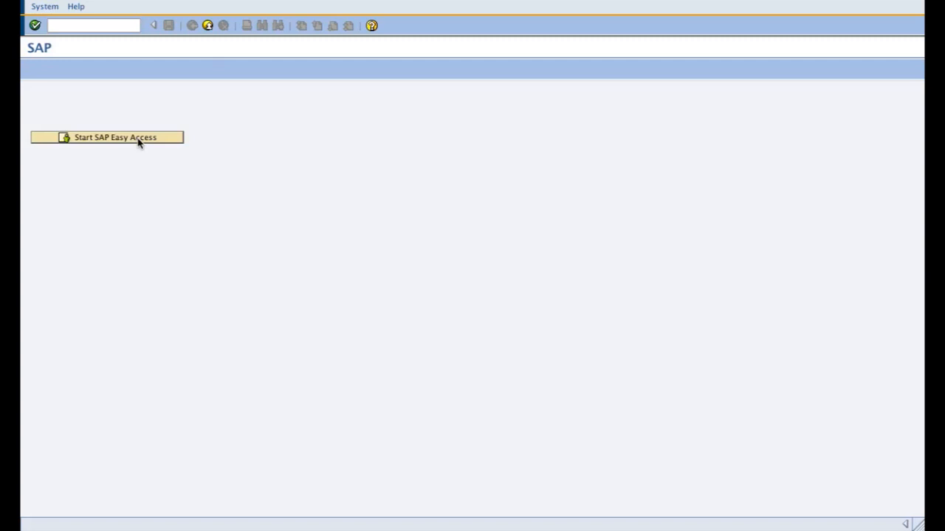
Step: Start SAP Easy Access and expand the NGenSecure Security Tools, Configurations, Audit Reporting and APIs' Information folders
click(138, 141)
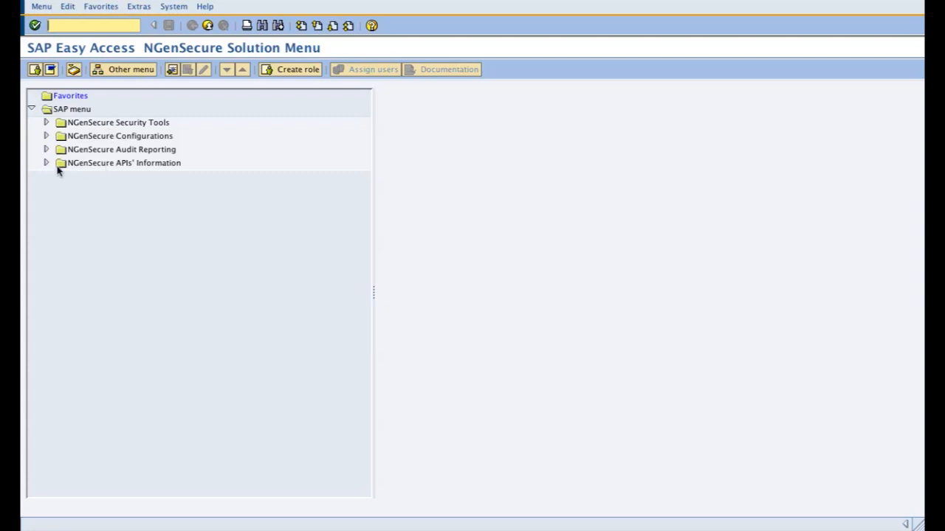
click(46, 123)
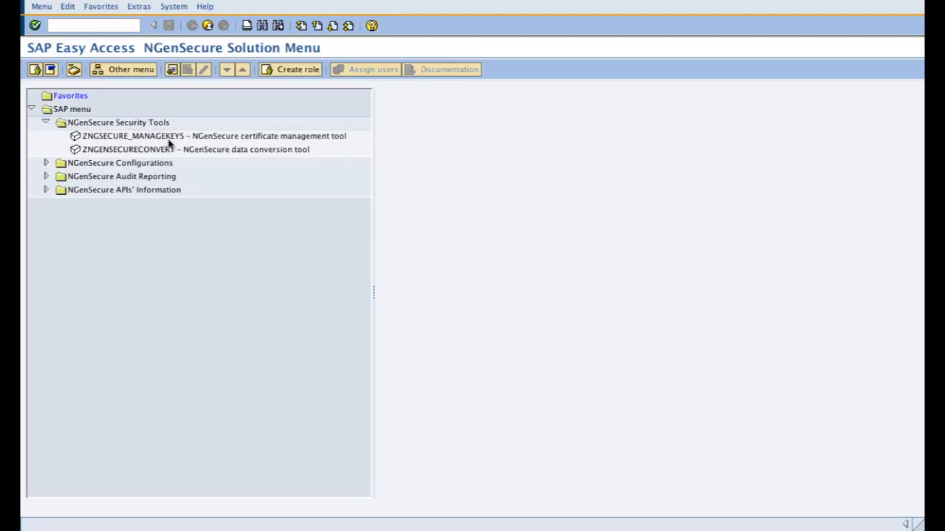
click(46, 162)
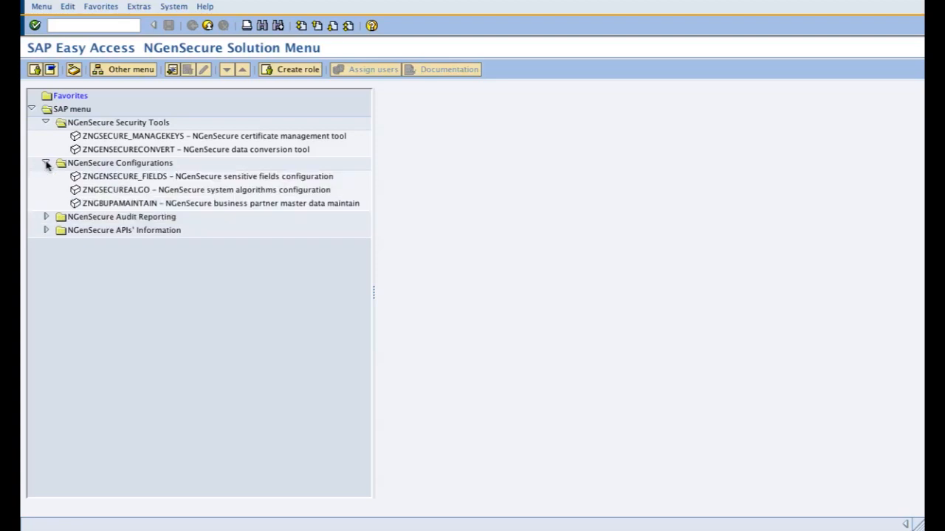
click(52, 219)
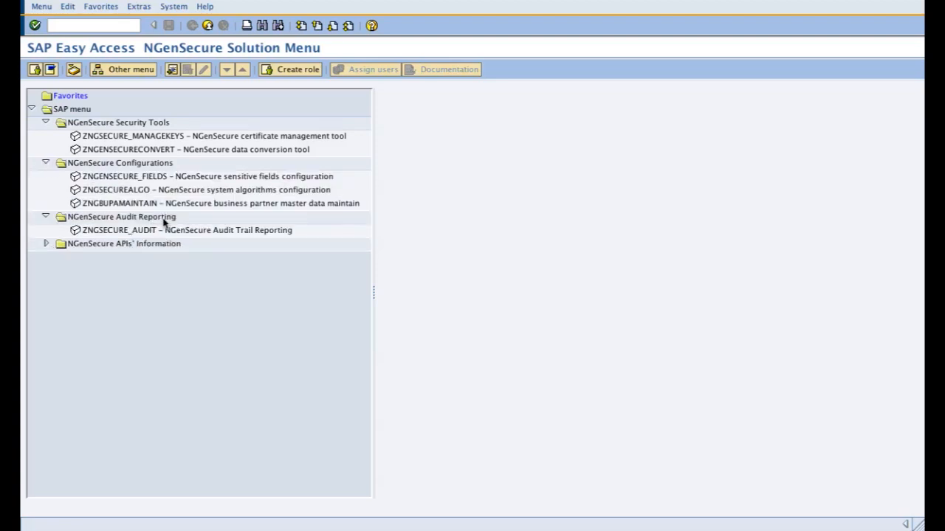
click(46, 244)
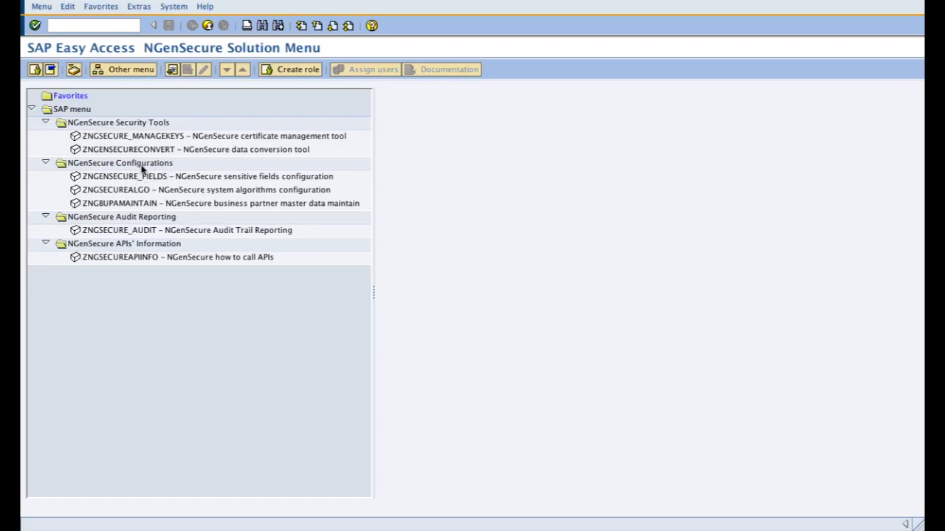
Step: Open the NGenSecure system algorithms configuration (ZNGSECUREALGO) and switch it to change mode
double_click(219, 191)
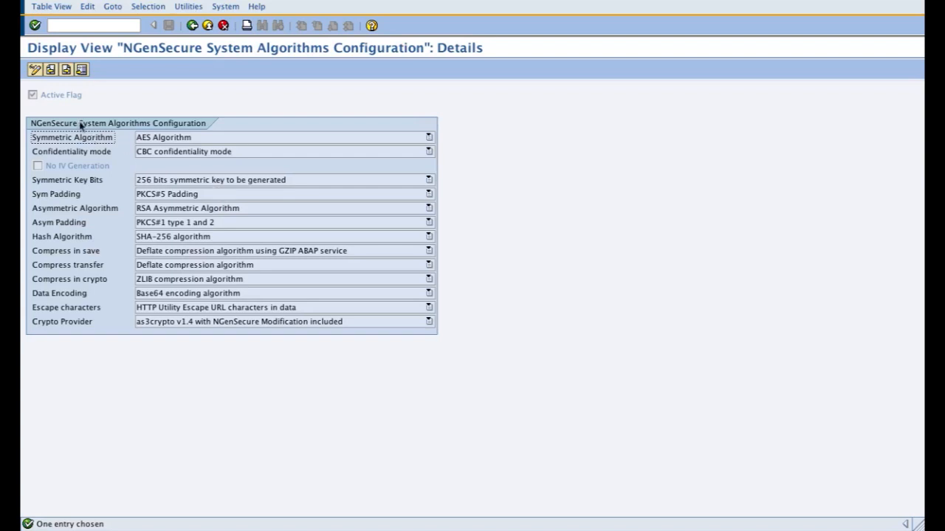
click(35, 69)
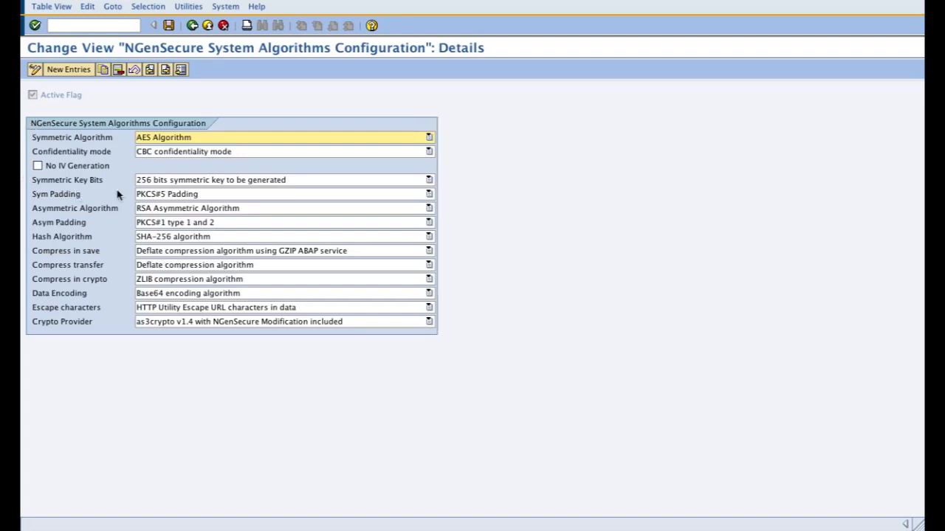
Step: Examine the algorithm configuration fields one by one, from Symmetric Algorithm through hashing, compression and encoding to Escape characters
click(46, 138)
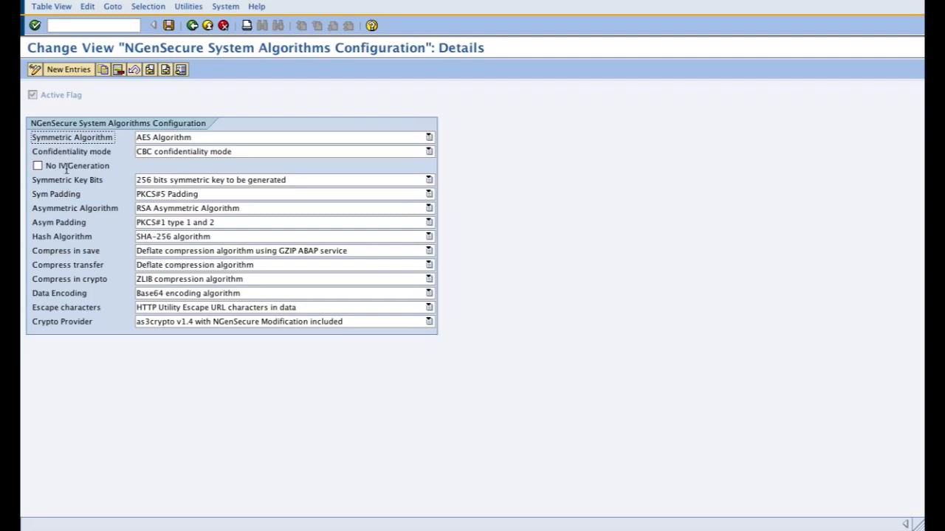
click(71, 209)
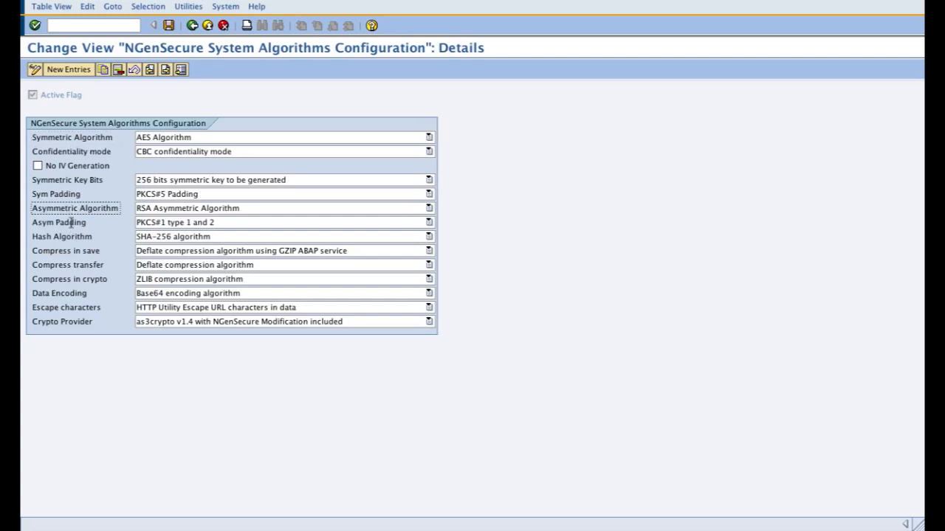
click(71, 222)
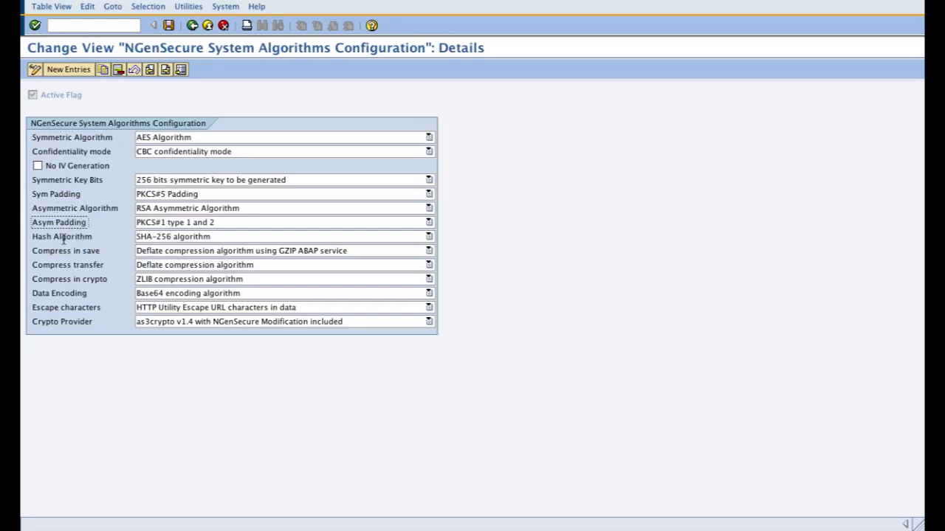
click(63, 237)
click(67, 254)
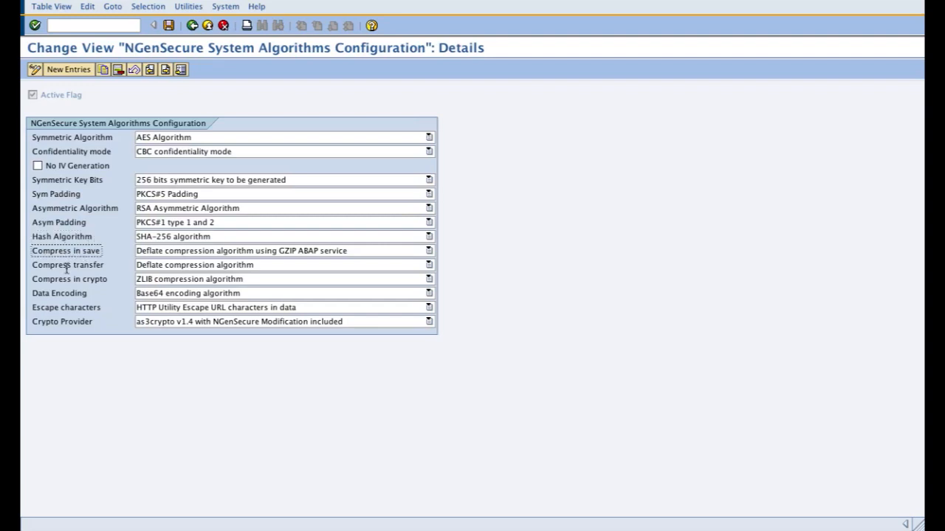
click(67, 265)
click(67, 278)
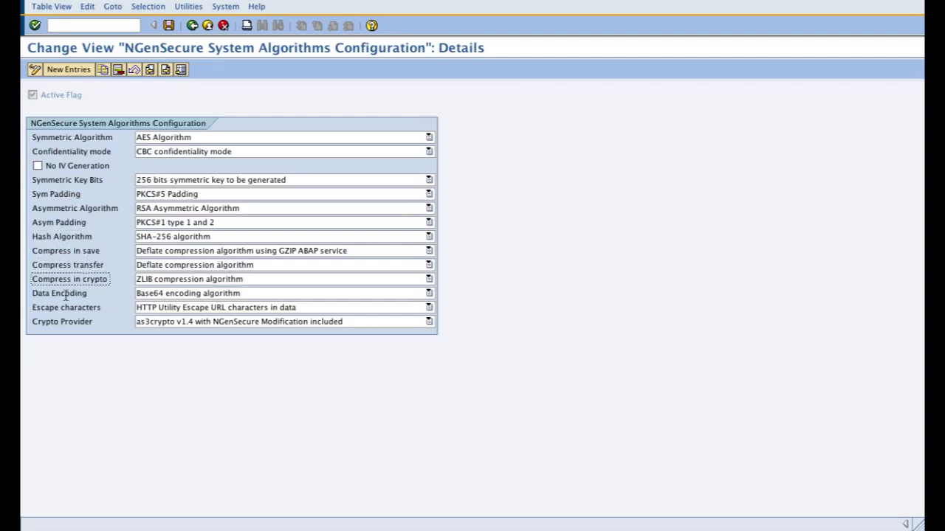
click(66, 293)
click(65, 306)
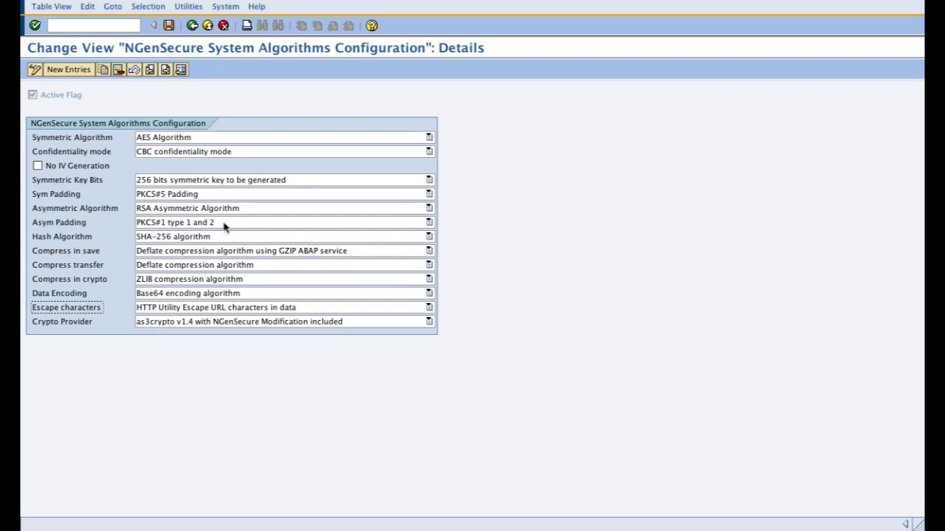
Step: Review the available options for Symmetric Algorithm and Confidentiality mode without changing either
click(180, 139)
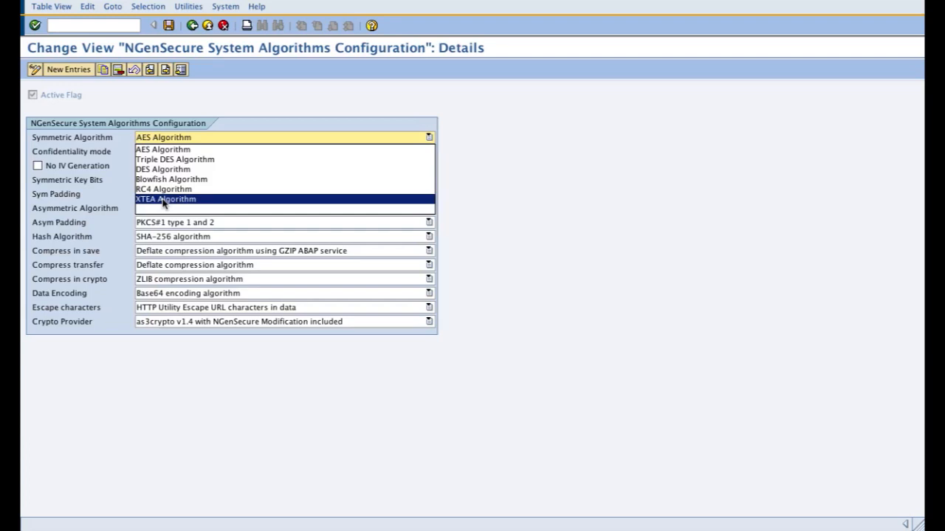
click(106, 151)
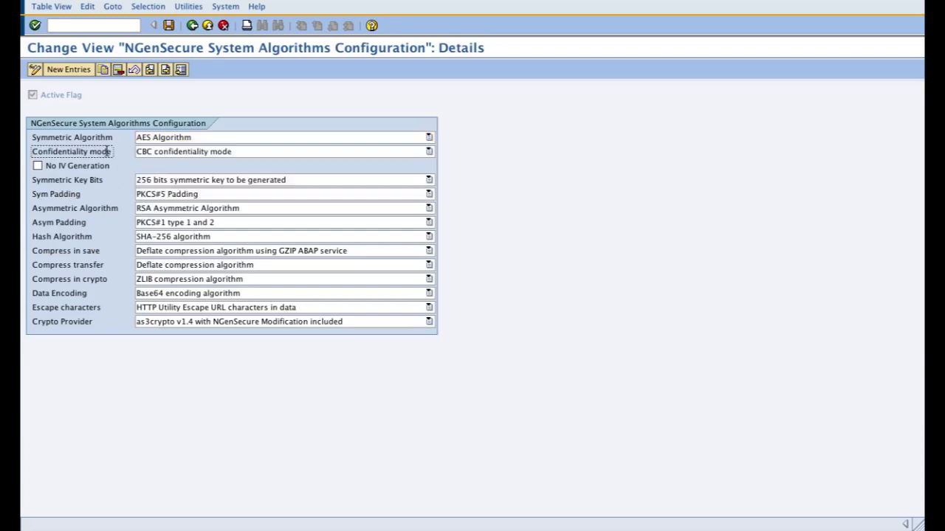
click(158, 155)
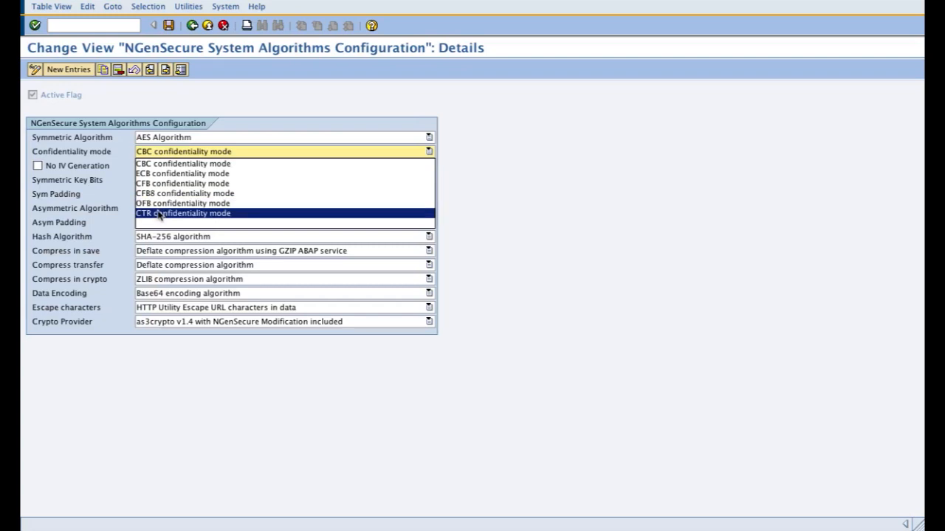
click(108, 135)
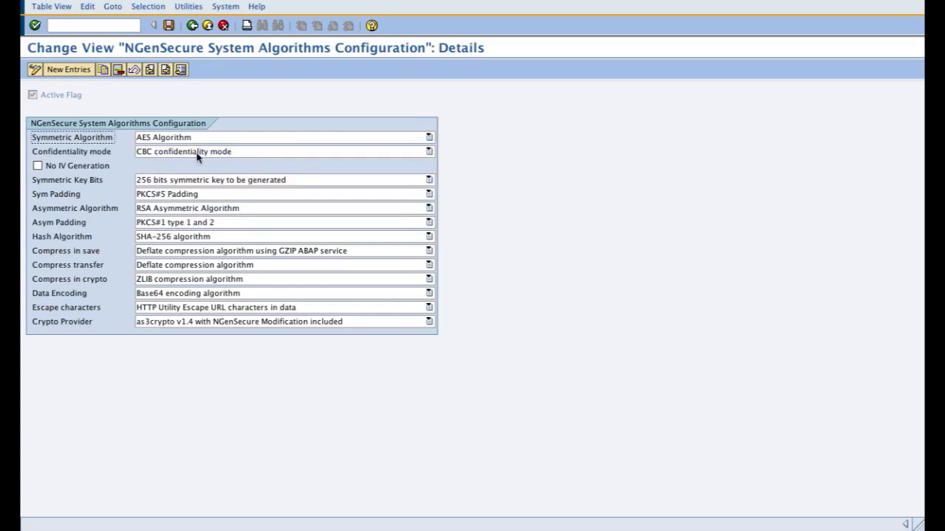
Step: Turn No IV Generation on and off again, and review the Confidentiality mode options
click(89, 169)
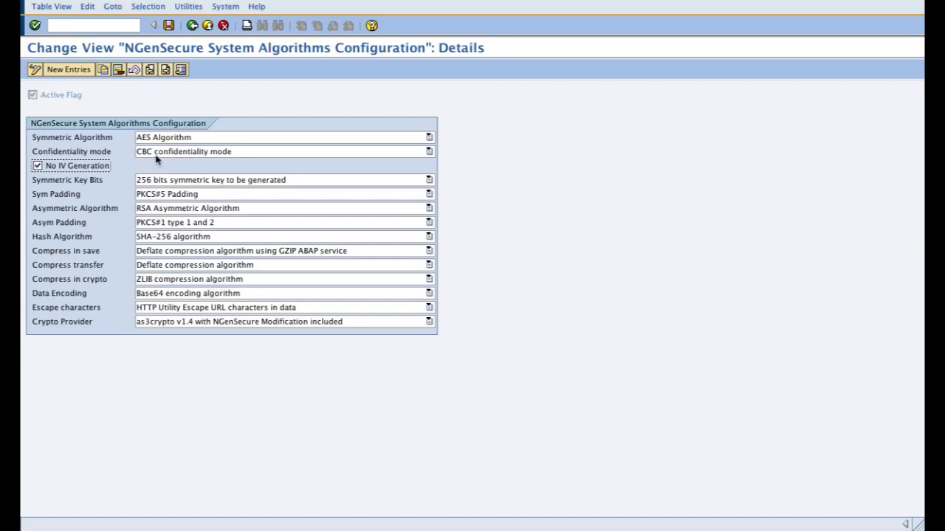
click(92, 168)
click(207, 153)
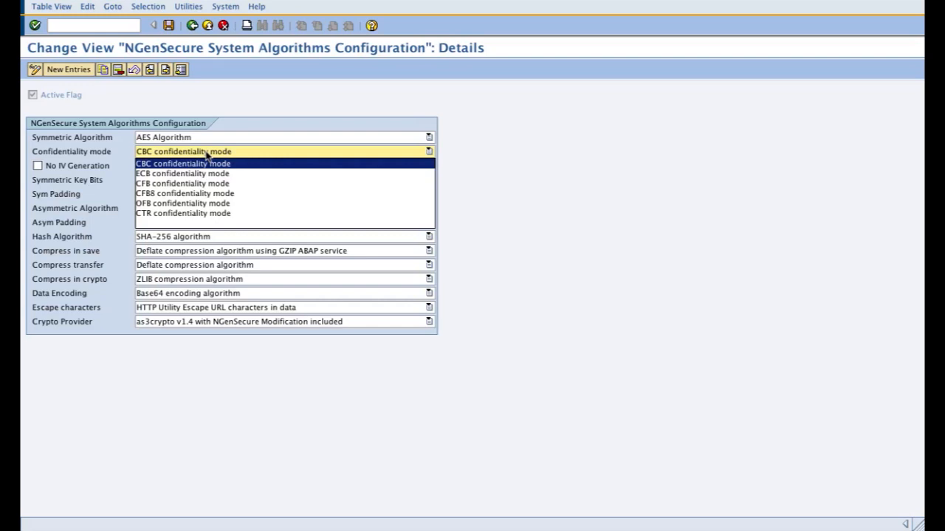
click(207, 153)
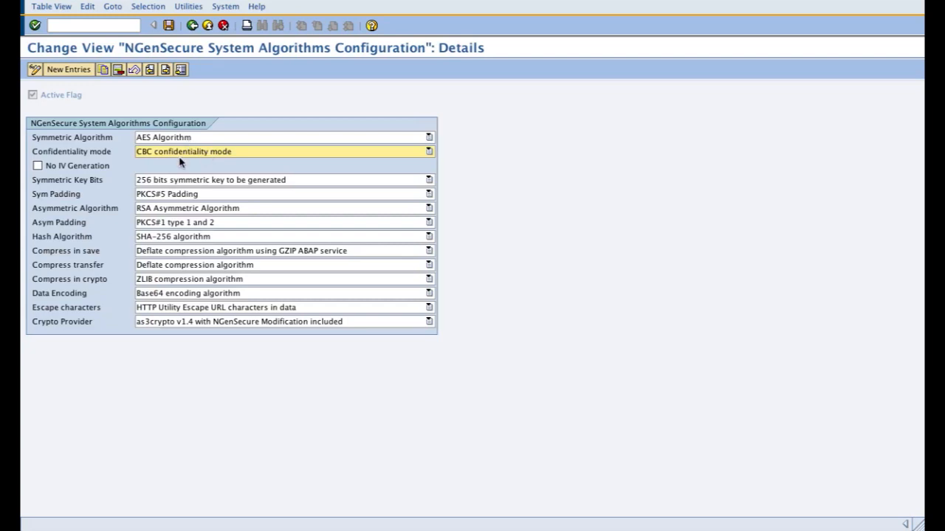
Step: Choose AES Algorithm as the symmetric algorithm and CBC confidentiality mode as the confidentiality mode
click(181, 138)
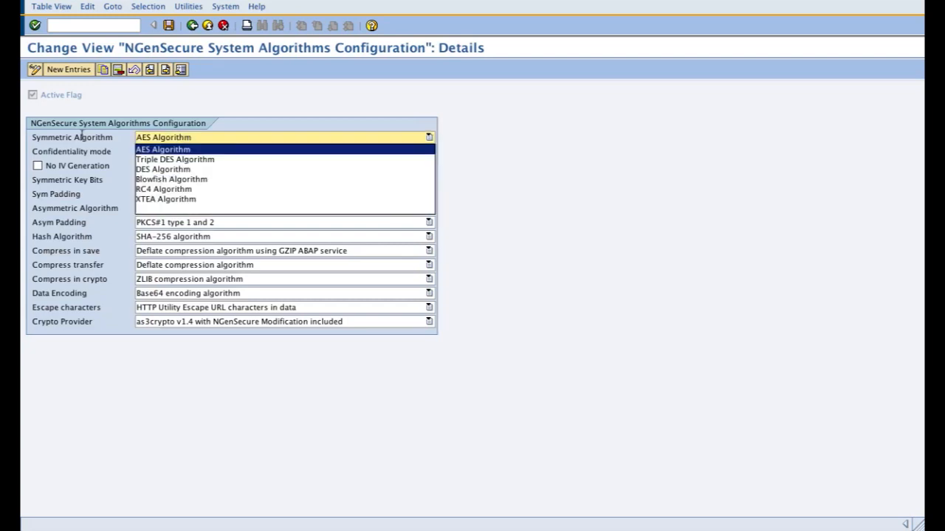
click(177, 151)
click(153, 152)
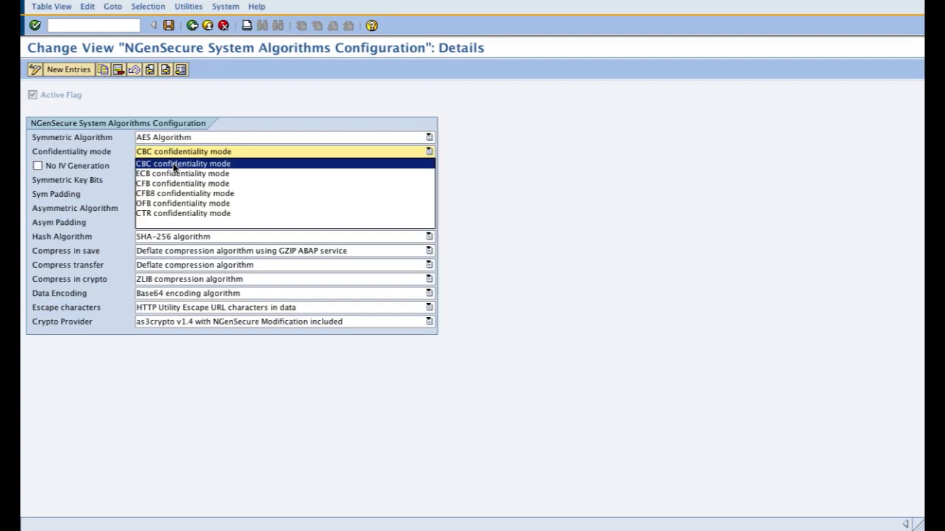
click(175, 165)
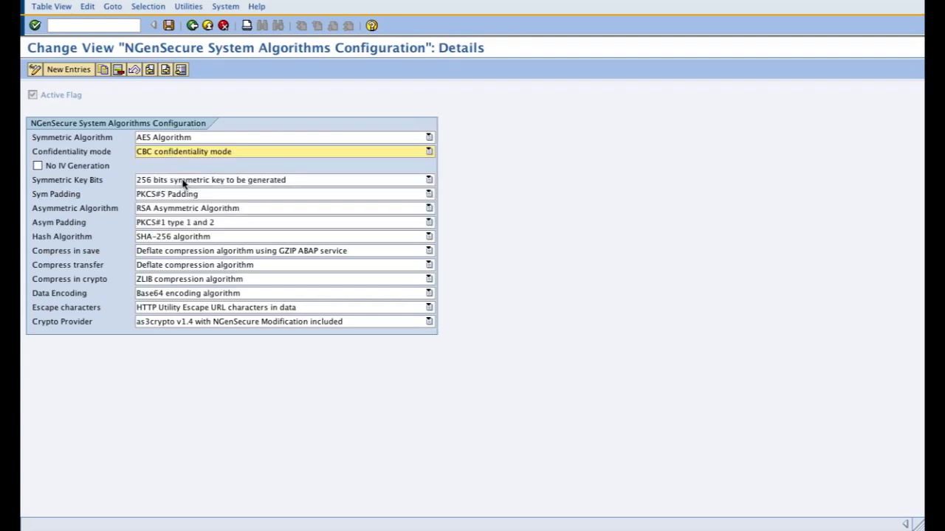
Step: Set Symmetric Key Bits to 256 bits symmetric key to be generated and Sym Padding to PKCS#5 Padding
click(183, 181)
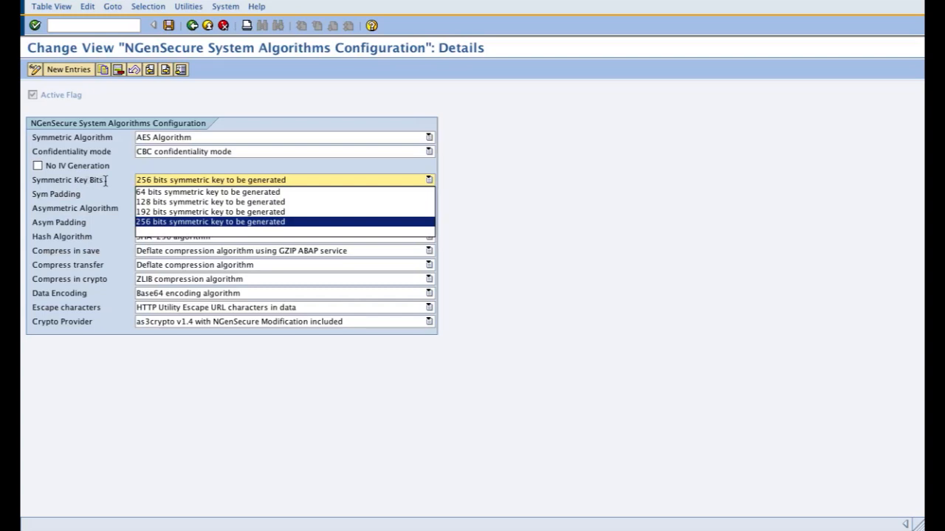
click(167, 222)
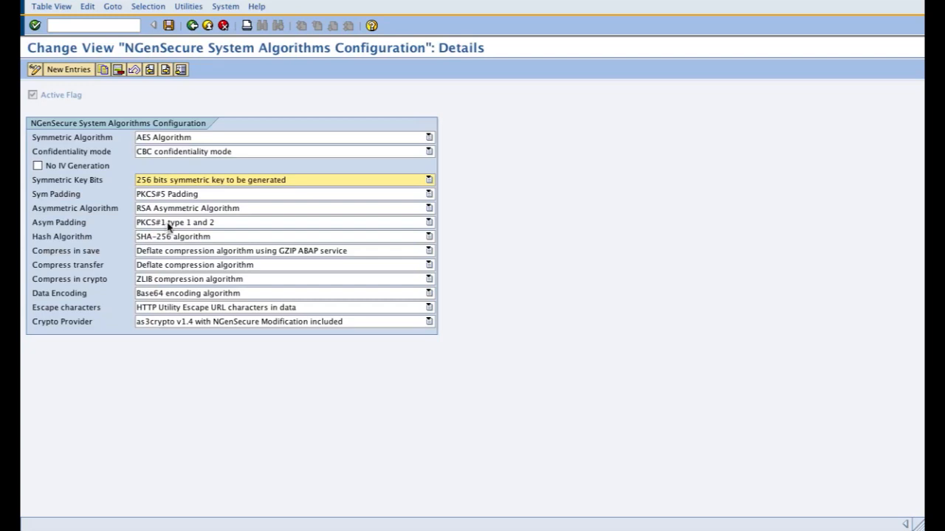
click(209, 181)
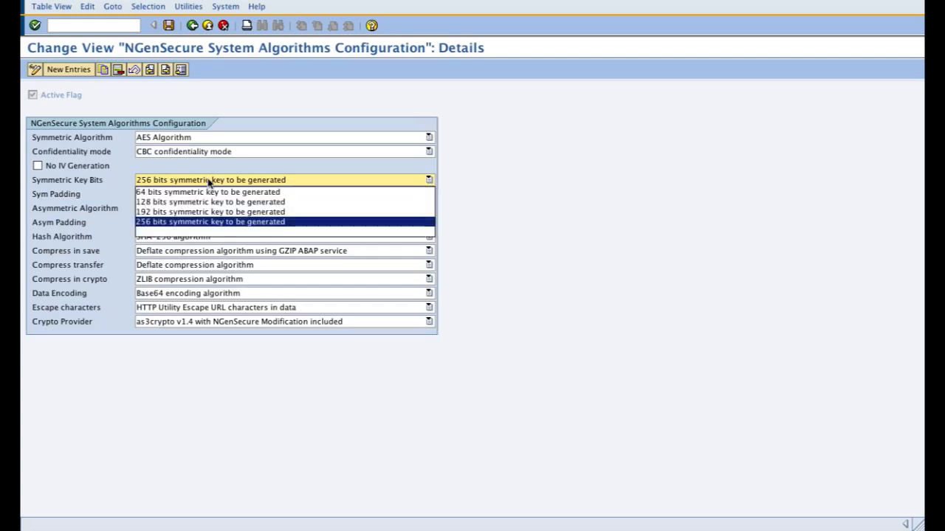
click(205, 222)
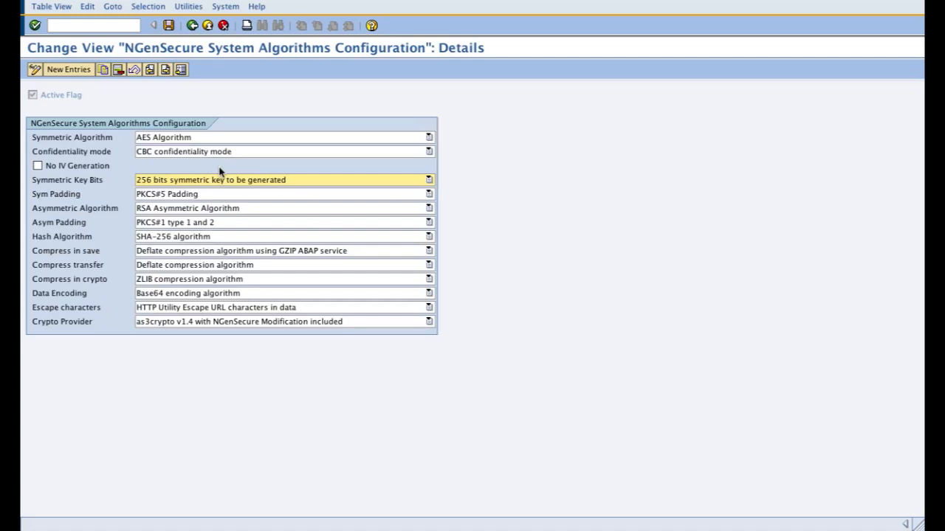
click(182, 197)
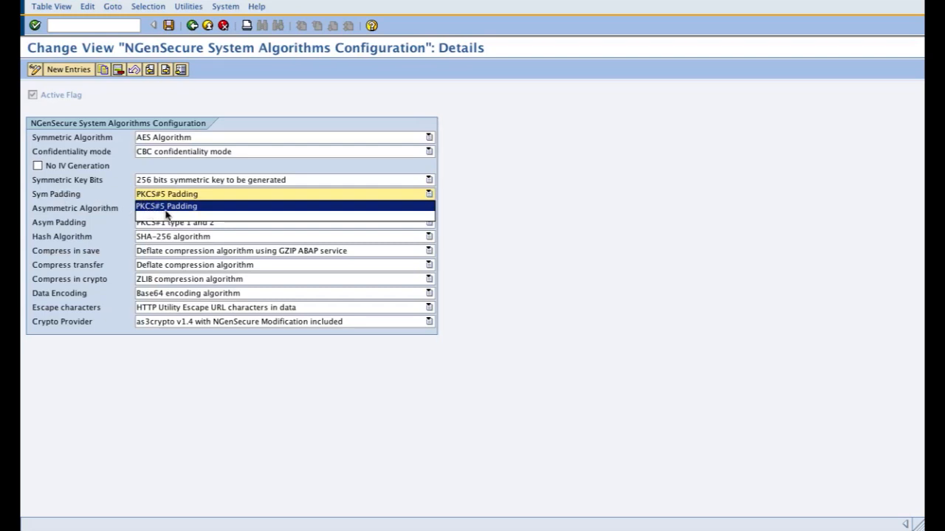
click(165, 208)
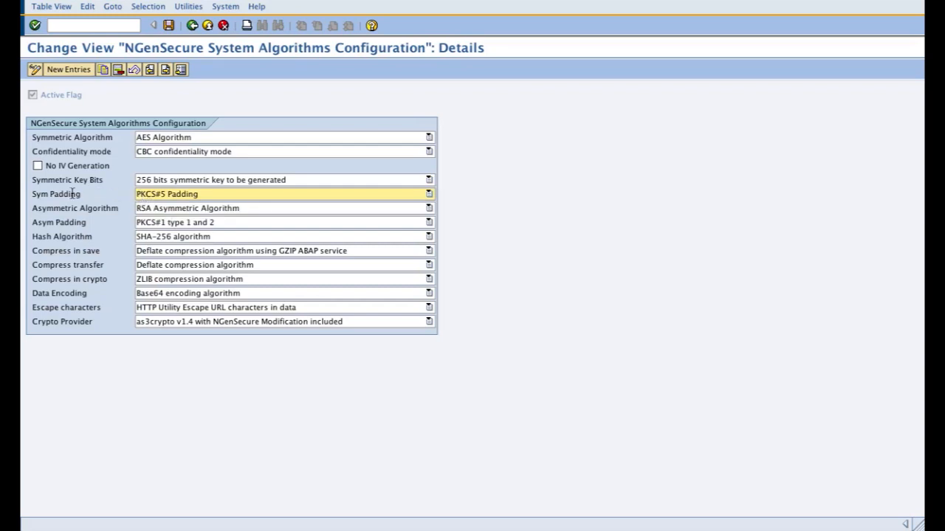
Step: Set Asymmetric Algorithm to RSA Asymmetric Algorithm and Asym Padding to PKCS#1 type 1 and 2
click(155, 210)
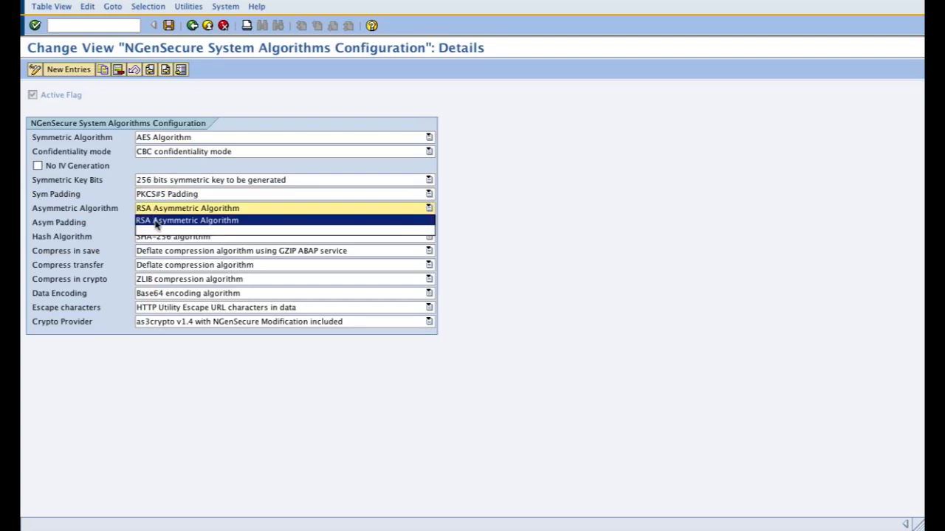
click(155, 220)
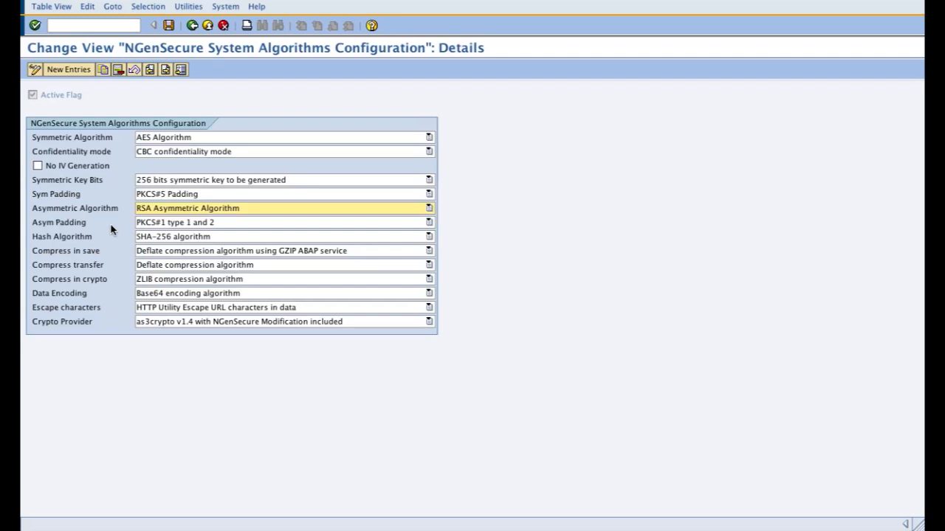
click(175, 222)
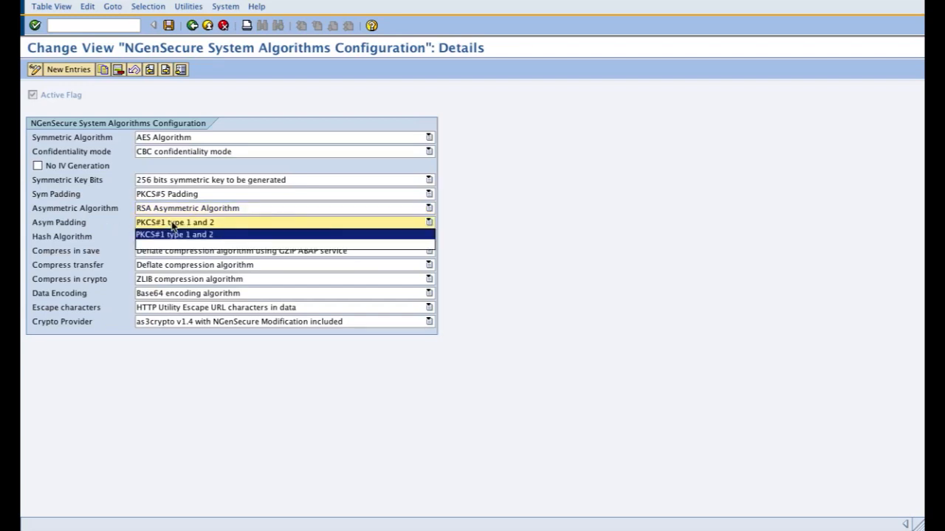
click(196, 235)
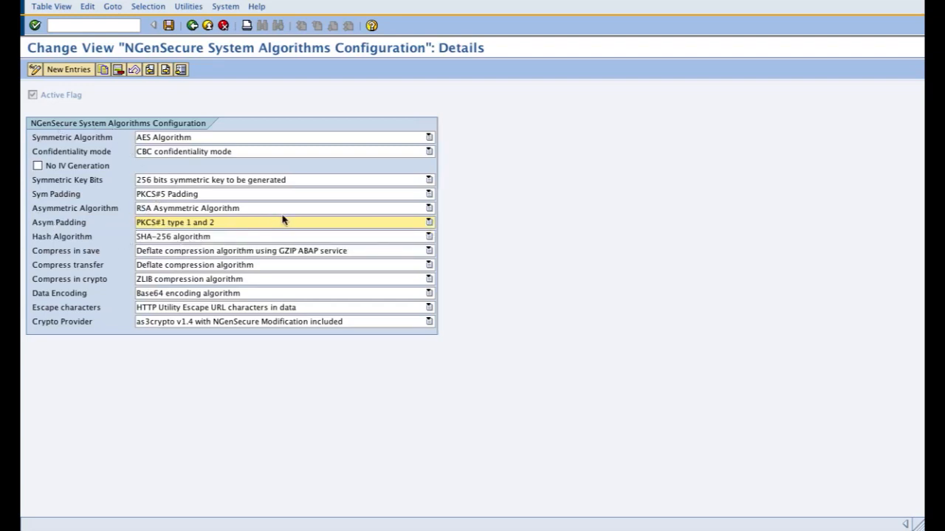
Step: Review the available Hash Algorithm options without changing the selection
click(198, 240)
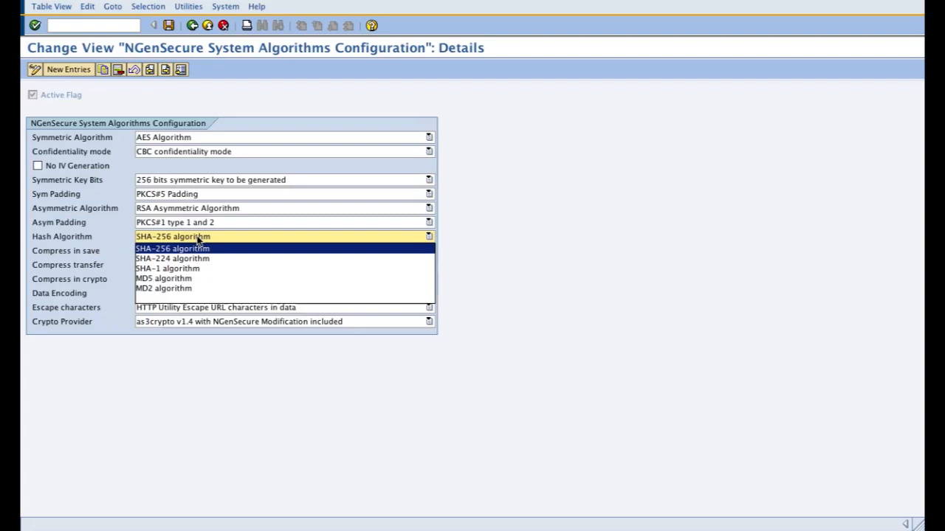
click(198, 240)
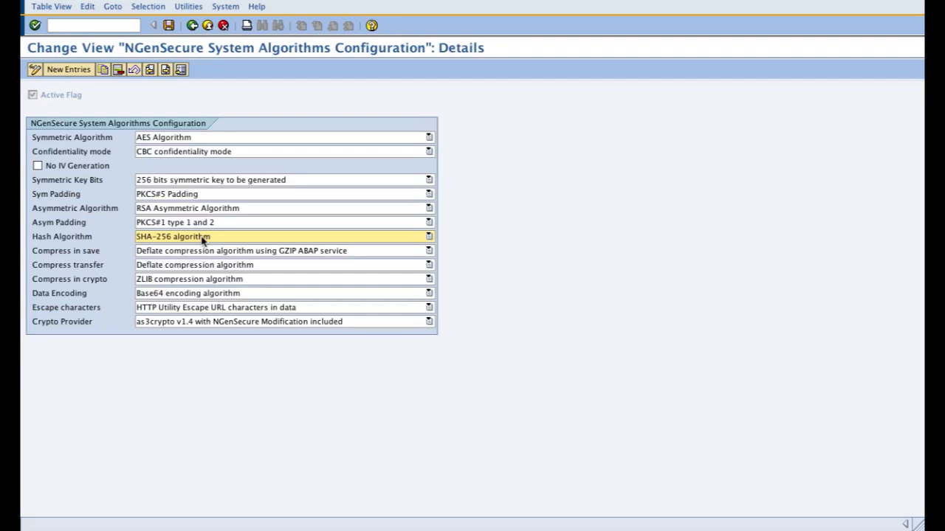
Step: Set Hash Algorithm to SHA-256 algorithm and Compress transfer to Deflate compression algorithm
click(203, 240)
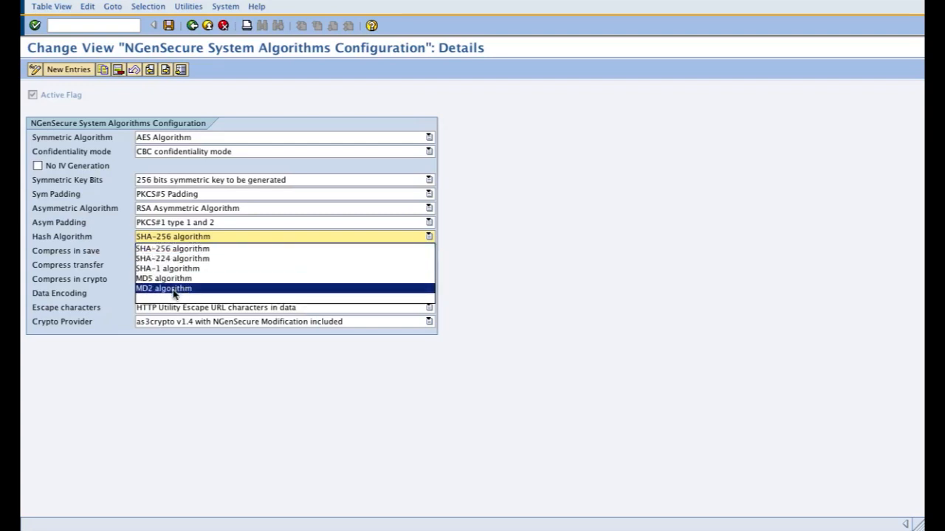
click(182, 250)
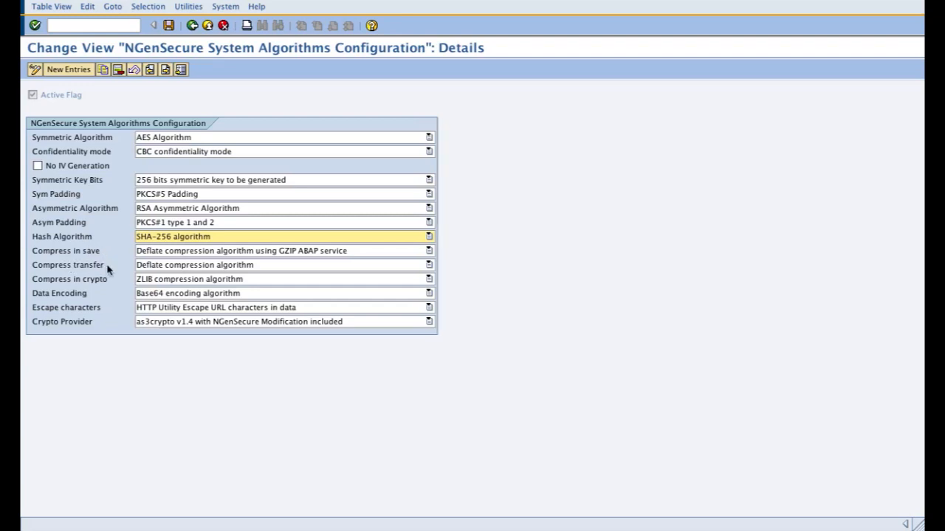
click(157, 267)
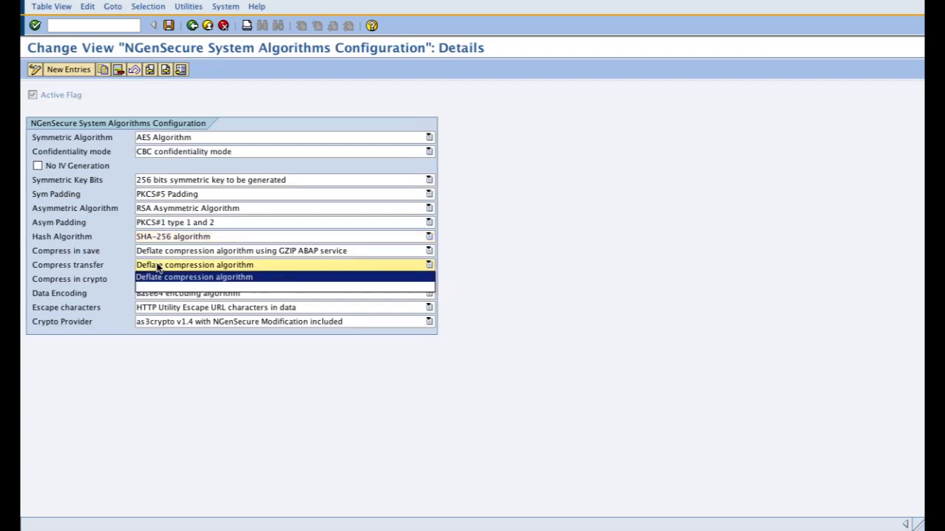
click(158, 277)
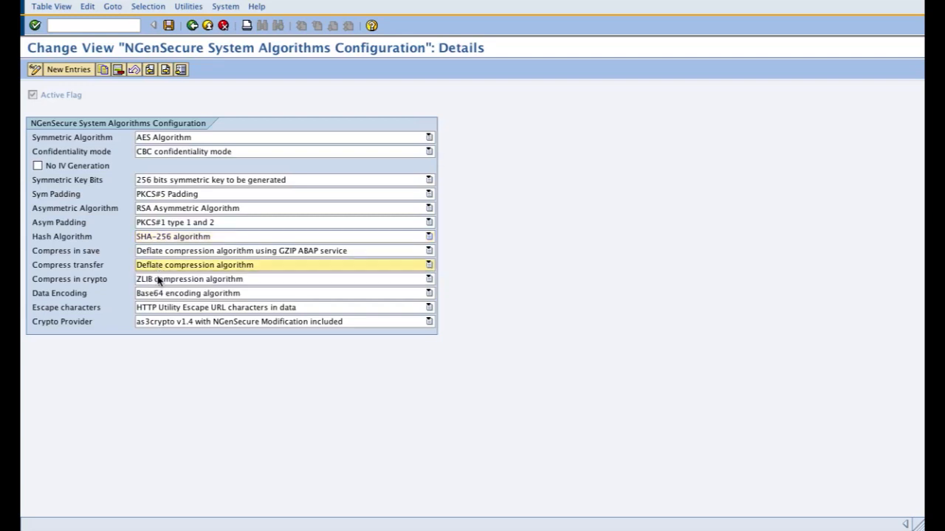
click(194, 267)
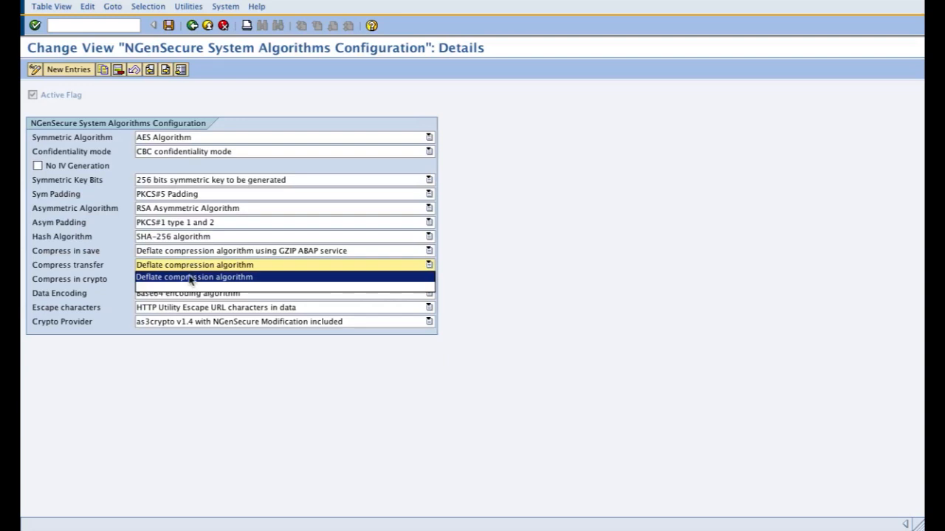
click(191, 279)
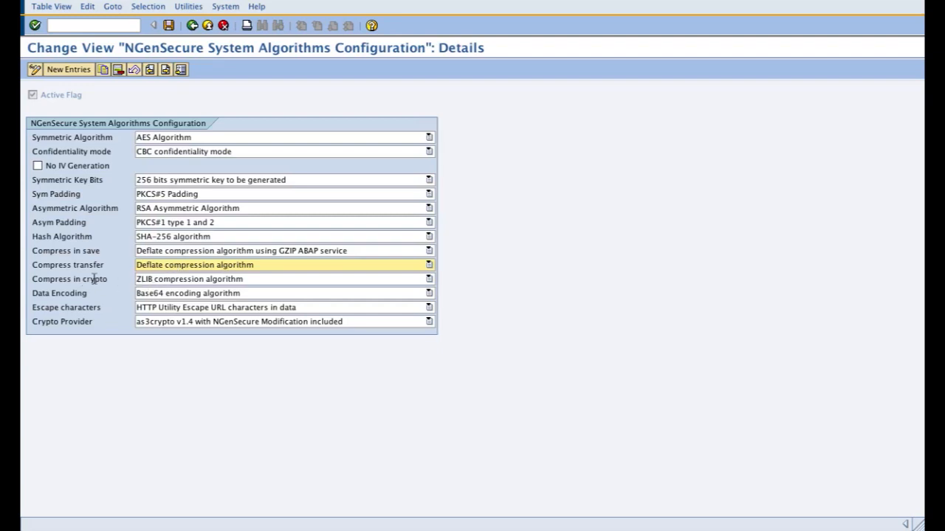
Step: Set Compress in crypto to ZLIB compression algorithm and Data Encoding to Base64 encoding algorithm
click(175, 284)
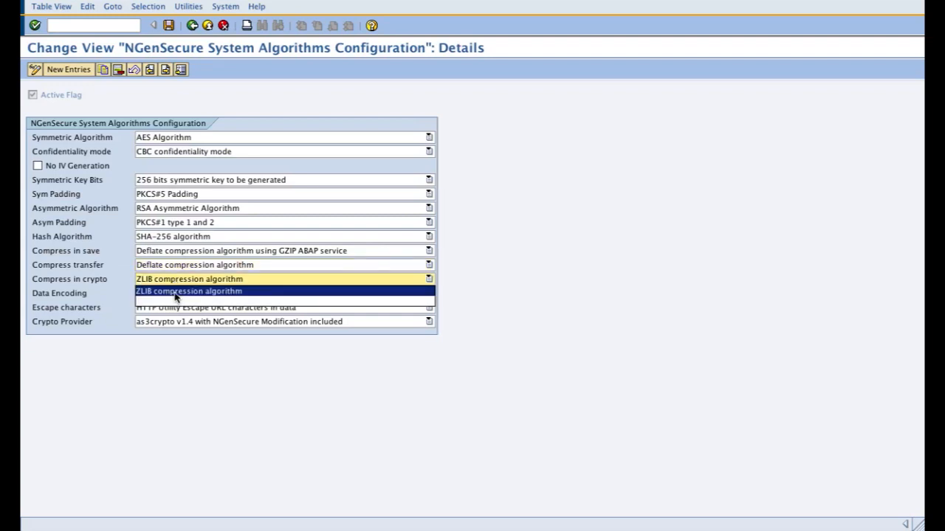
click(175, 292)
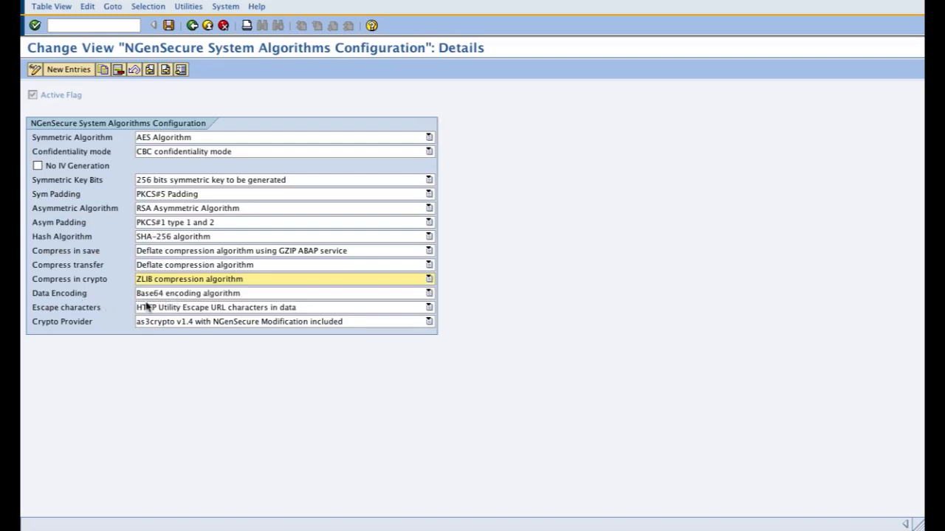
click(185, 294)
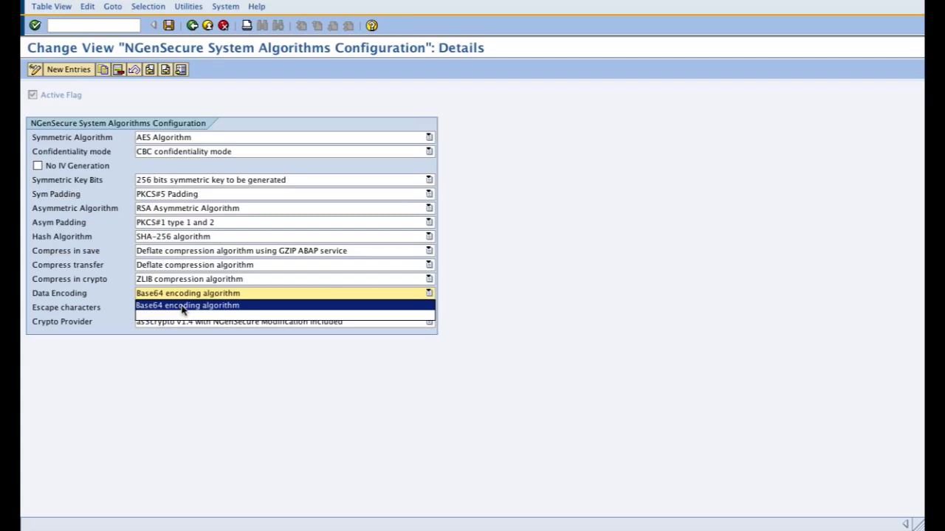
click(183, 309)
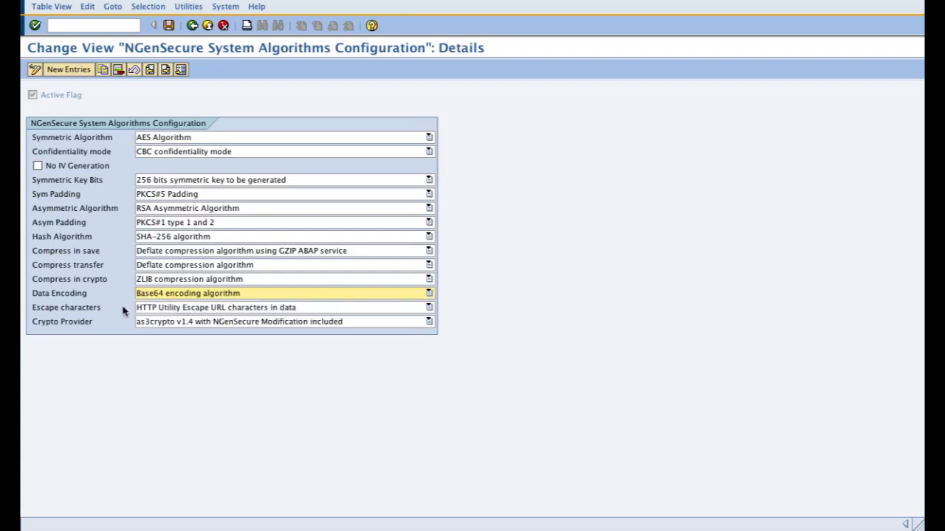
Step: Set Escape characters to HTTP Utility Escape URL characters in data and Crypto Provider to as3crypto v1.4 with NGenSecure Modification included
click(159, 310)
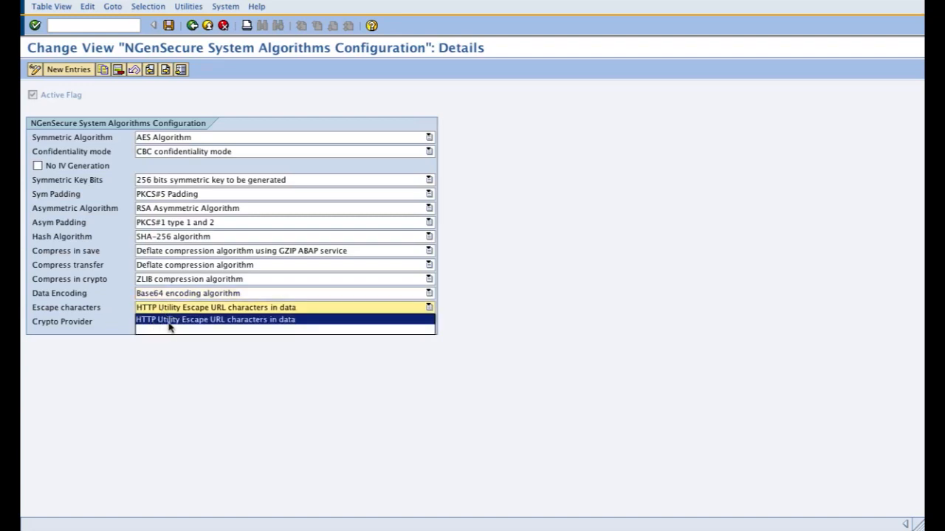
click(289, 322)
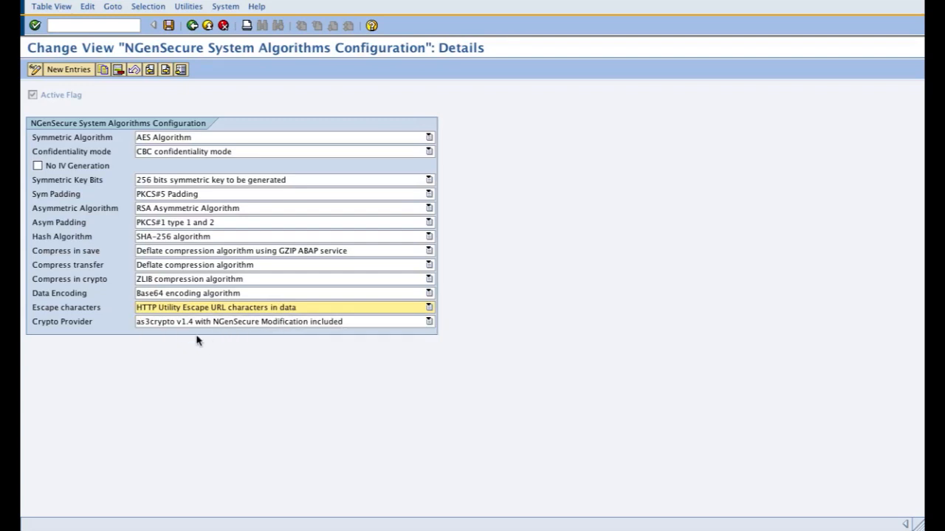
click(168, 326)
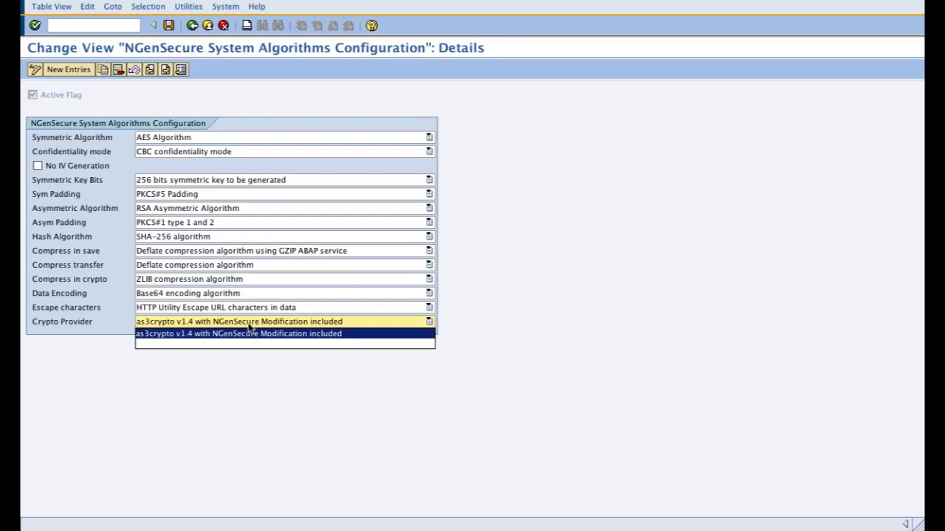
click(270, 332)
click(279, 325)
click(262, 336)
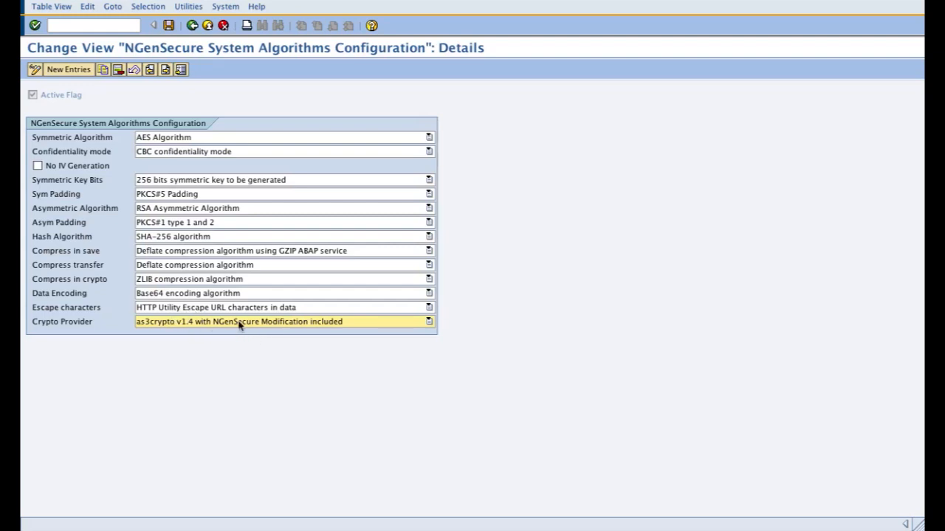
Step: Save the system algorithms configuration and return to the NGenSecure Solution Menu
click(169, 26)
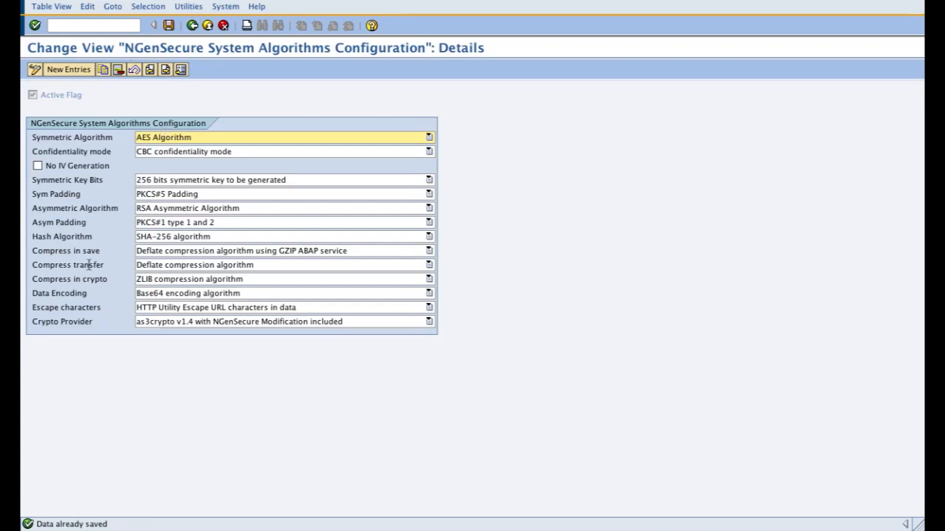
click(194, 29)
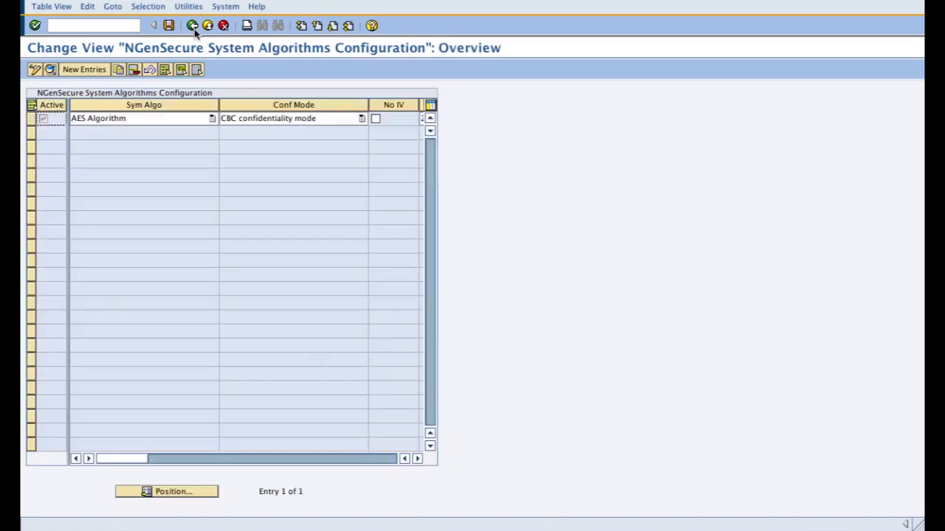
click(193, 27)
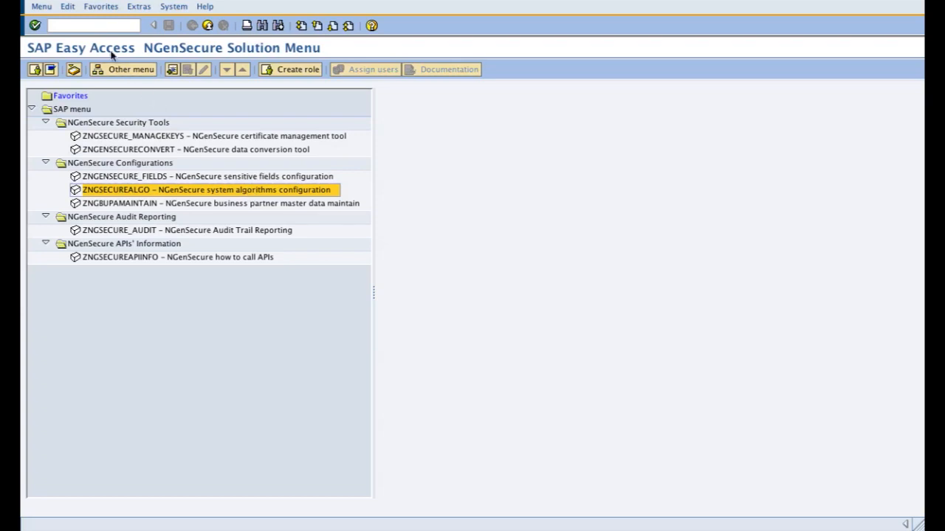
Step: Open the ABAP Dictionary initial screen with transaction code /nse11
click(103, 26)
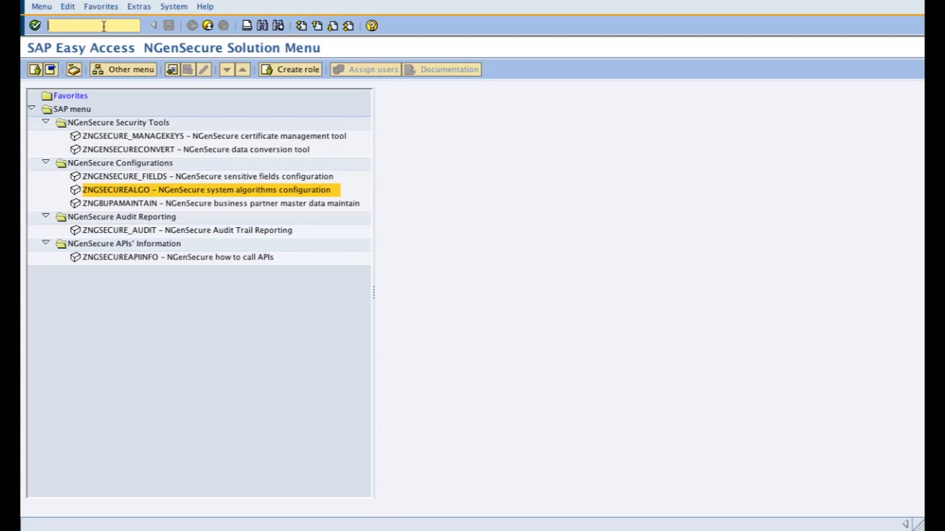
text(/n)
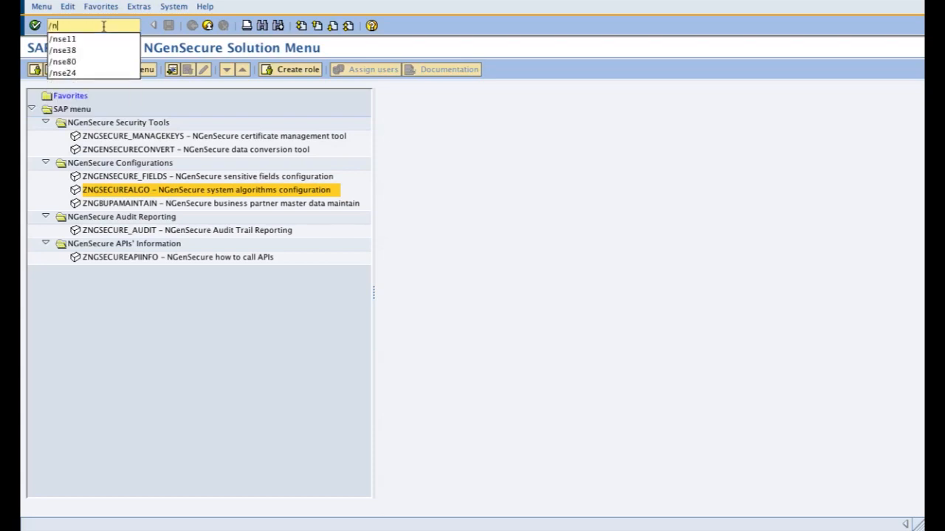
text(se11)
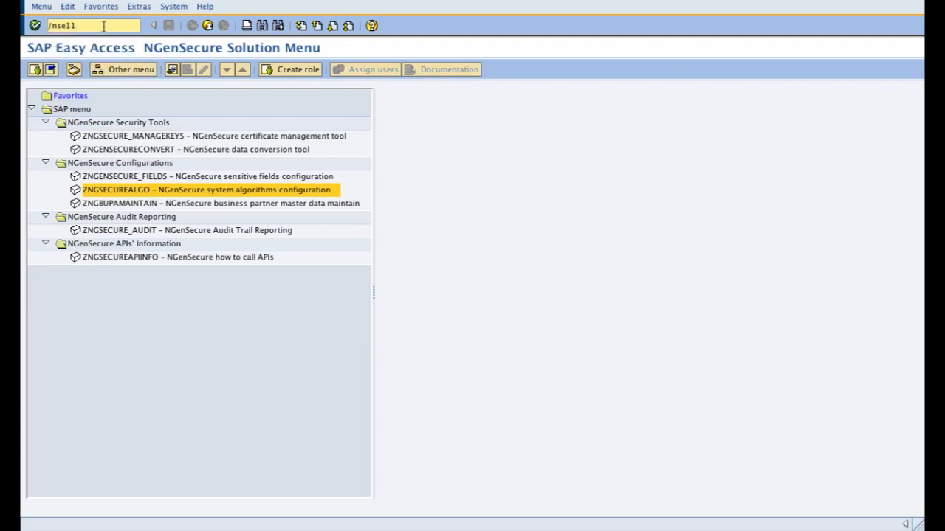
key(Return)
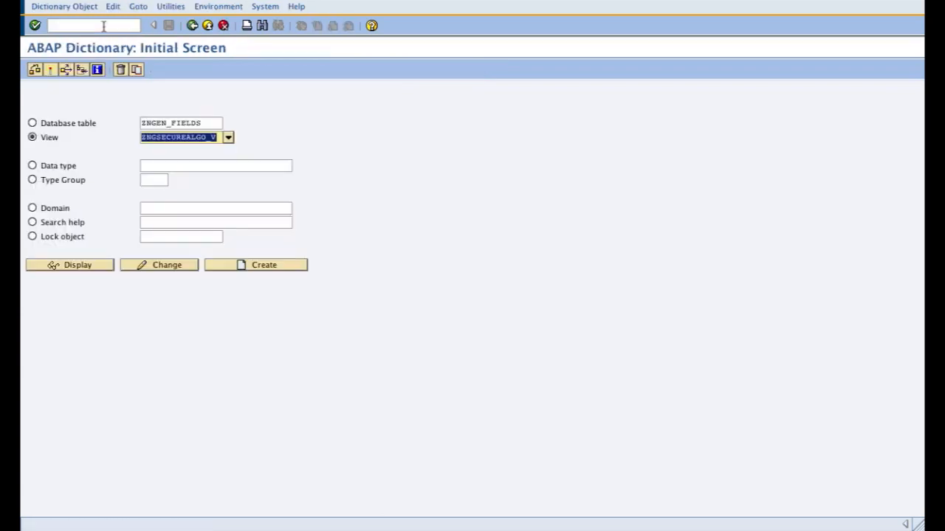
Step: Display the definition of database table LFA1 in the ABAP Dictionary
click(208, 121)
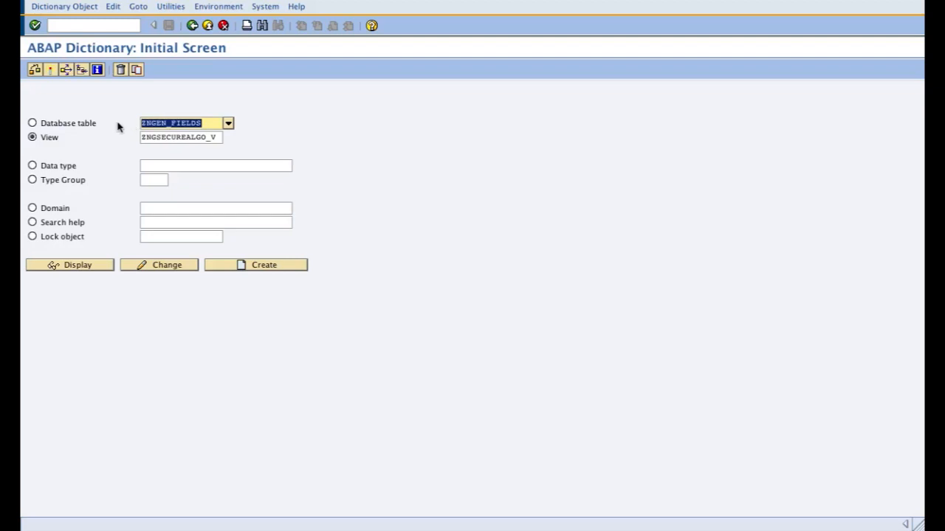
text(LFA1)
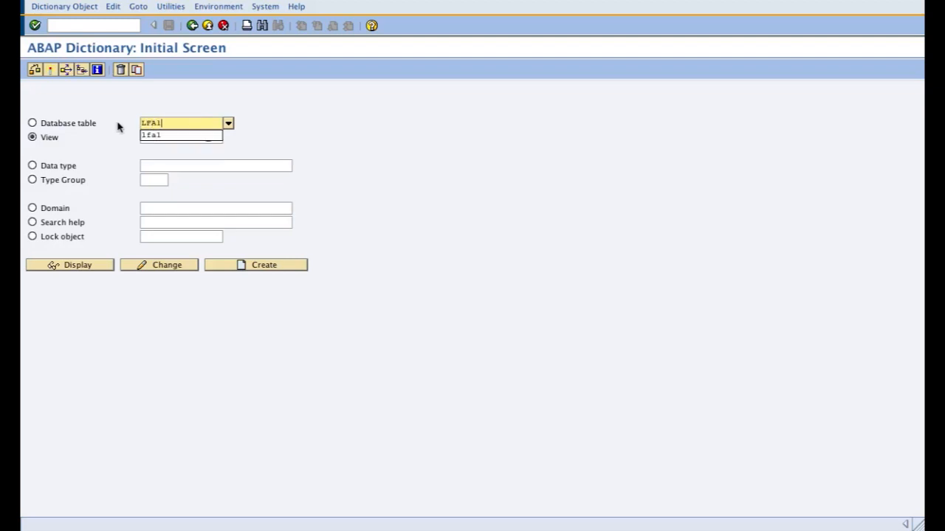
click(101, 264)
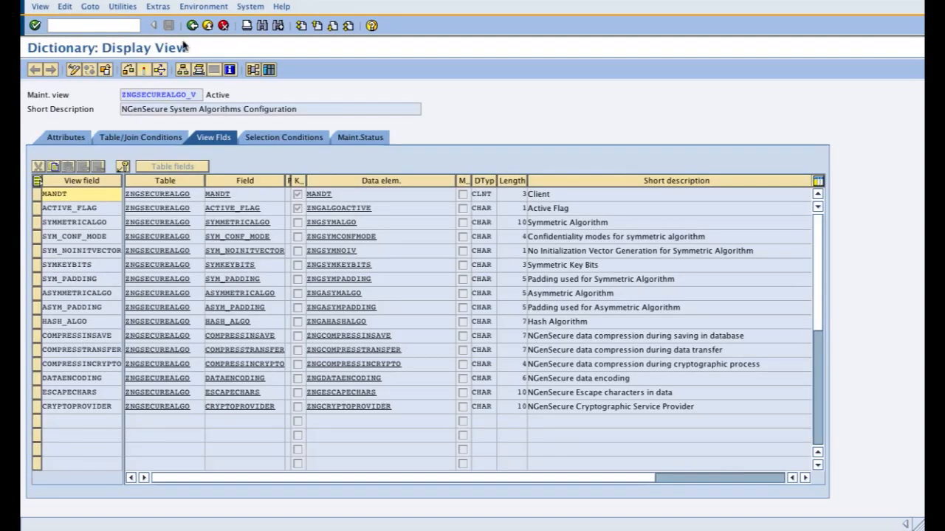
click(192, 25)
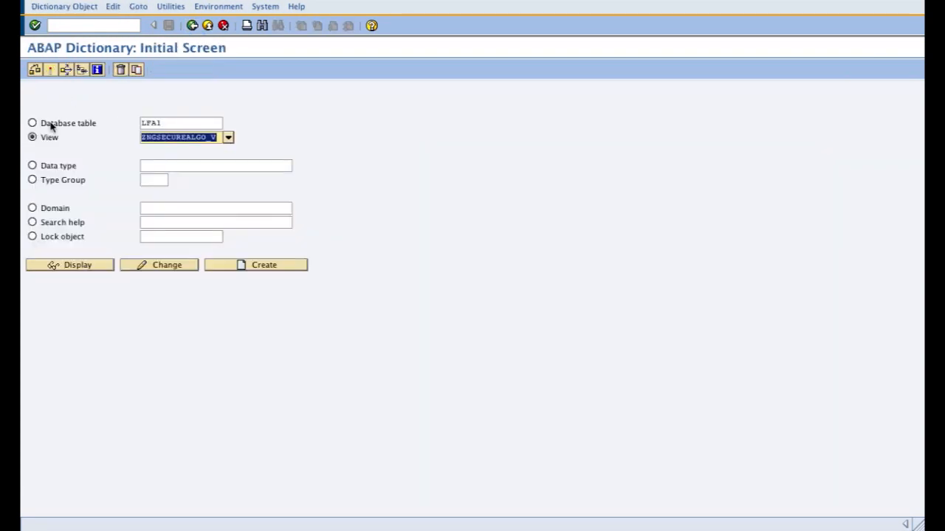
click(52, 126)
click(70, 272)
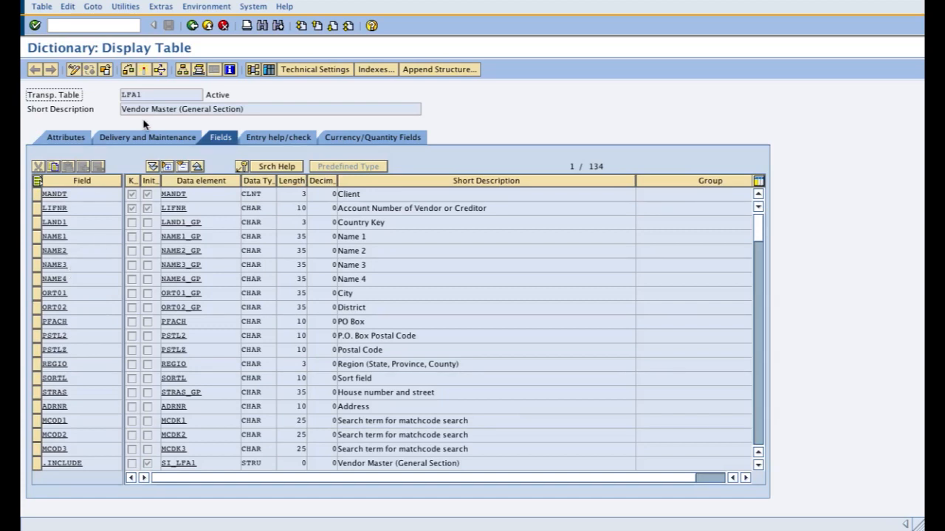
Step: Mark the sensitive vendor fields of table LFA1: NAME1 through ADRNR, plus the country key LAND1
click(37, 237)
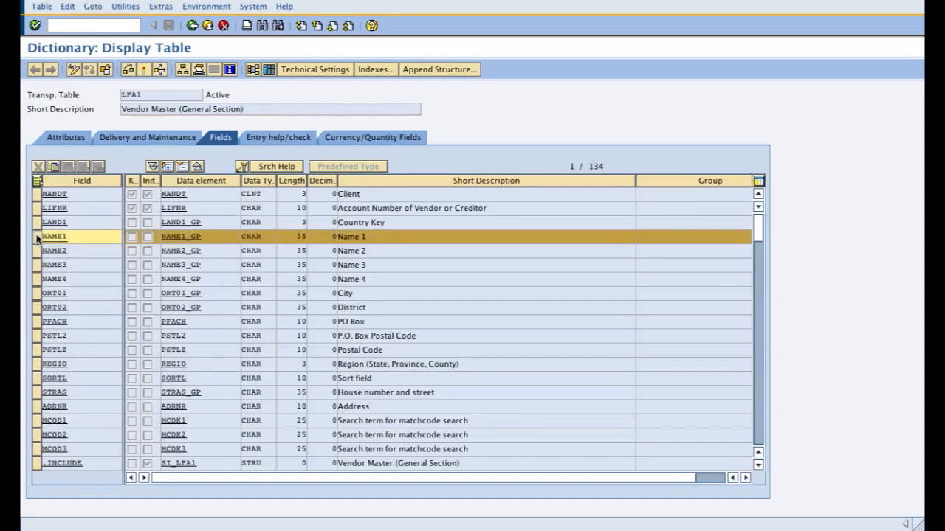
click(37, 251)
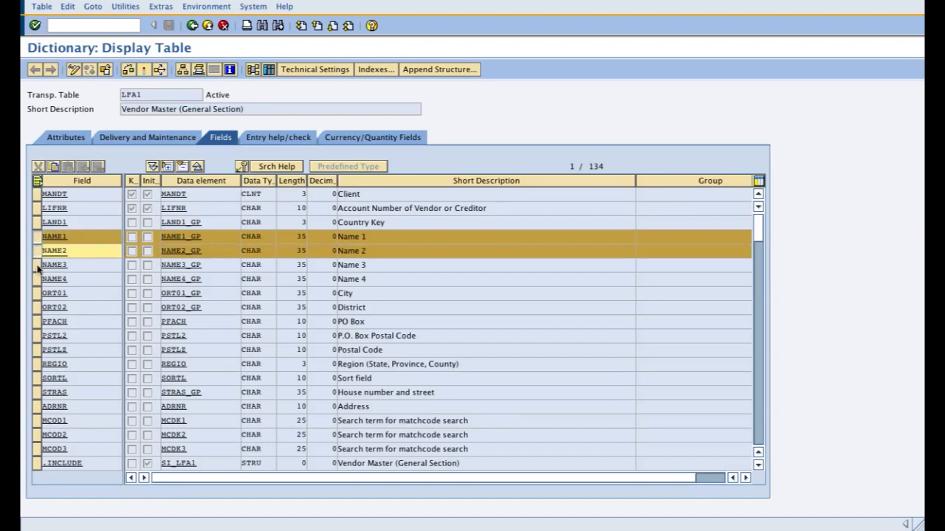
click(37, 266)
click(37, 281)
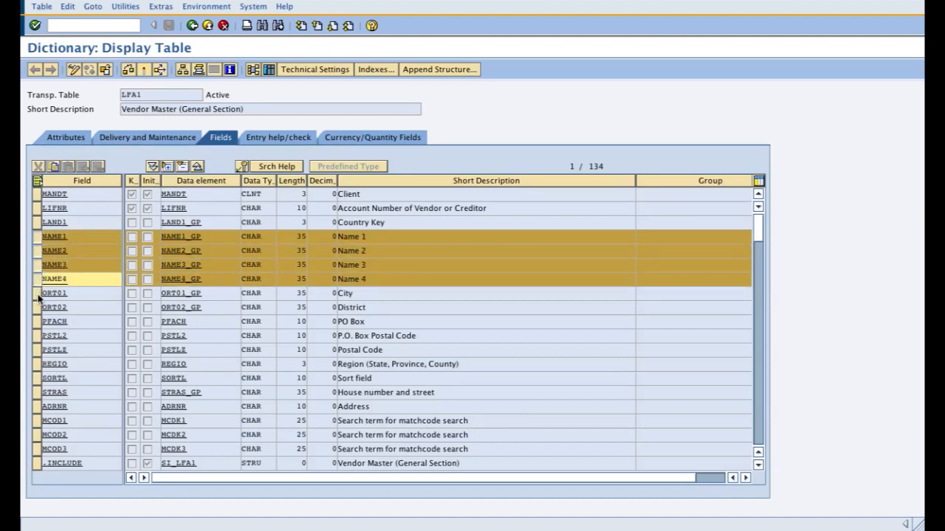
click(37, 294)
click(38, 307)
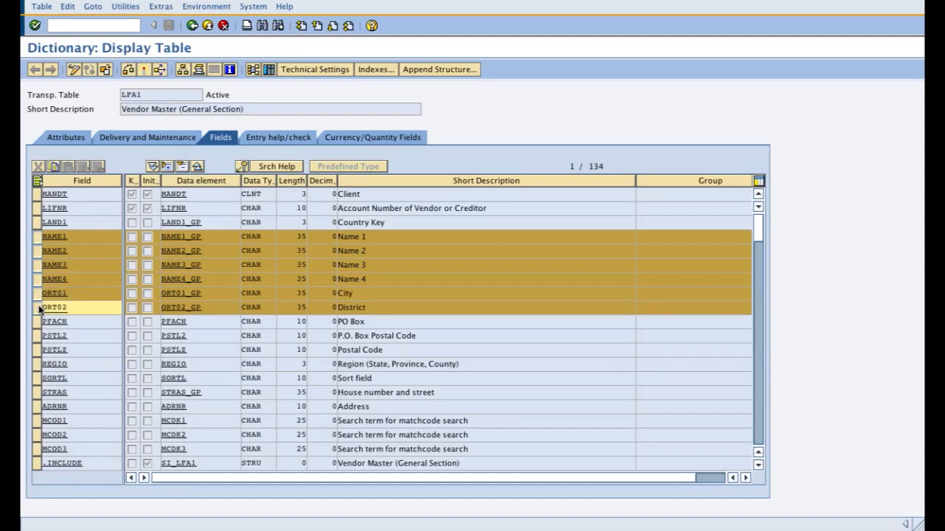
click(39, 323)
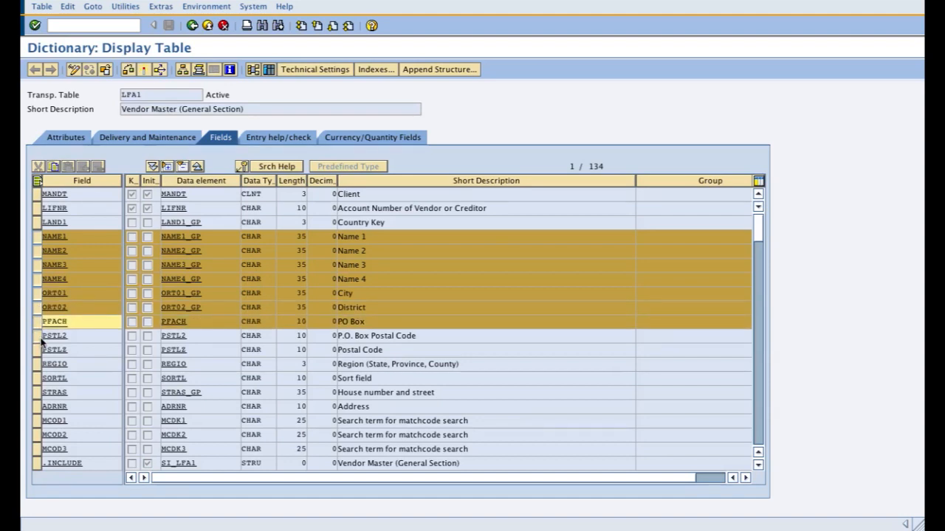
click(40, 336)
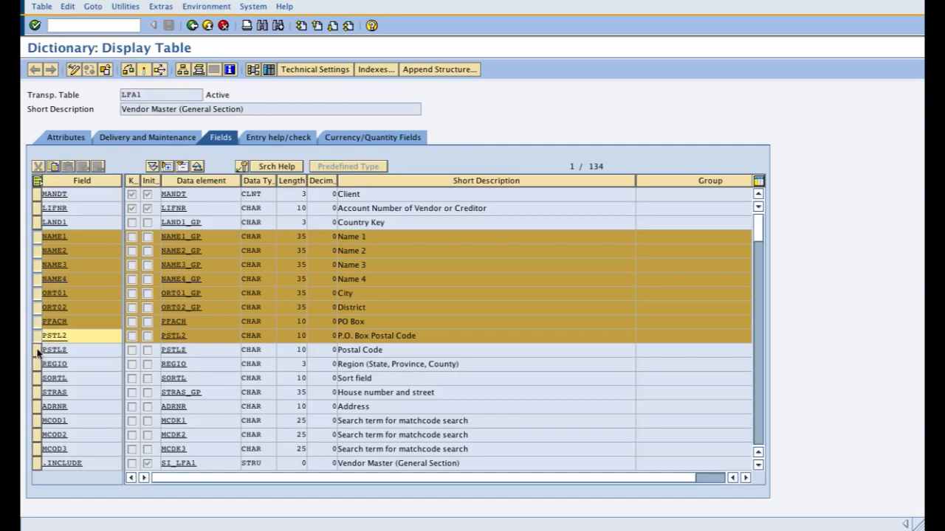
click(38, 351)
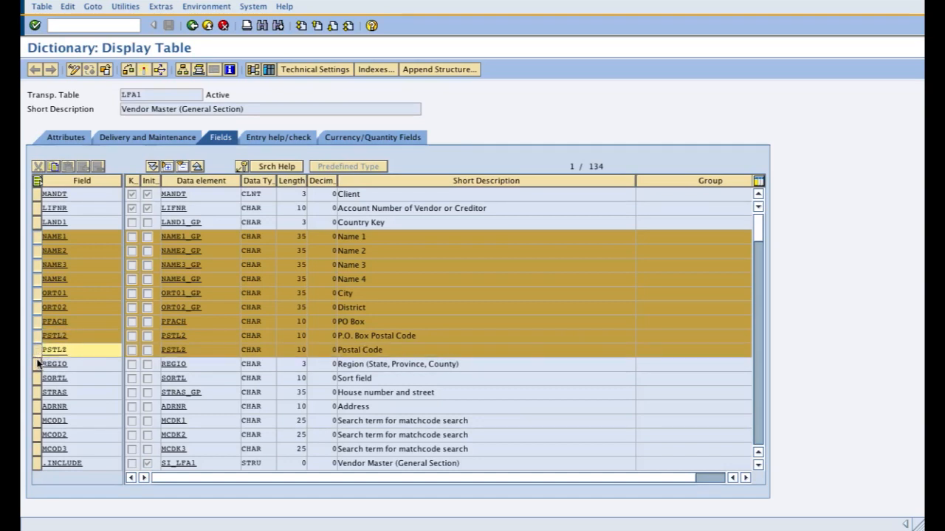
click(38, 366)
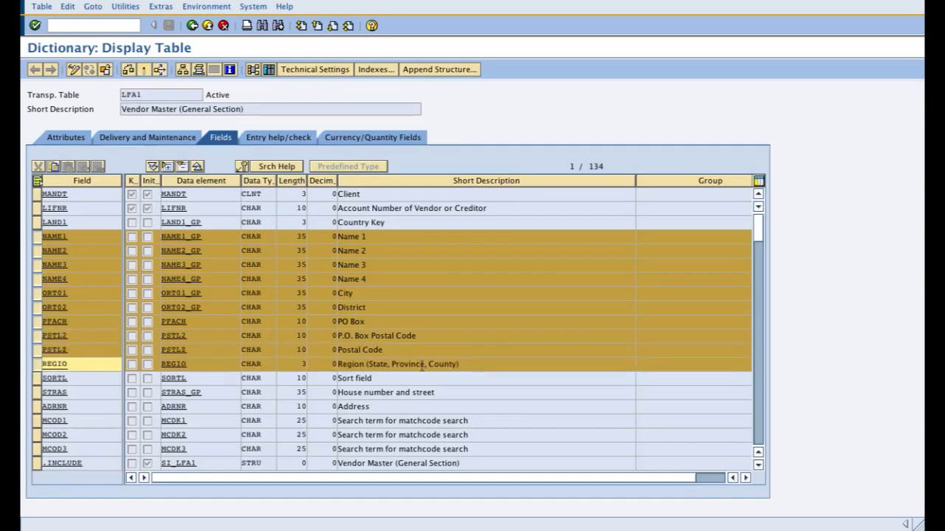
click(38, 378)
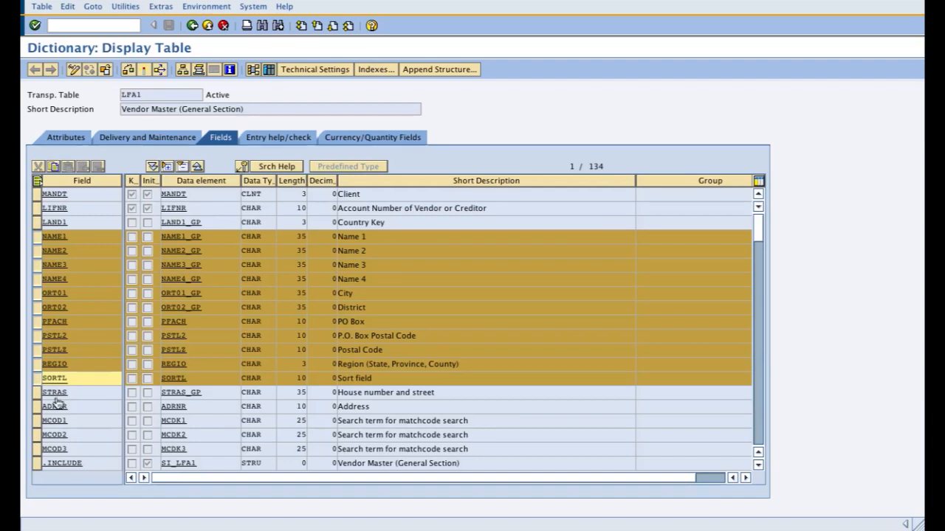
click(38, 393)
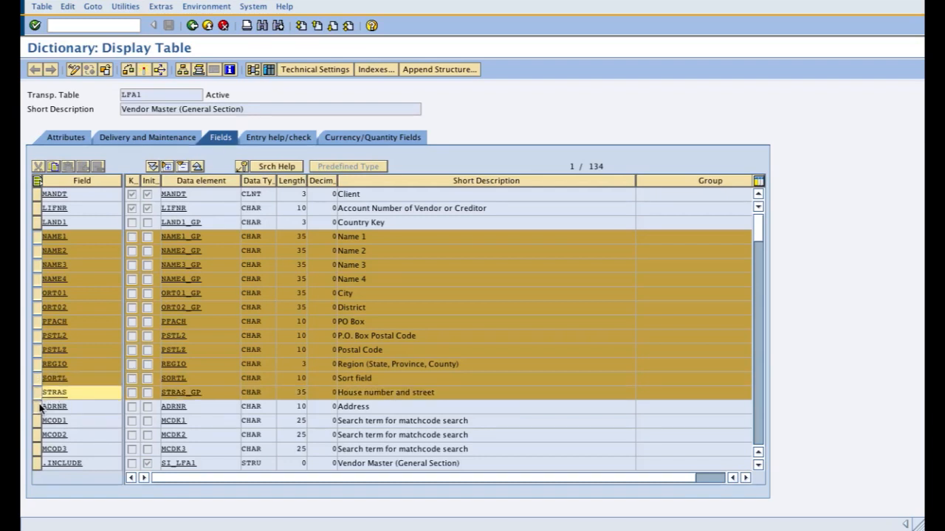
click(39, 407)
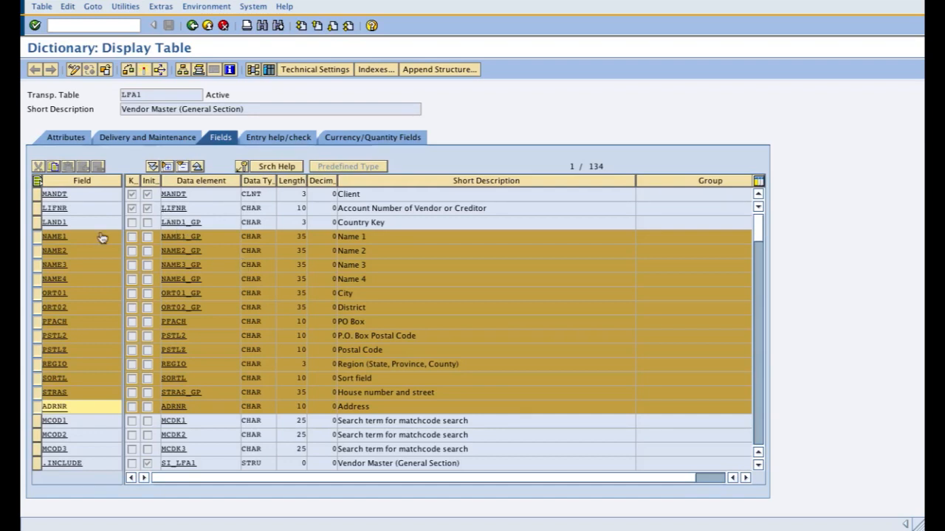
click(37, 223)
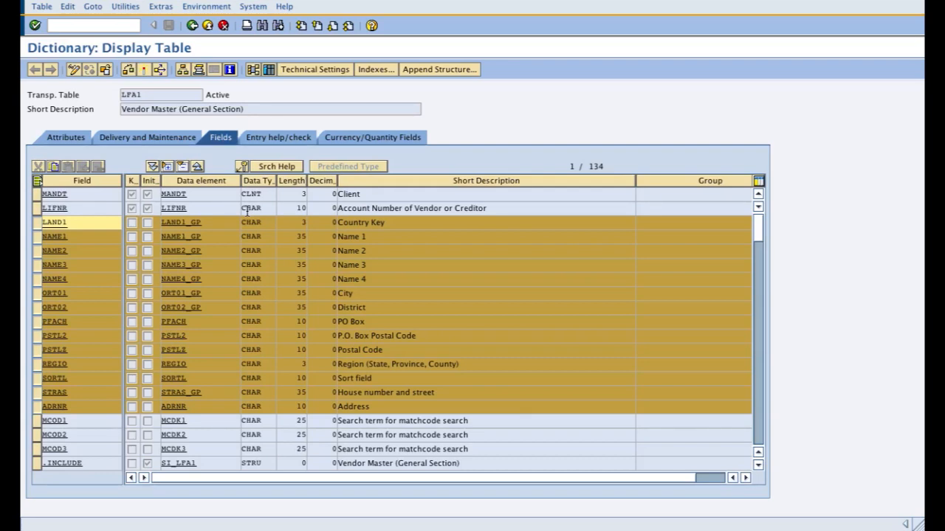
Step: Return to the ABAP Dictionary initial screen and display table LFA1 again
click(193, 27)
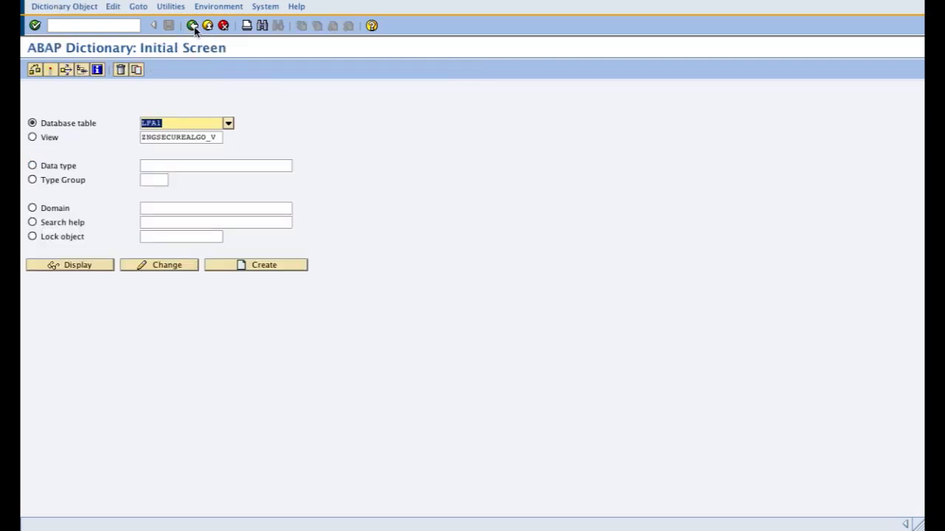
click(193, 28)
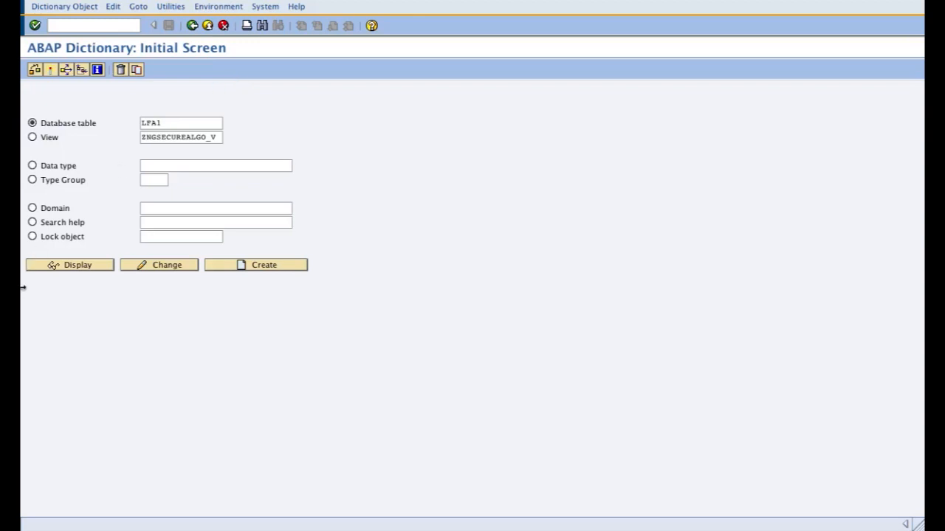
click(63, 267)
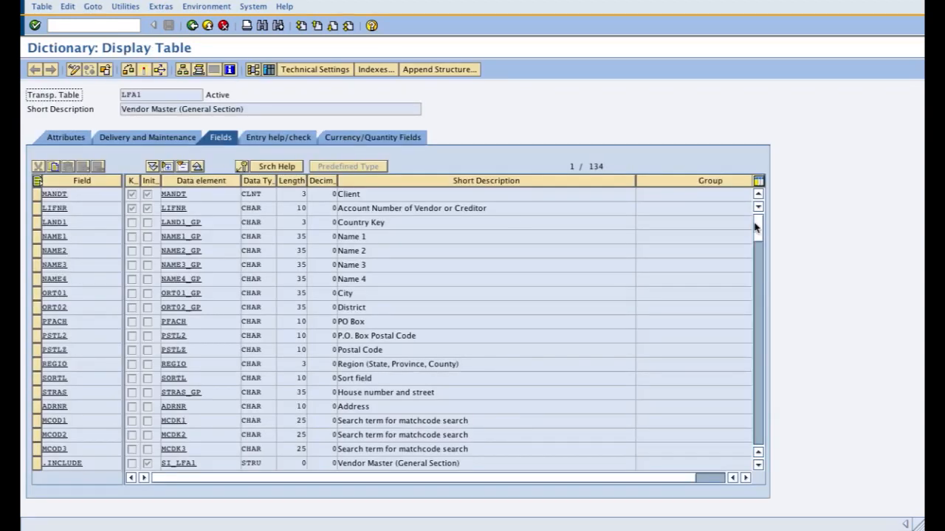
Step: Collapse all includes in the LFA1 field list and open the append structure ZCRYPTOFIELDS to view its components
drag(759, 232, 769, 435)
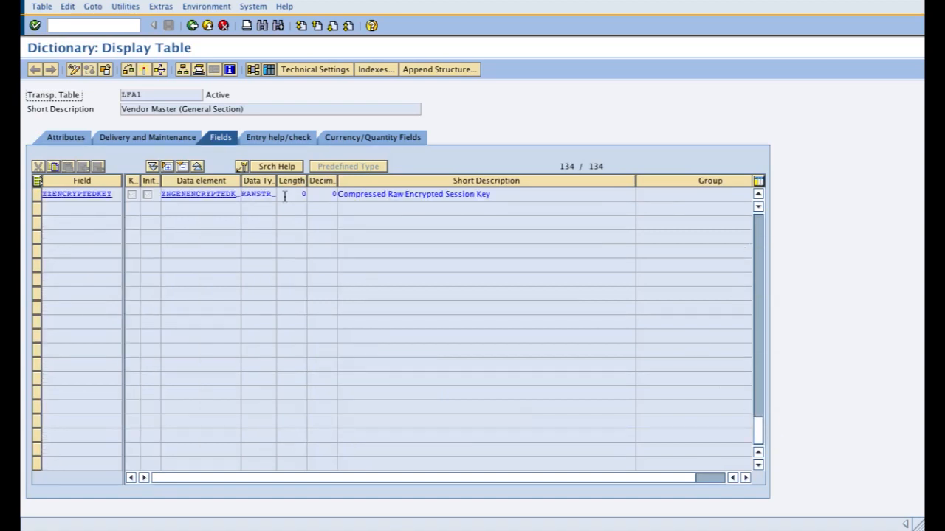
click(198, 169)
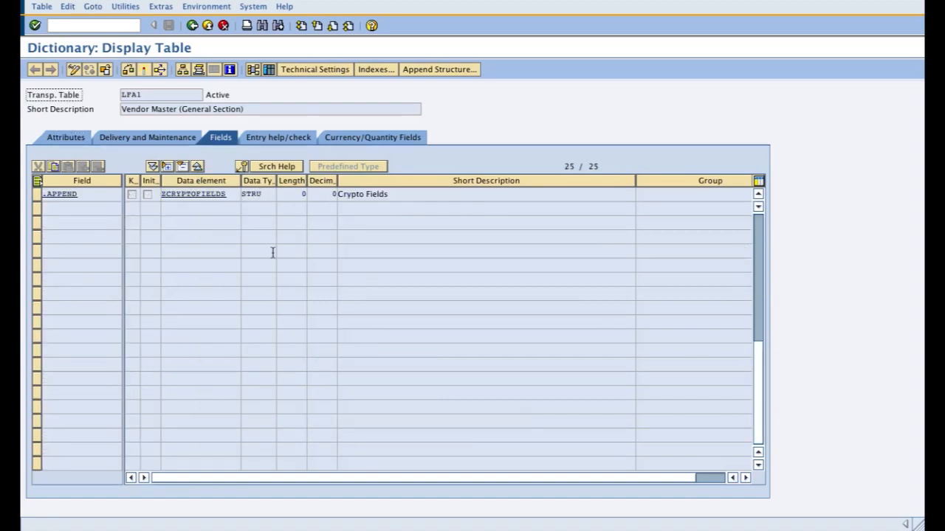
scroll(272, 255, up, 1)
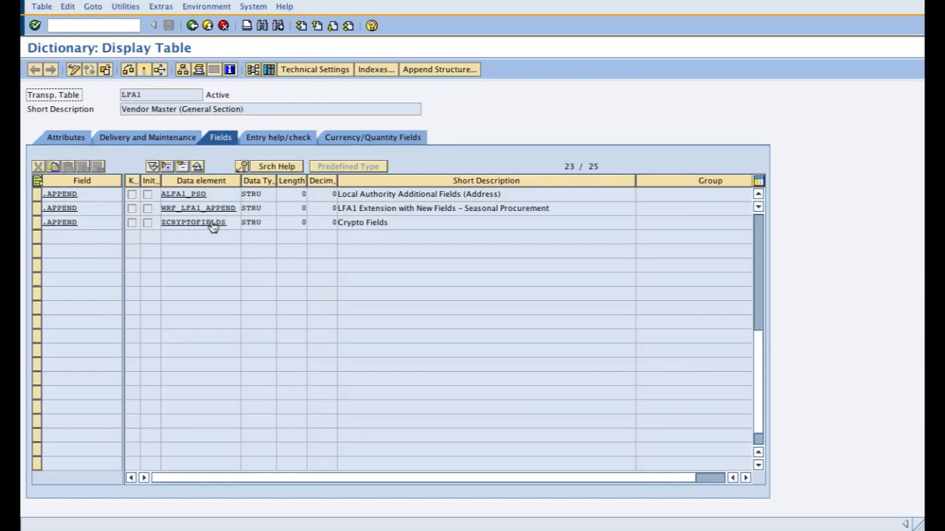
double_click(214, 223)
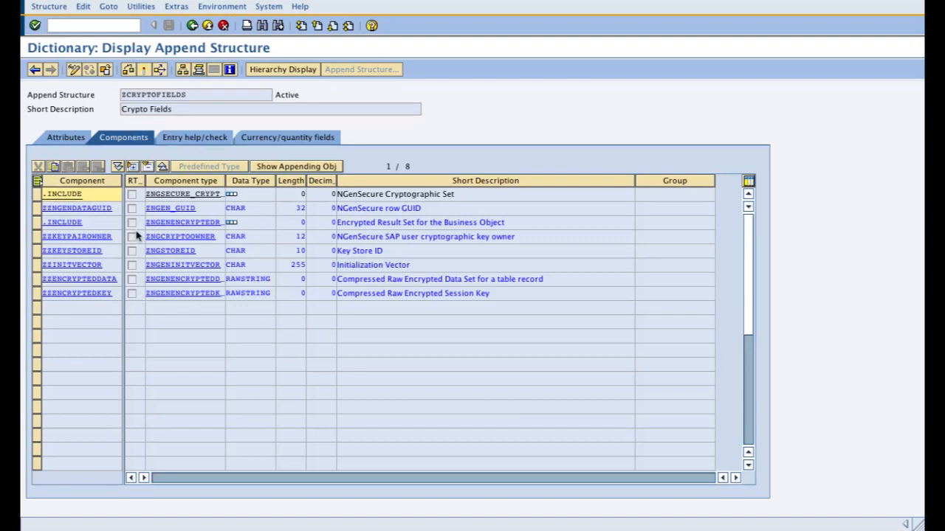
Step: Return to table LFA1, collapse its includes again, and mark the ZCRYPTOFIELDS append row
click(196, 30)
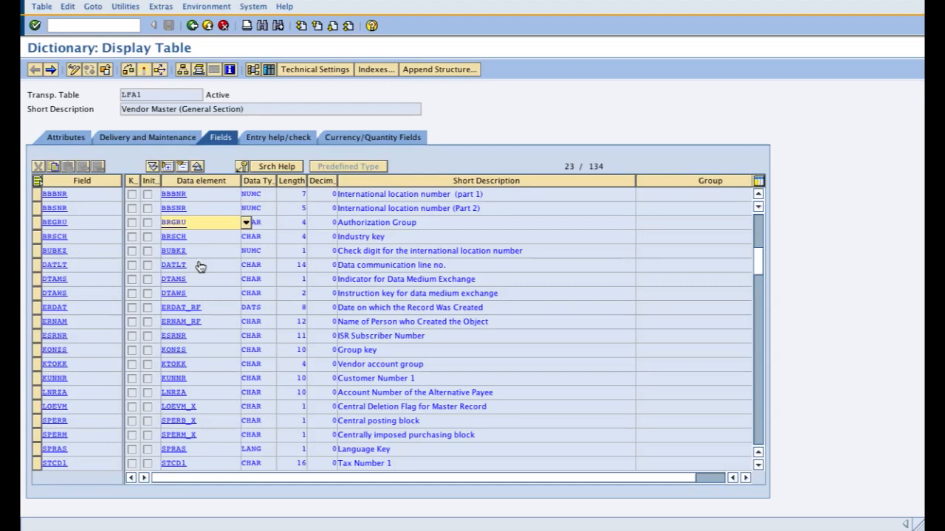
click(198, 168)
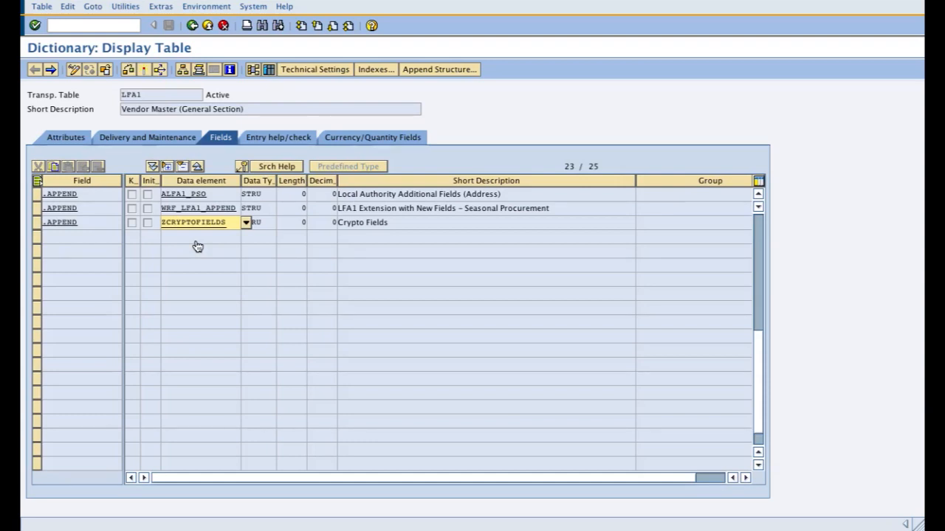
click(38, 224)
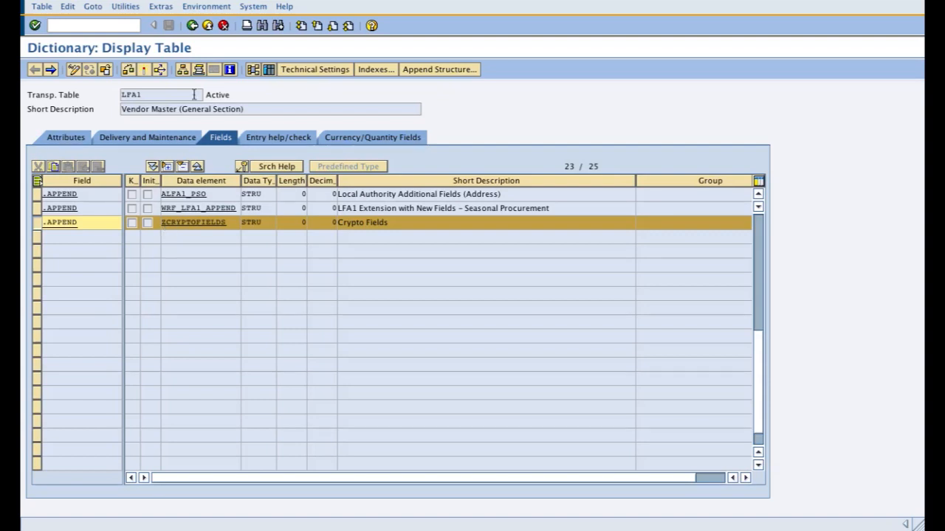
Step: Leave the ABAP Dictionary and open the NGenSecure sensitive fields configuration (ZNGENSECURE_FIELDS) in change mode
click(191, 26)
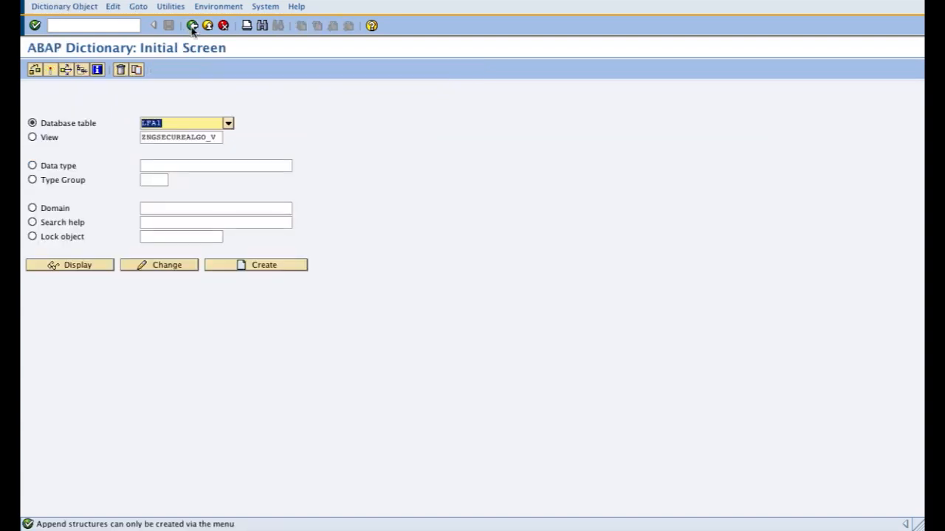
click(192, 26)
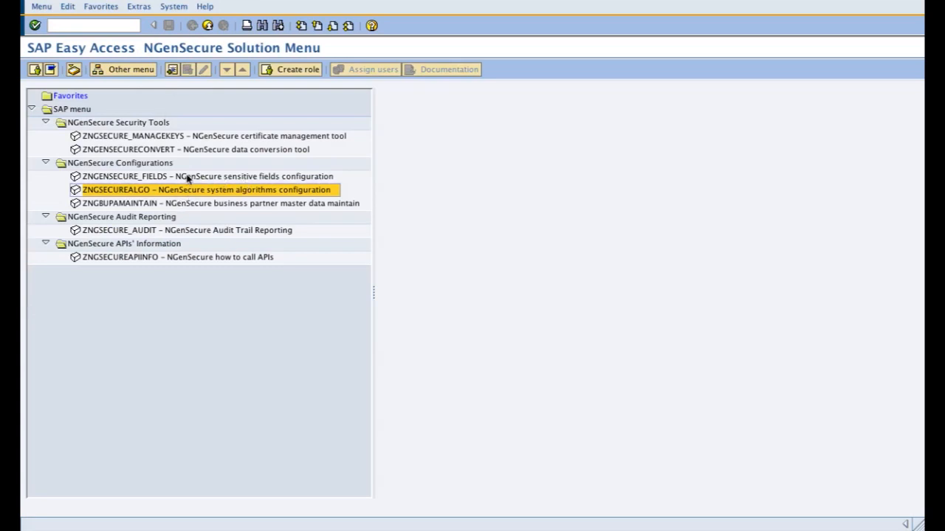
double_click(189, 177)
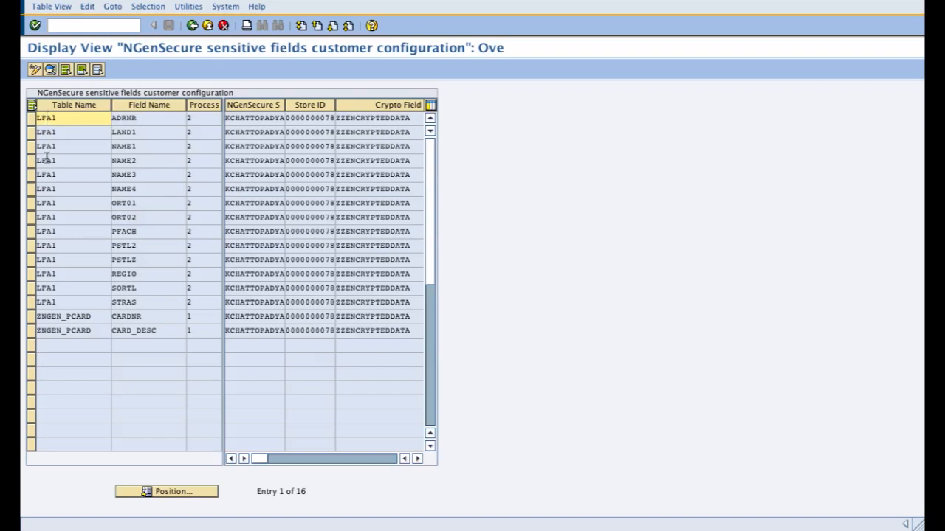
click(34, 118)
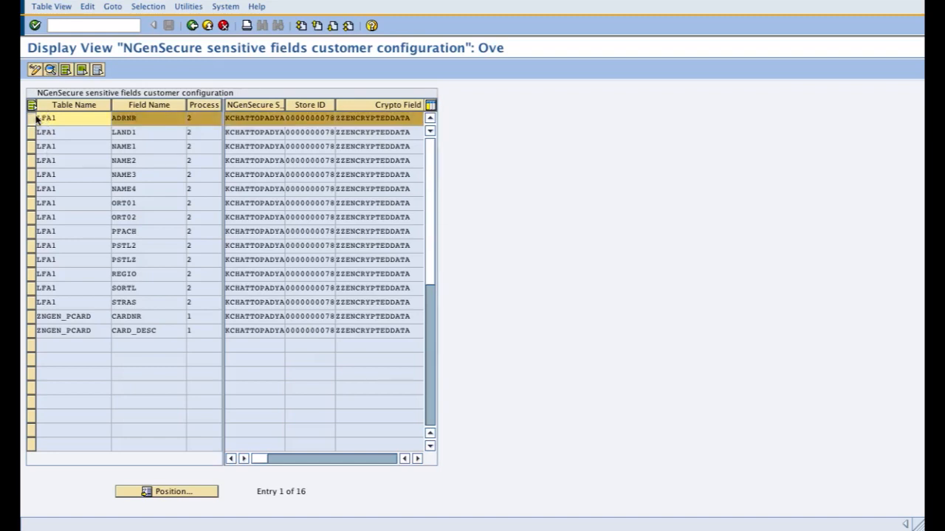
click(35, 69)
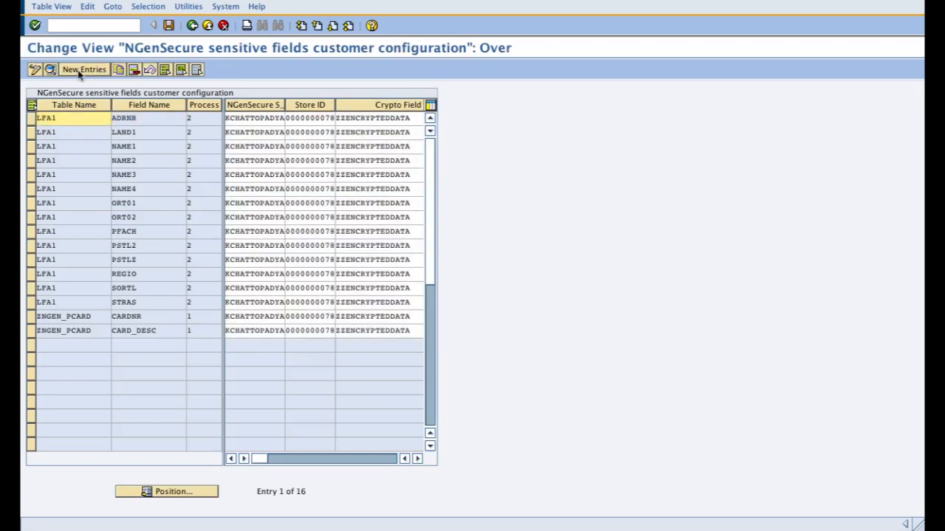
Step: View the configuration details of the LFA1 entry for field ADRNR and return to the overview
click(31, 118)
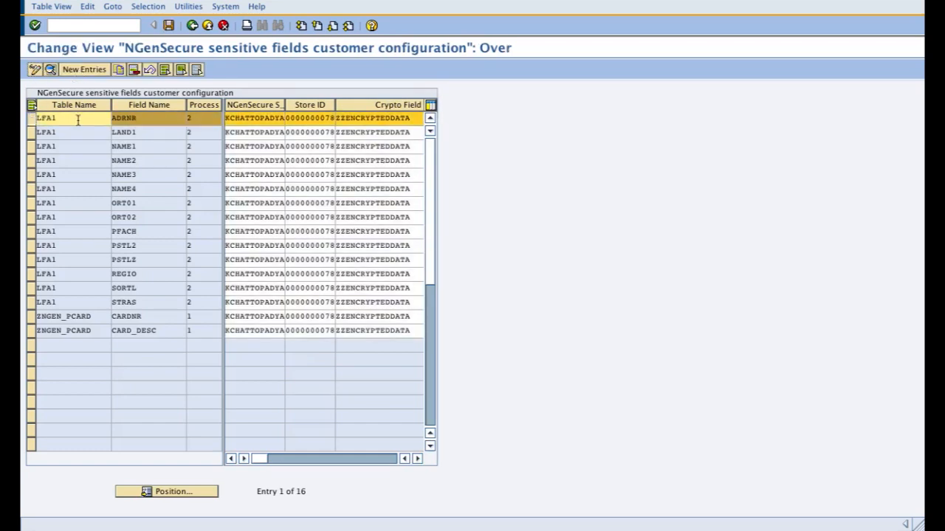
click(50, 69)
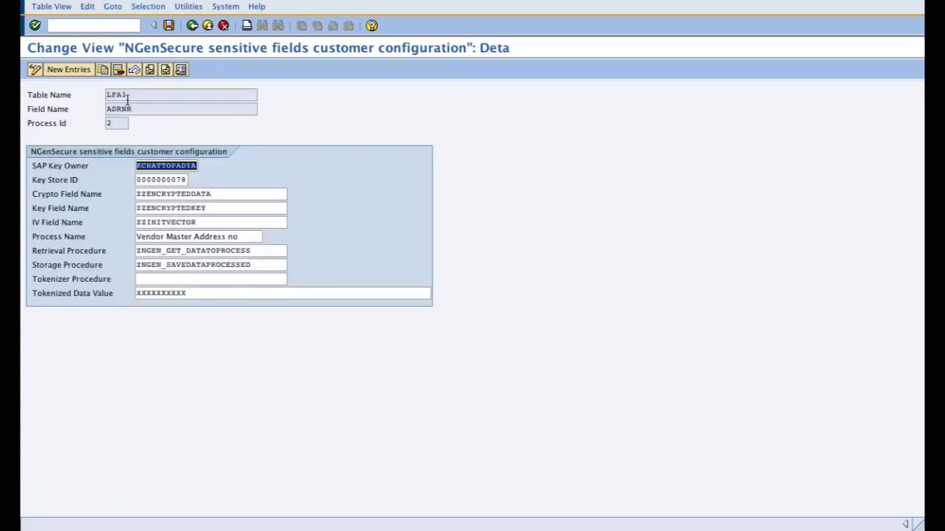
click(192, 26)
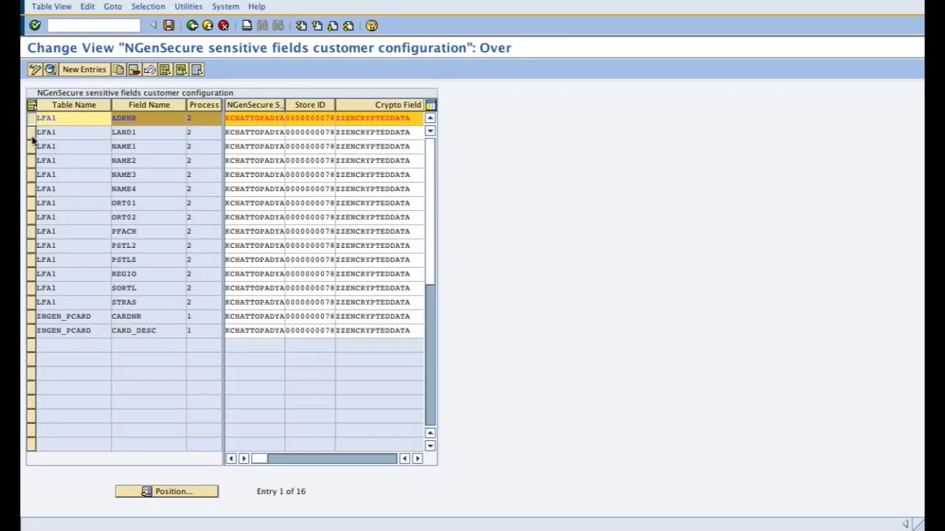
Step: Open the configuration details of the LFA1 entry for field NAME1 and examine its Field Name and Crypto Field Name
click(32, 145)
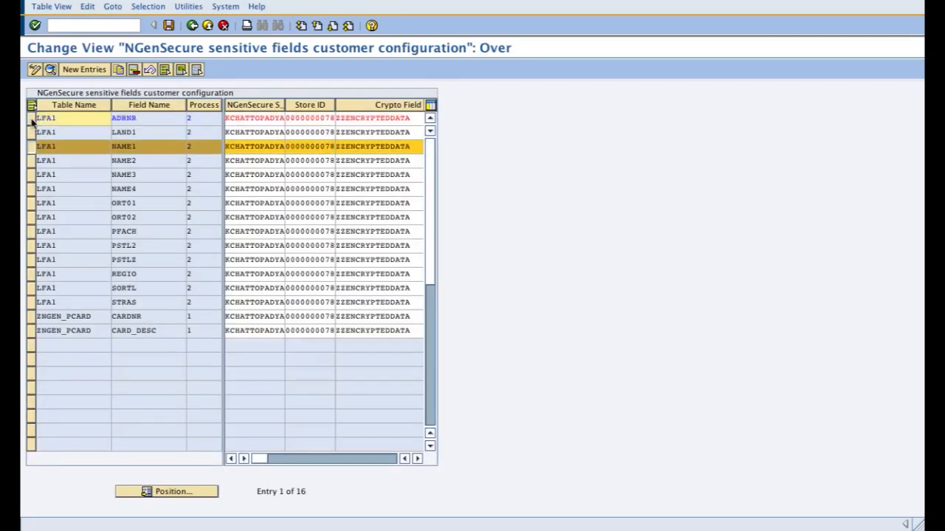
click(50, 69)
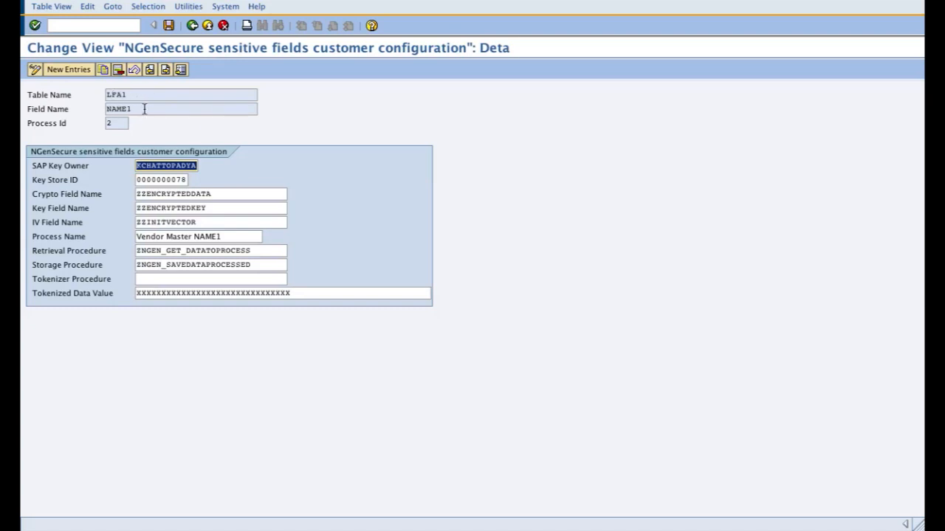
drag(144, 109, 101, 112)
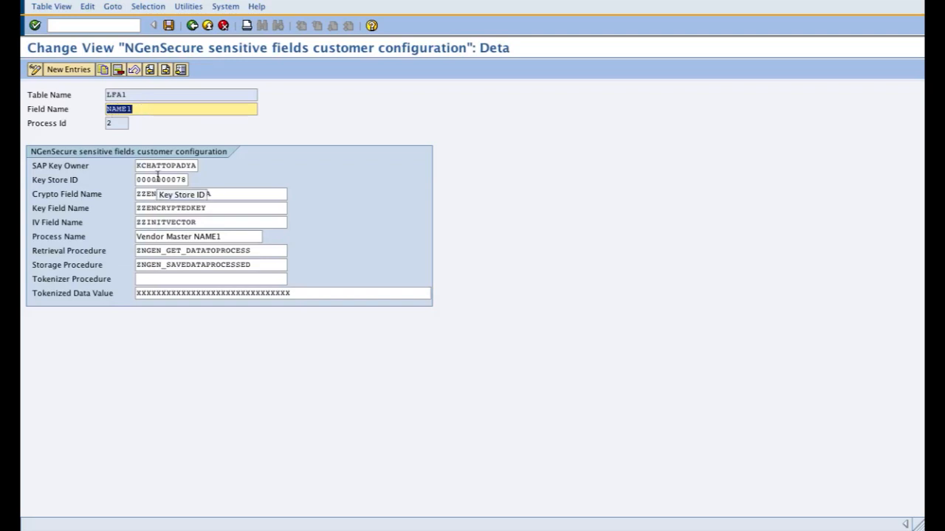
drag(221, 194, 120, 201)
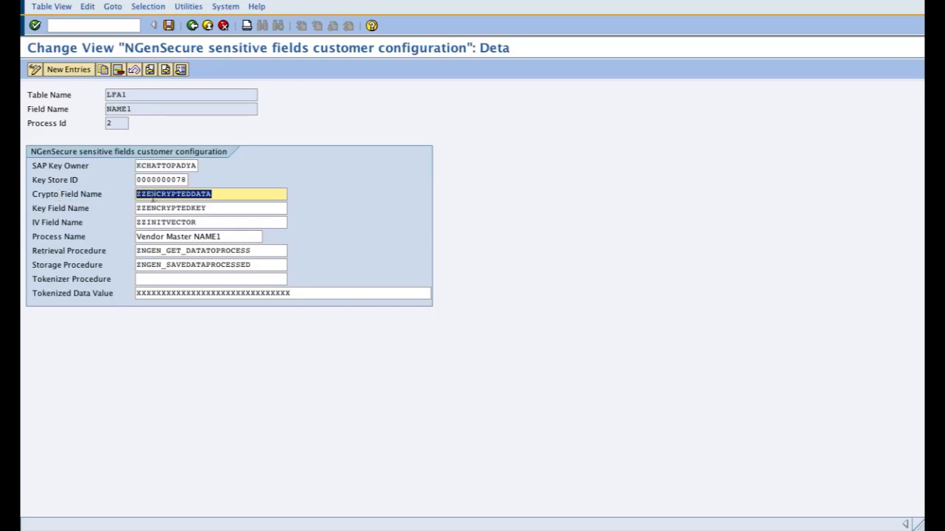
click(137, 194)
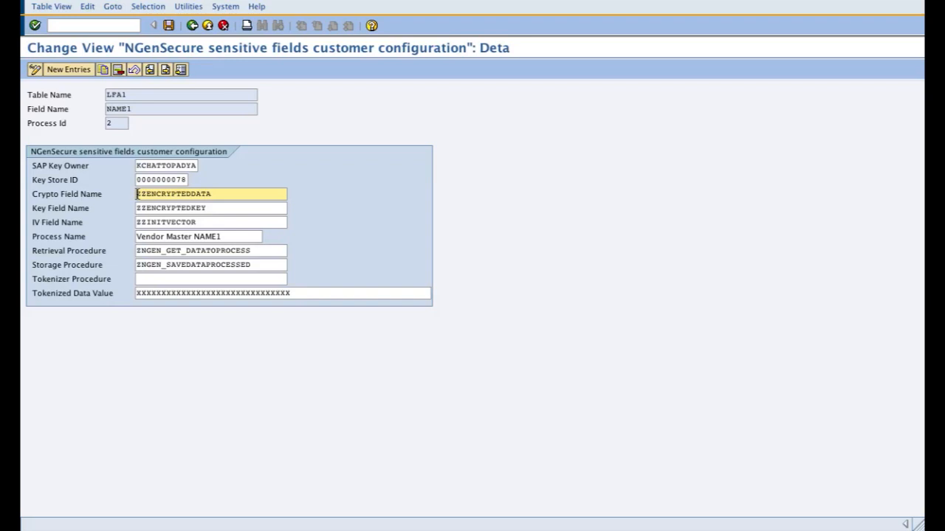
Step: Examine the Table Name, Crypto Field Name, Key Field Name and IV Field Name of the NAME1 entry
click(124, 94)
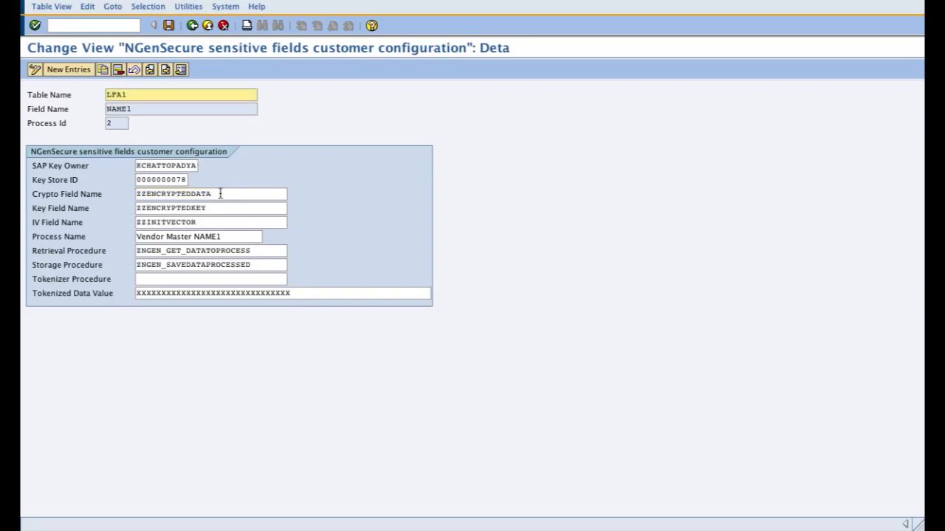
drag(221, 195, 120, 200)
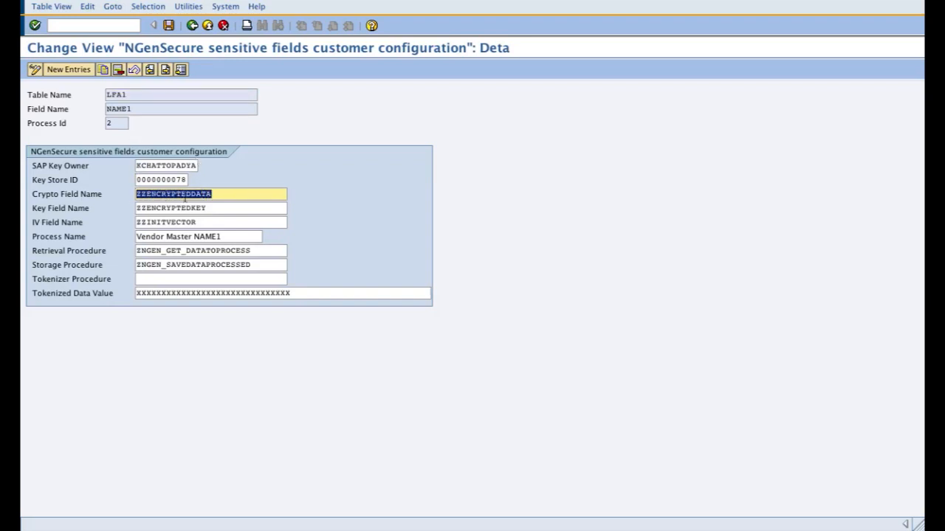
drag(212, 194, 134, 197)
drag(224, 194, 125, 202)
click(213, 207)
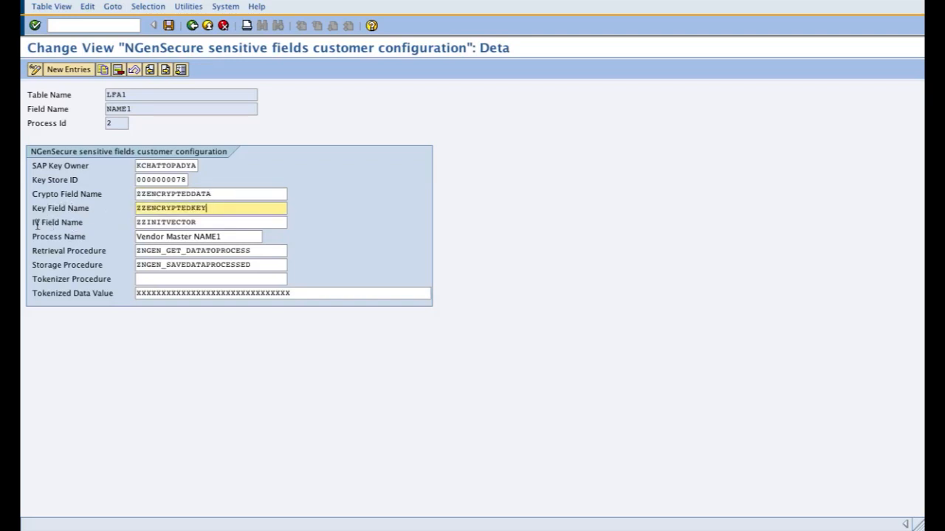
click(205, 222)
drag(205, 223, 113, 228)
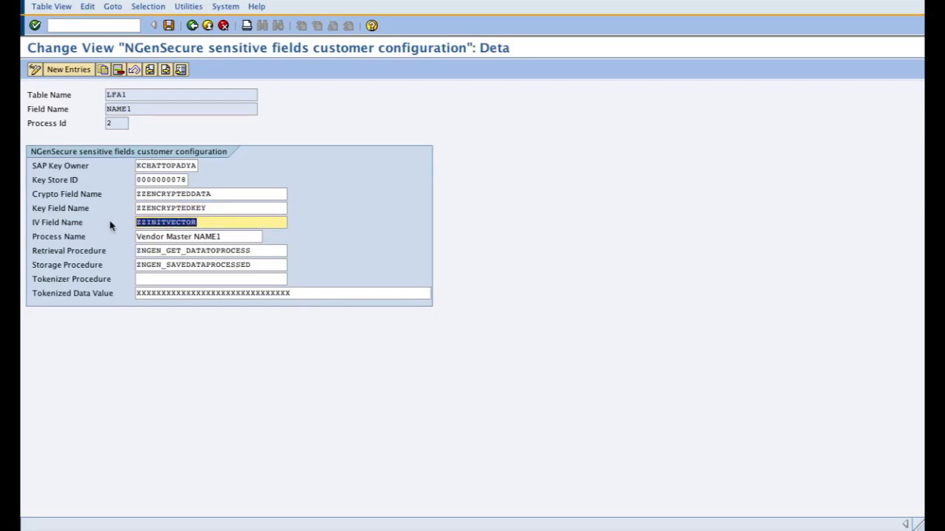
drag(218, 193, 118, 209)
drag(209, 222, 128, 229)
Step: Examine the NAME1 entry's Process Name, Retrieval Procedure and Storage Procedure
click(233, 237)
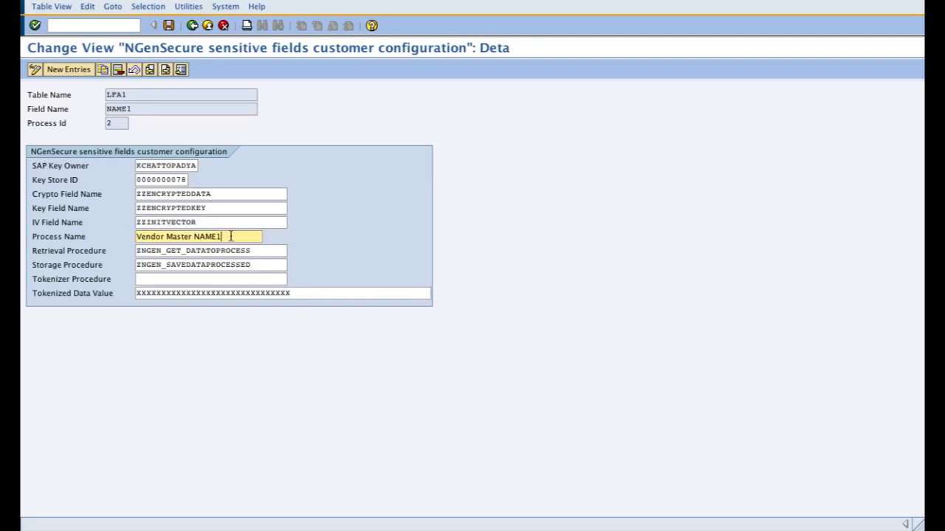
drag(217, 235, 139, 230)
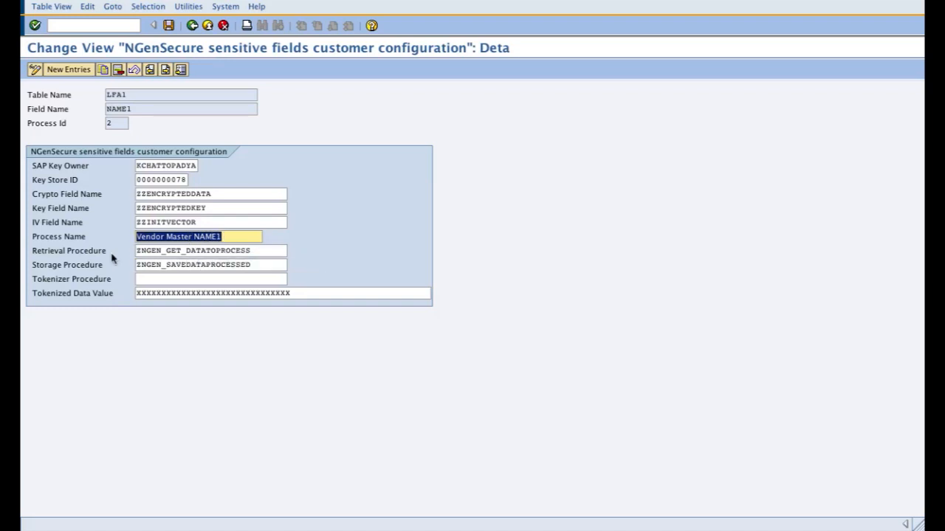
drag(257, 252, 134, 253)
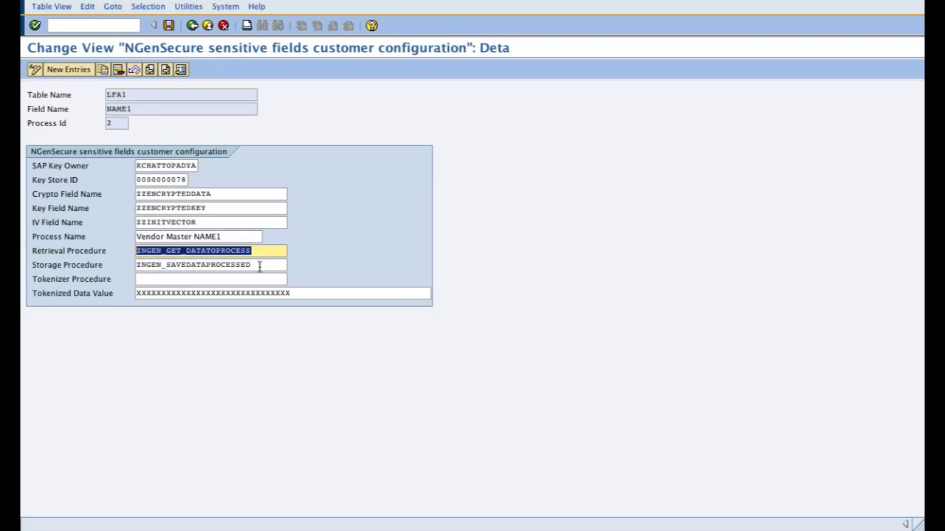
drag(260, 266, 135, 259)
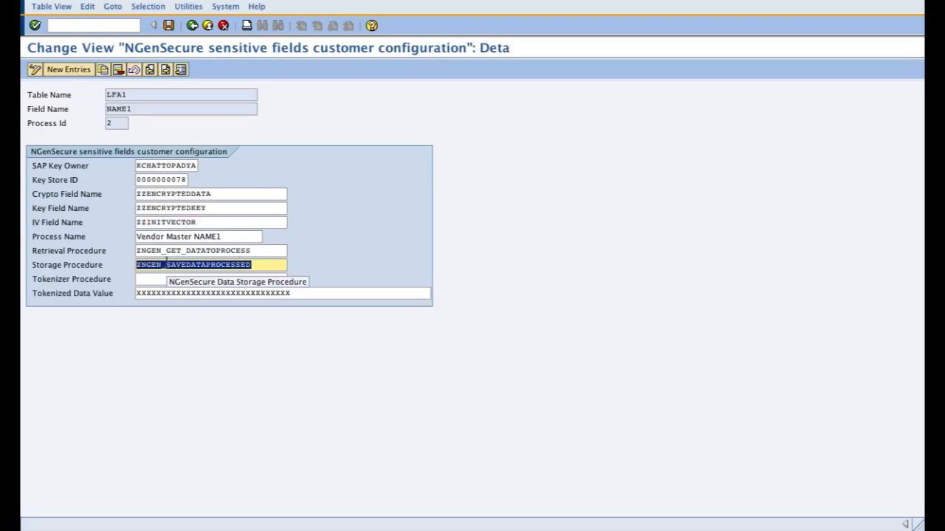
click(257, 251)
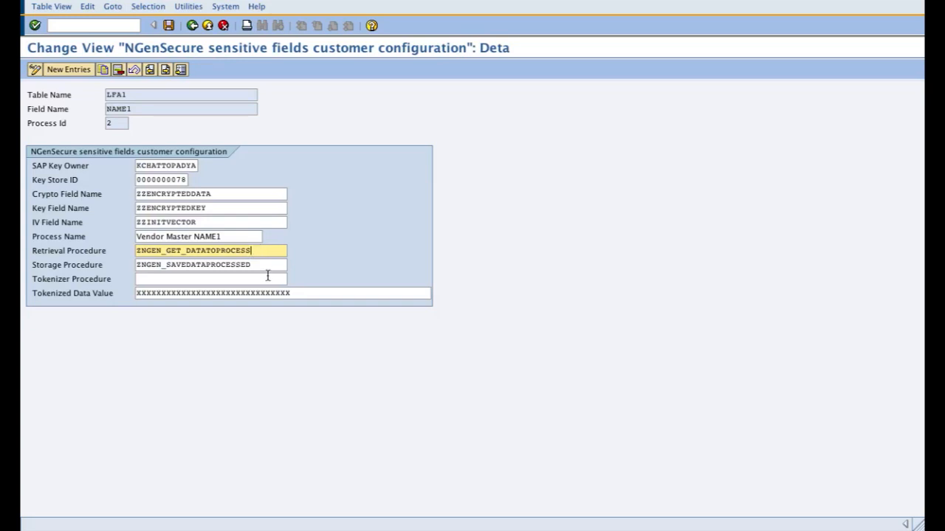
click(262, 261)
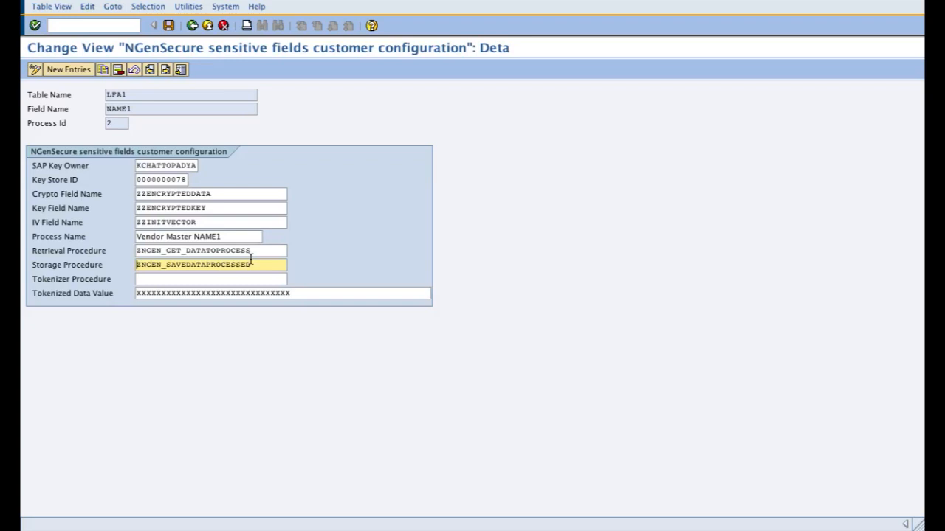
Step: Review the NAME1 entry's crypto, key and IV field names again together with its retrieval and storage procedures
click(195, 194)
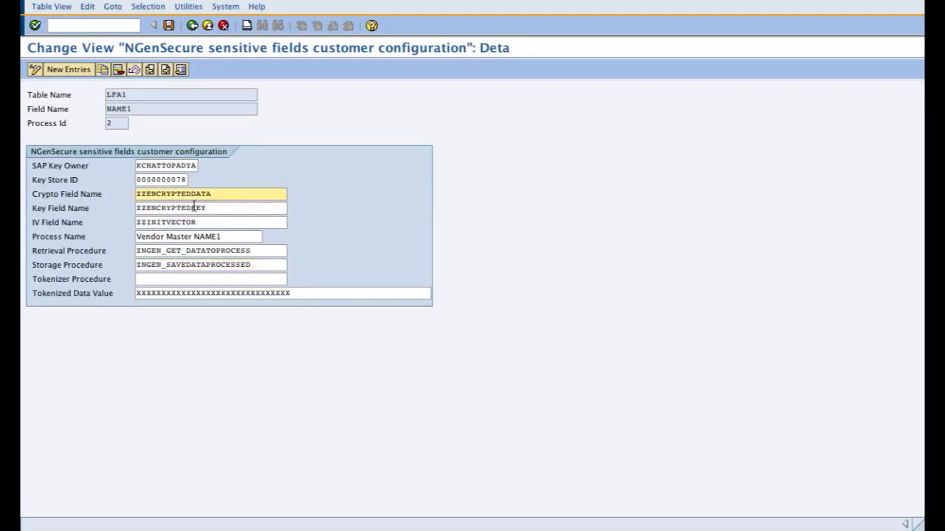
click(193, 208)
click(196, 222)
click(219, 251)
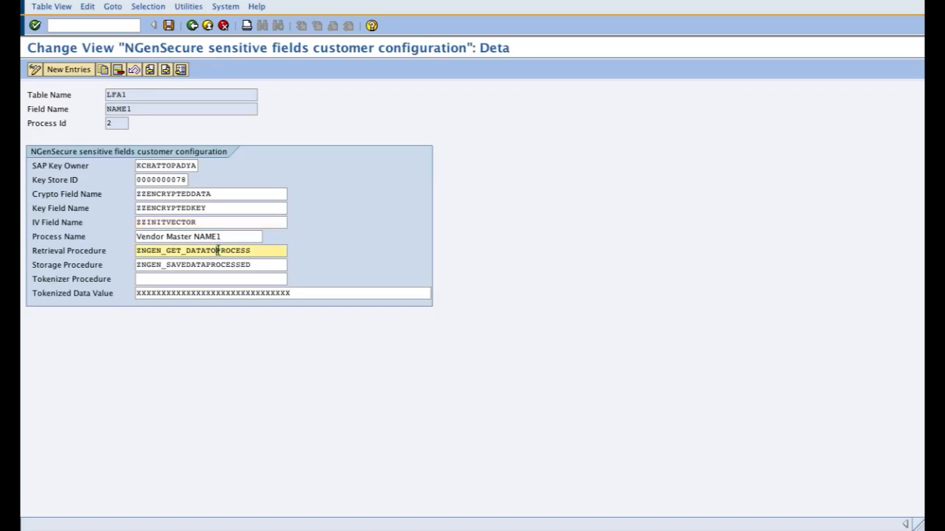
click(217, 266)
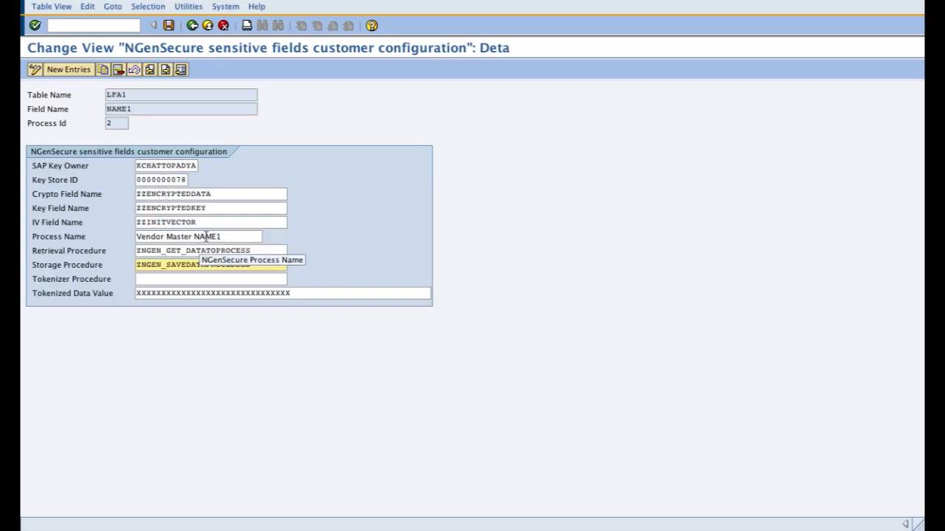
Step: Compare the NAME1 entry's Process Name with its Process Id and Table Name
drag(229, 236, 127, 242)
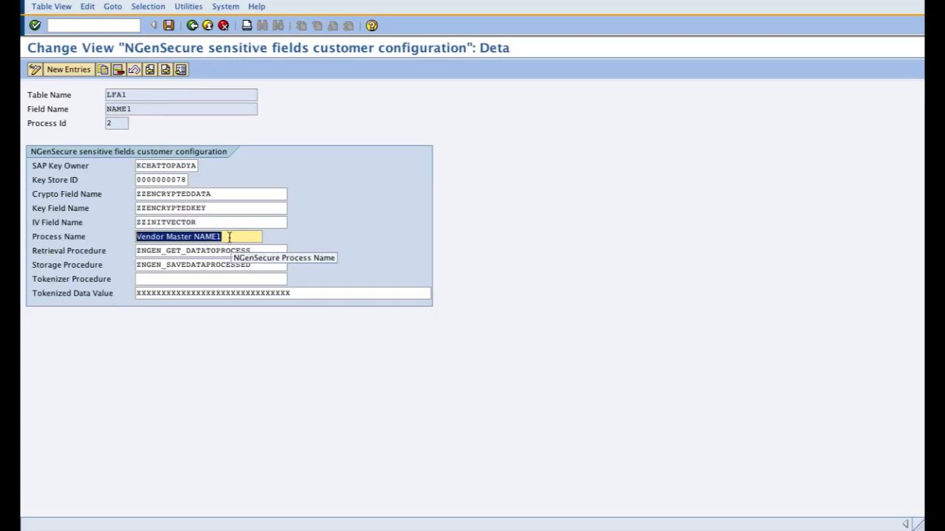
drag(127, 94, 100, 128)
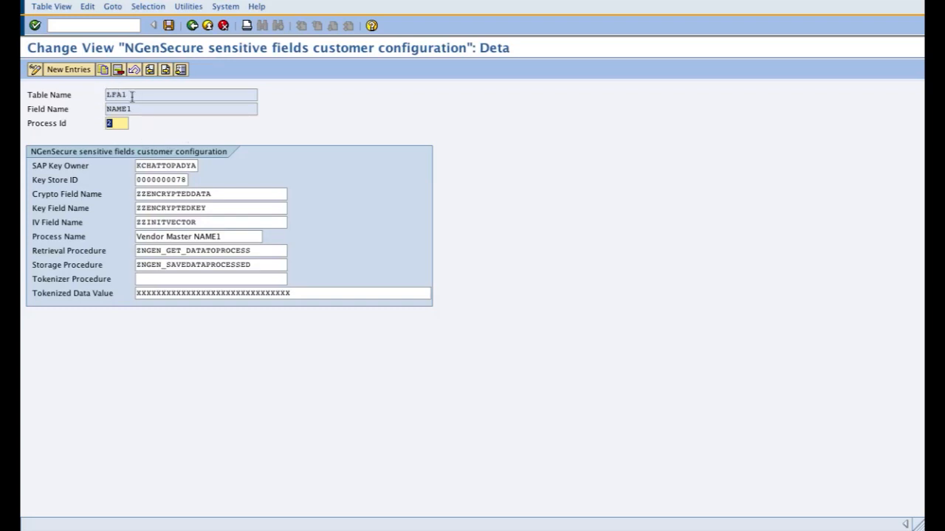
drag(132, 96, 96, 102)
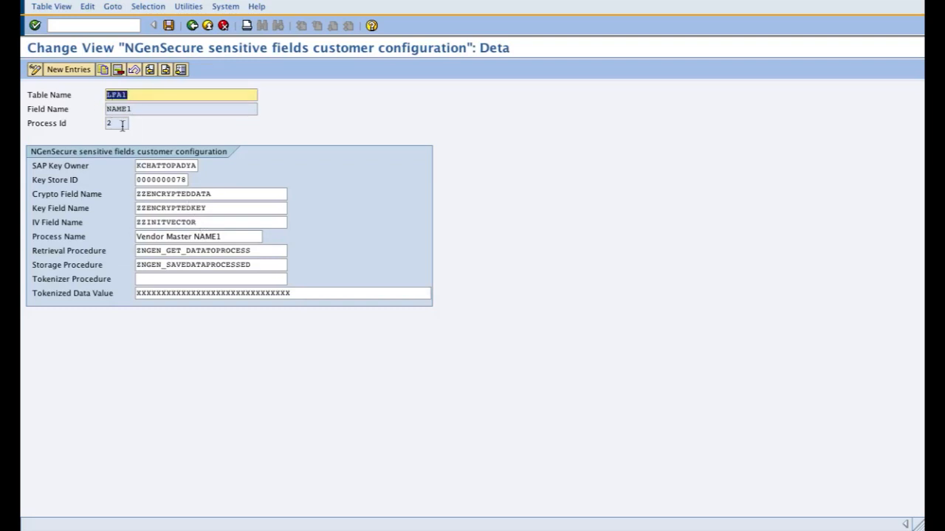
Step: Examine the Tokenized Data Value, SAP Key Owner and Key Store ID of the NAME1 entry
click(298, 294)
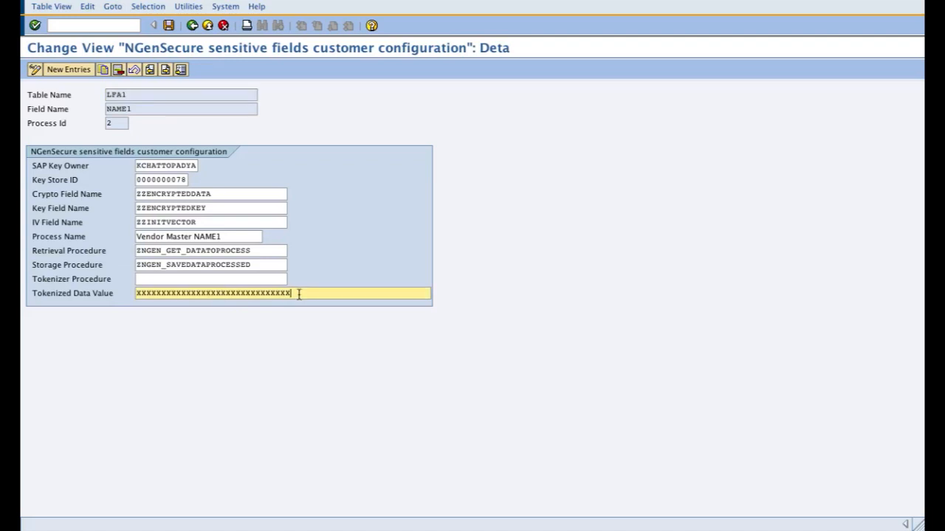
double_click(152, 295)
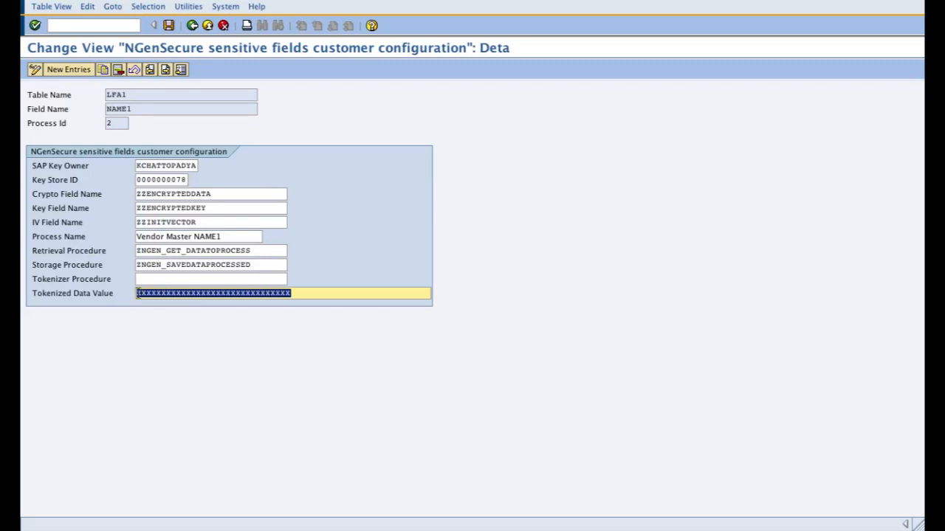
click(292, 294)
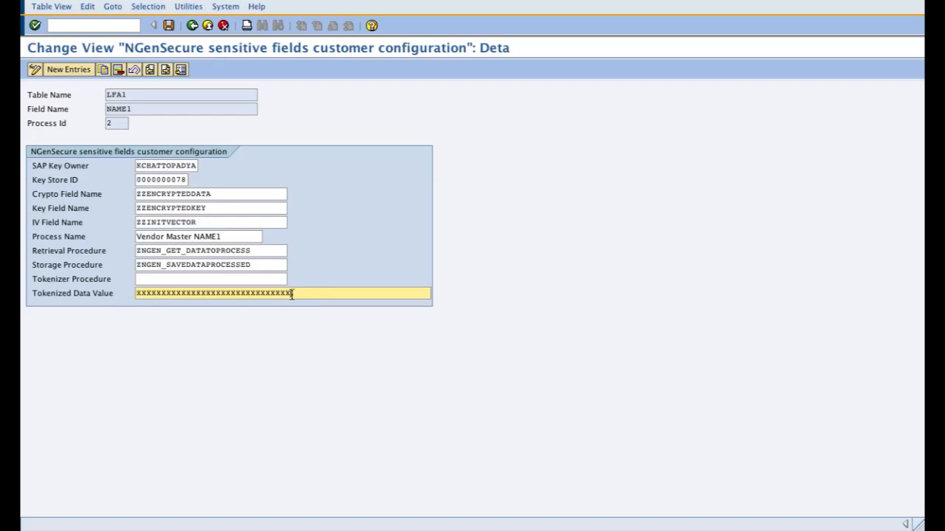
drag(292, 294, 125, 297)
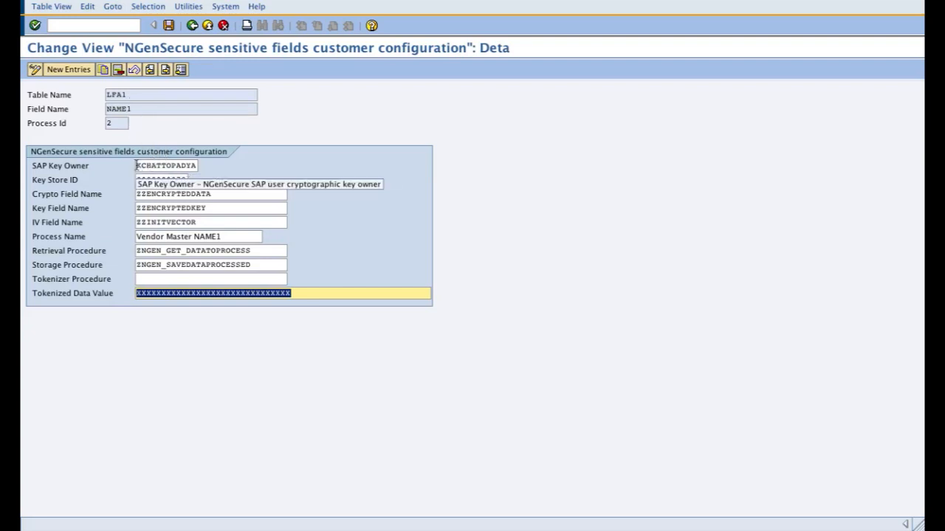
drag(137, 165, 211, 164)
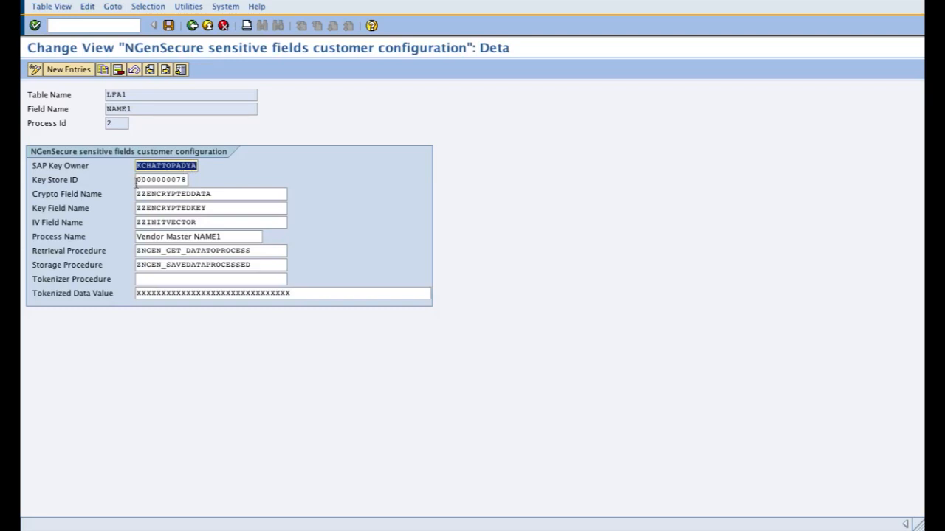
drag(136, 181, 189, 184)
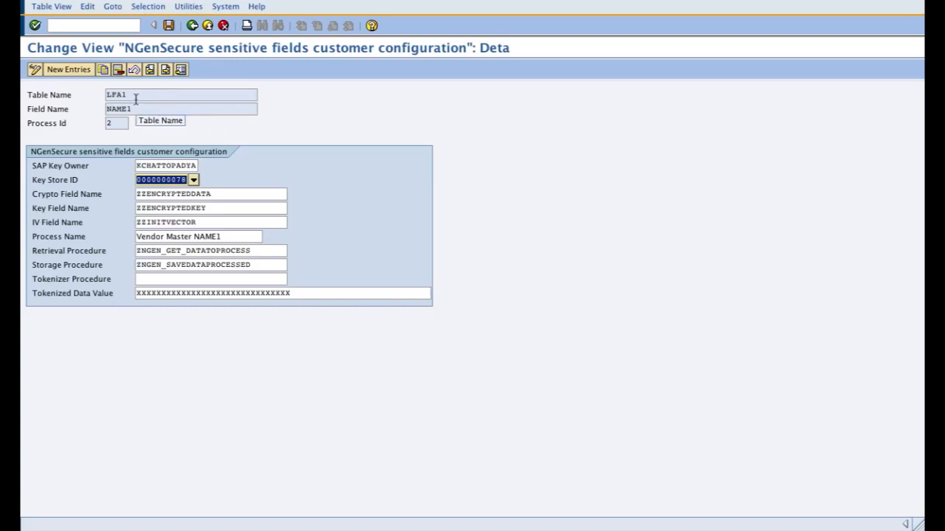
Step: Save the NAME1 configuration and return to the sensitive fields overview
click(169, 25)
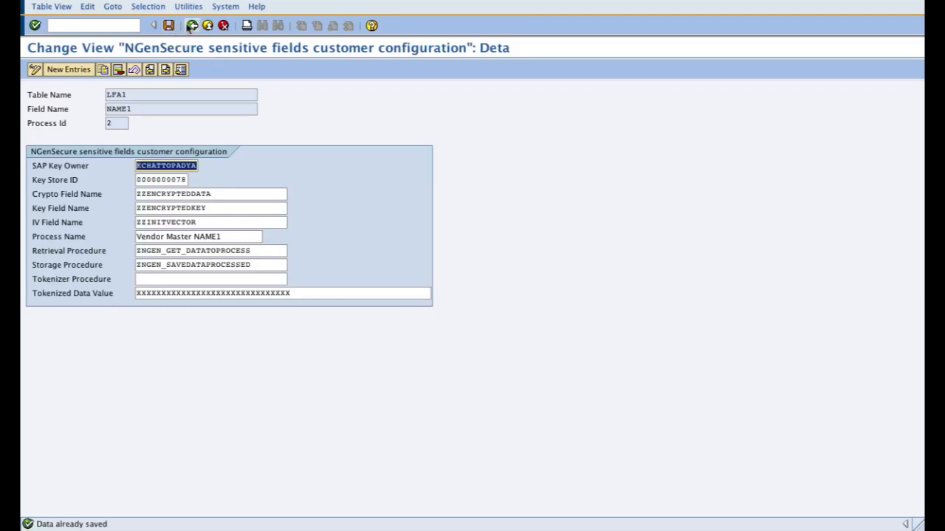
click(192, 25)
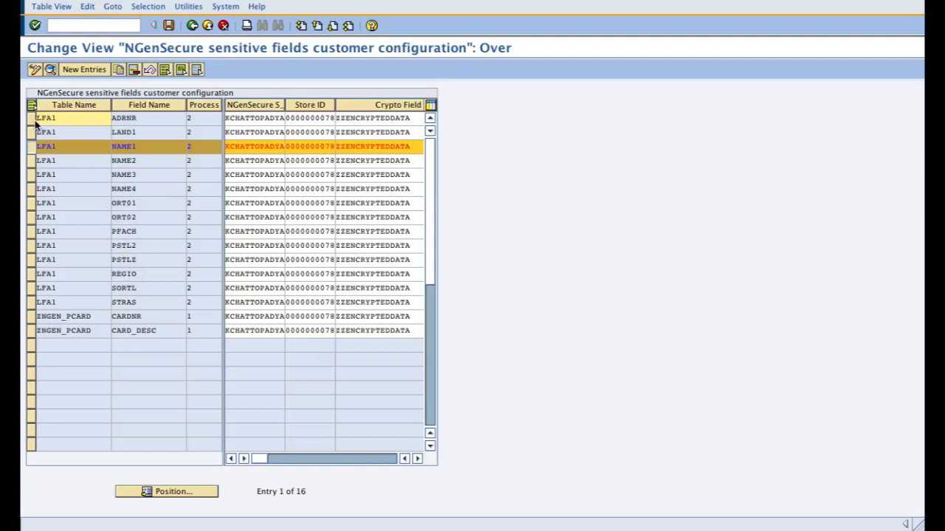
Step: Select all LFA1 entries from ADRNR to STRAS plus the ZNGEN_PCARD entries CARDNR and CARD_DESC
drag(33, 122, 36, 305)
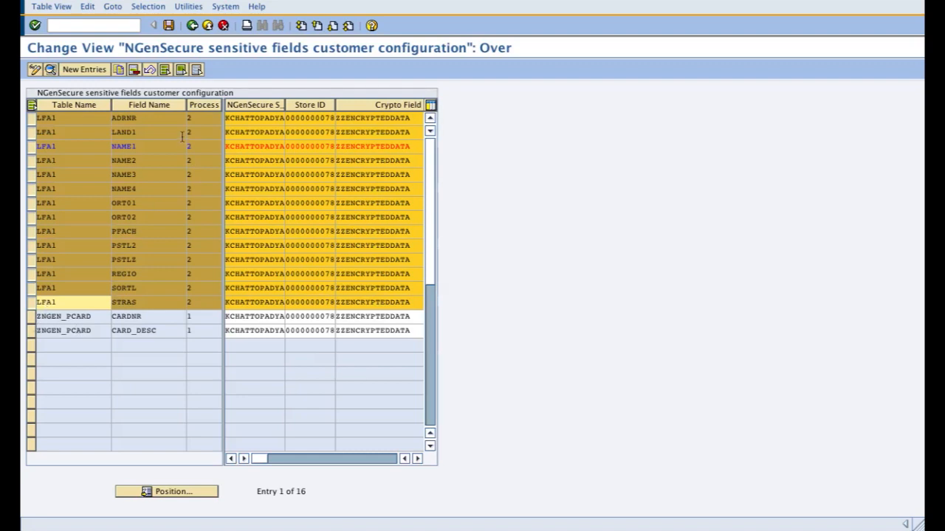
click(32, 317)
click(33, 331)
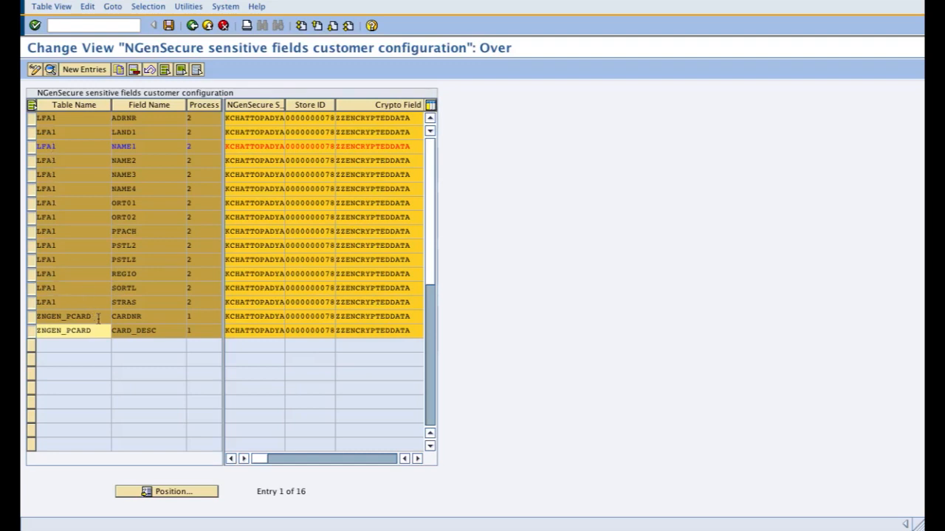
Step: Examine the table name, field names and process IDs of the two ZNGEN_PCARD entries
drag(98, 318, 34, 318)
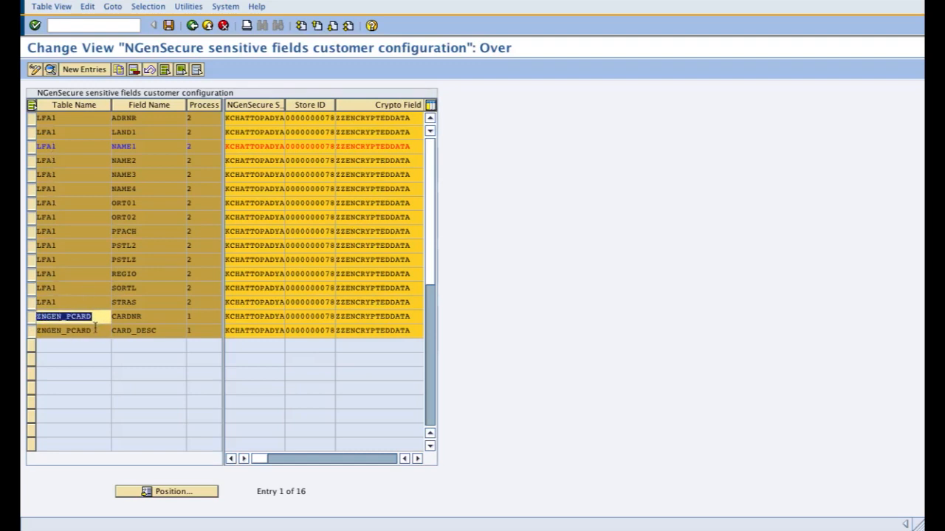
click(95, 327)
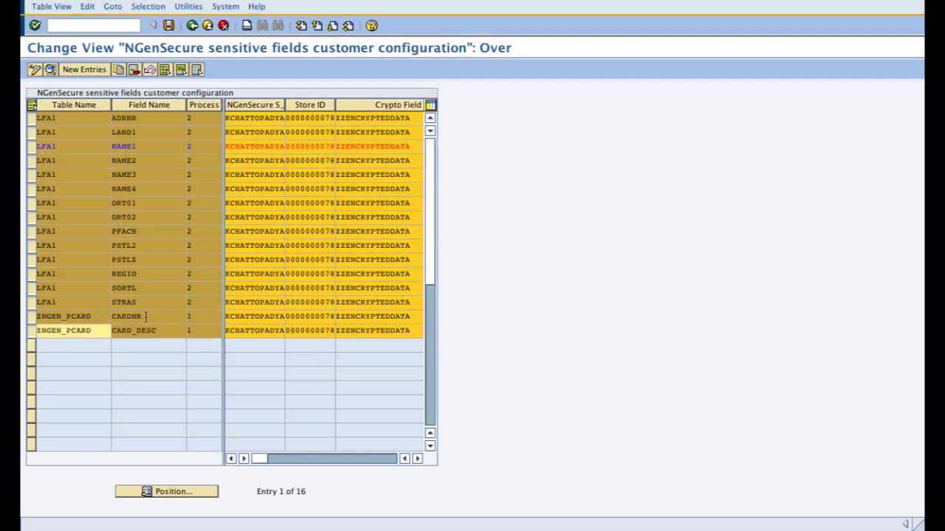
drag(145, 318, 37, 318)
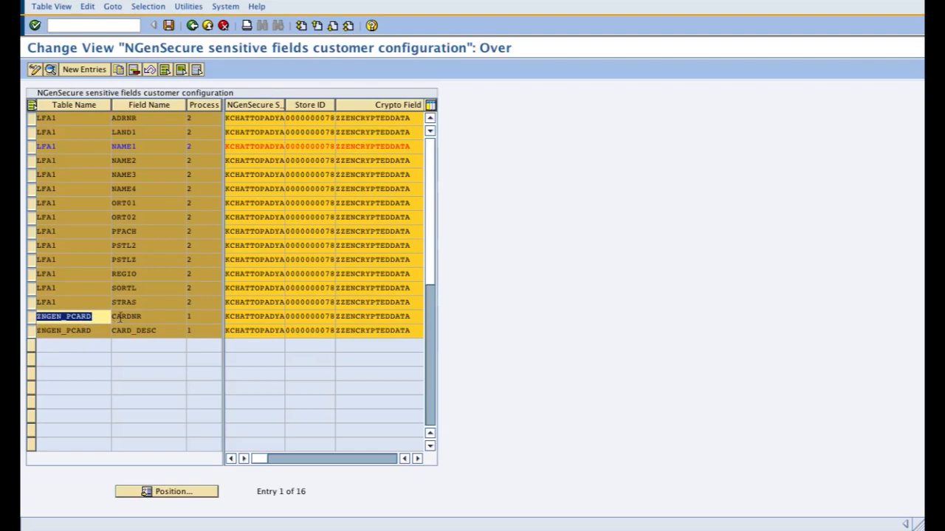
drag(148, 316, 112, 316)
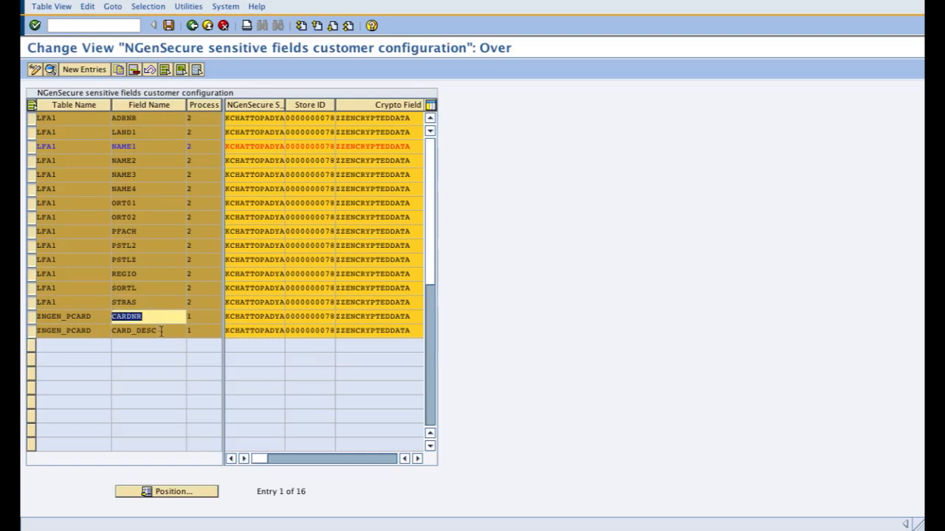
drag(160, 331, 109, 332)
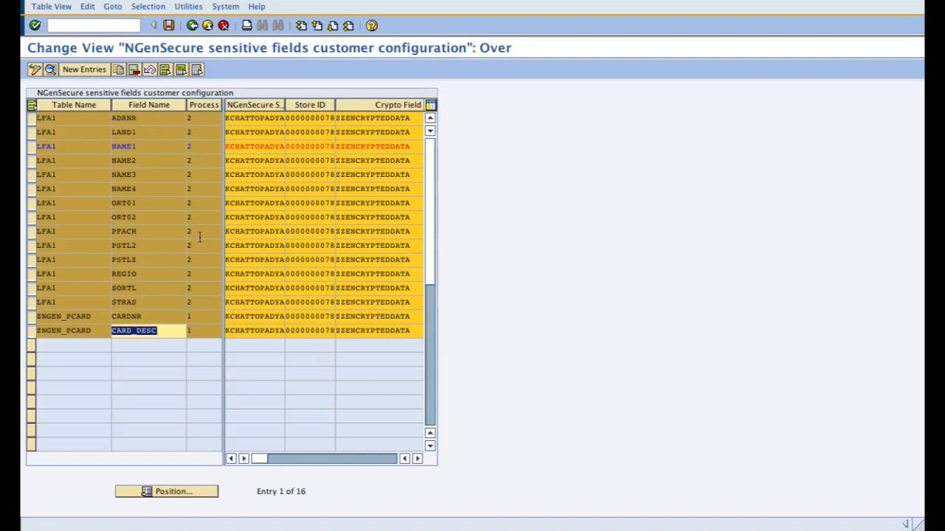
click(199, 316)
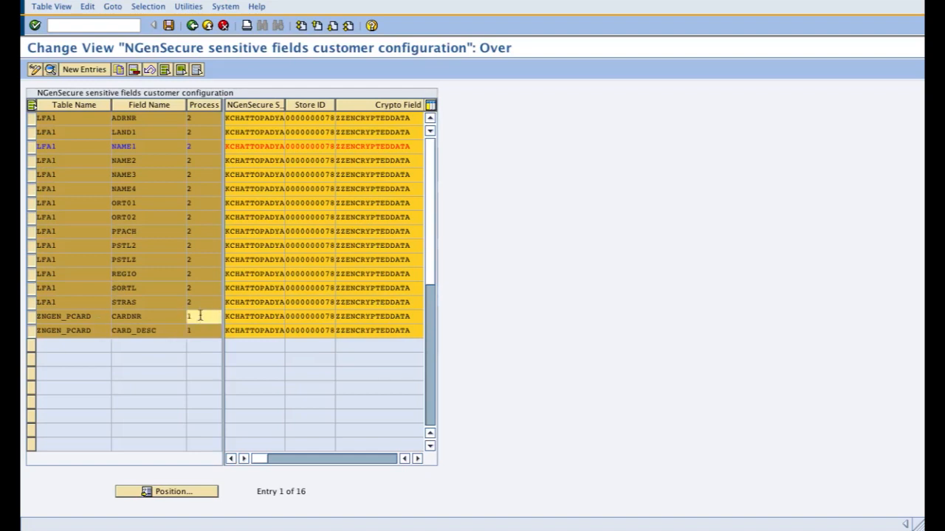
click(198, 331)
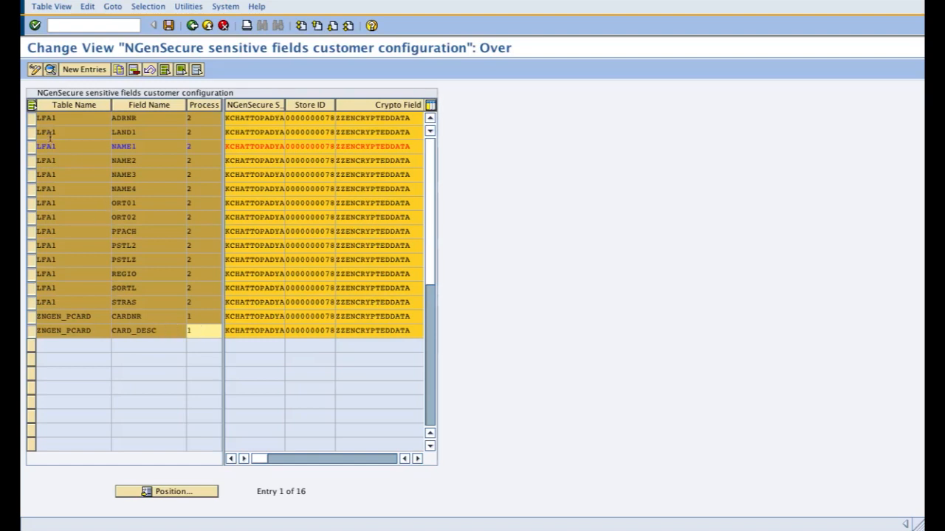
Step: Open the details of the selected entries and examine the Process Name of the LFA1 ADRNR entry
click(50, 70)
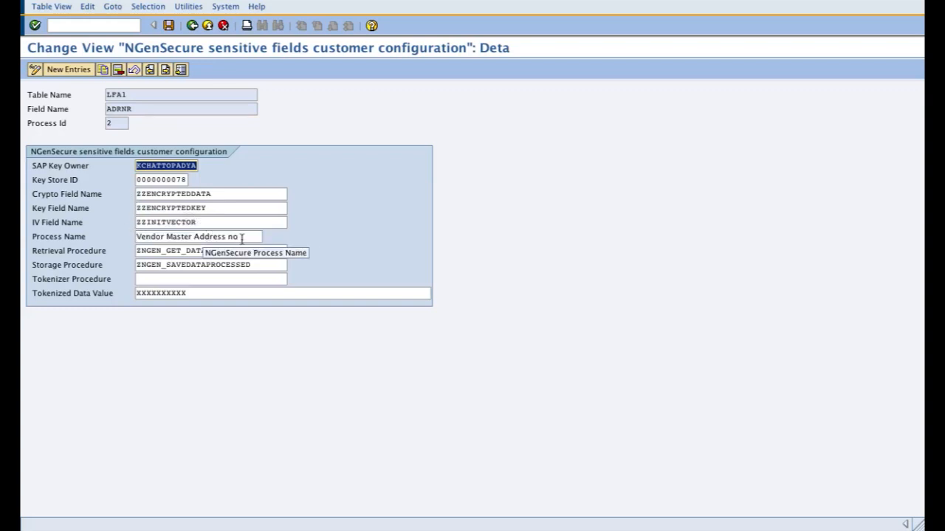
drag(243, 236, 127, 241)
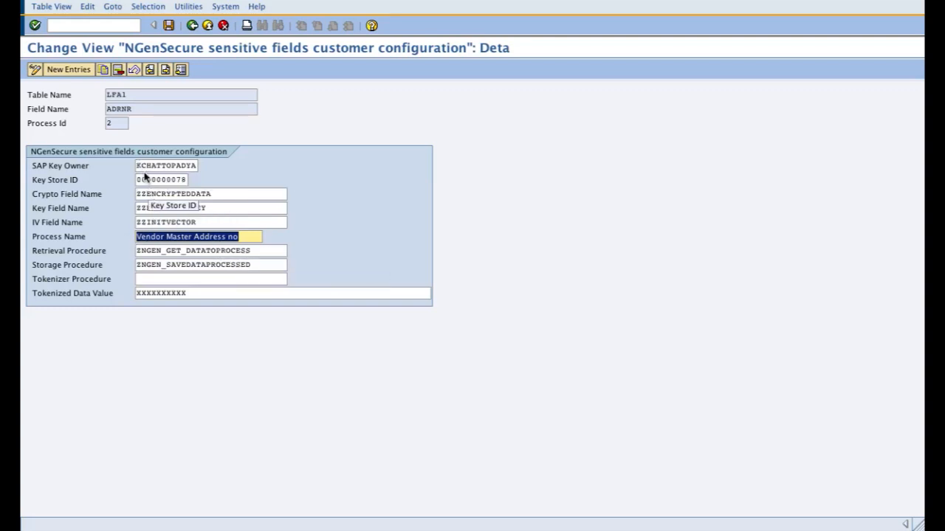
Step: Examine the SAP Key Owner, Key Store ID, Tokenized Data Value and Tokenizer Procedure of the LFA1 ADRNR entry
drag(138, 166, 210, 168)
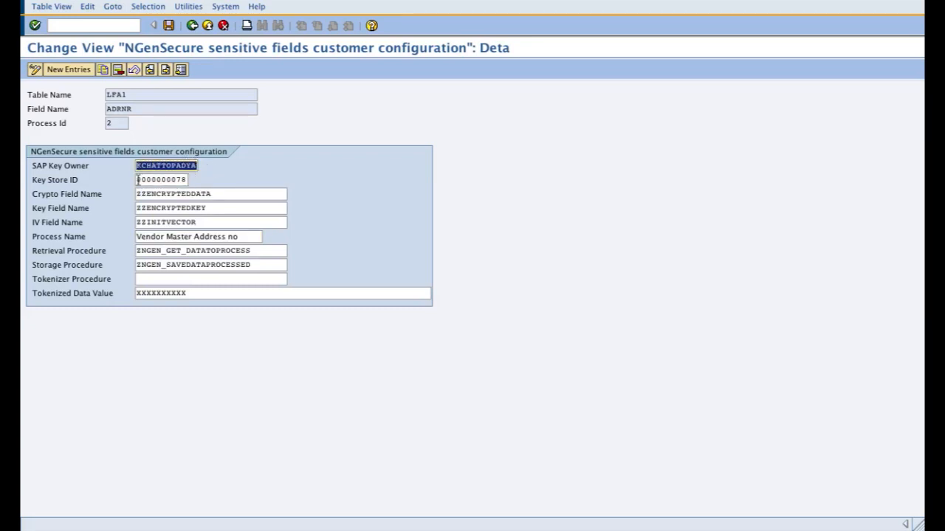
drag(139, 180, 200, 183)
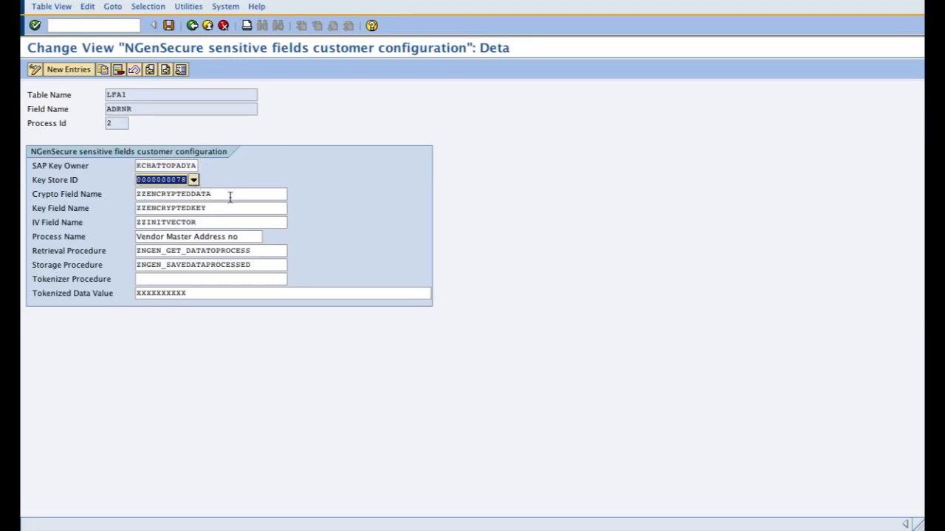
drag(187, 293, 129, 298)
click(129, 298)
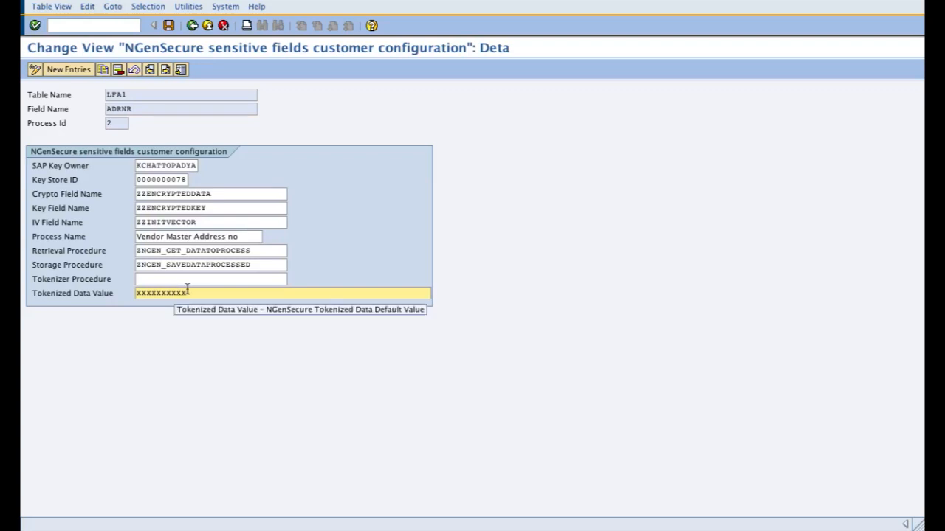
click(208, 278)
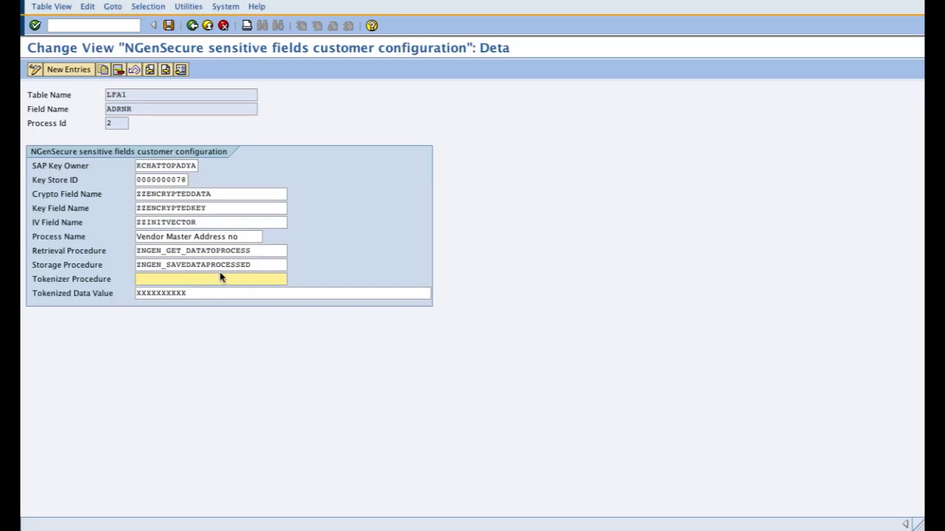
Step: Leave the sensitive fields configuration and open the NGenSecure certificate management tool
click(192, 26)
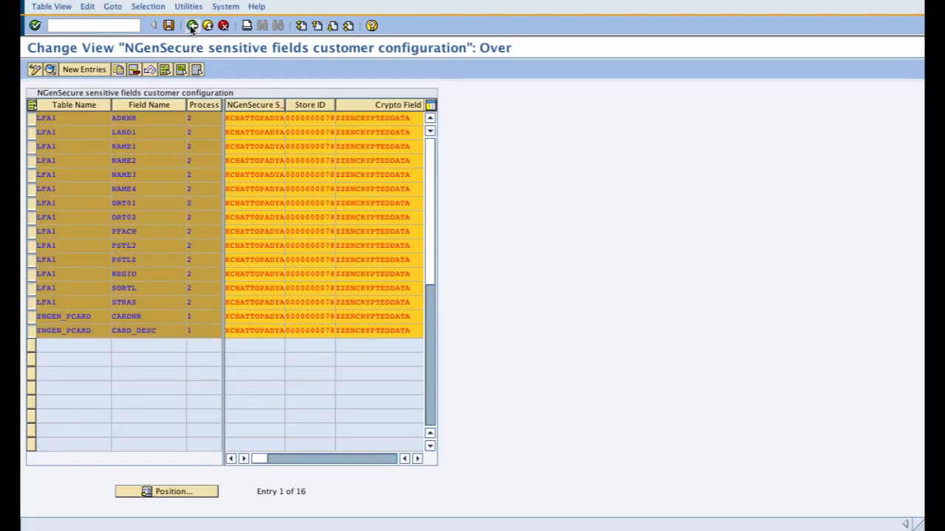
click(192, 26)
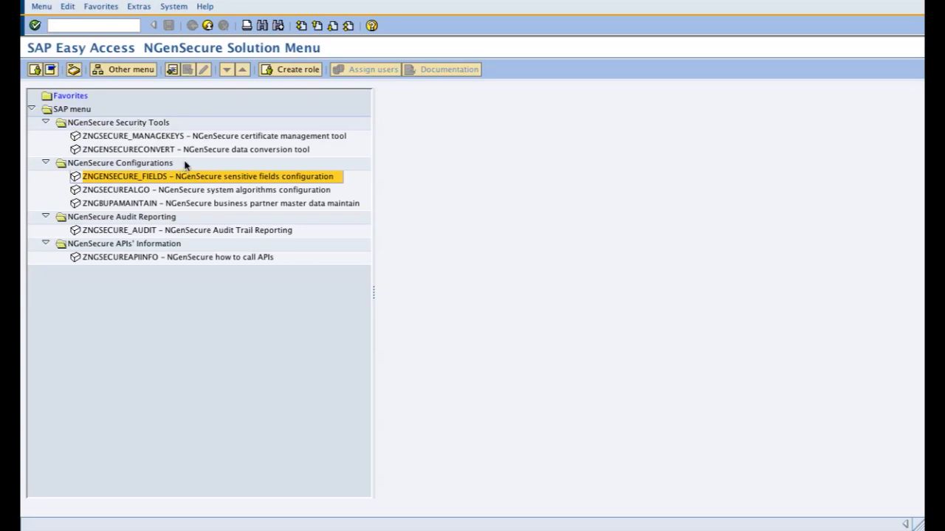
double_click(198, 139)
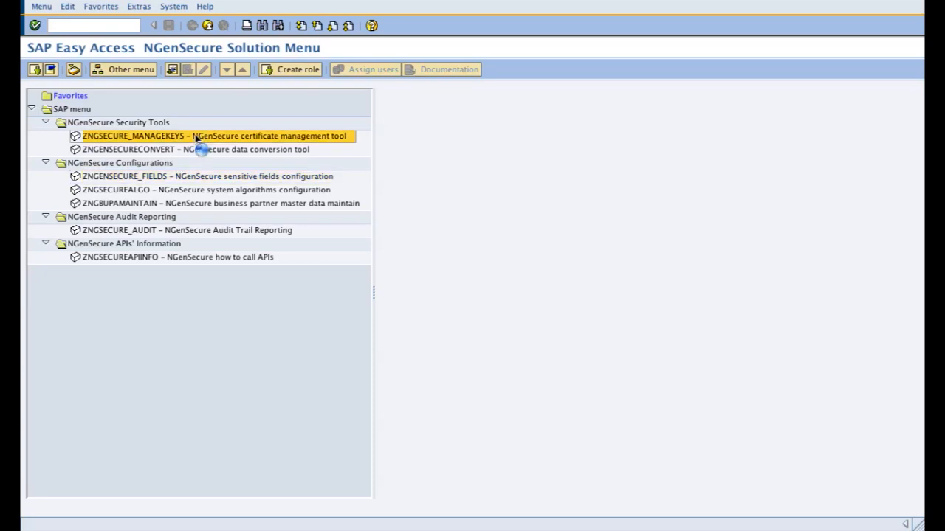
Step: Run the certificate and key pair upload option for the key owner's user name
click(145, 127)
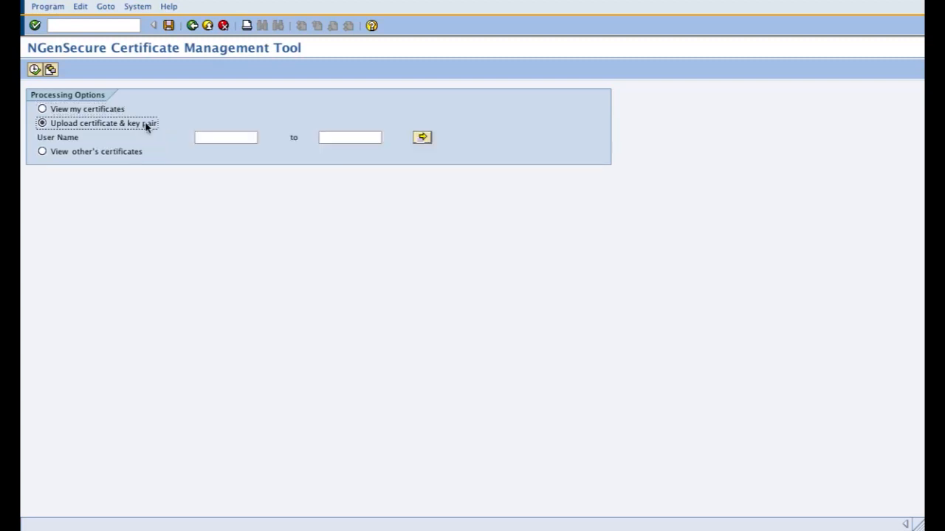
click(206, 138)
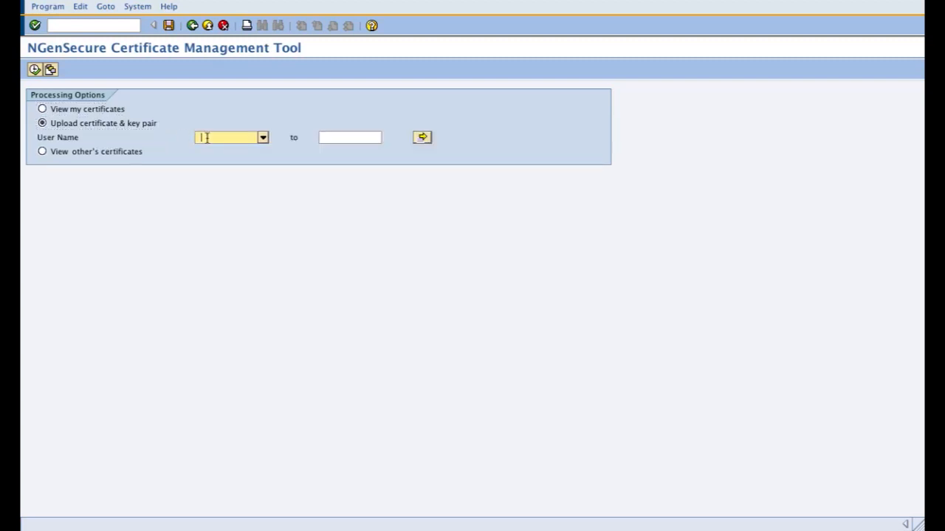
click(234, 138)
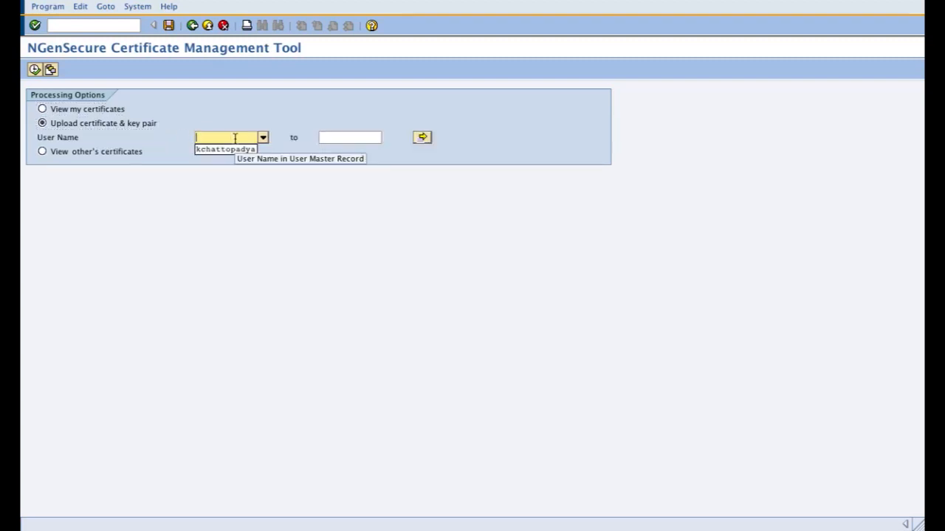
key(Down)
key(Return)
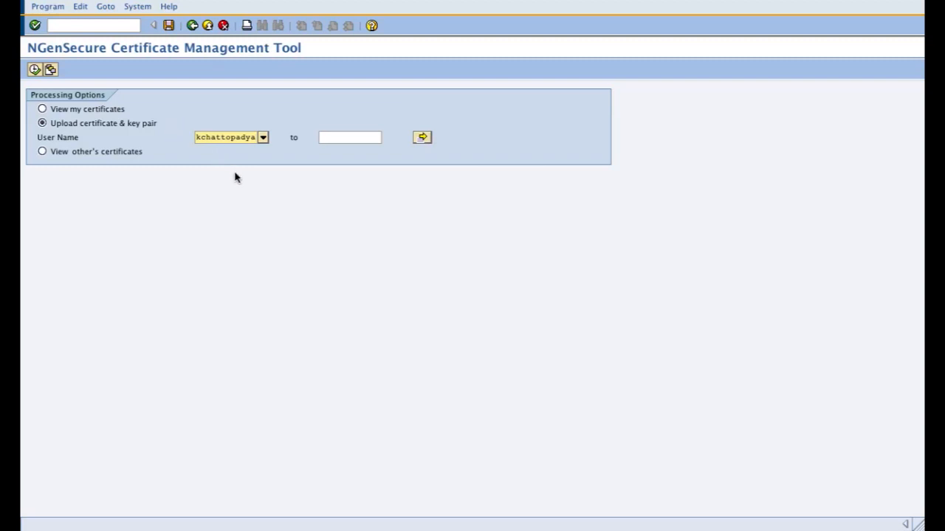
key(Return)
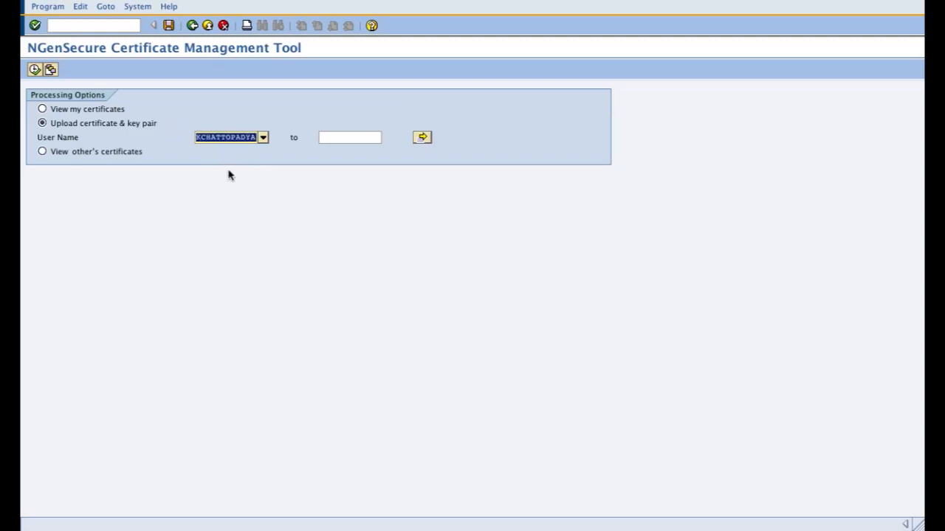
click(34, 70)
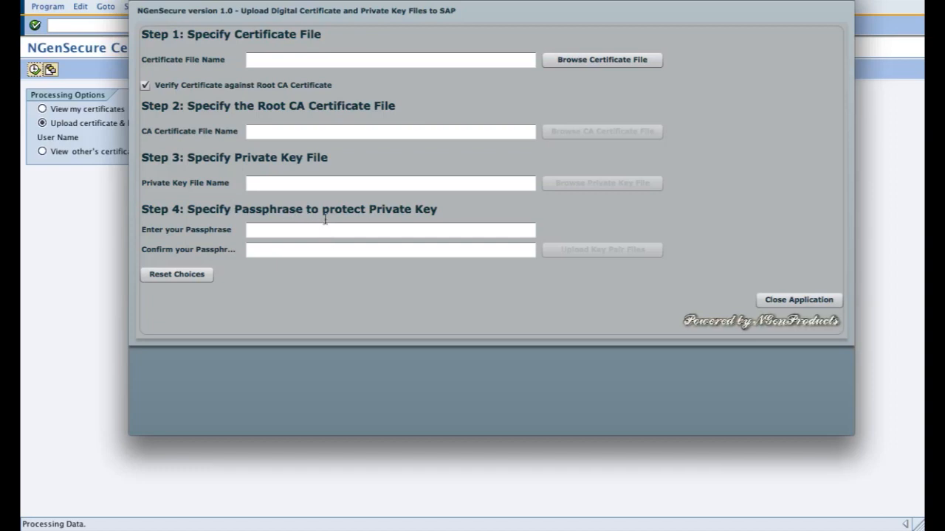
Step: Specify 1024b-rsa-example-cert.pem.cer from the RSA Digital Certificates folder as the certificate file
click(389, 229)
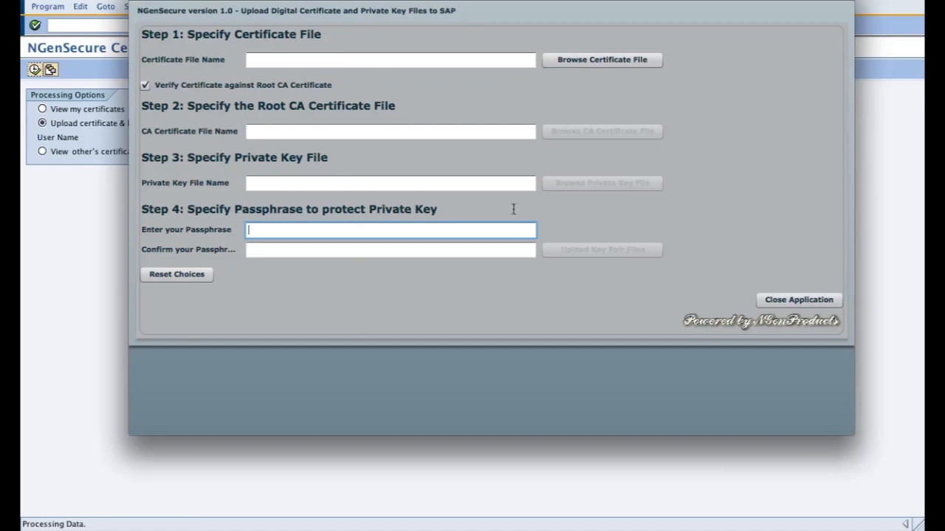
click(591, 63)
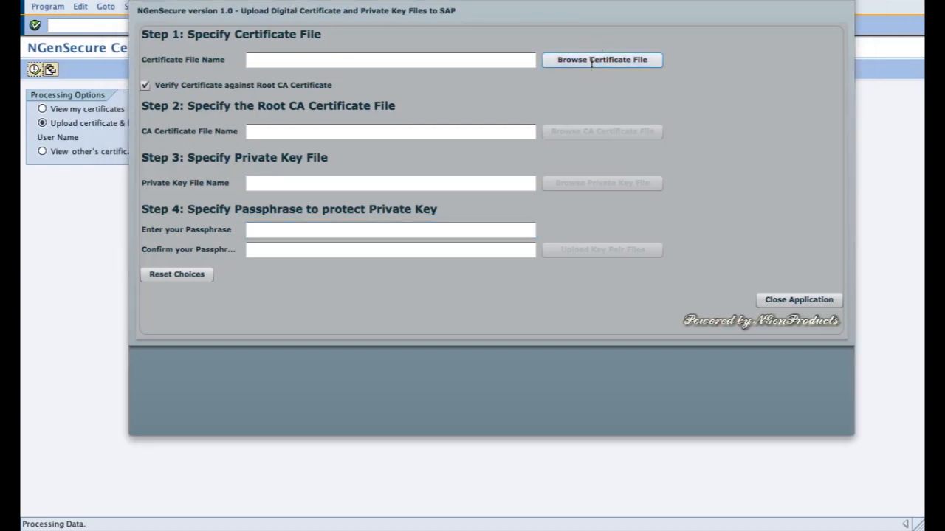
drag(514, 64, 507, 2)
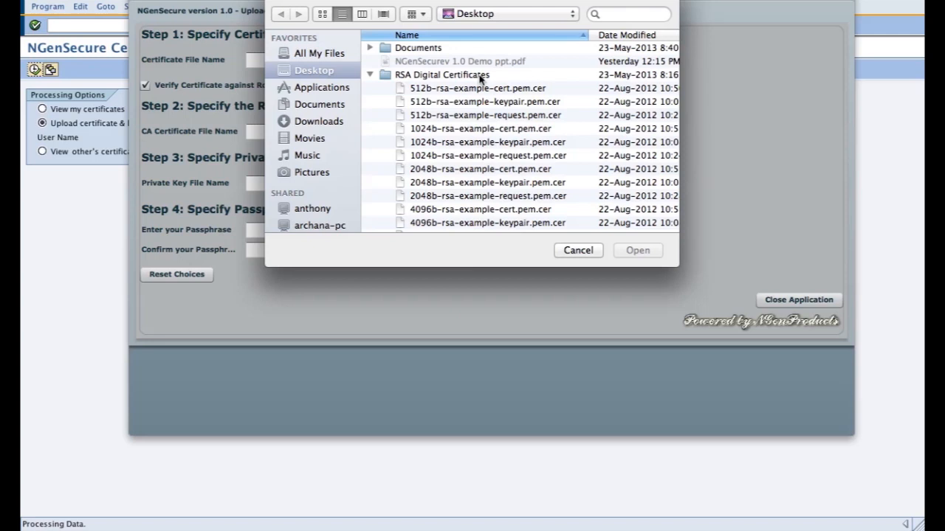
click(470, 130)
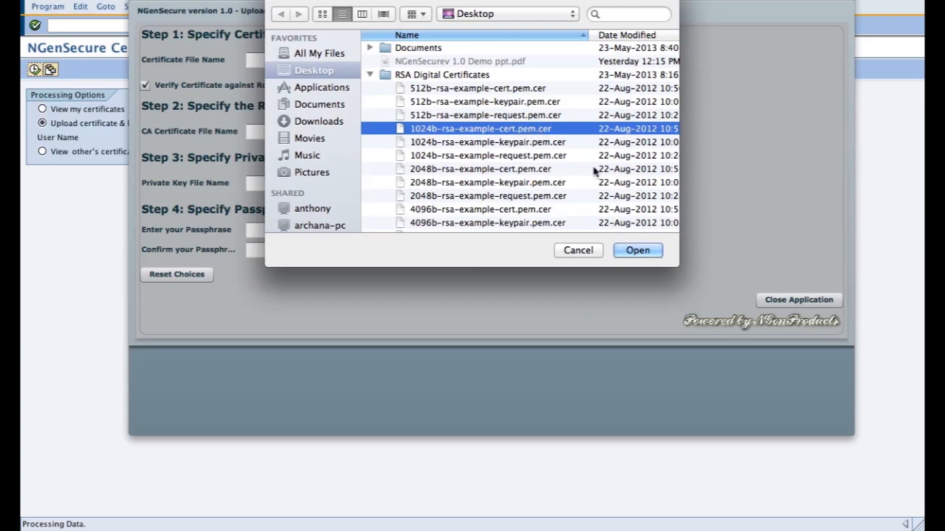
click(639, 251)
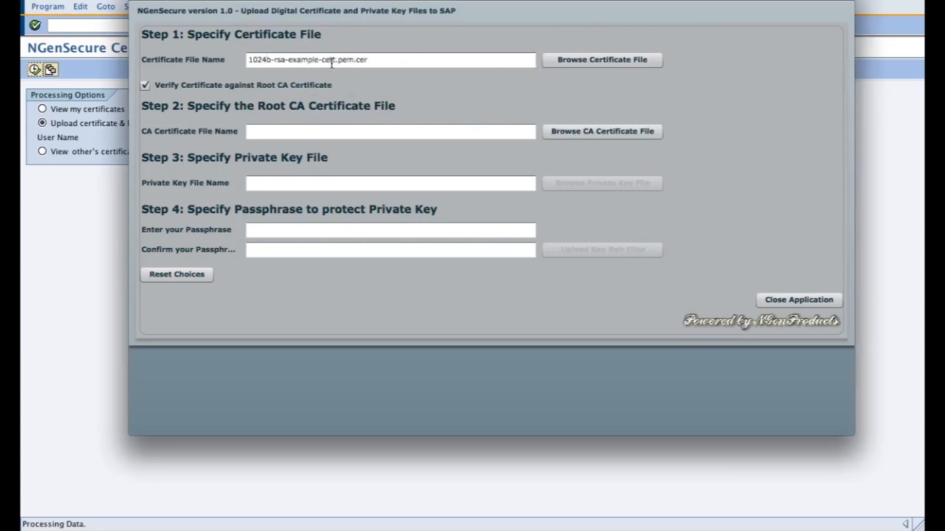
Step: Specify rsacacert.pem.cer from the RSA Digital Certificates folder as the root CA certificate file
click(589, 142)
click(571, 134)
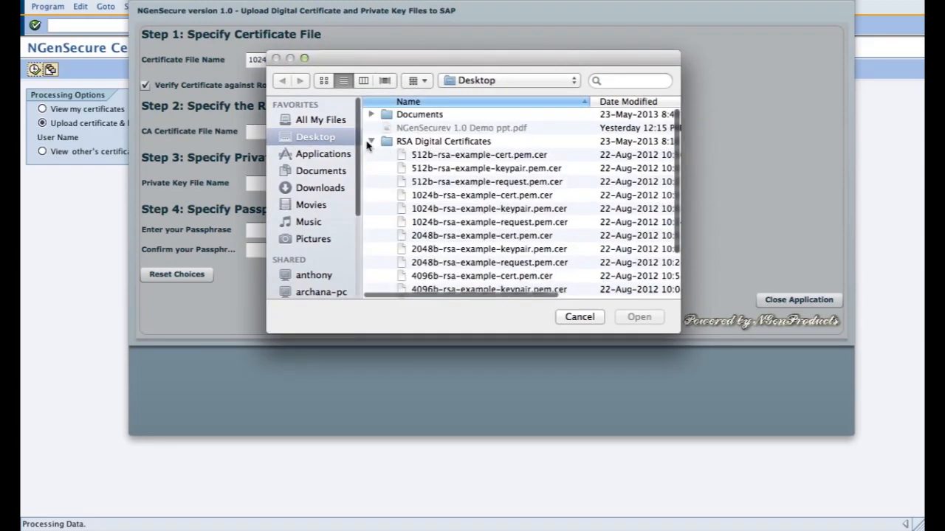
scroll(485, 223, down, 4)
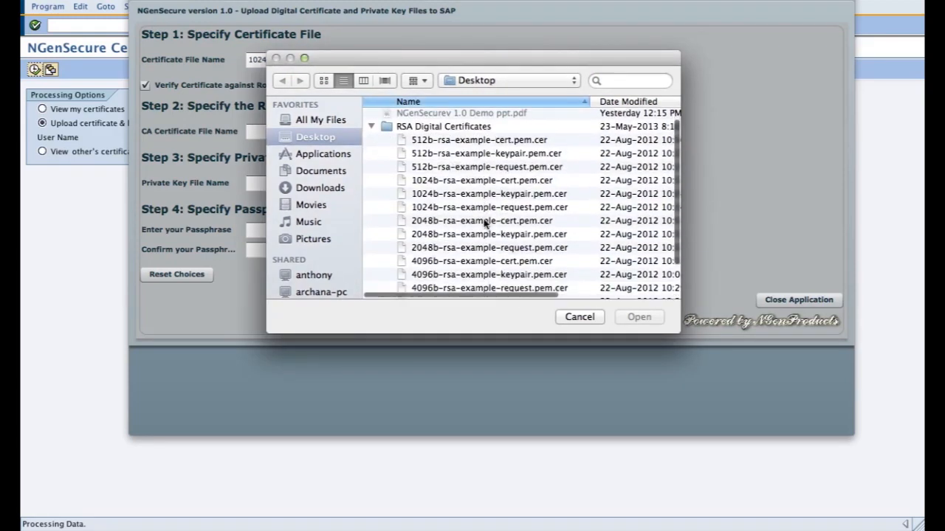
click(431, 266)
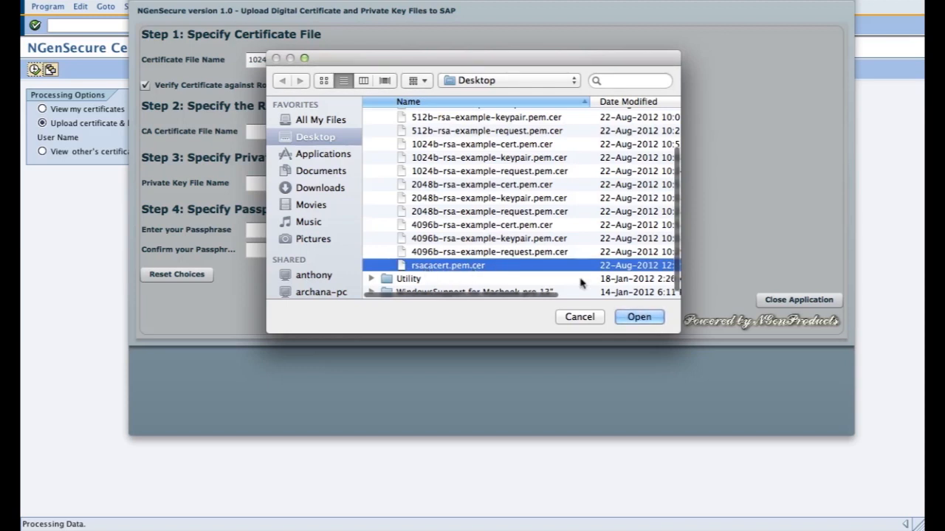
click(638, 318)
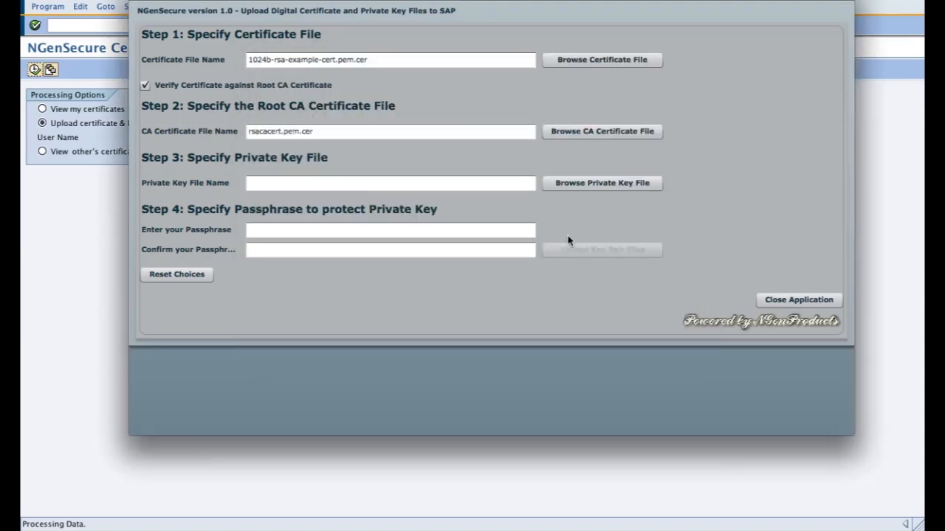
Step: Specify 1024b-rsa-example-keypair.pem.cer from the RSA Digital Certificates folder as the private key file
click(566, 184)
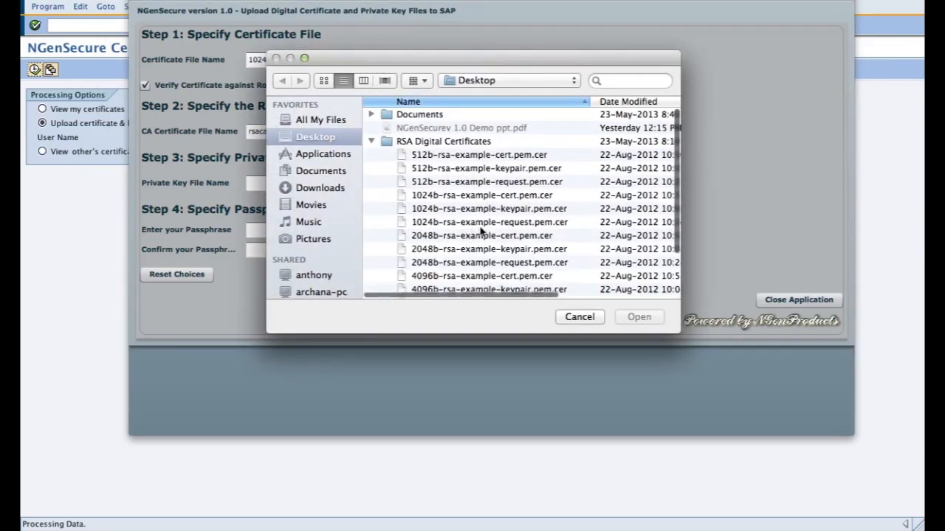
click(490, 210)
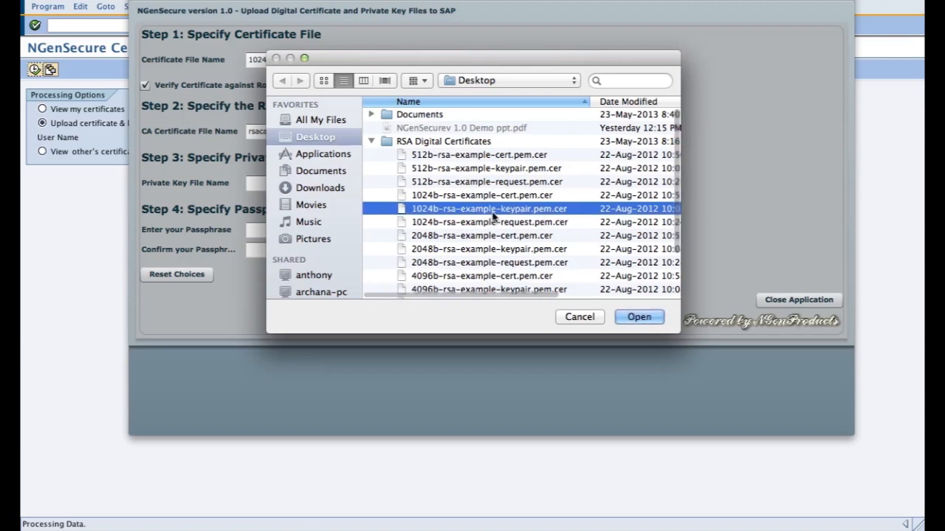
click(632, 318)
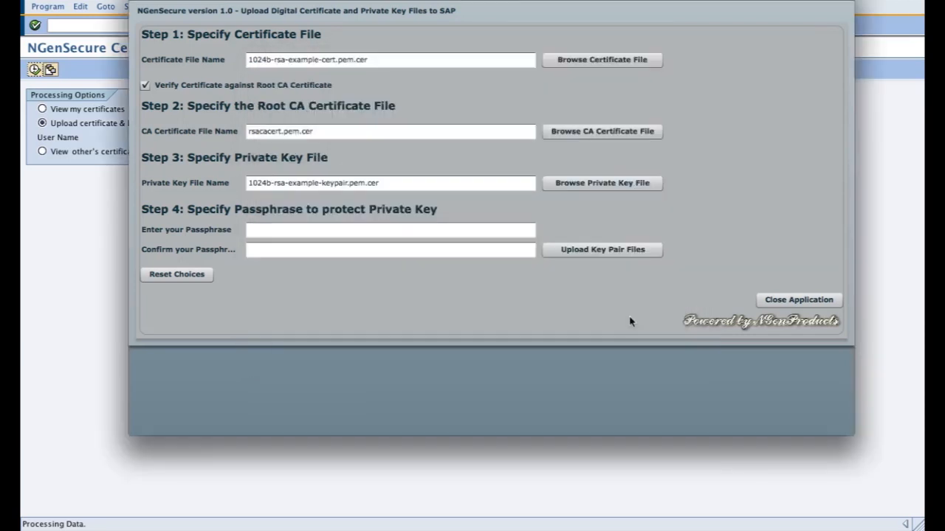
Step: Enter and confirm the private key passphrase, and upload and save the certificate and key pair
click(376, 229)
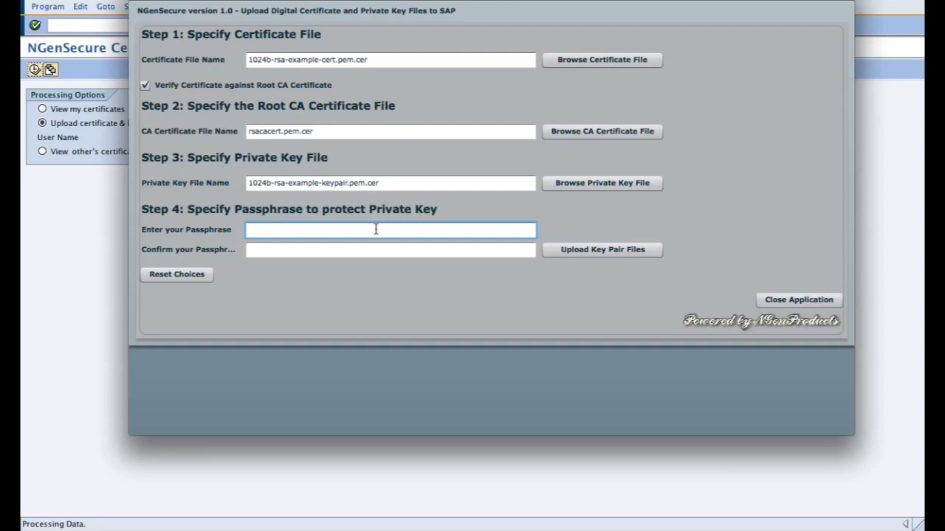
text(***********)
key(Tab)
text(********)
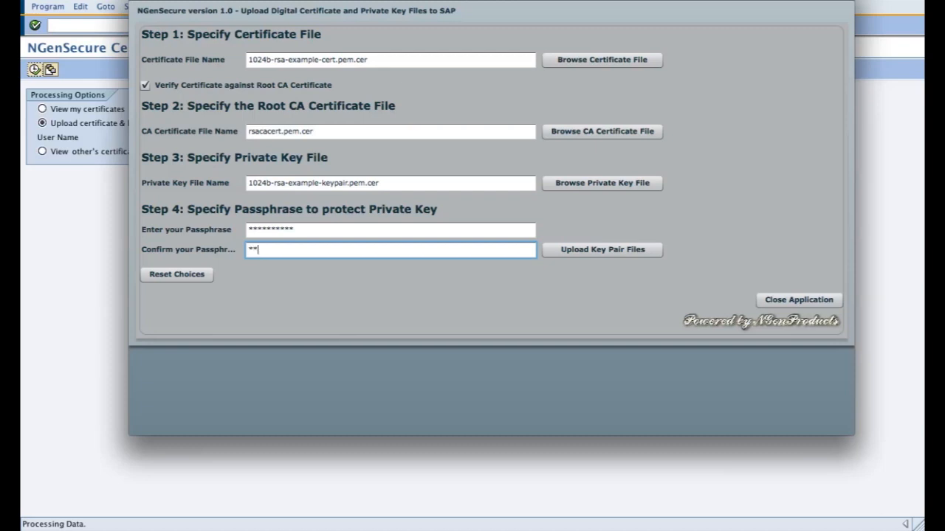
text(**)
click(617, 254)
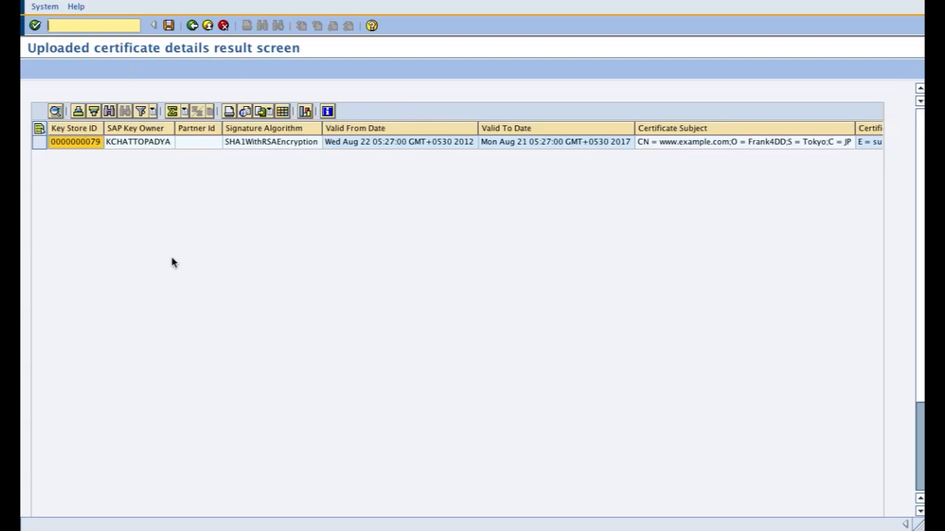
click(169, 27)
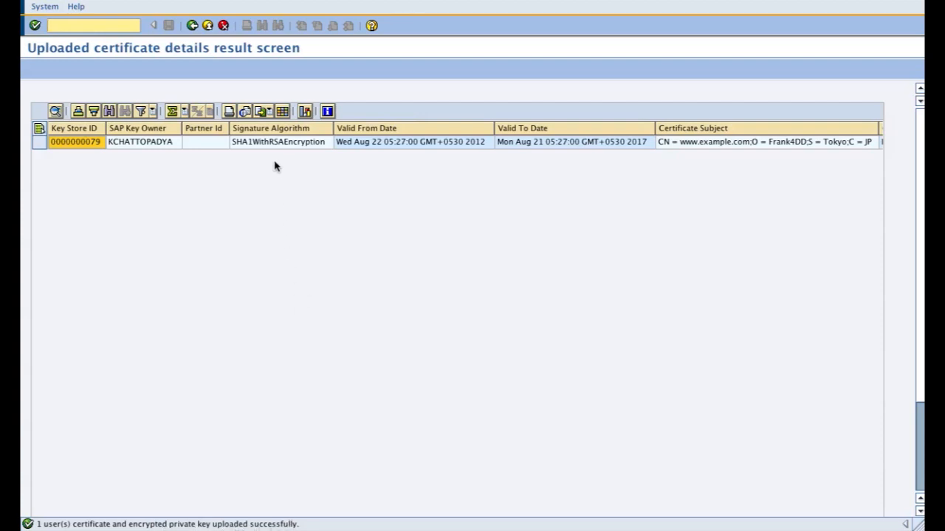
Step: Examine the uploaded certificate's Key Store ID, signature algorithm, certificate subject and Valid From and Valid To dates
click(66, 144)
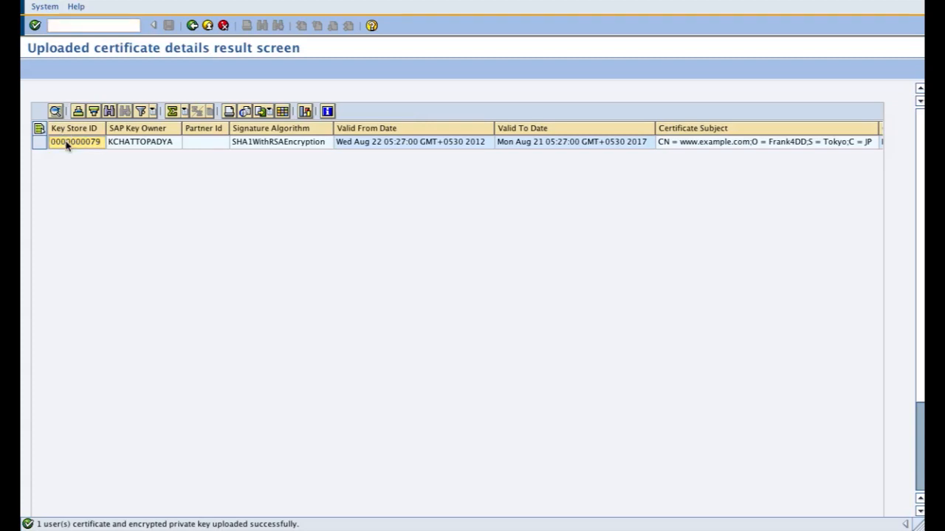
click(285, 143)
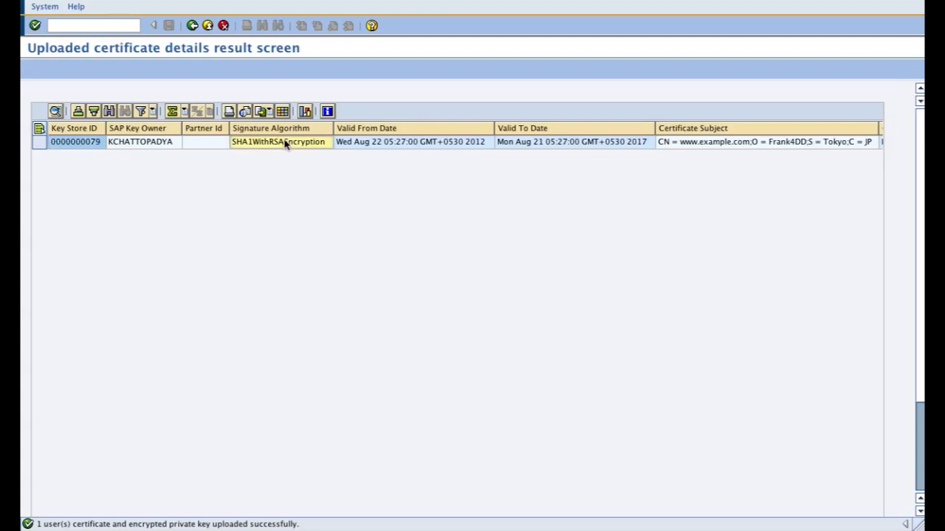
key(Right)
key(Right)
key(Right)
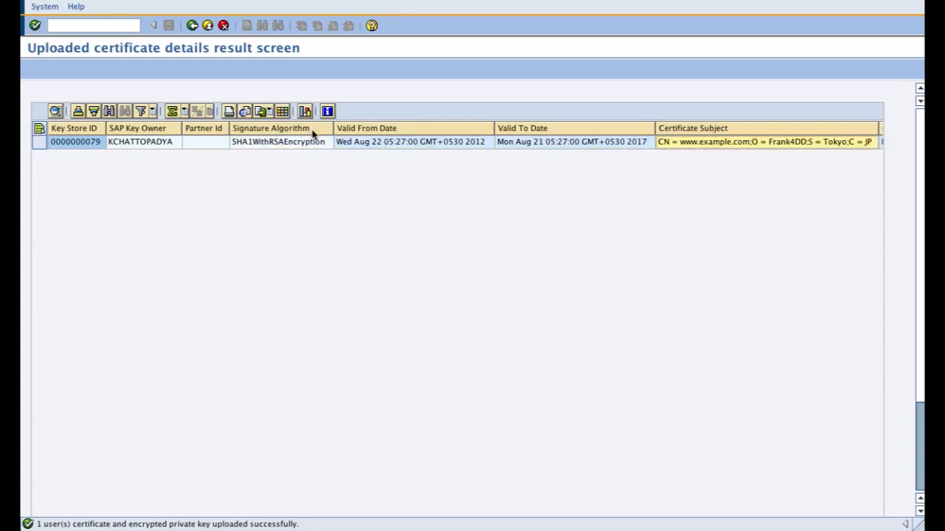
click(380, 142)
click(528, 145)
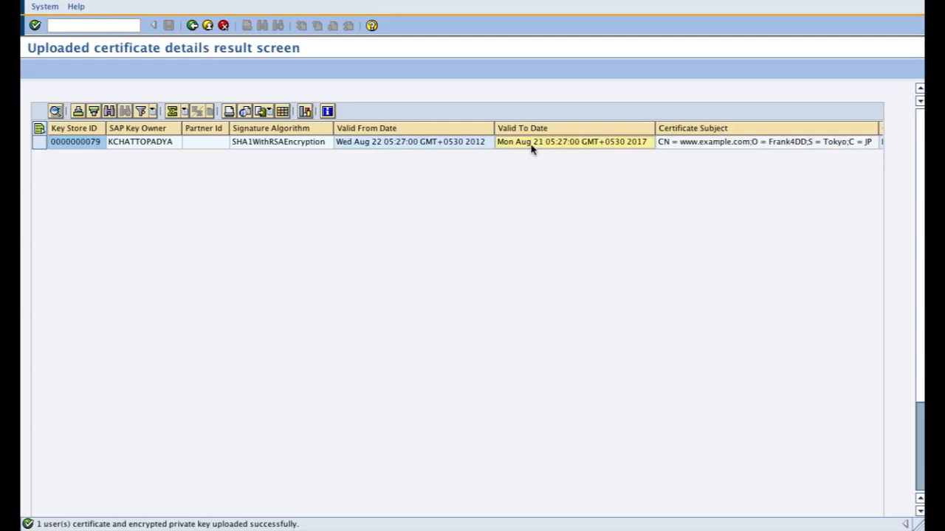
click(433, 149)
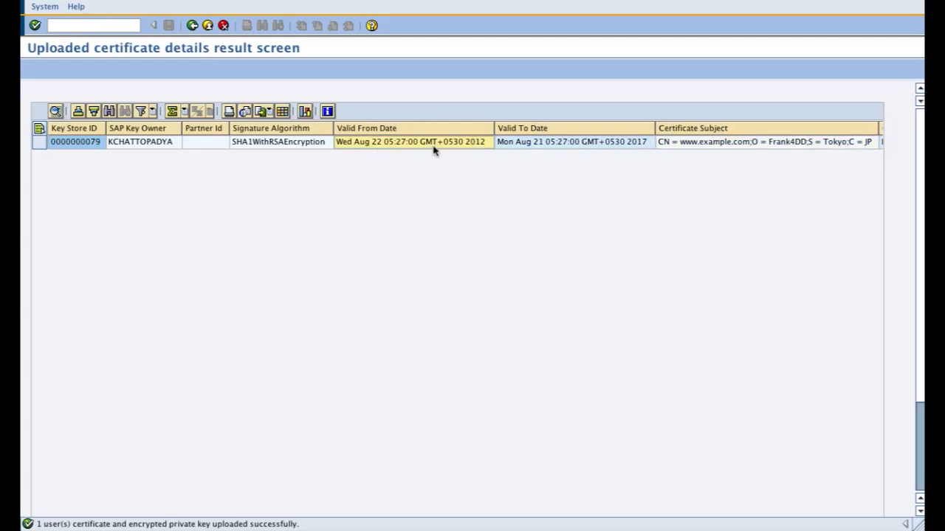
click(535, 147)
drag(428, 129, 524, 127)
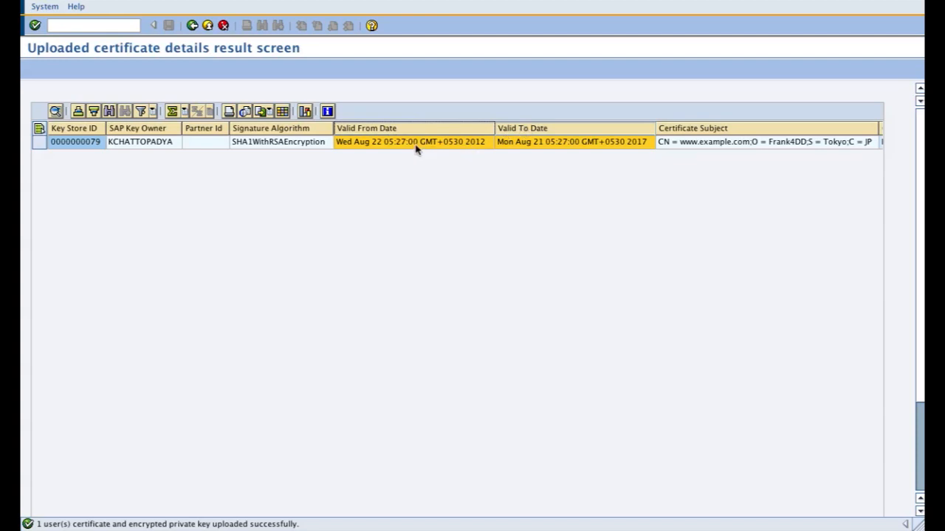
Step: Examine the uploaded certificate's Valid To Date, Certificate Issuer, Serial No and Version
click(530, 141)
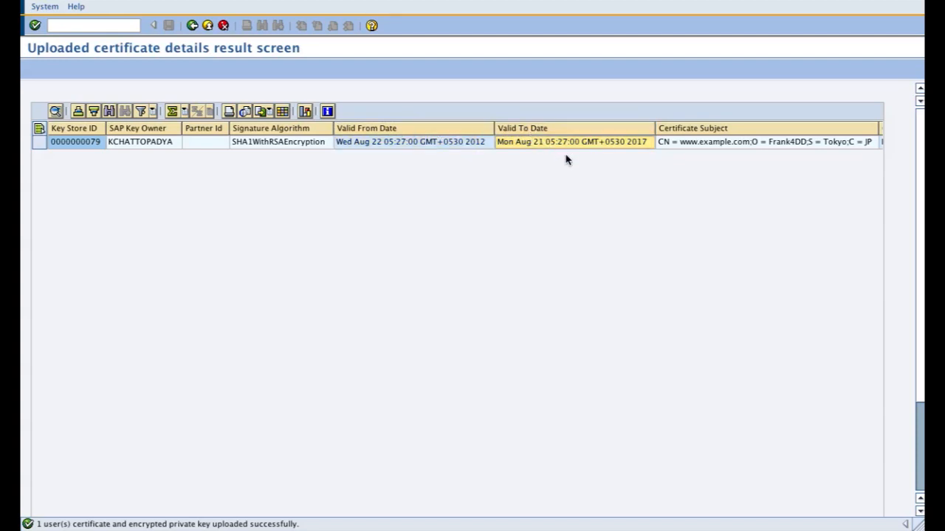
key(Right)
key(Right)
key(Right)
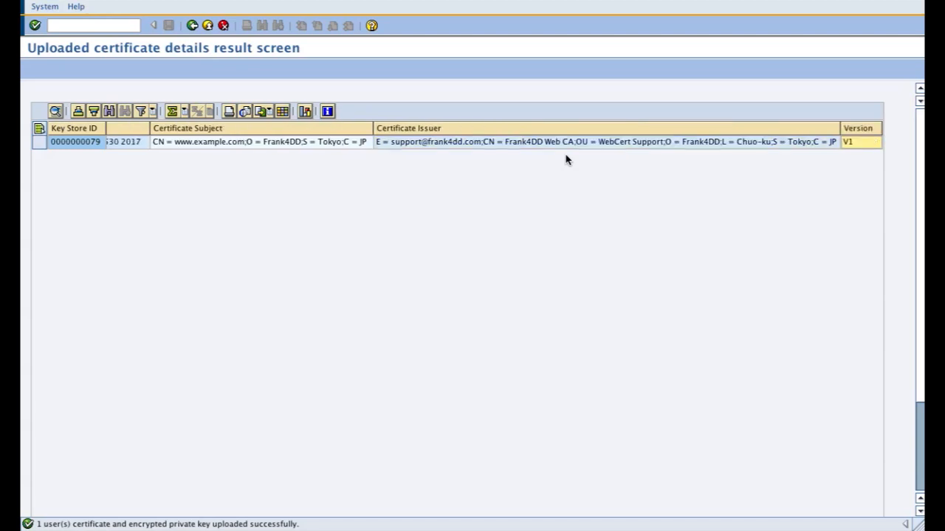
click(529, 134)
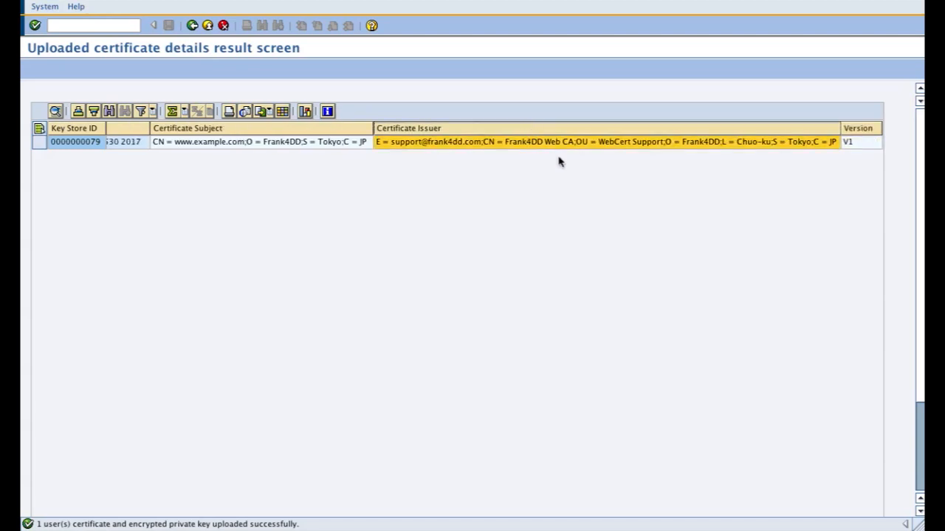
click(539, 146)
key(Right)
key(Right)
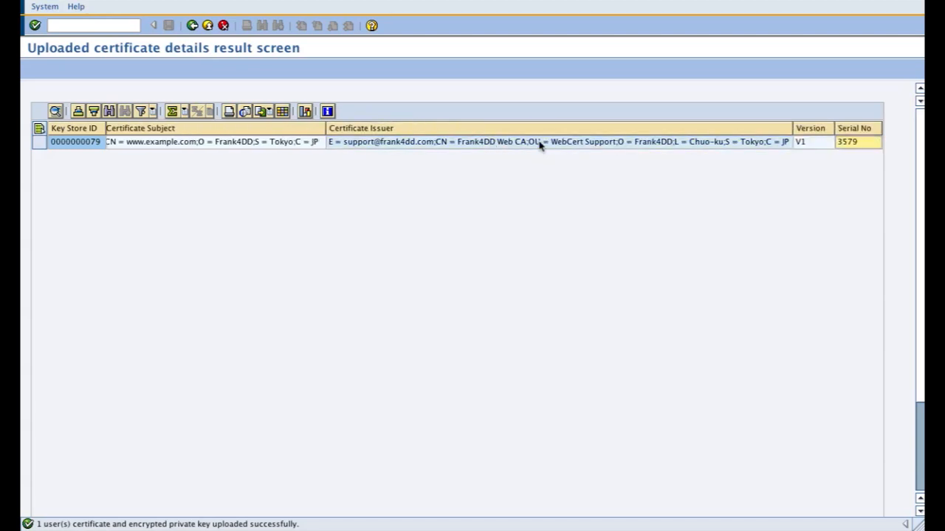
key(Right)
key(Right)
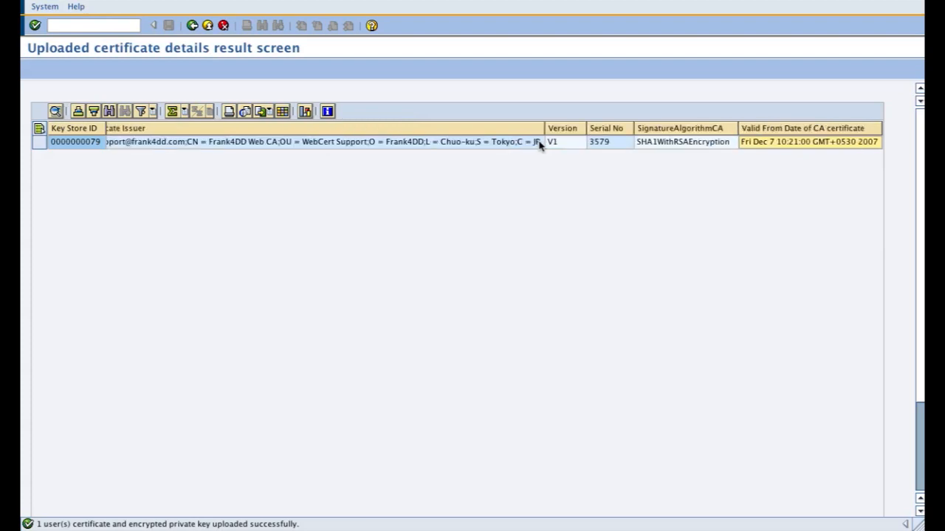
click(600, 129)
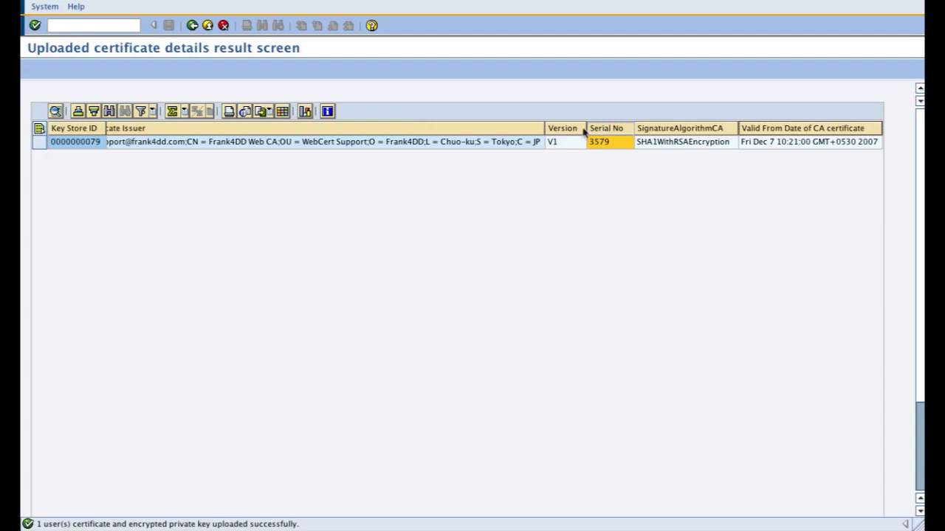
click(559, 129)
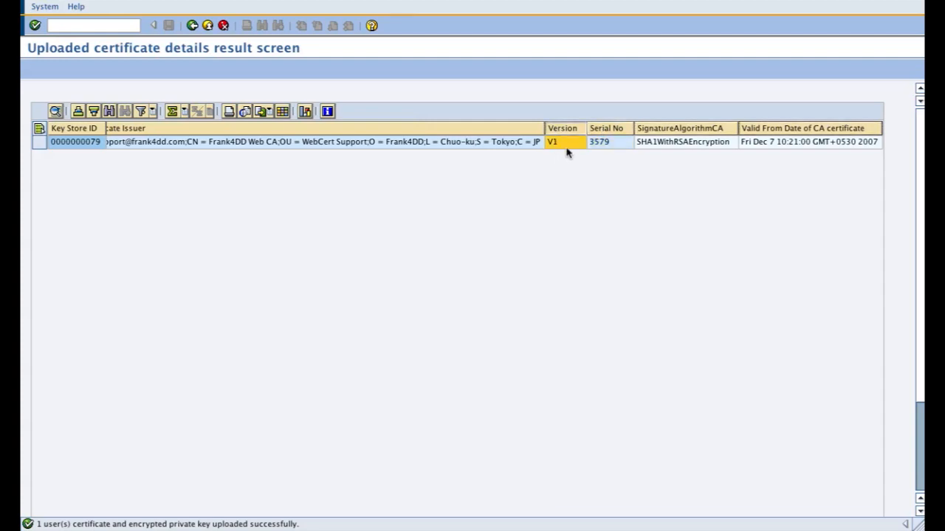
Step: Examine the CA version and CA serial number, and inspect the Alerts and Delete columns of the uploaded certificate
key(Right)
key(Right)
key(Right)
key(Right)
key(Right)
key(Right)
key(Right)
key(Right)
key(Right)
key(Right)
key(Right)
key(Right)
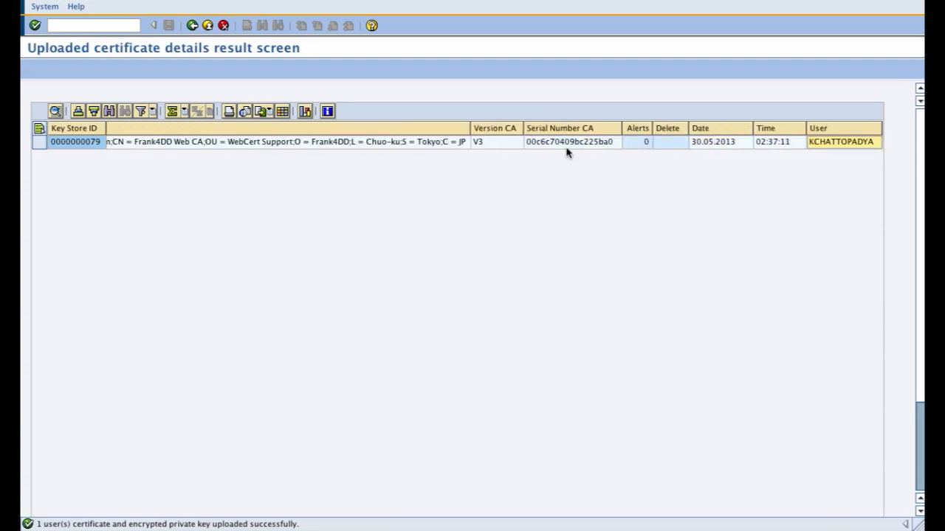
key(Right)
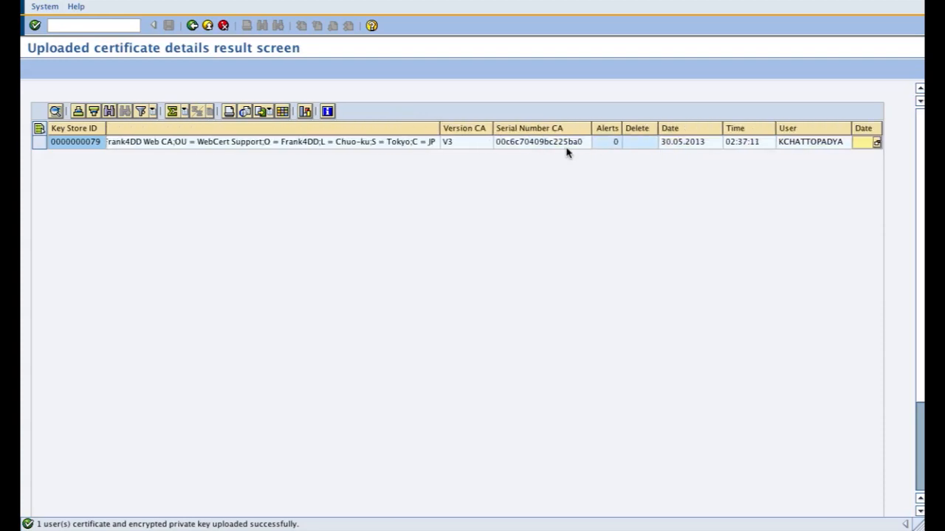
click(609, 140)
click(638, 131)
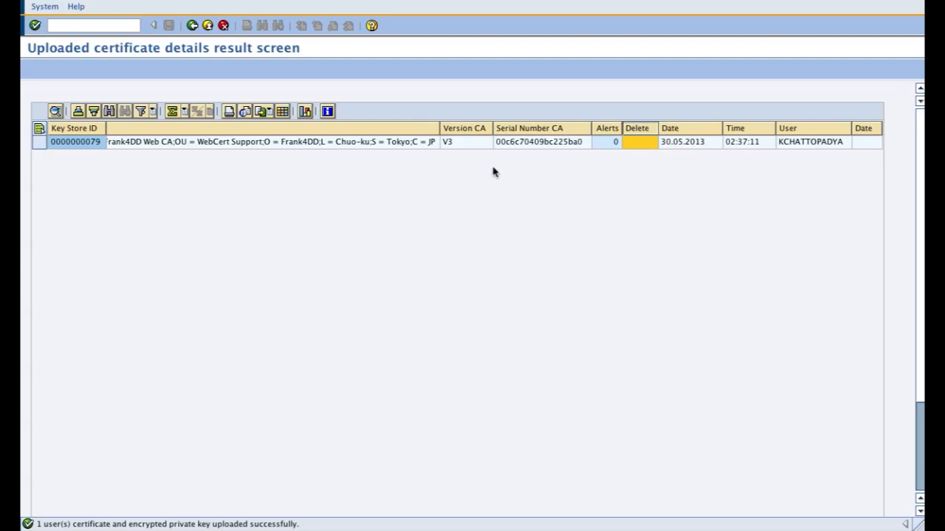
Step: Review the CA Certificate Issuer and the preceding certificate details back to the Key Store ID
click(386, 147)
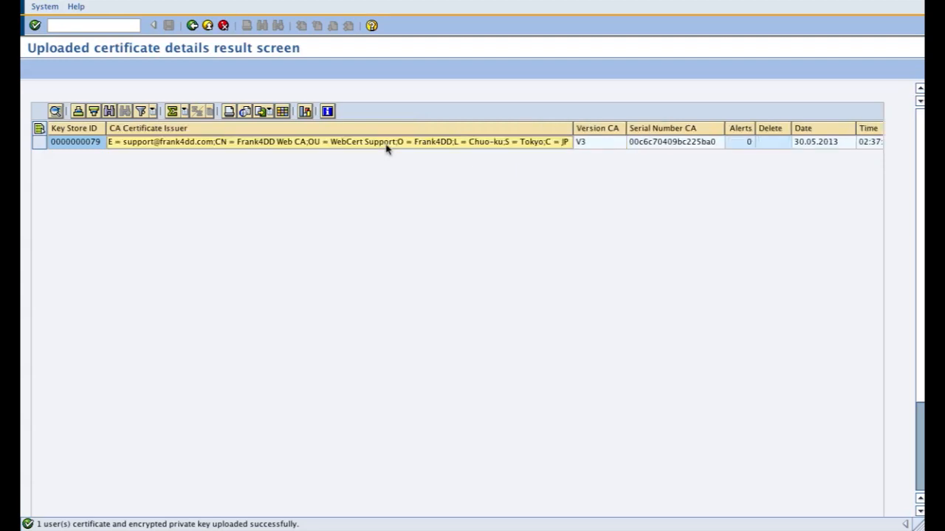
key(Left)
key(Left)
key(Left)
key(Left)
key(Left)
key(Left)
key(Left)
key(Left)
key(Left)
key(Left)
key(Left)
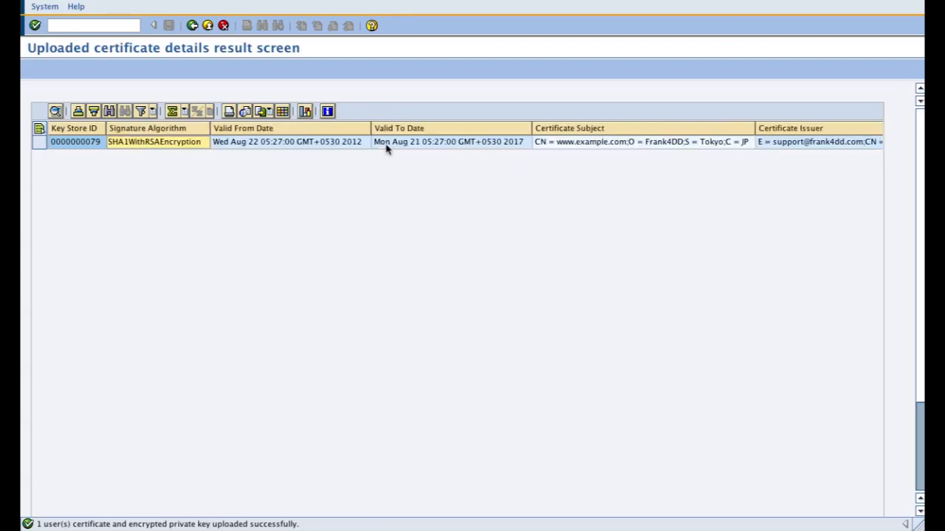
key(Left)
key(Left)
key(Left)
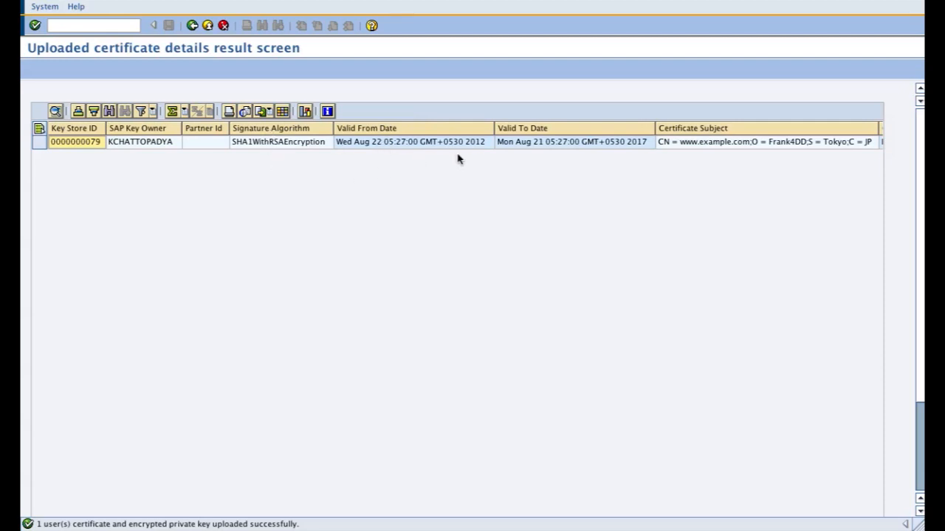
Step: Widen the Certificate Subject column in the uploaded certificate details
click(704, 146)
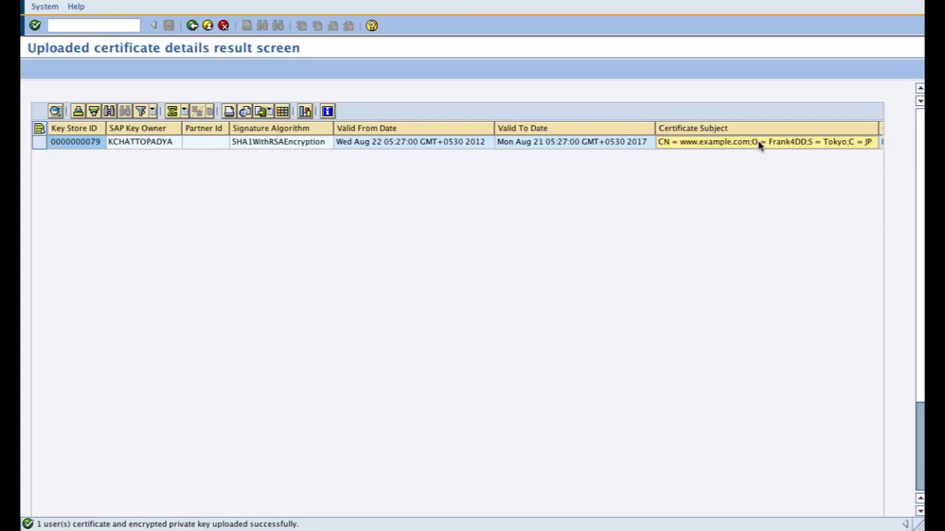
scroll(760, 145, right, 5)
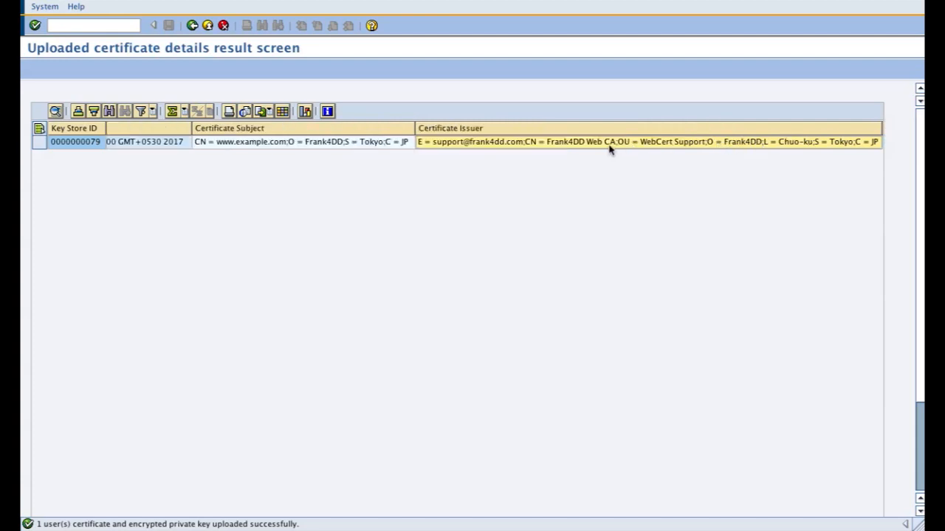
key(Left)
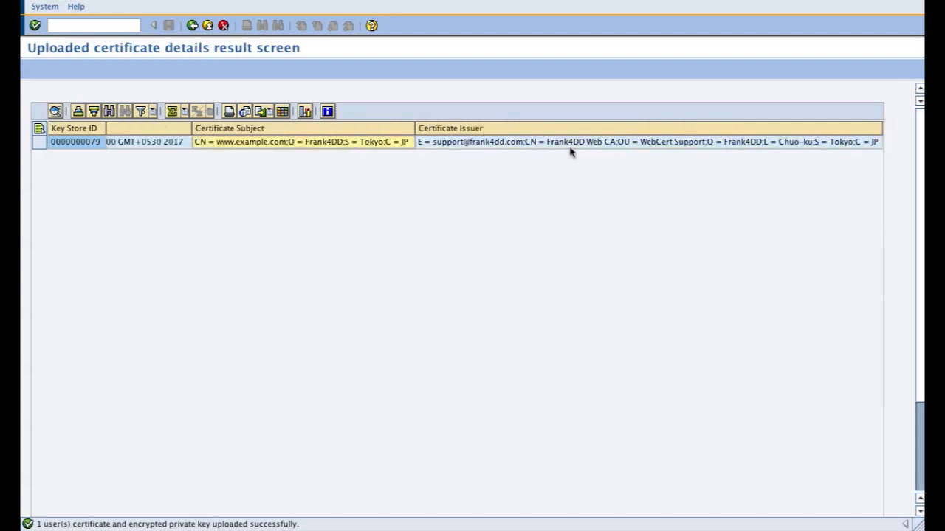
drag(415, 127, 525, 127)
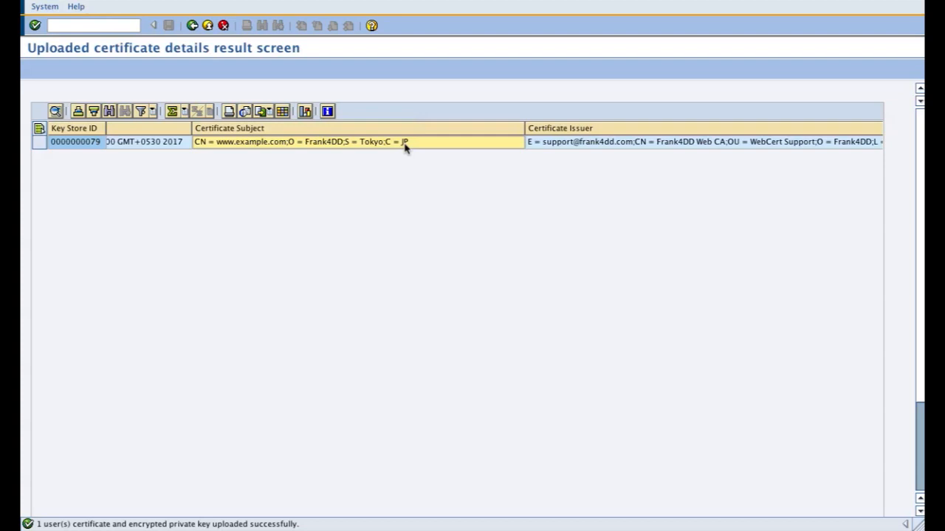
Step: Review the certificate's details from Partner Id and signature algorithm through subject and issuer to Version
key(Left)
key(Left)
key(Left)
key(Right)
key(Right)
key(Right)
key(Right)
key(Right)
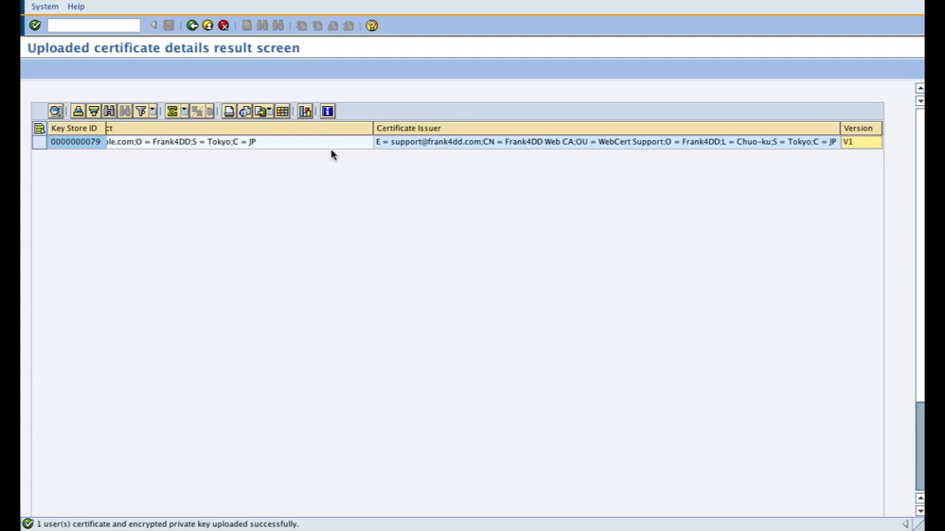
key(Left)
key(Left)
key(Left)
key(Left)
key(Left)
key(Left)
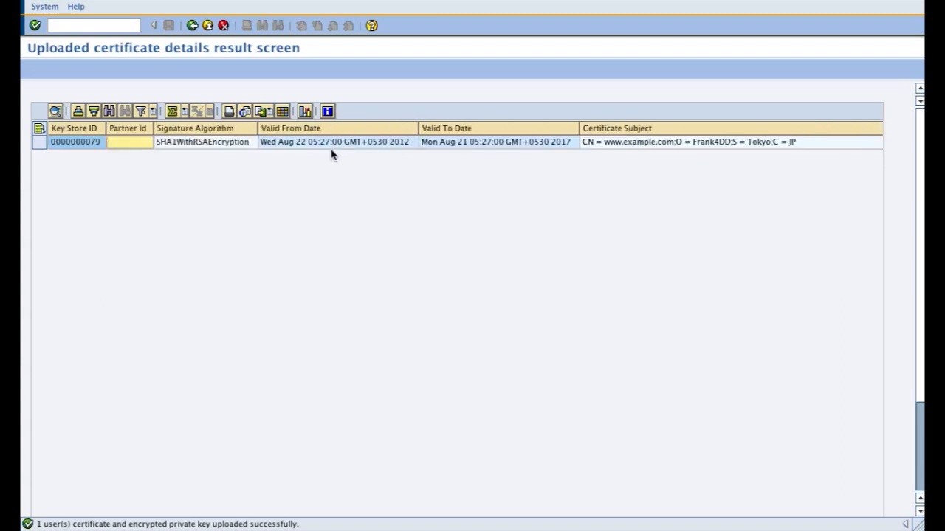
key(Right)
key(Right)
key(Right)
key(Right)
key(Right)
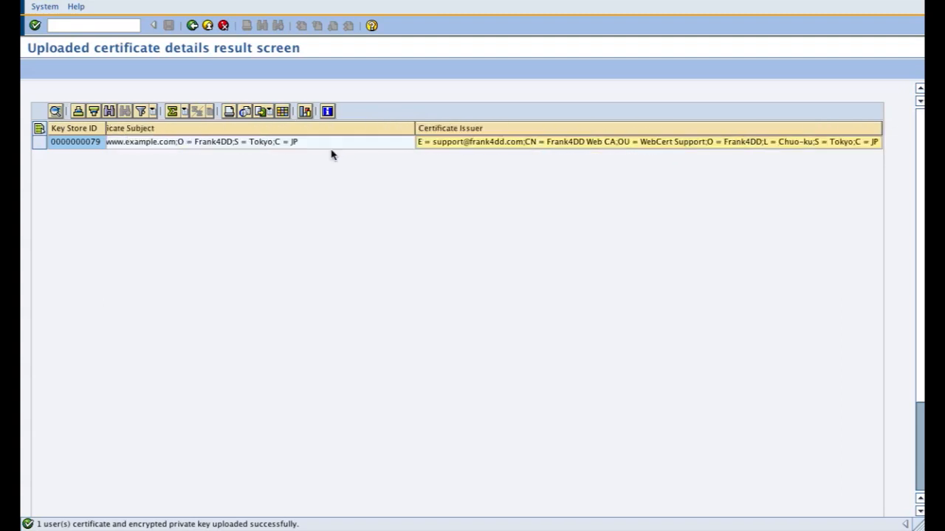
key(Right)
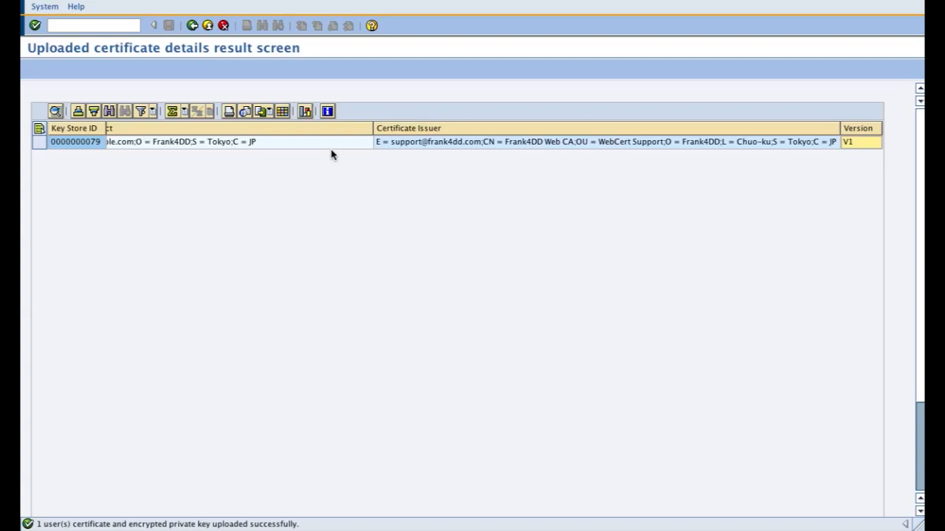
Step: Check the Certificate Issuer and Certificate Subject together with the Valid From and Valid To dates
click(425, 144)
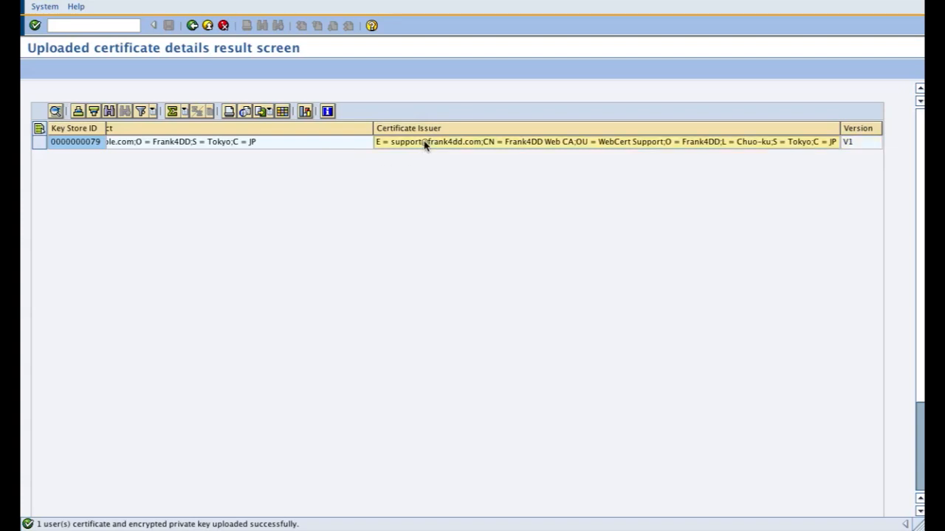
key(Left)
key(Left)
key(Left)
key(Left)
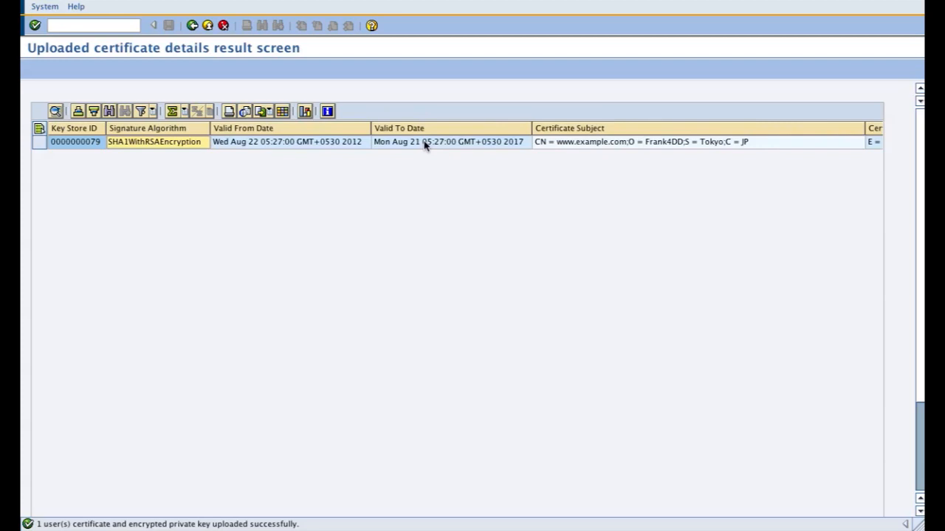
key(Right)
key(Right)
key(Right)
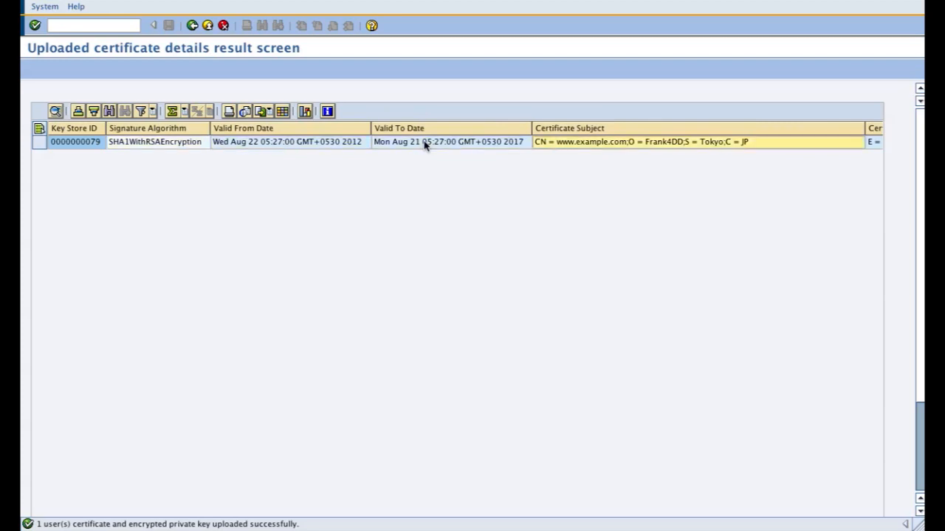
click(341, 131)
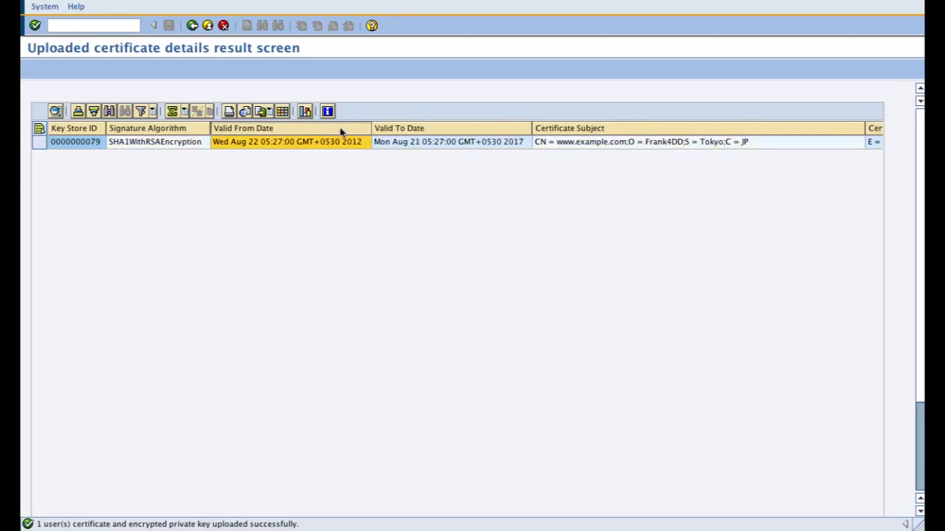
ctrl+click(417, 134)
click(448, 142)
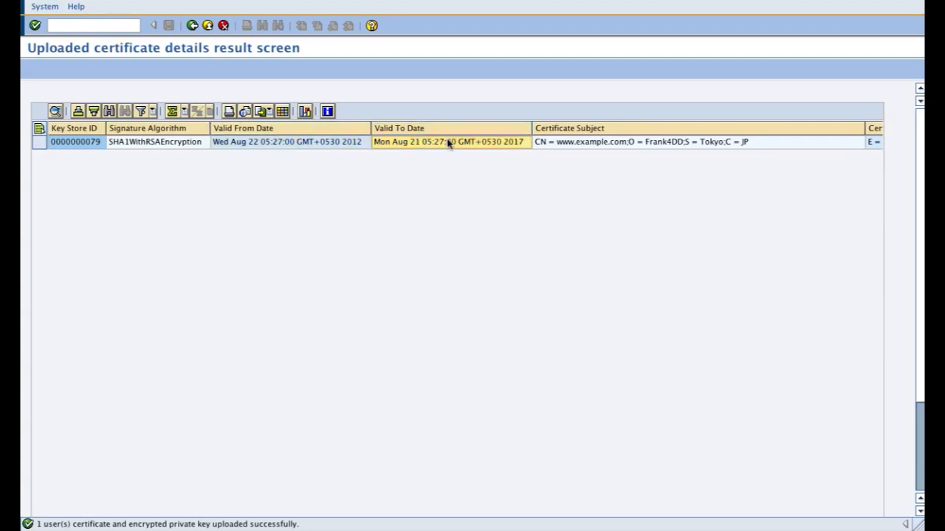
Step: Compare the Certificate Issuer with the Serial No as the pair identifying the uploaded certificate
key(Right)
key(Right)
key(Right)
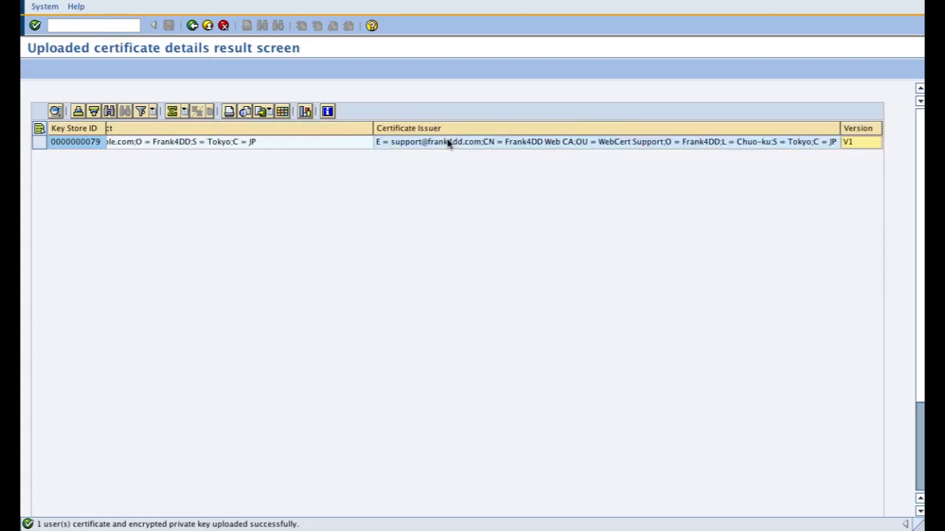
key(Right)
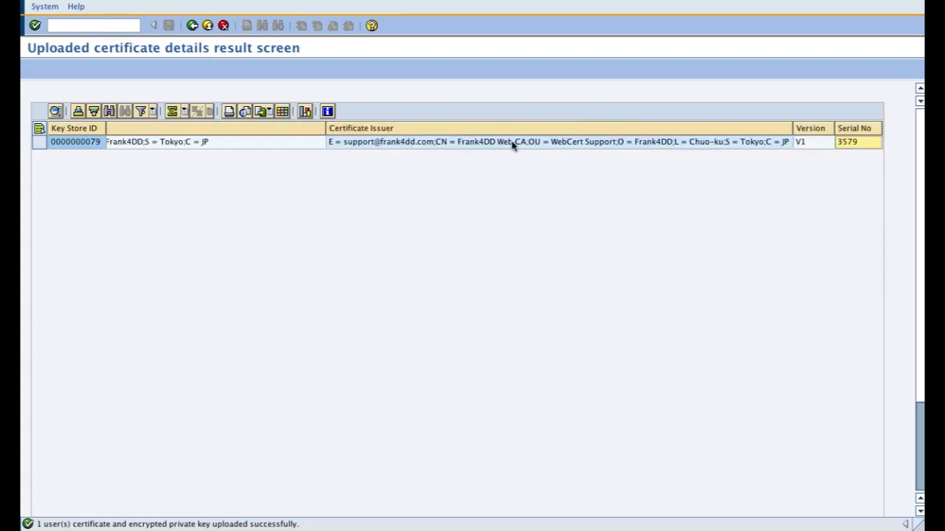
key(Right)
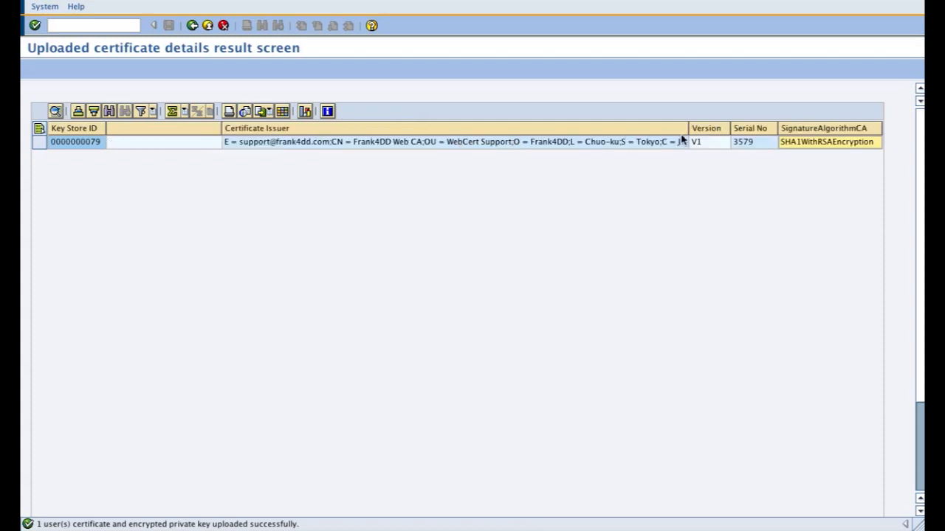
click(743, 140)
click(634, 130)
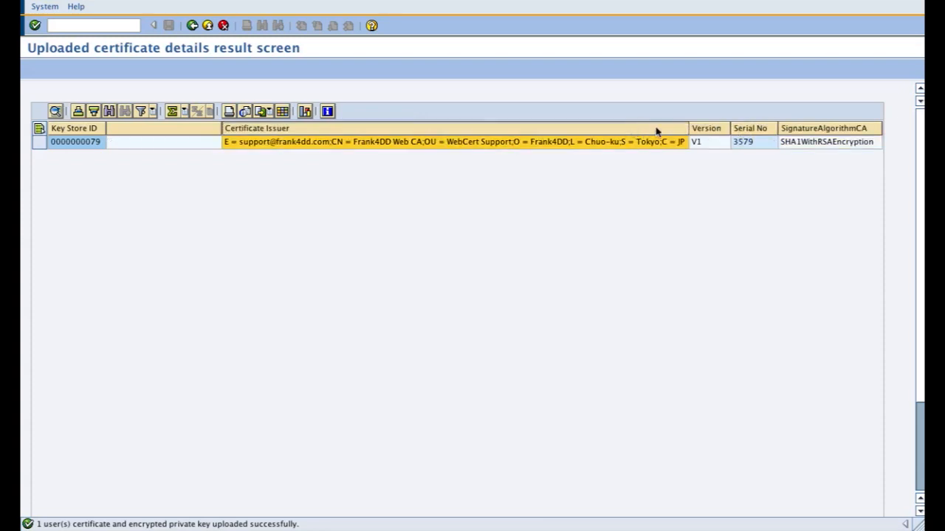
click(752, 130)
click(670, 130)
click(751, 130)
click(668, 130)
click(752, 135)
click(680, 134)
click(747, 147)
click(668, 146)
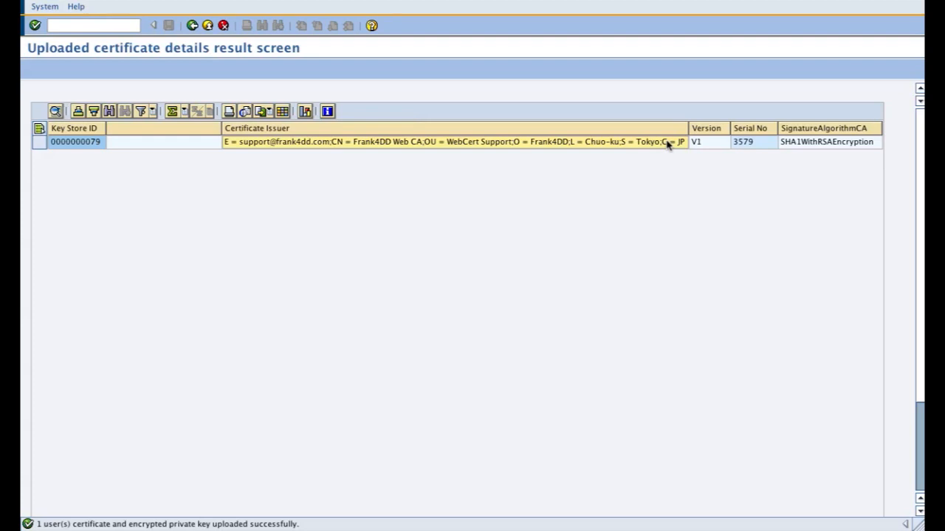
Step: Return to the NGenSecure Solution Menu and open the ZNGENSECURE_FIELDS sensitive fields configuration
key(Left)
key(Left)
key(Left)
key(Left)
key(Left)
key(Left)
key(Left)
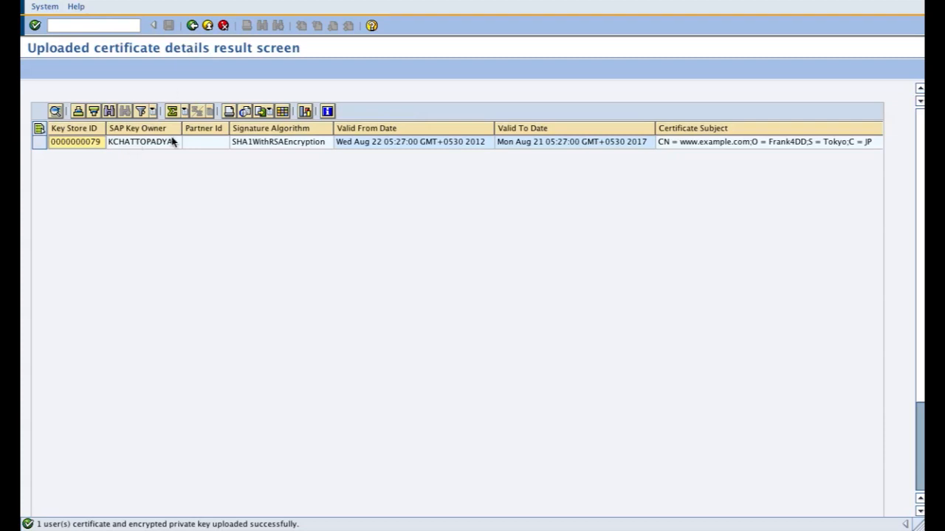
click(192, 25)
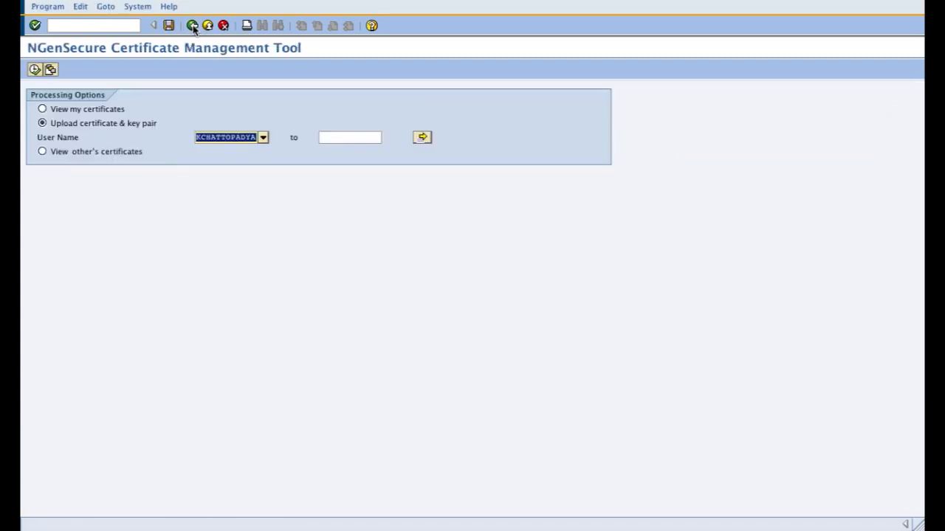
click(192, 26)
click(182, 178)
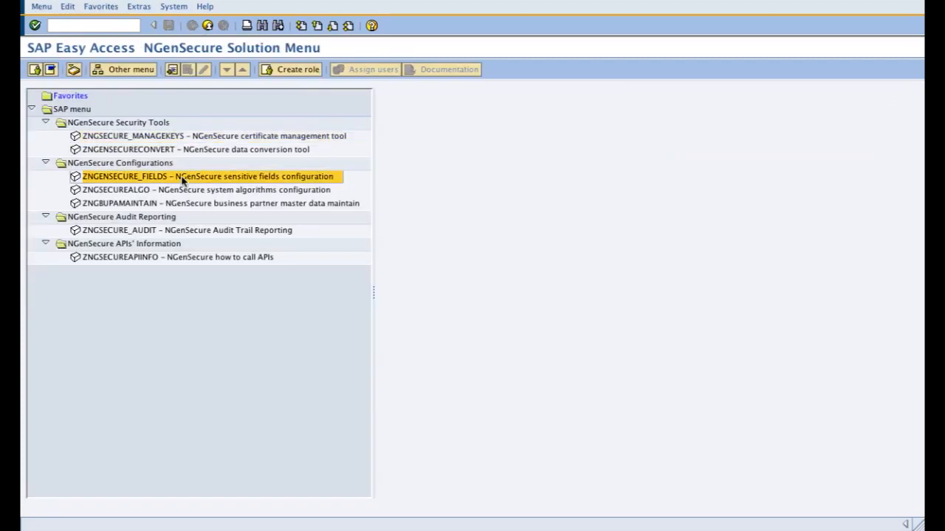
double_click(181, 178)
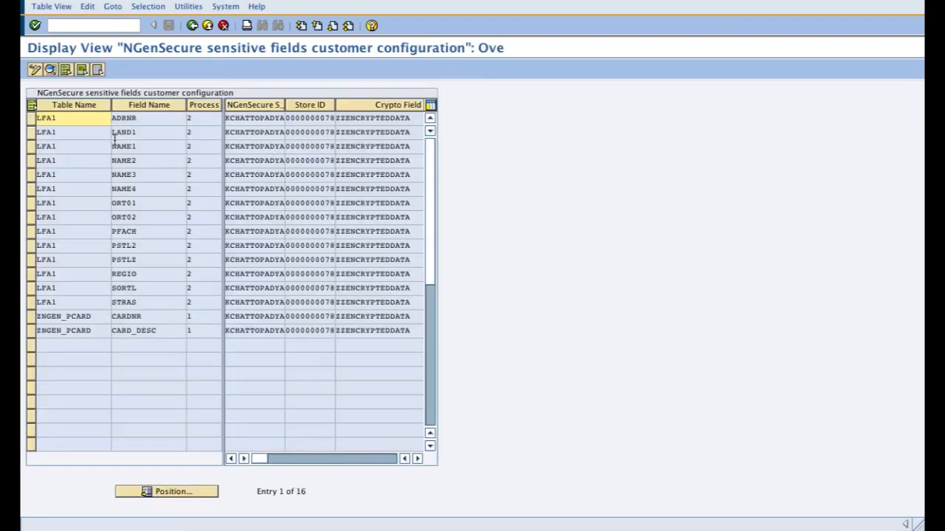
click(33, 120)
click(33, 134)
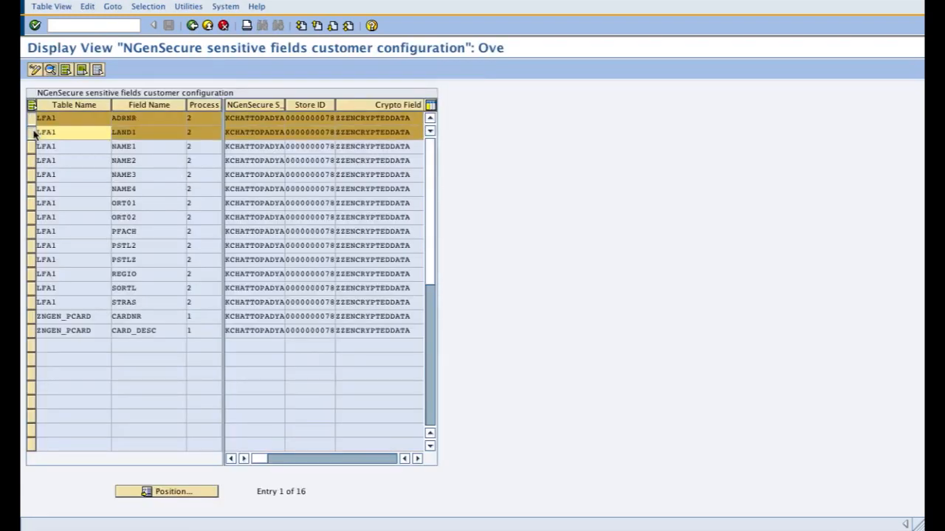
click(34, 146)
click(33, 160)
click(33, 174)
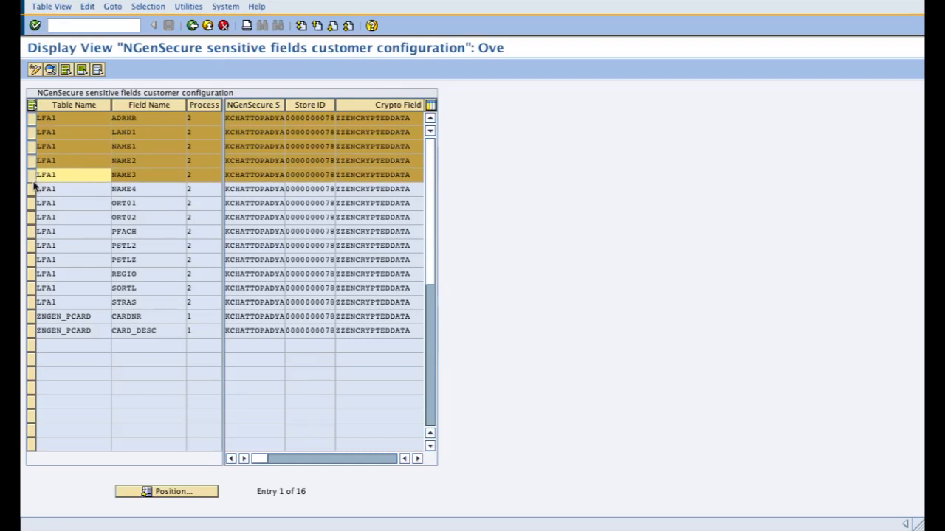
click(34, 188)
click(33, 202)
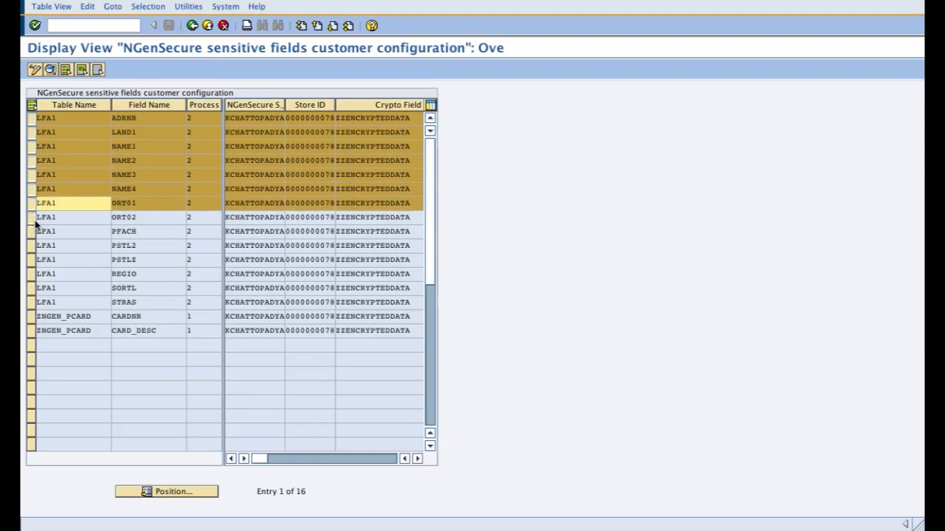
click(33, 219)
click(34, 231)
click(33, 246)
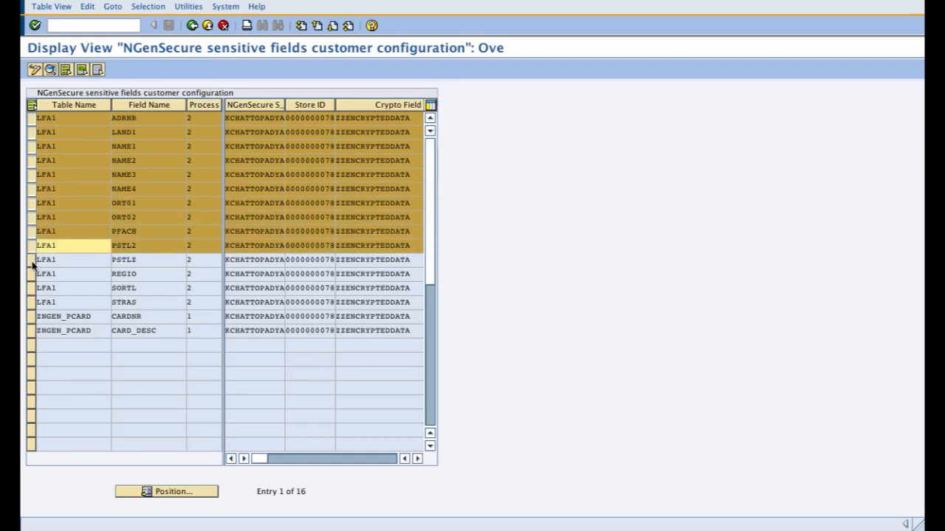
click(34, 260)
click(34, 274)
click(33, 288)
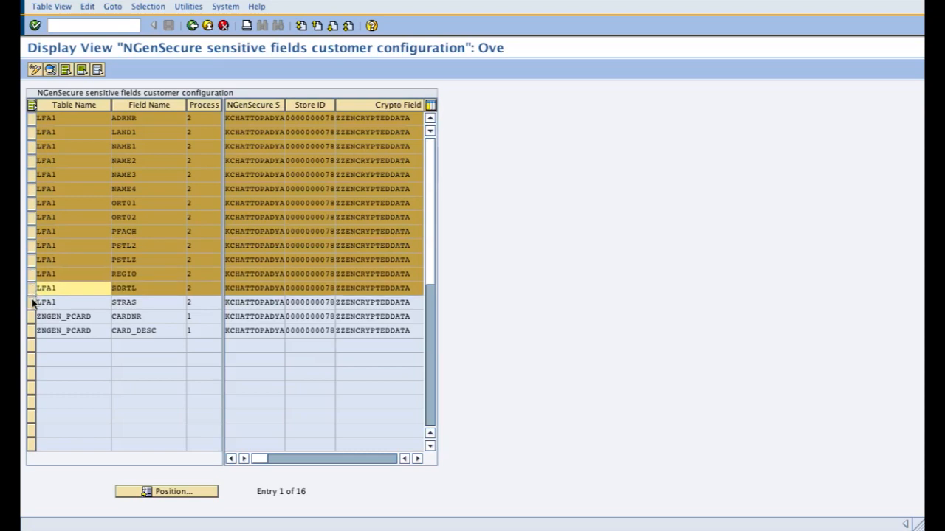
click(33, 302)
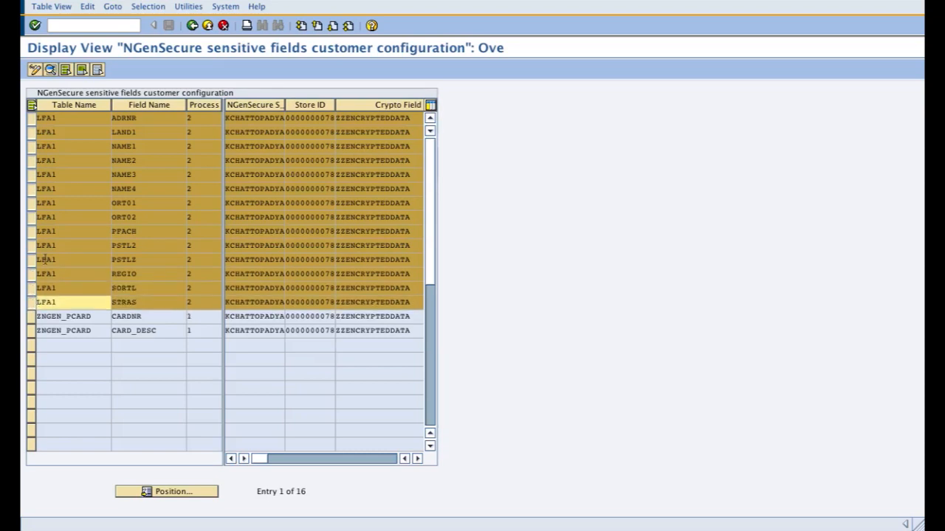
Step: Switch the configuration to change mode and open the details of all LFA1 entries, leaving out the two ZNGEN_PCARD entries
click(35, 70)
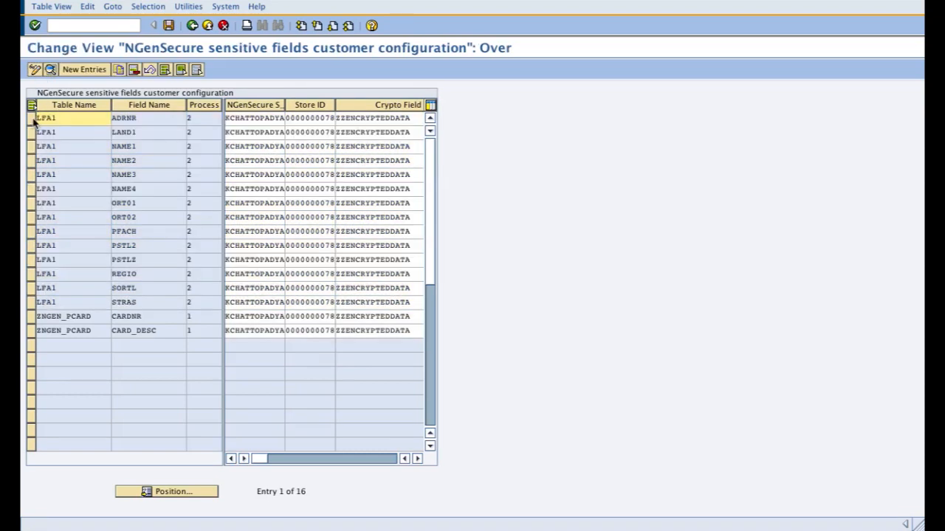
click(32, 105)
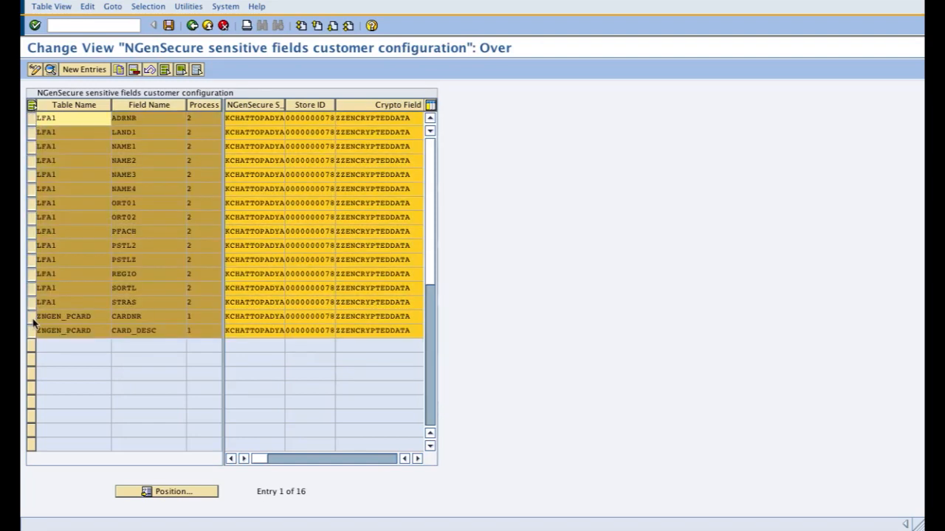
click(31, 317)
click(31, 331)
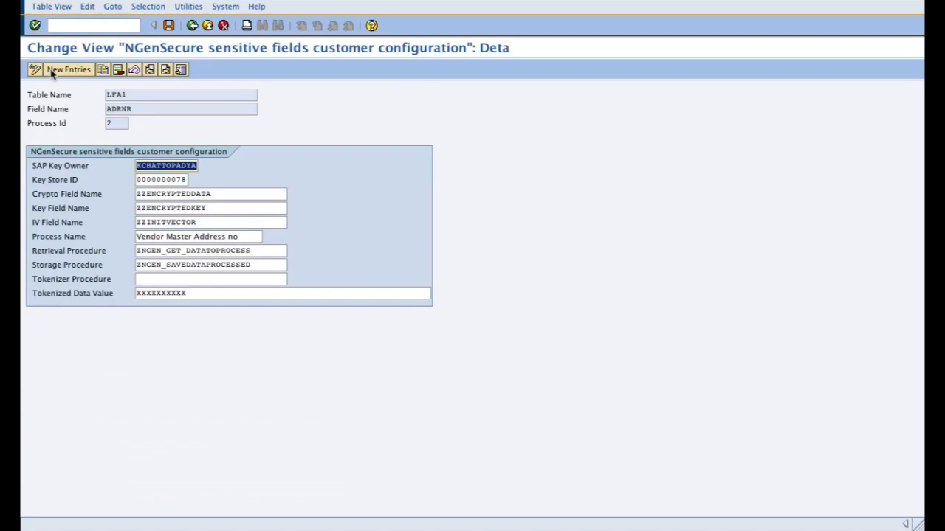
click(50, 69)
click(140, 179)
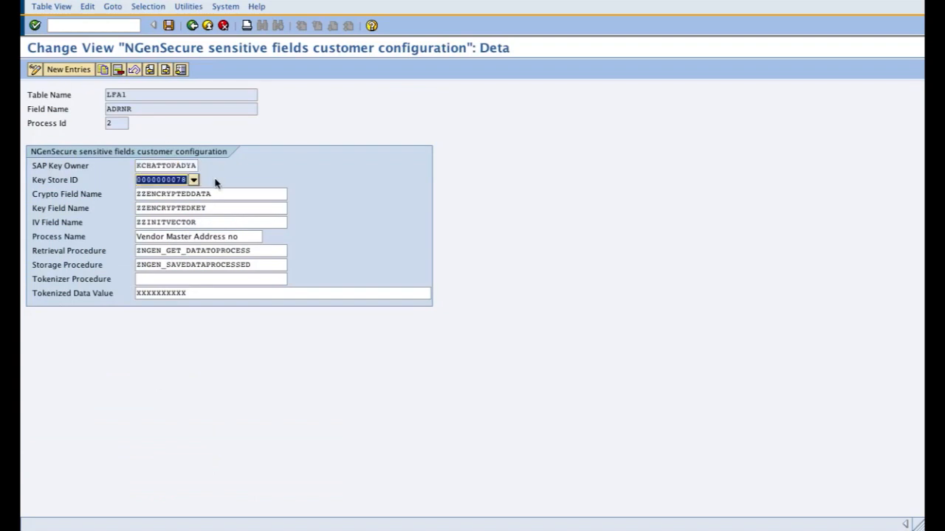
click(193, 181)
double_click(156, 284)
click(168, 25)
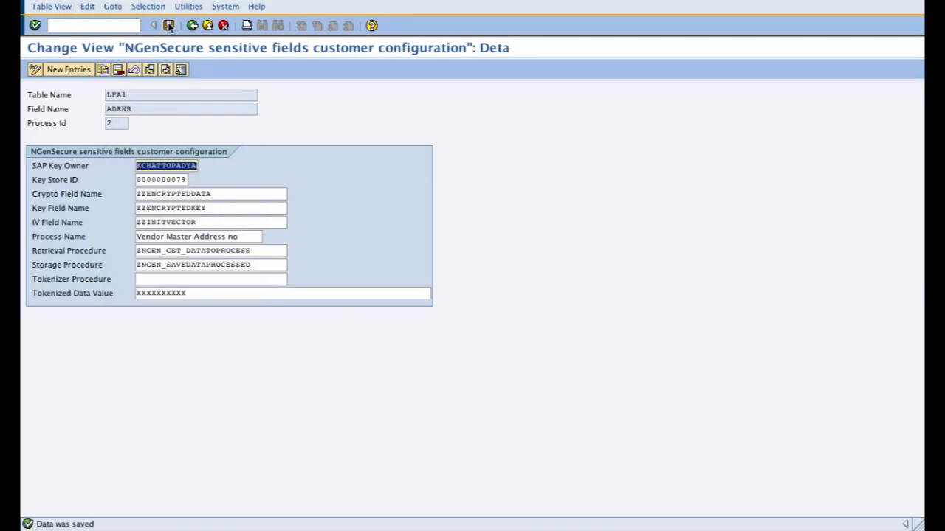
click(165, 70)
click(166, 178)
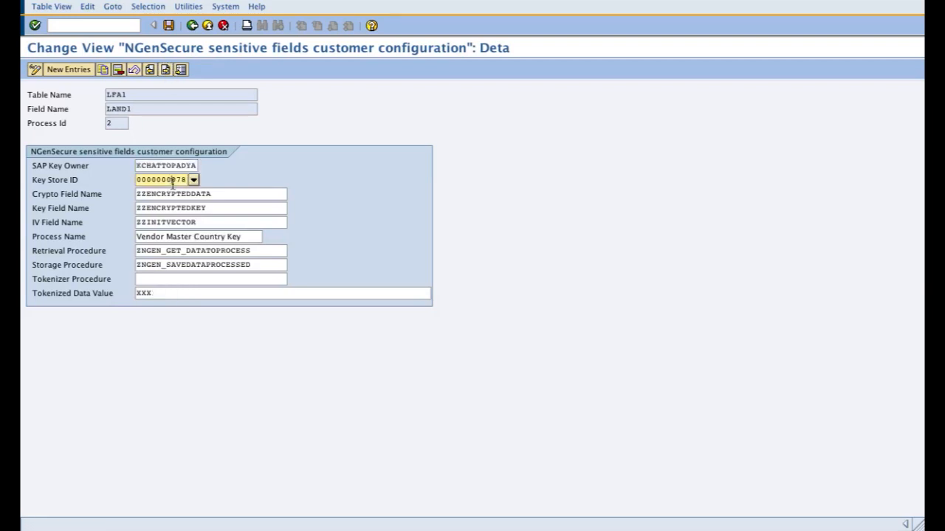
click(190, 180)
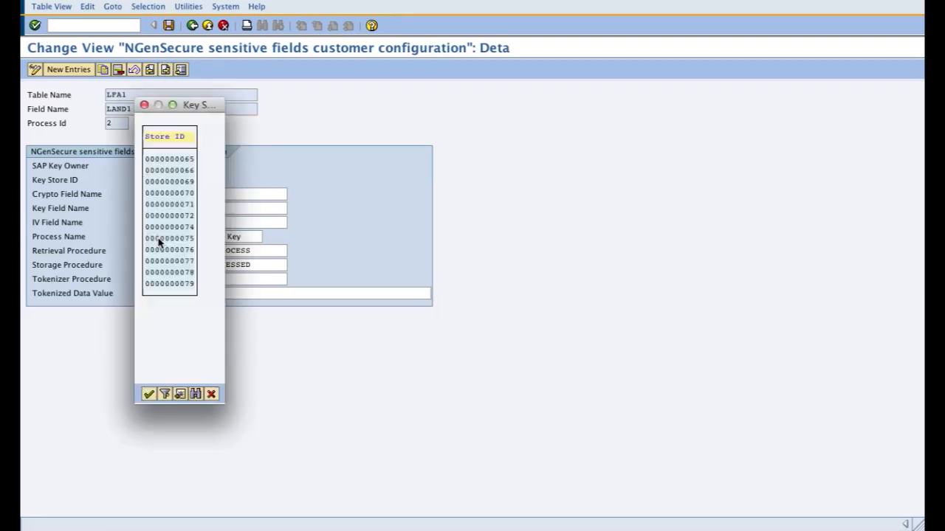
double_click(158, 284)
click(168, 26)
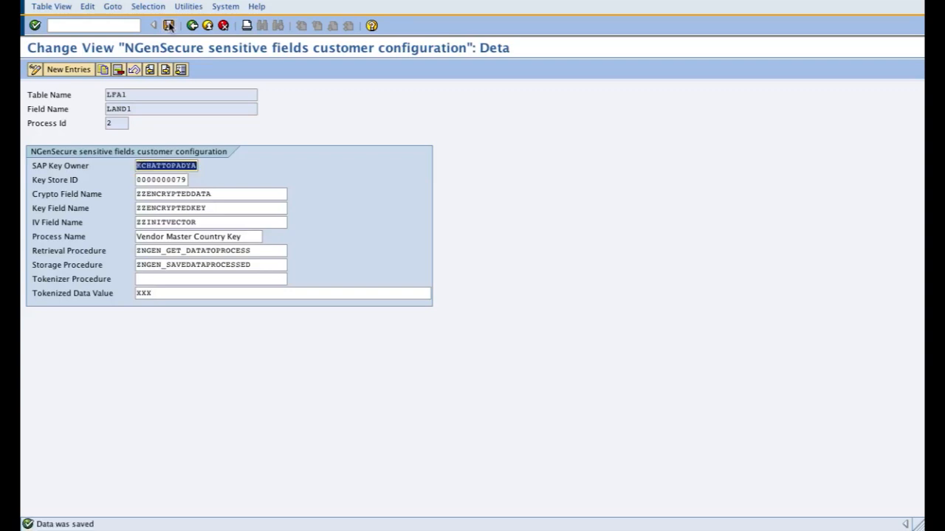
click(166, 70)
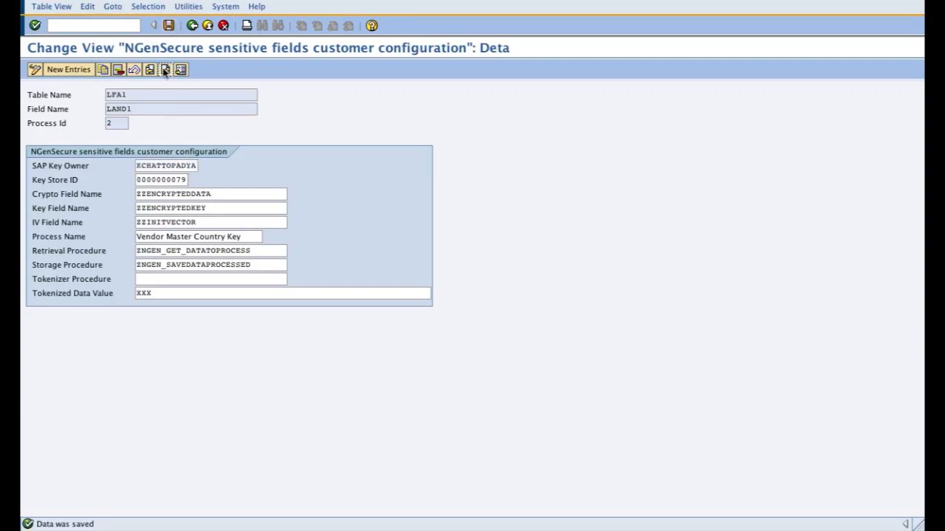
click(184, 179)
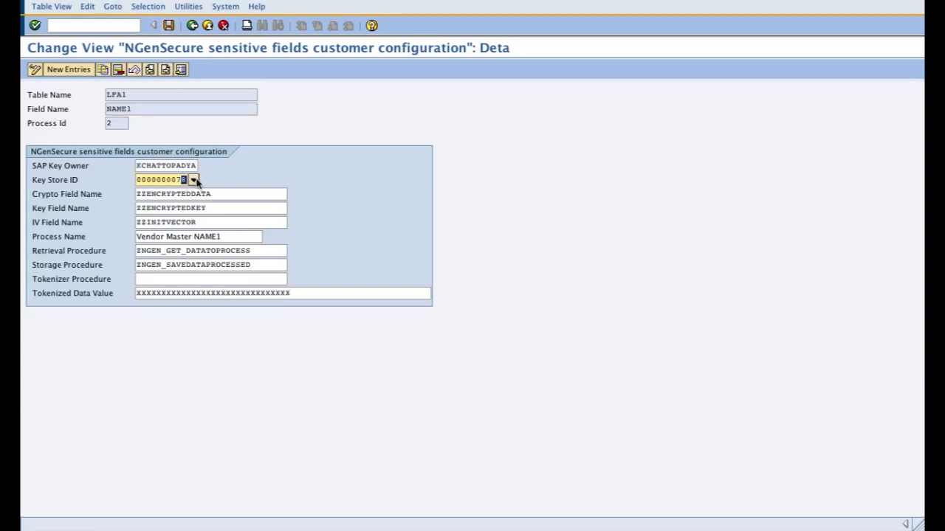
click(169, 26)
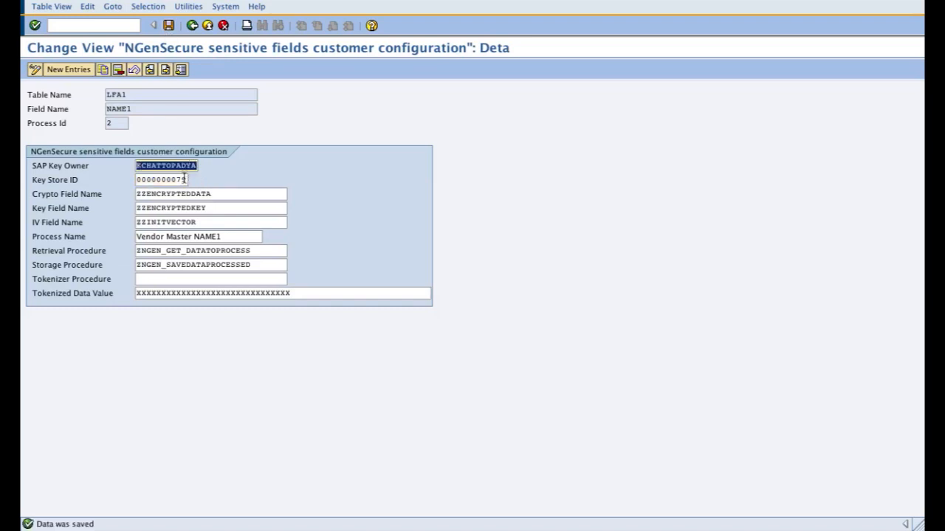
click(165, 69)
click(191, 180)
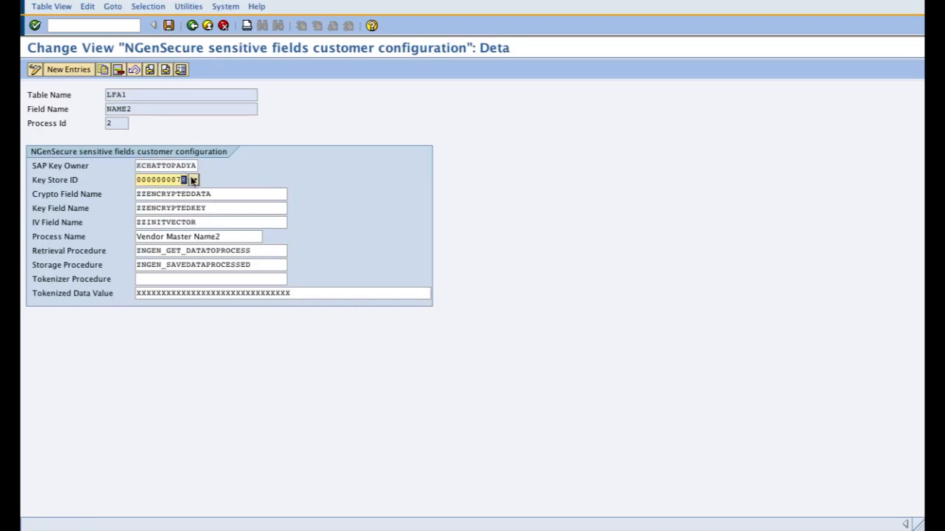
click(168, 26)
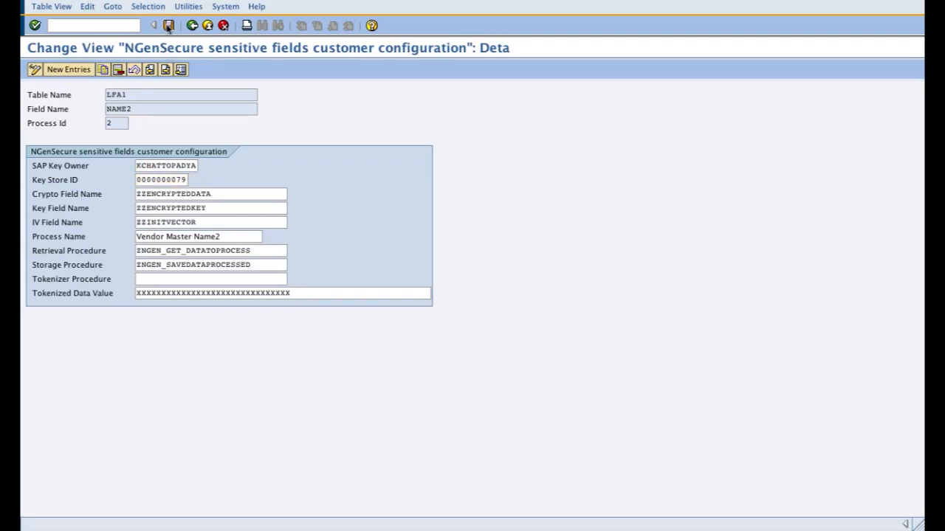
click(165, 69)
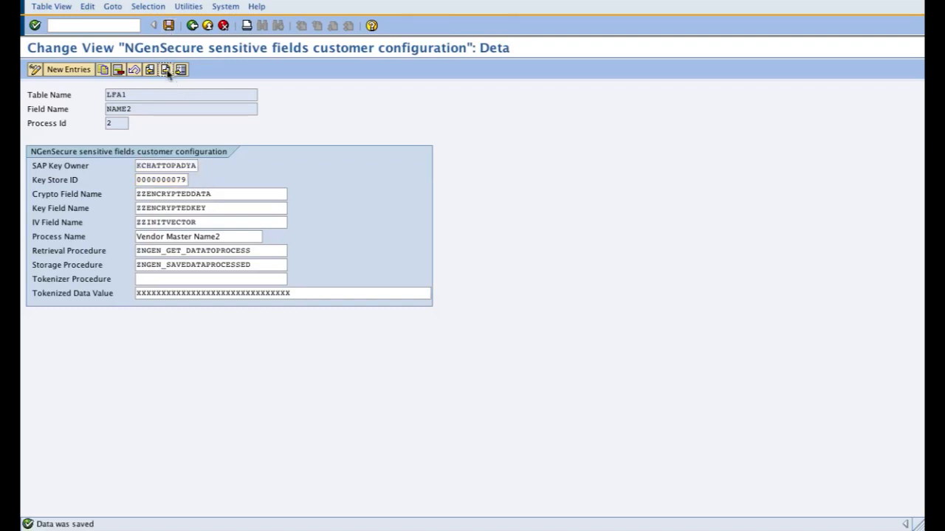
click(188, 180)
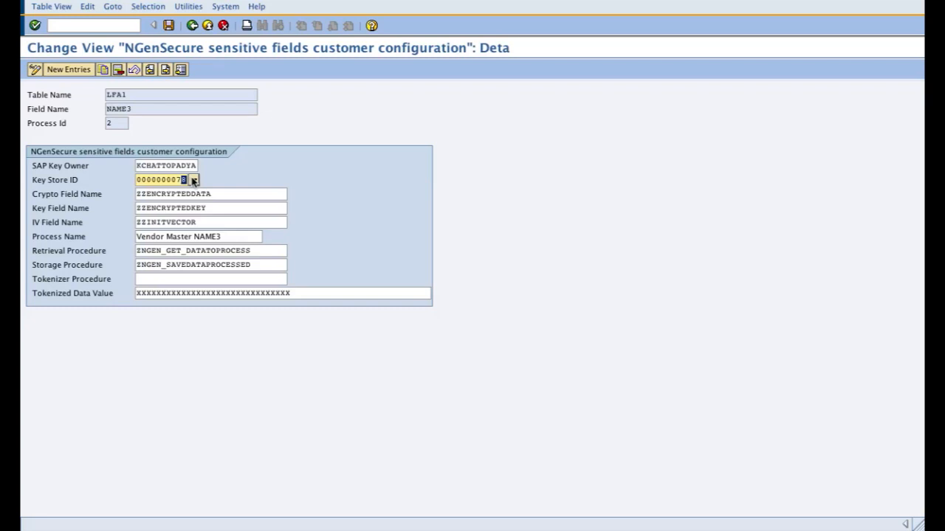
click(169, 27)
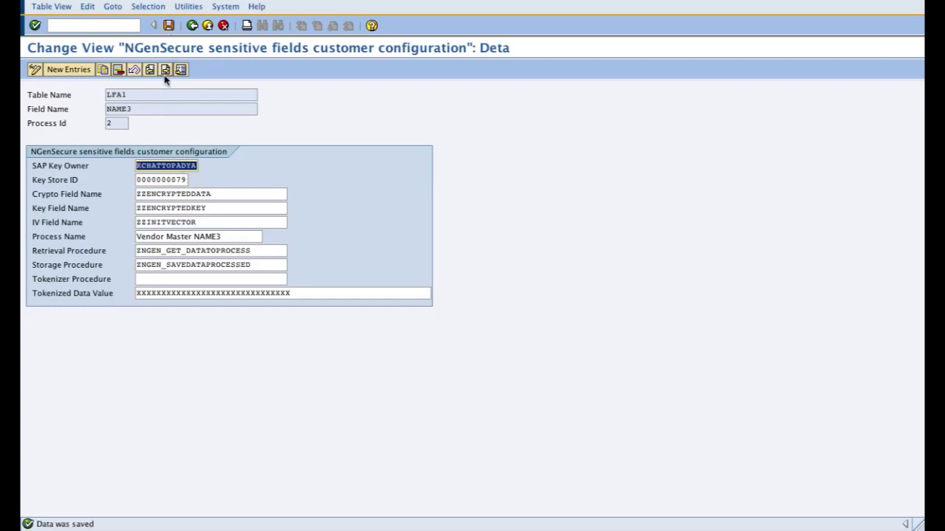
click(166, 69)
click(183, 179)
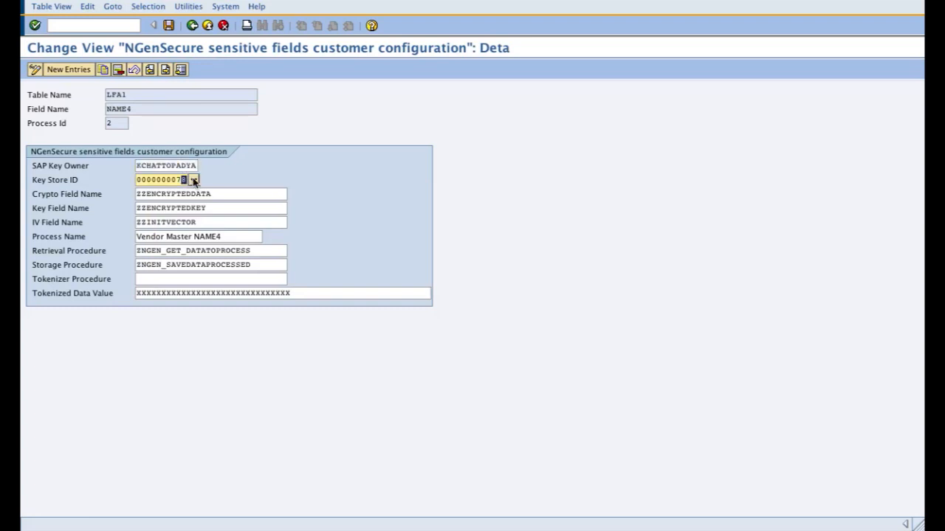
click(168, 25)
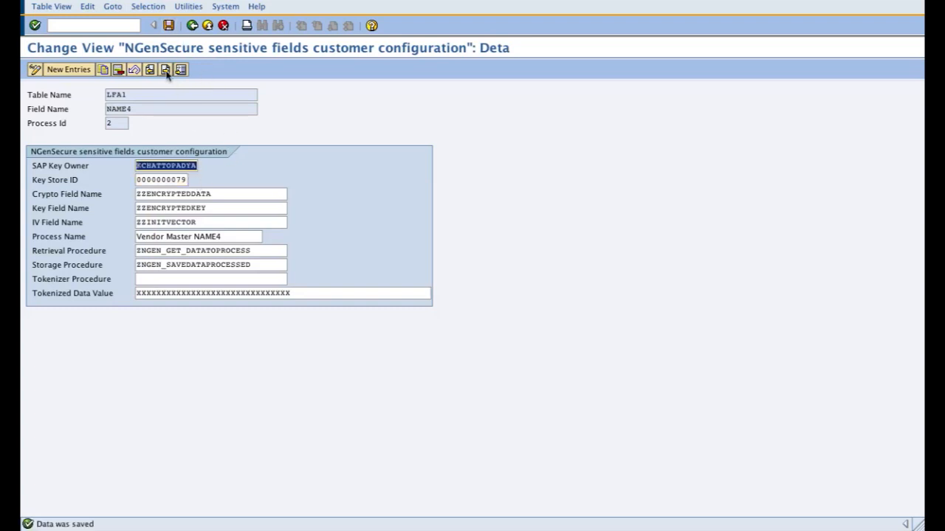
click(168, 26)
click(165, 69)
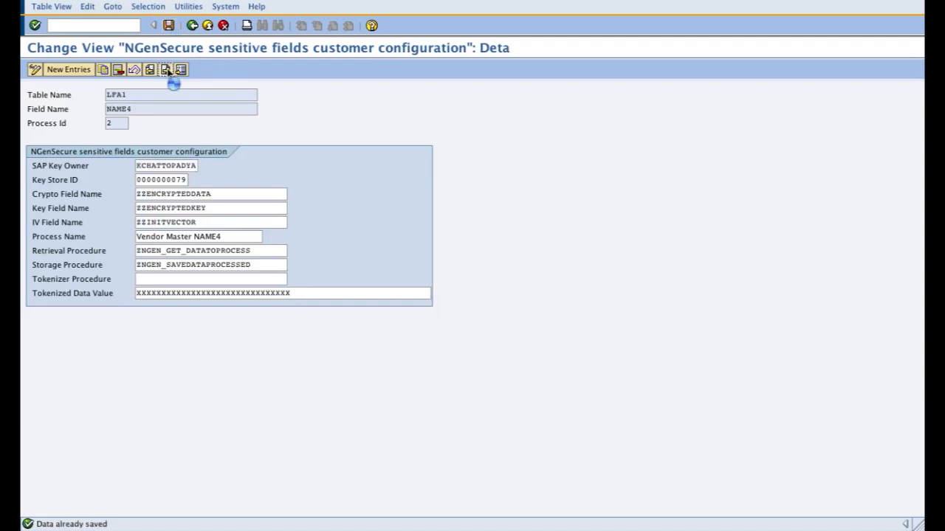
click(185, 180)
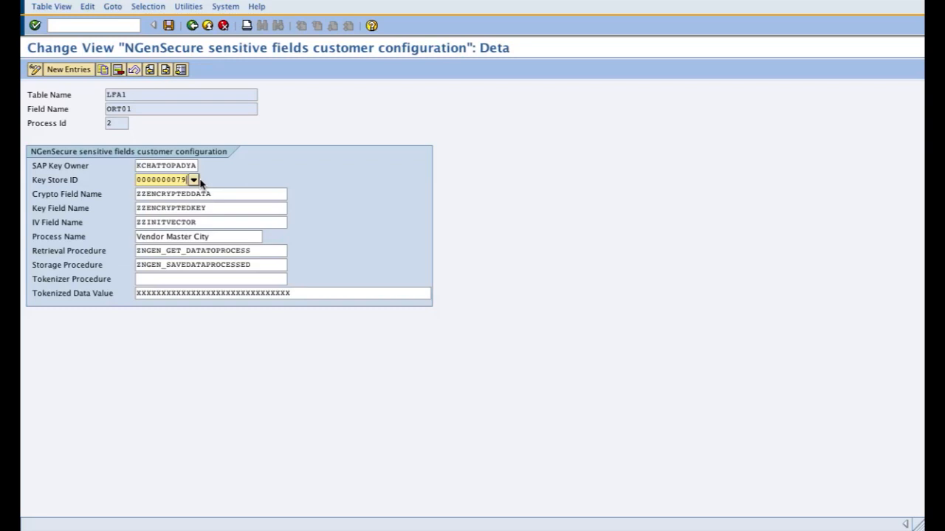
click(168, 26)
click(166, 71)
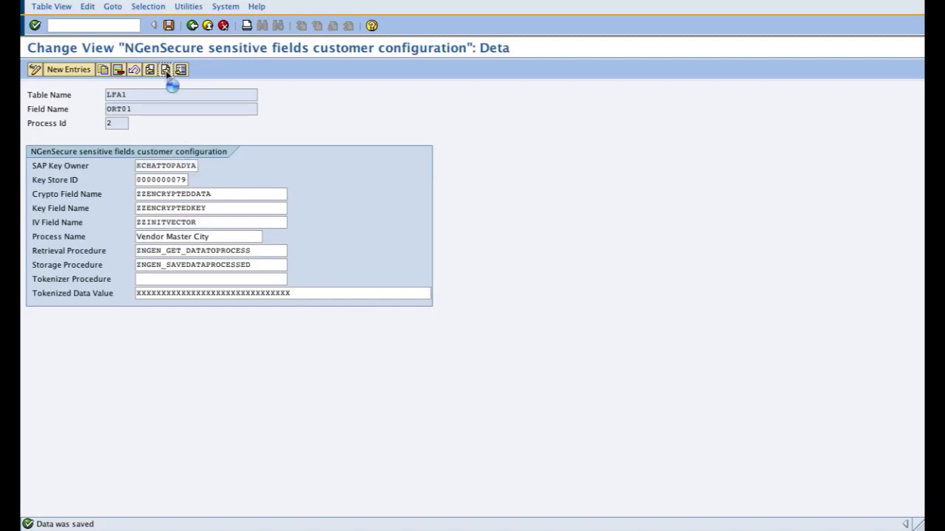
click(184, 179)
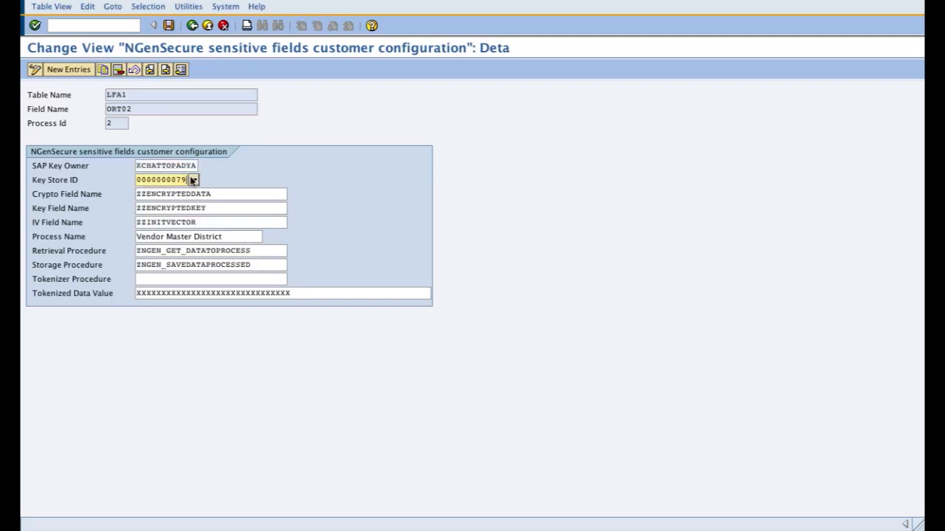
click(168, 25)
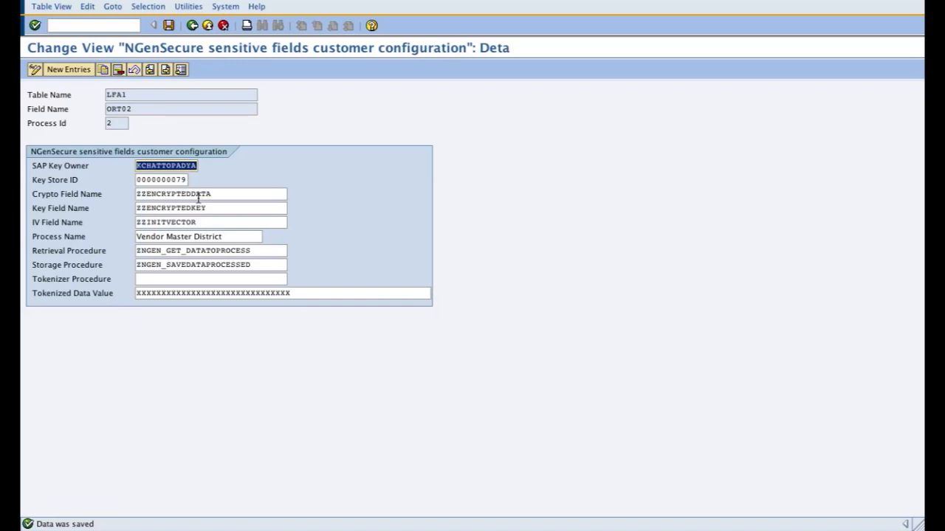
click(166, 71)
click(185, 181)
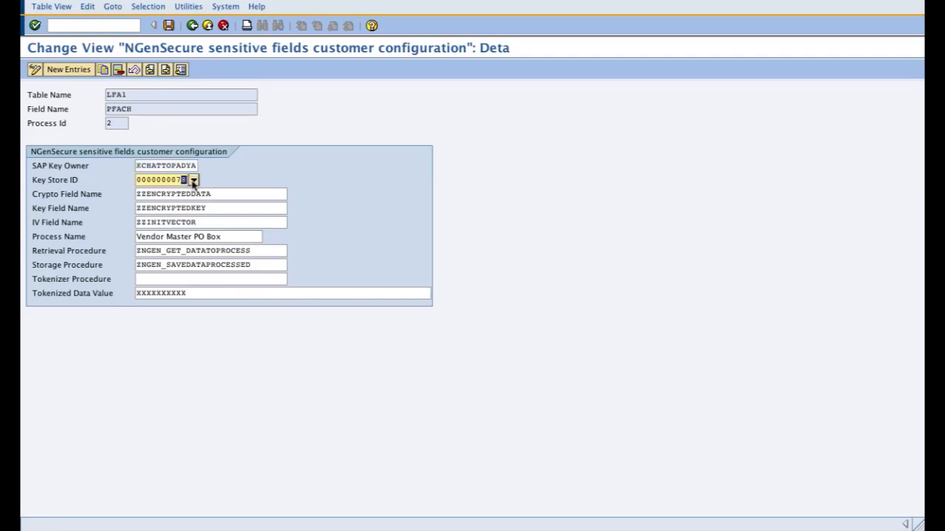
text(9)
click(169, 25)
click(167, 69)
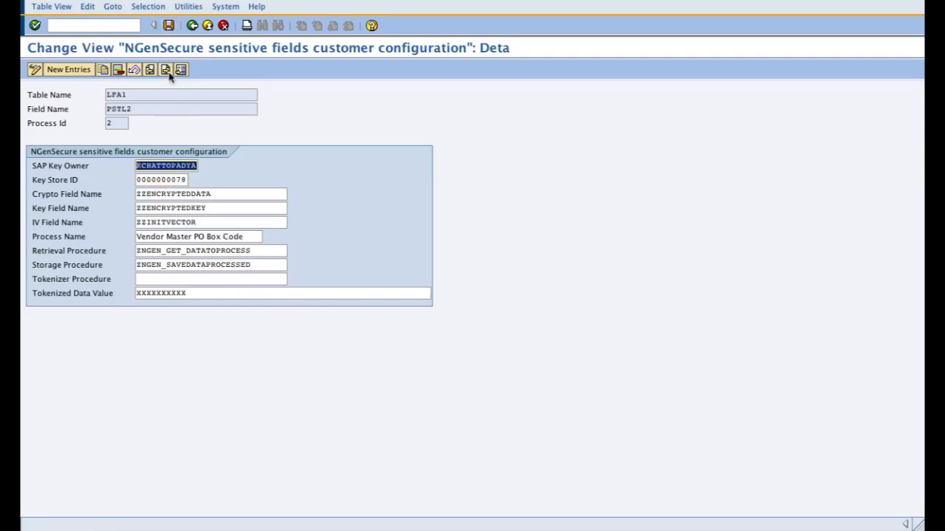
click(184, 180)
text(9)
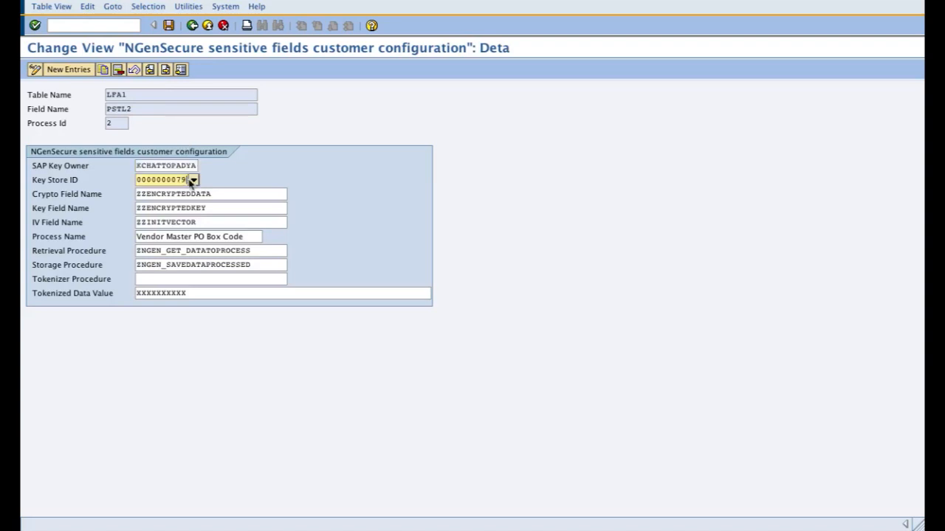
click(169, 26)
click(166, 69)
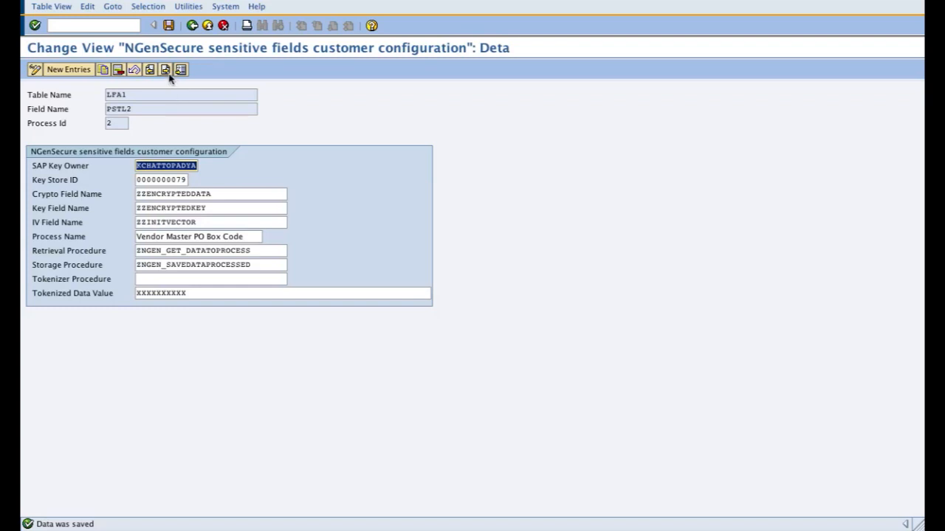
click(183, 180)
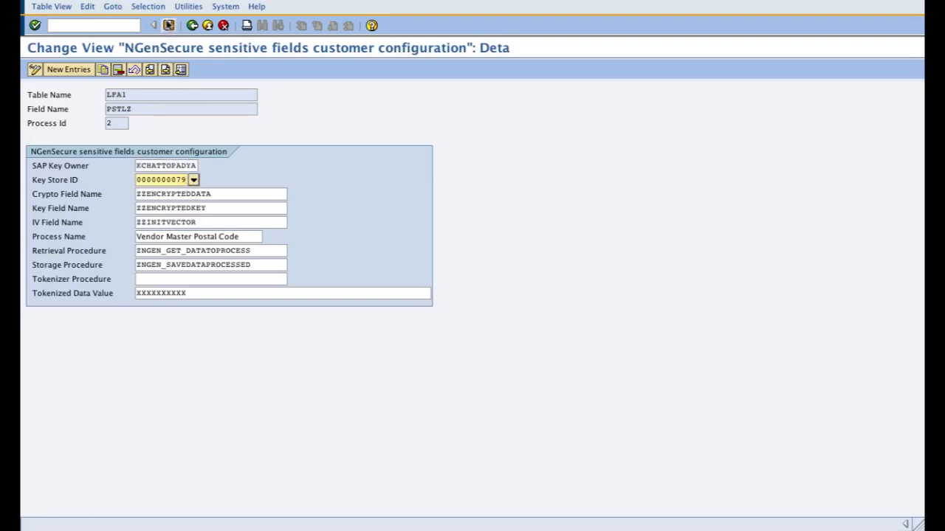
click(168, 25)
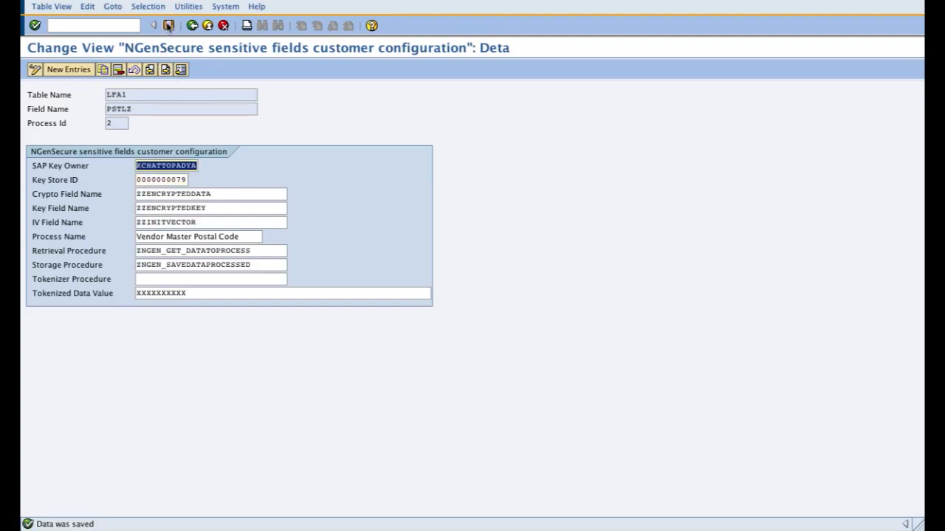
click(166, 71)
click(184, 180)
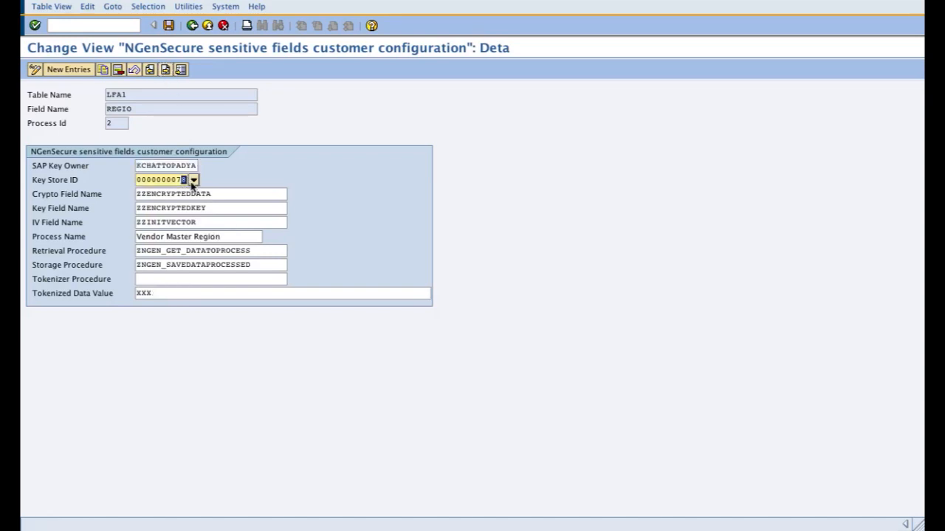
click(168, 26)
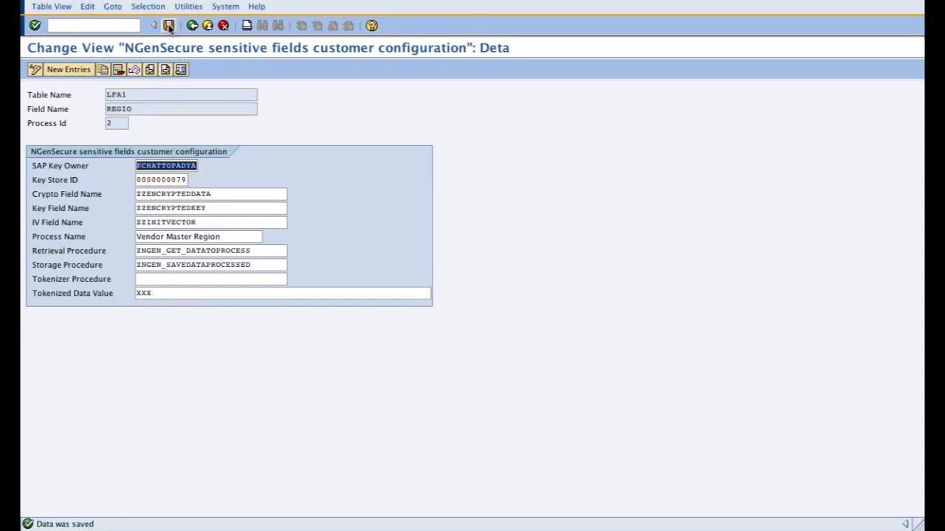
click(166, 70)
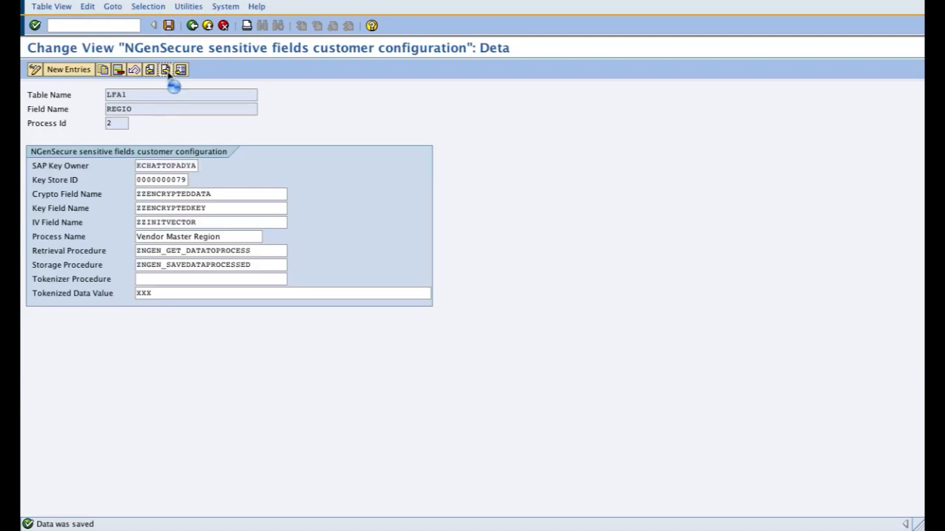
click(186, 181)
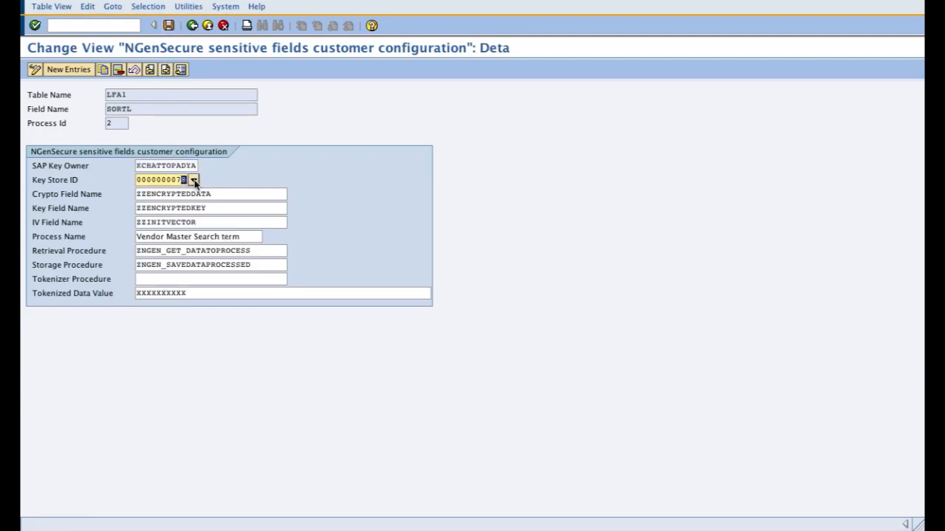
click(168, 25)
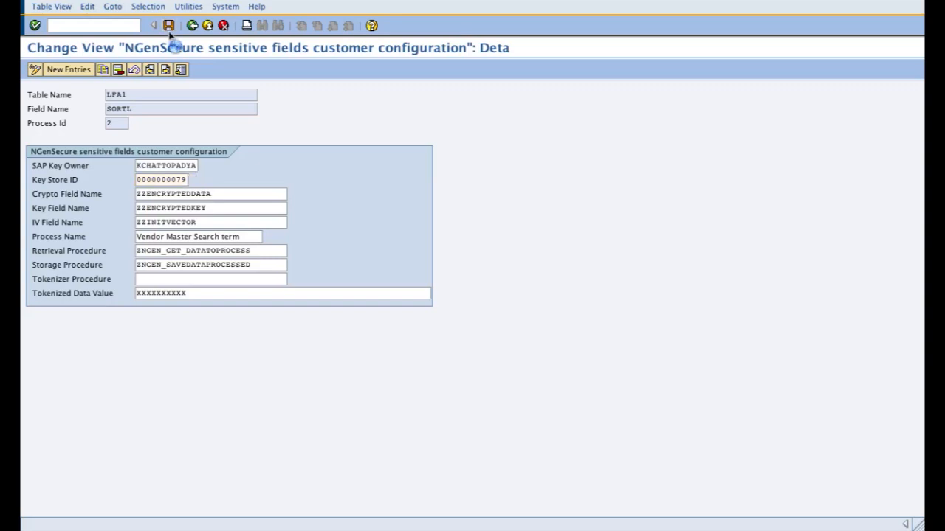
click(166, 70)
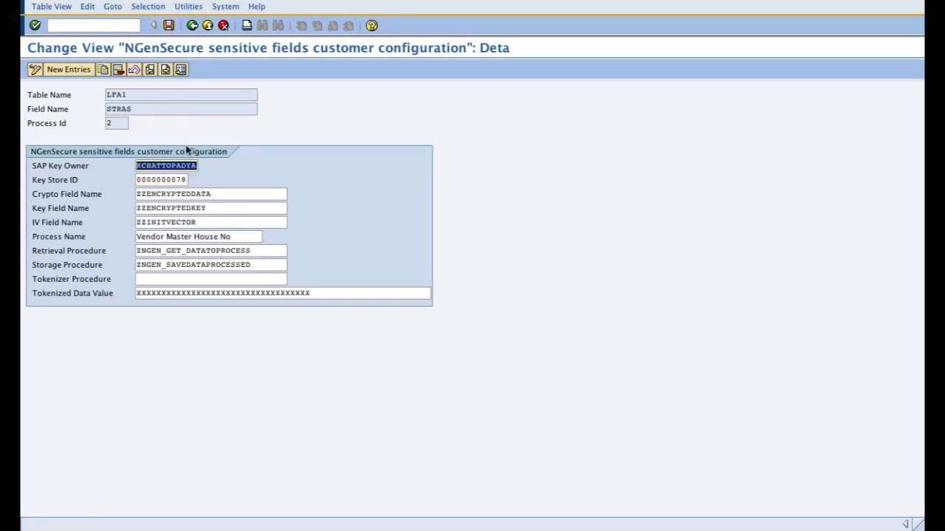
click(191, 181)
text(9)
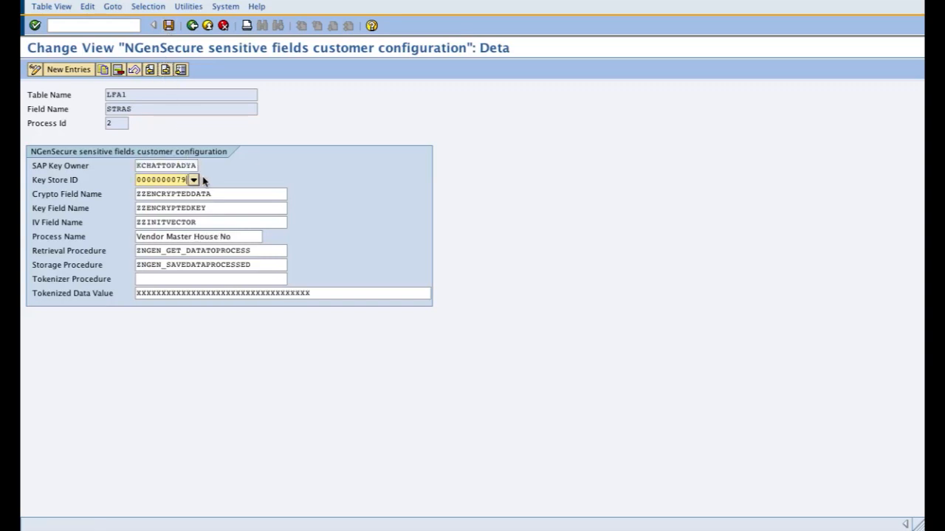
click(169, 25)
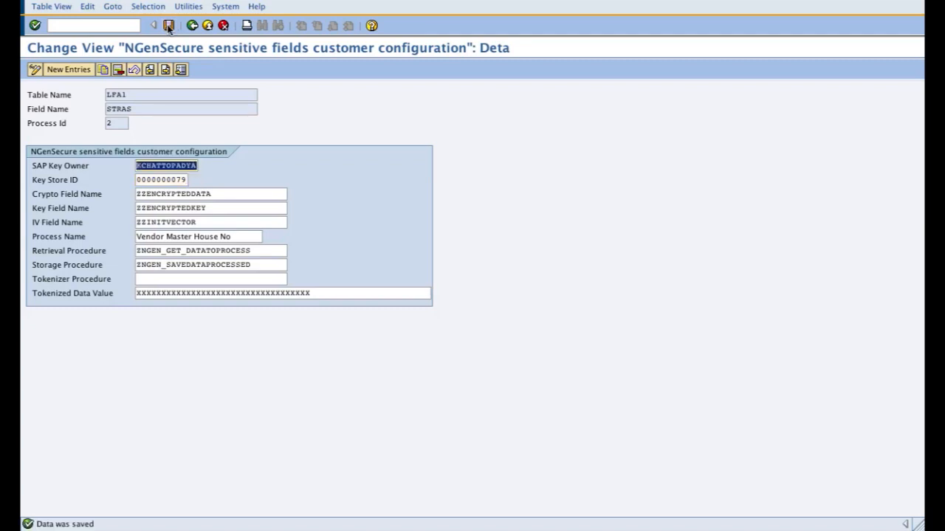
Step: Return from the last LFA1 entry to the sensitive fields overview, save the configuration and leave it
click(166, 70)
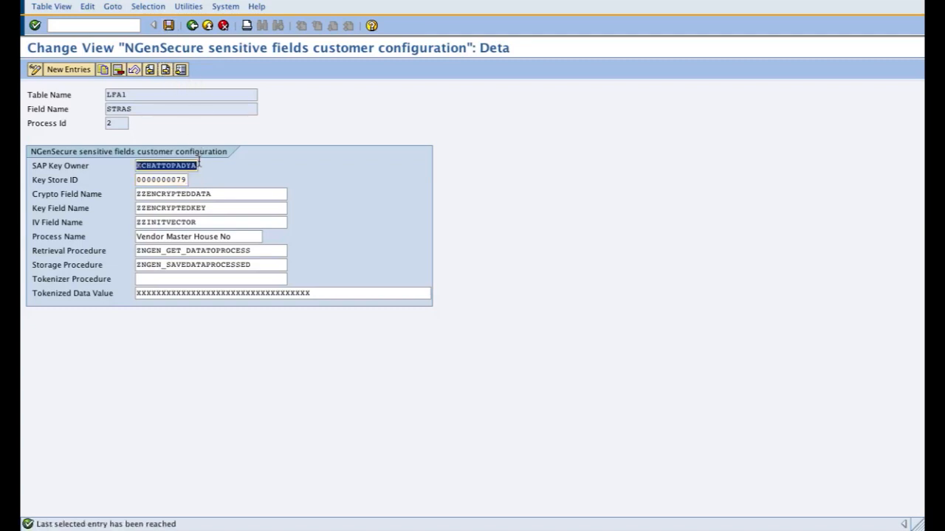
click(167, 71)
click(167, 70)
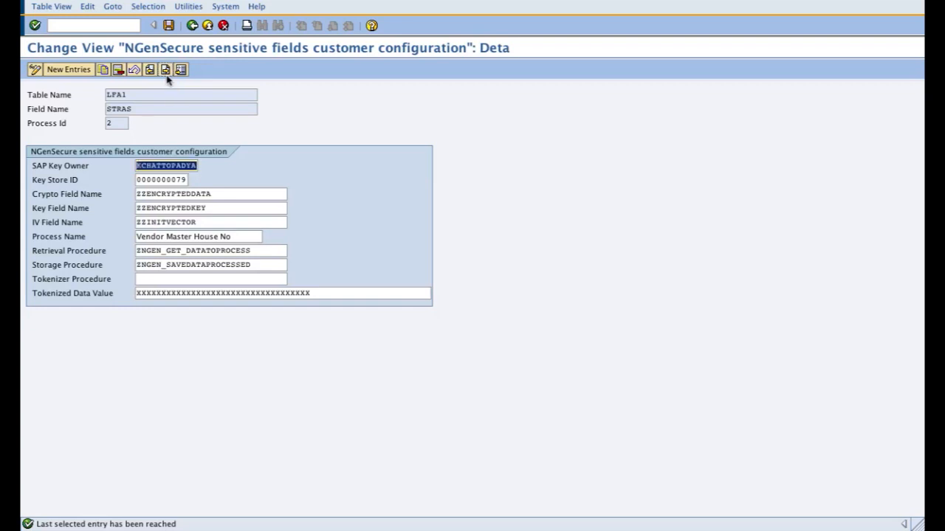
click(192, 26)
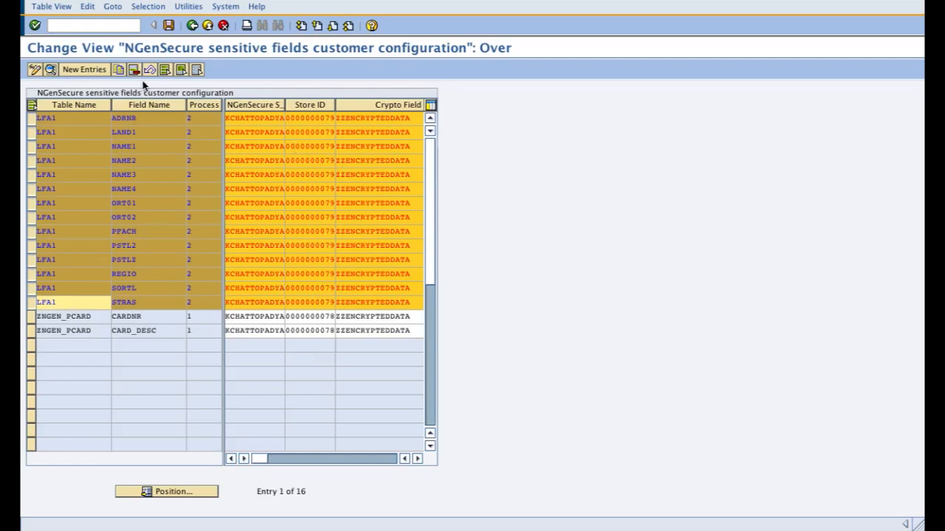
click(167, 26)
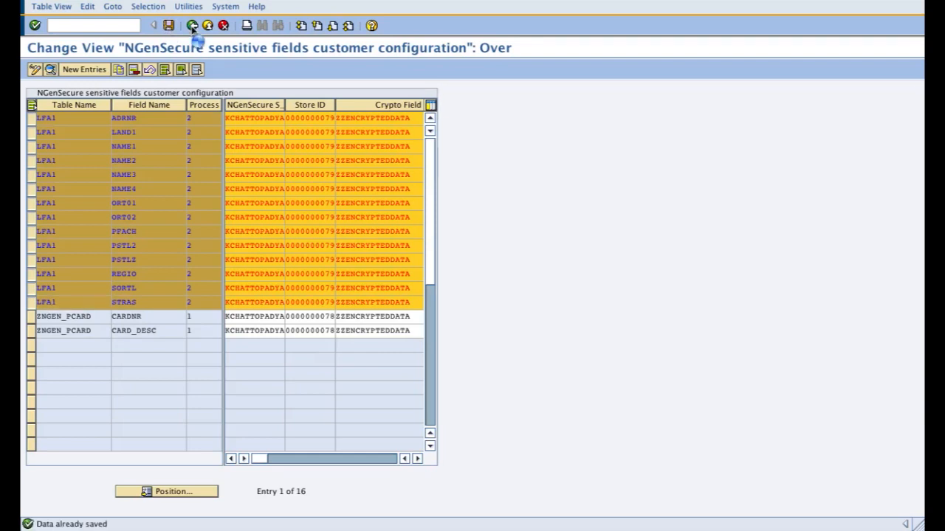
click(192, 26)
Step: Open the NGenSecure Certificate Management Tool and execute it with the View my certificates option
double_click(167, 138)
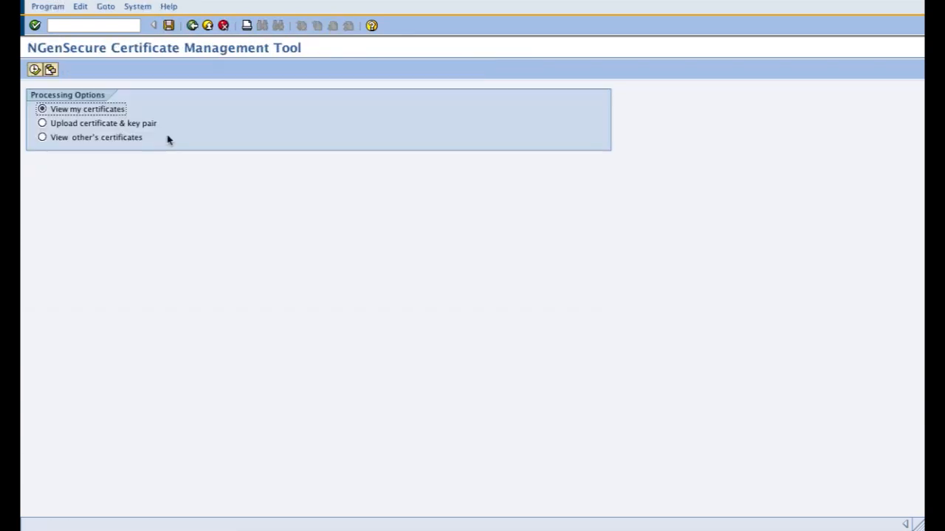
click(82, 125)
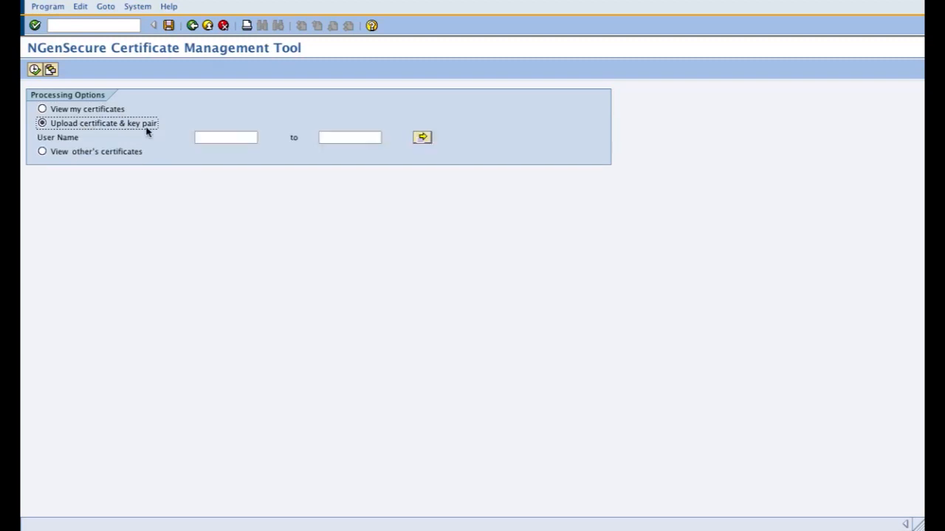
click(202, 137)
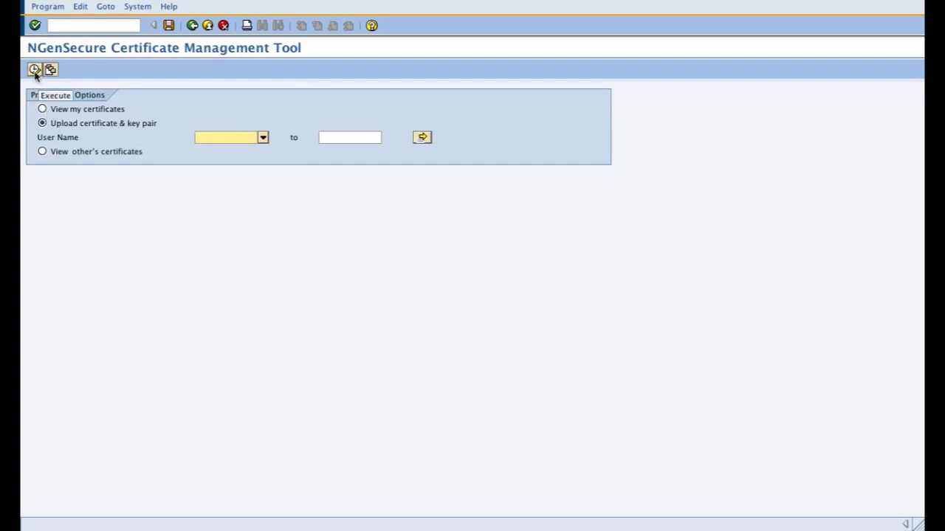
click(85, 111)
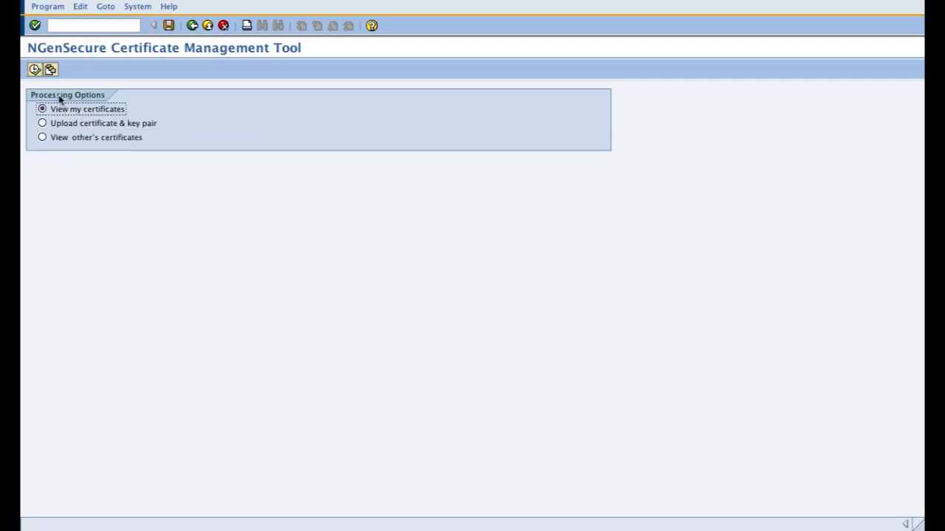
click(35, 70)
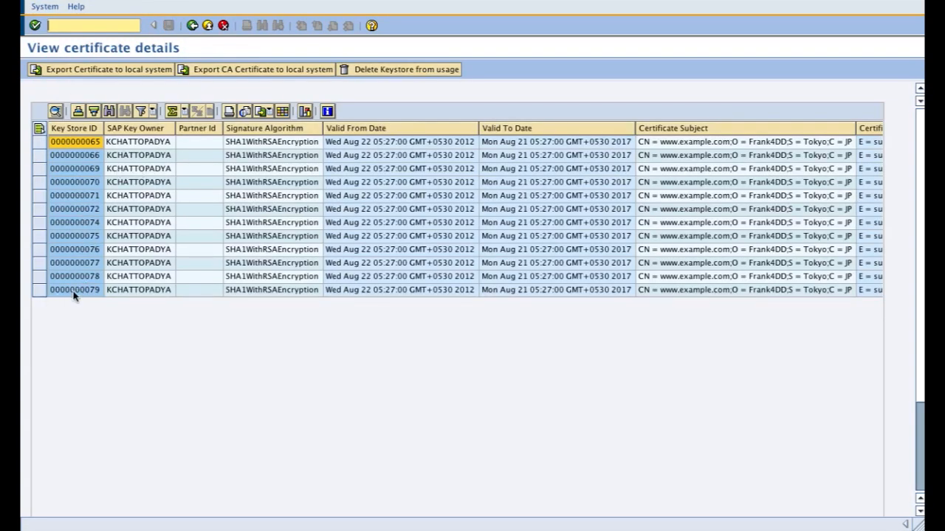
click(40, 290)
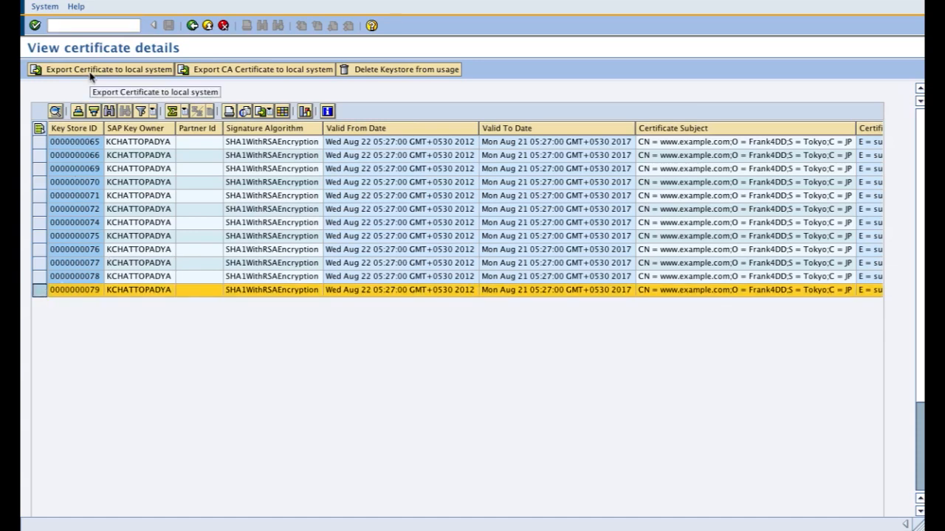
click(146, 71)
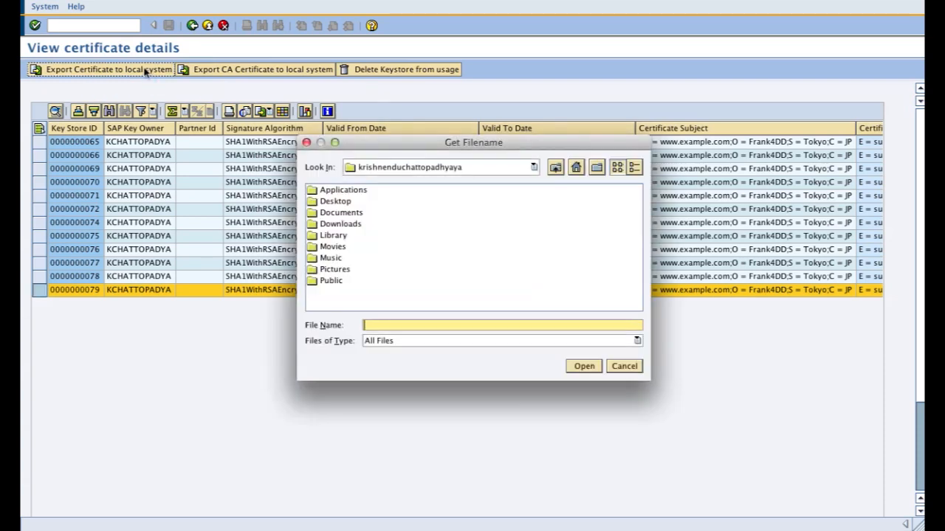
click(338, 202)
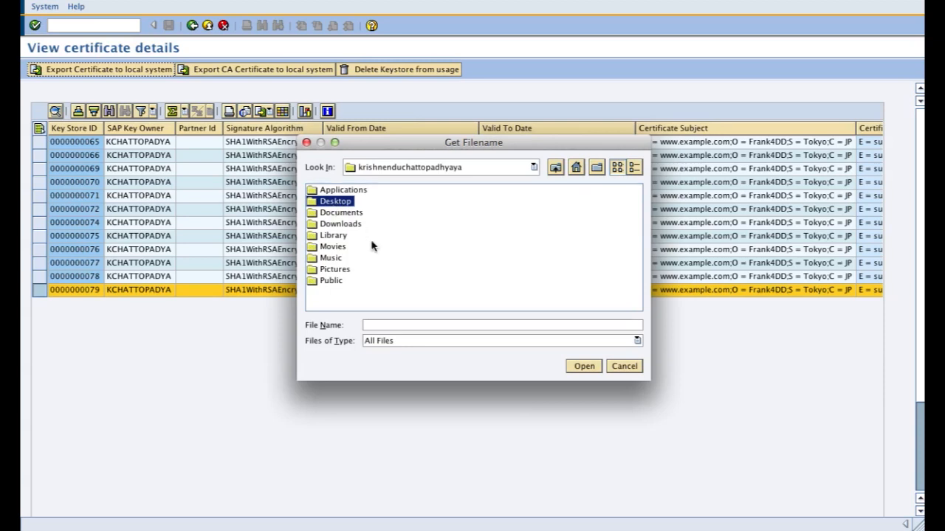
click(376, 325)
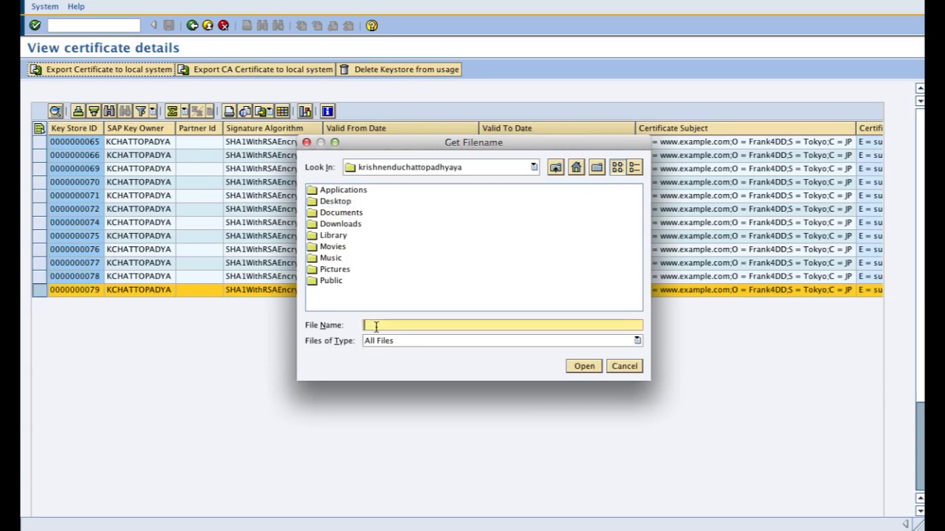
click(338, 202)
double_click(317, 204)
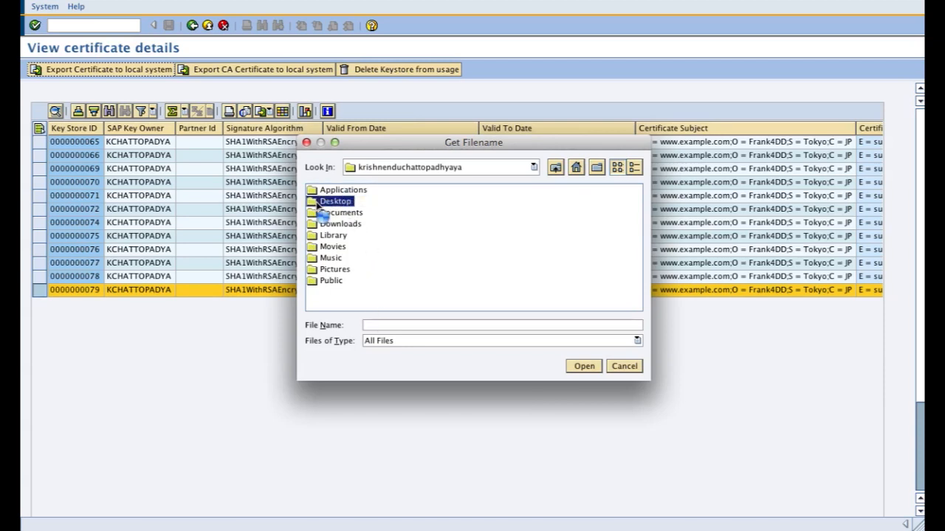
click(378, 326)
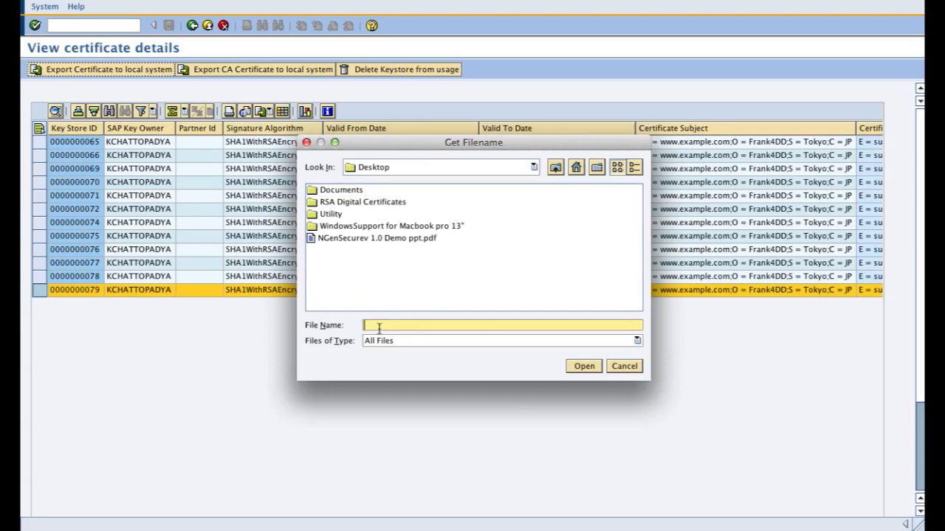
text(testmyc)
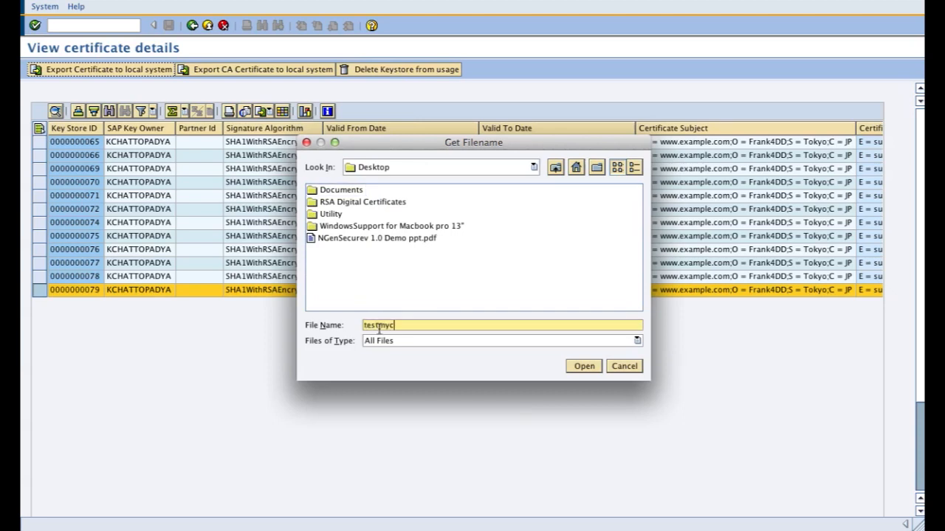
text(ertificate)
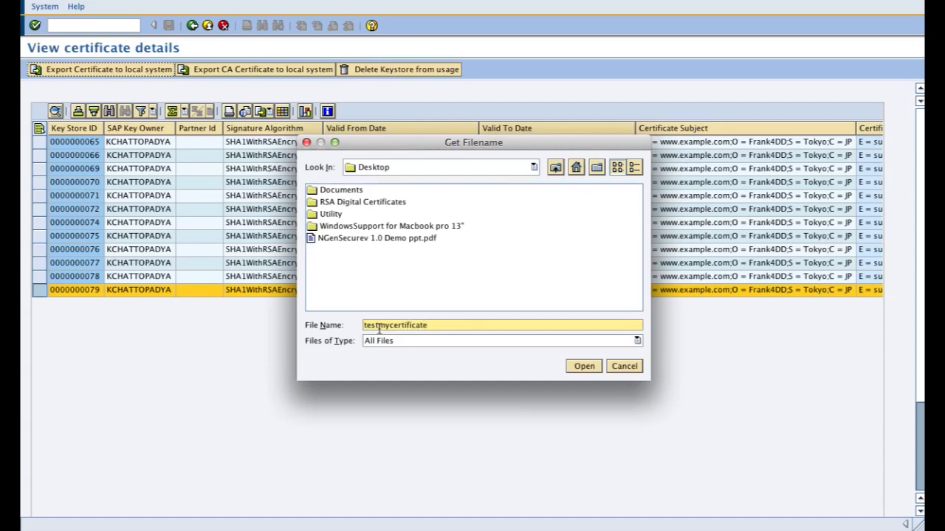
click(579, 369)
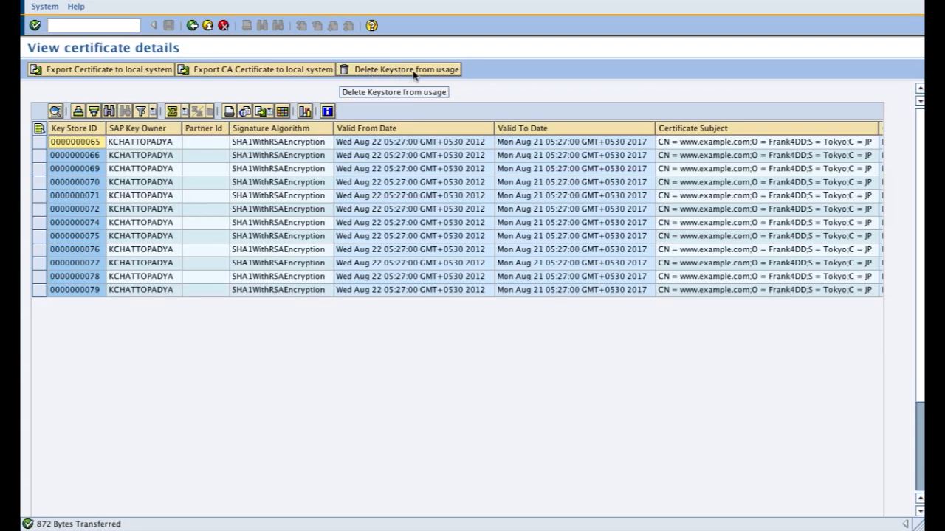
Step: Examine the remaining columns of the certificate list, including issuer, CA details, alerts, deletion flags and change dates
click(312, 184)
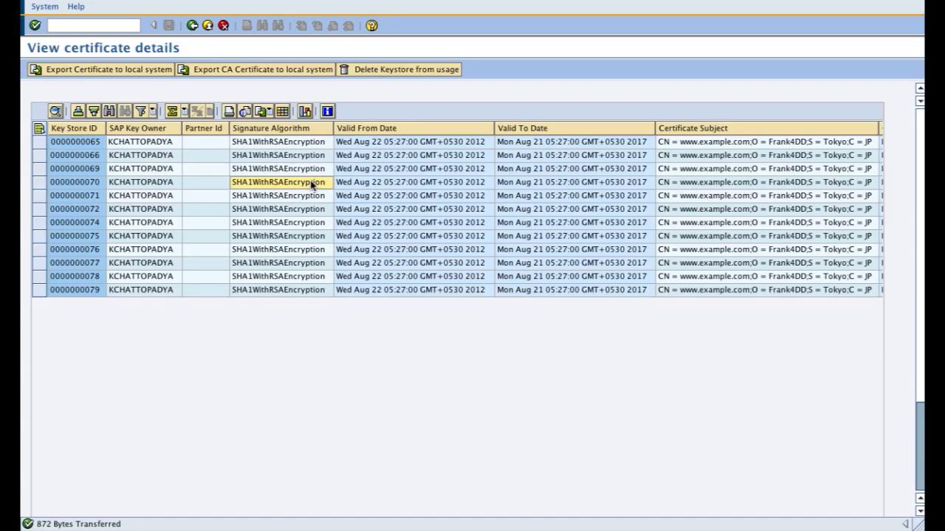
key(Right)
key(Right)
key(Right)
key(Right)
key(Right)
key(Right)
key(Right)
key(Right)
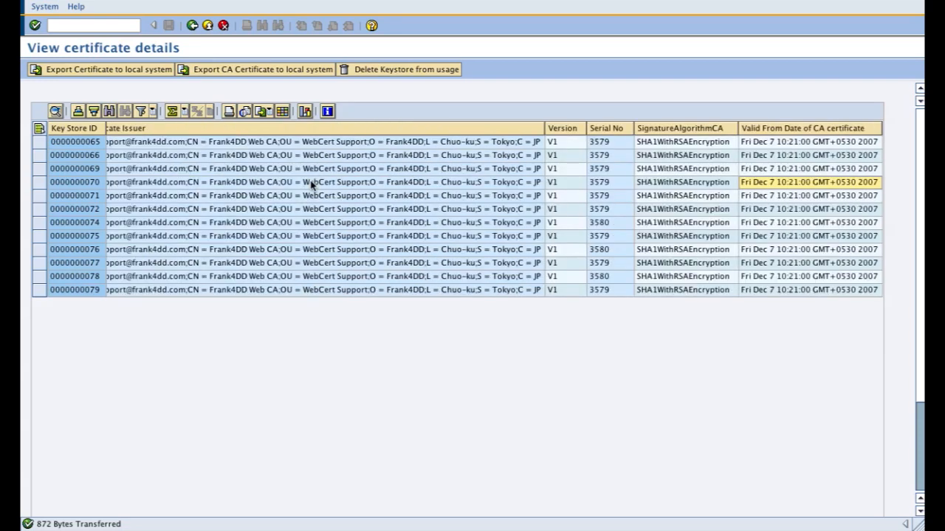
key(Right)
key(Right)
key(Right)
key(Right)
key(Right)
key(Right)
key(Right)
key(Right)
key(Right)
key(Right)
key(Right)
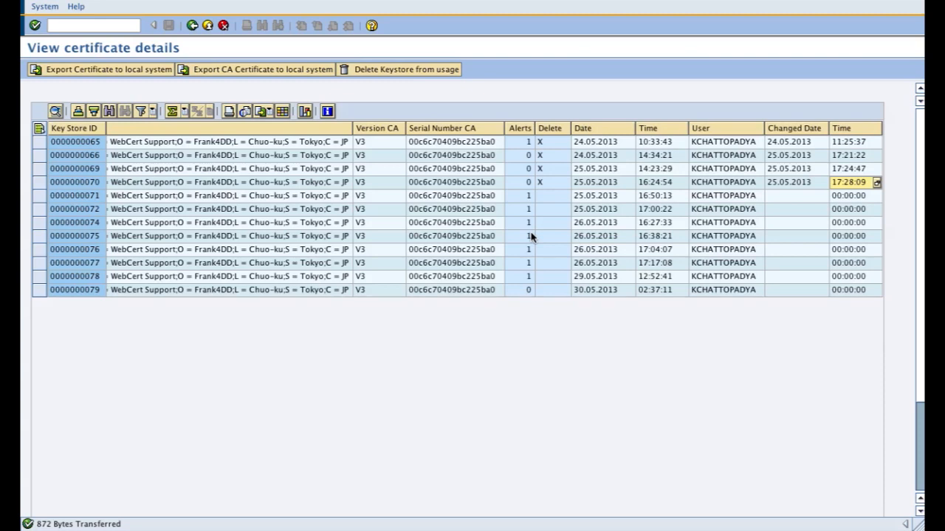
Step: Return from the certificate list, look at the View other's certificates and Upload certificate & key pair options, and leave the certificate management tool
click(191, 27)
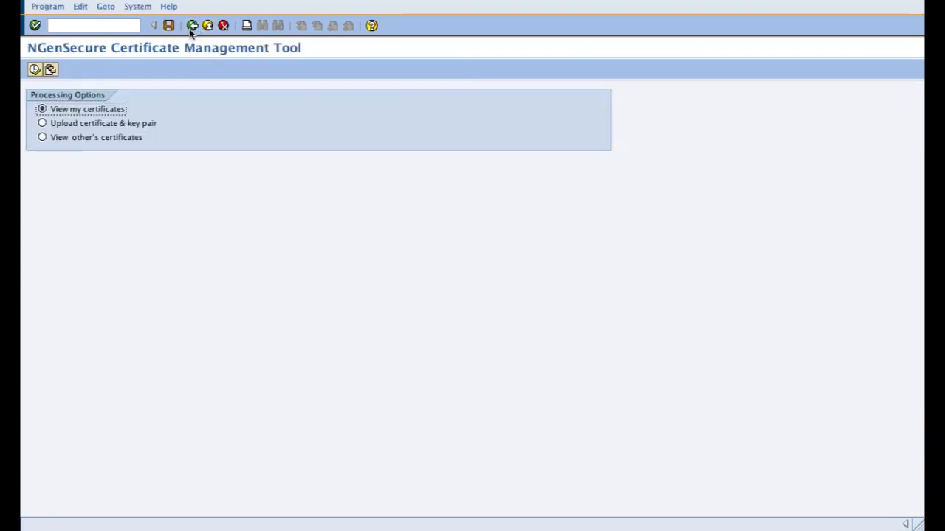
click(97, 138)
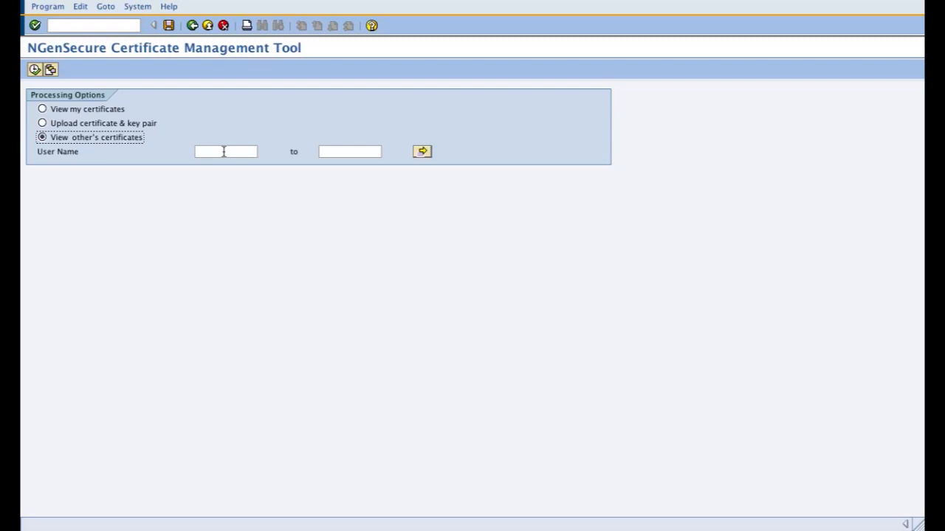
click(125, 125)
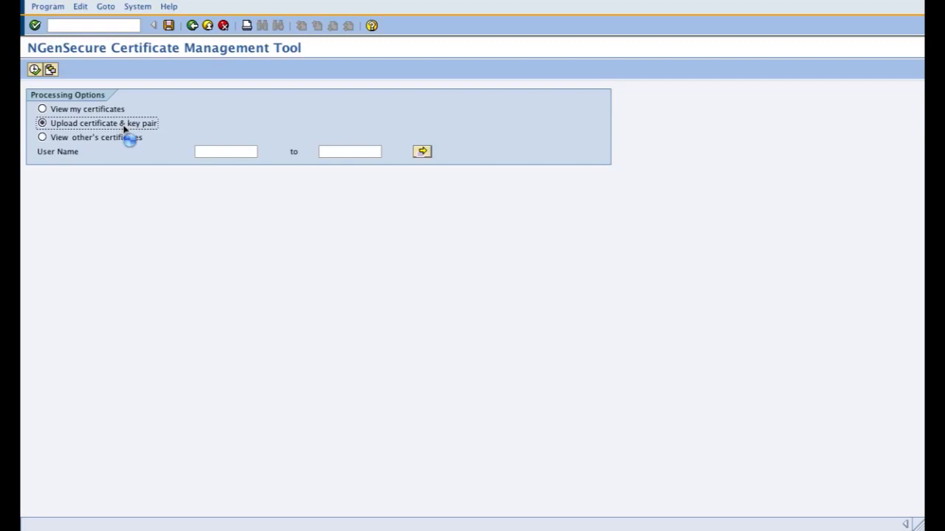
click(193, 26)
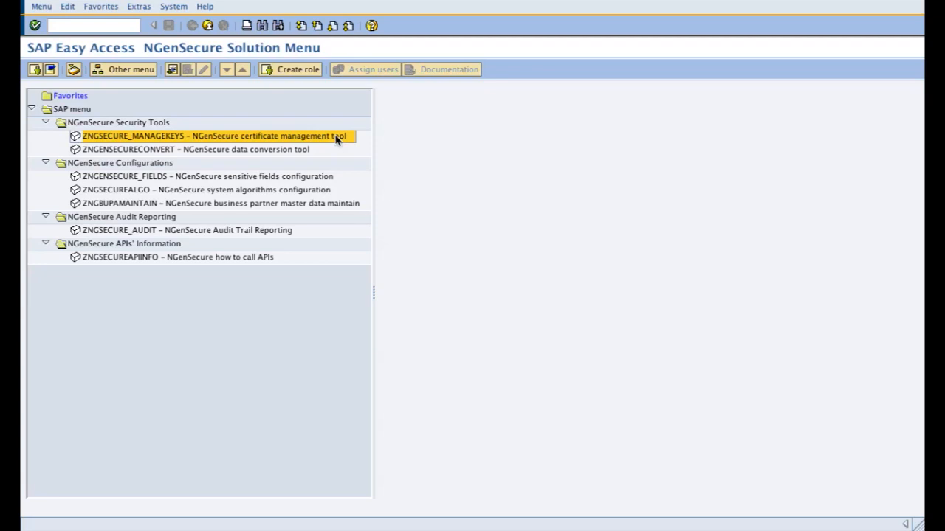
Step: Open the NGenSecure data conversion tool and execute it for table LFA1 with the Create GUIDs in table option
click(279, 152)
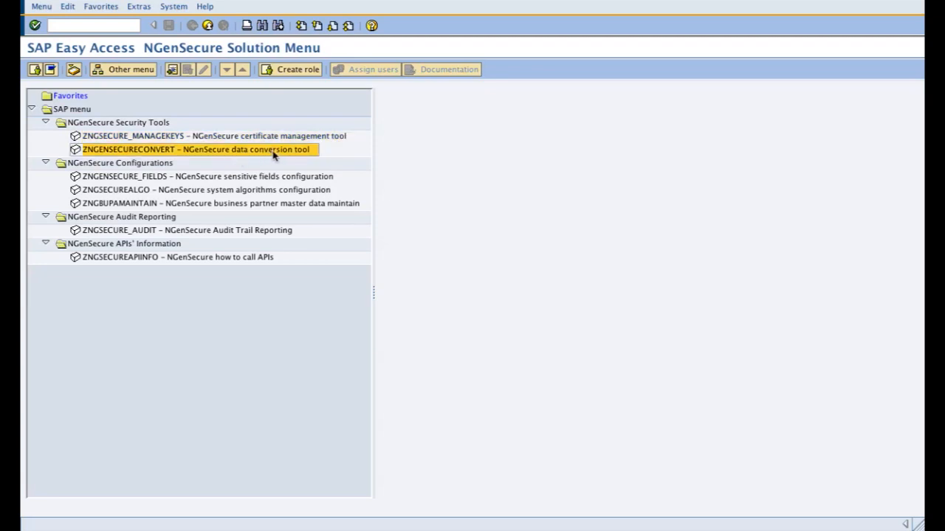
double_click(273, 153)
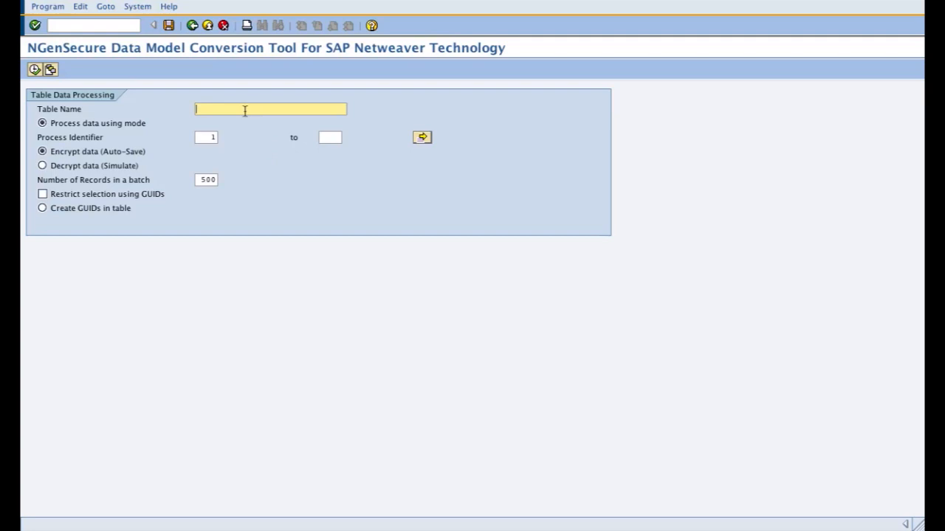
text(L)
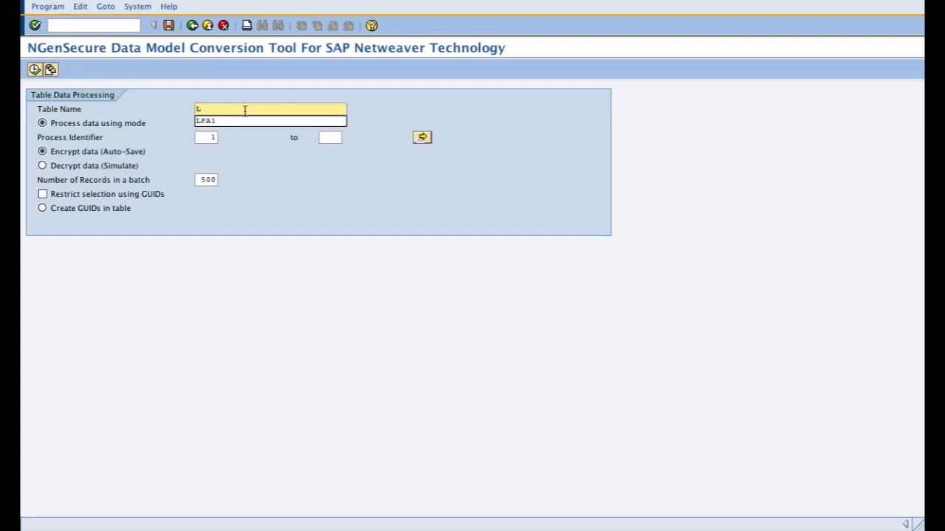
text(FA1)
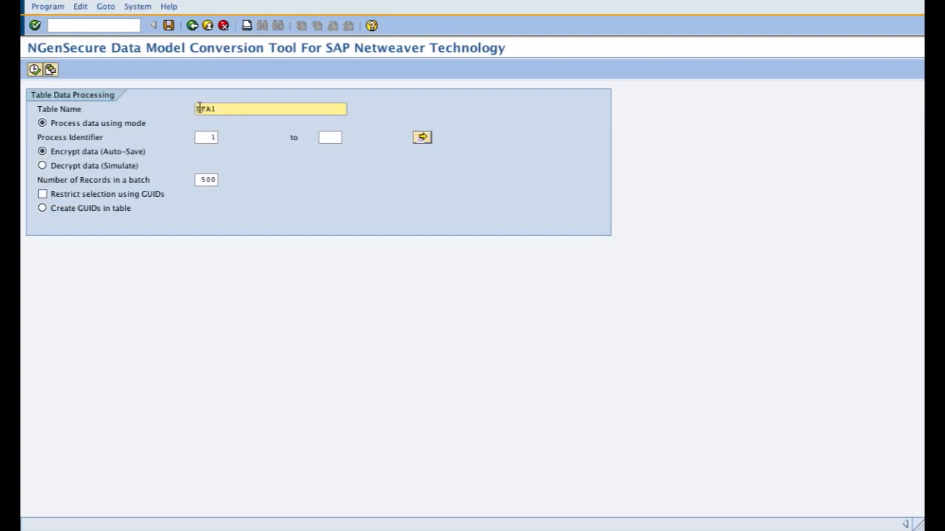
click(103, 212)
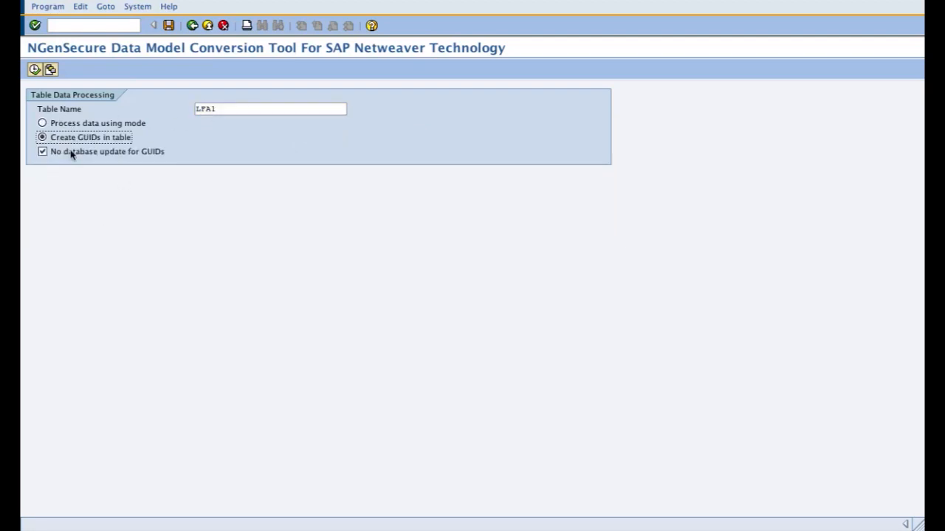
click(33, 73)
click(33, 71)
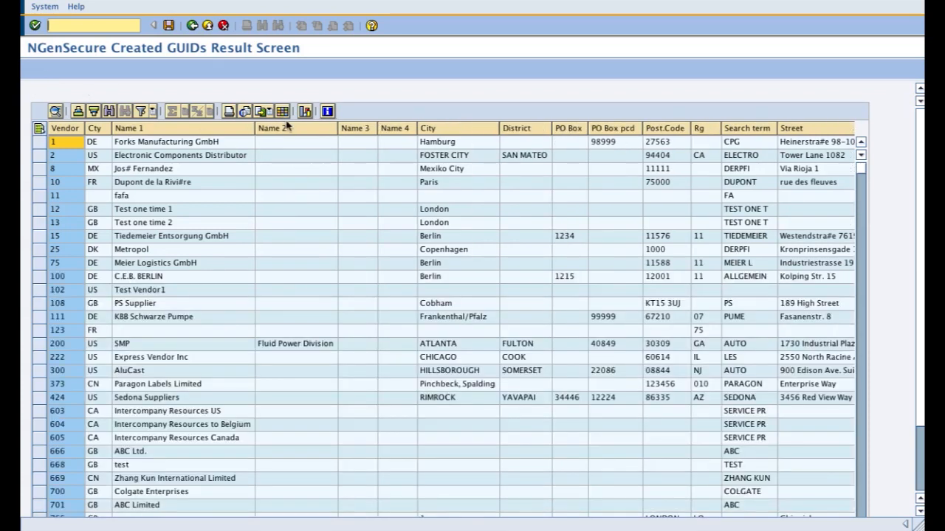
Step: Add the NGenSecure row GUID column to the result list's layout, place it directly after Vendor, and apply the layout
click(282, 111)
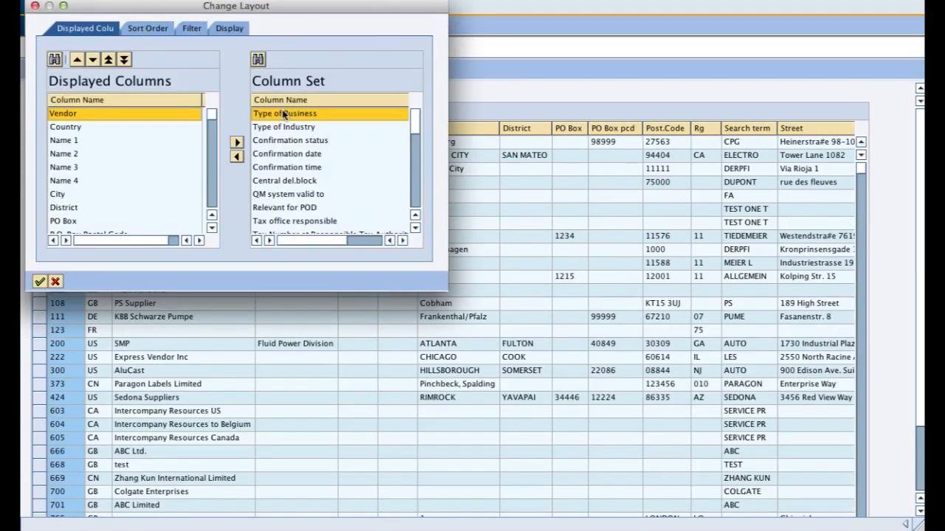
drag(415, 126, 423, 239)
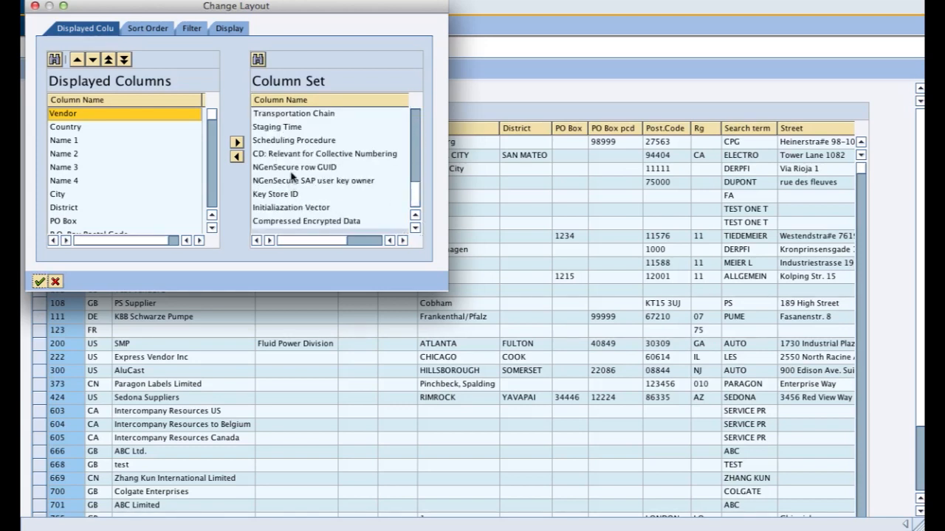
click(292, 169)
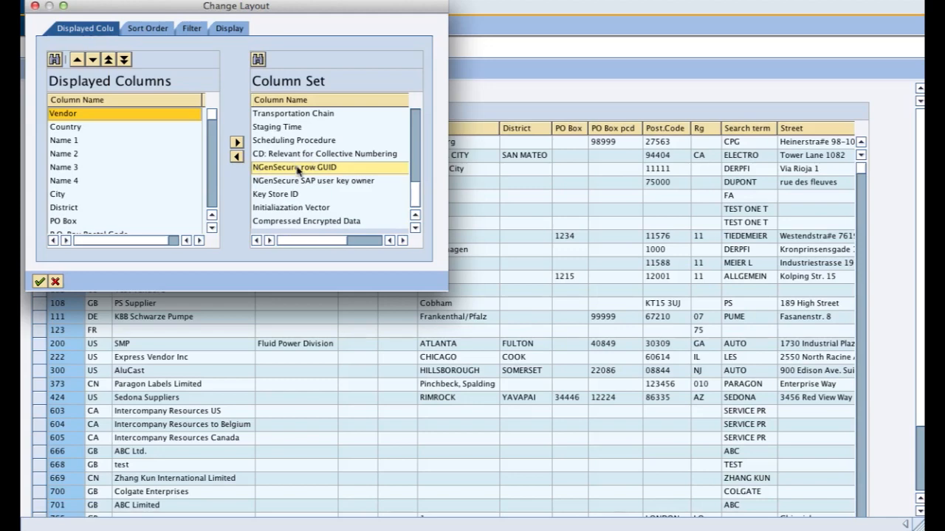
click(236, 156)
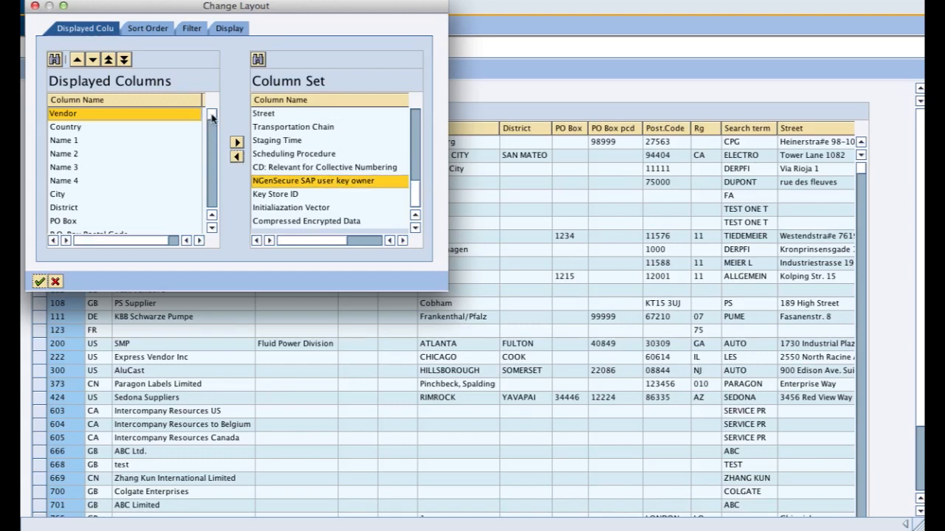
scroll(211, 118, down, 10)
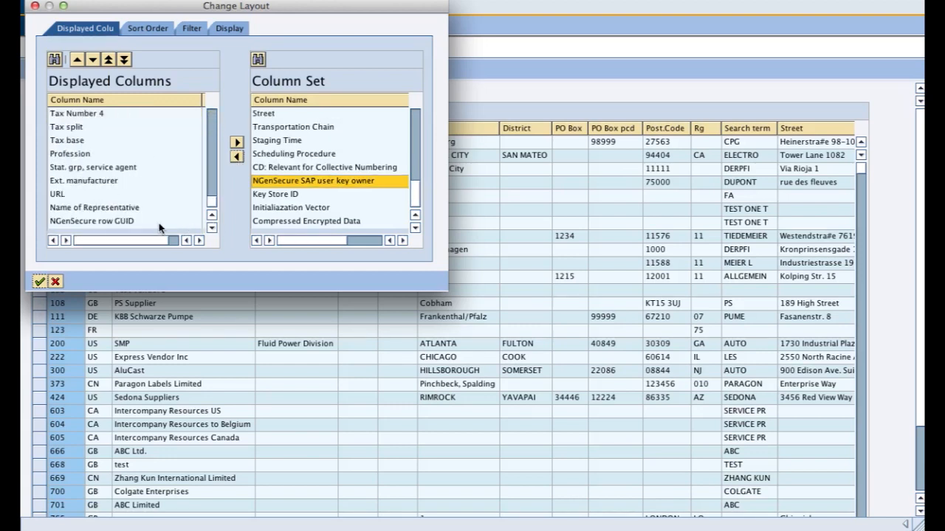
click(158, 223)
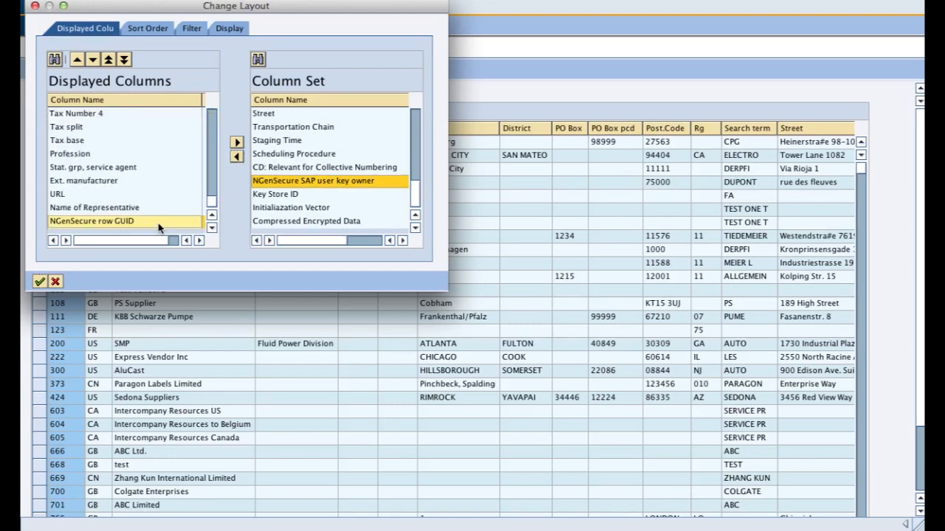
click(108, 60)
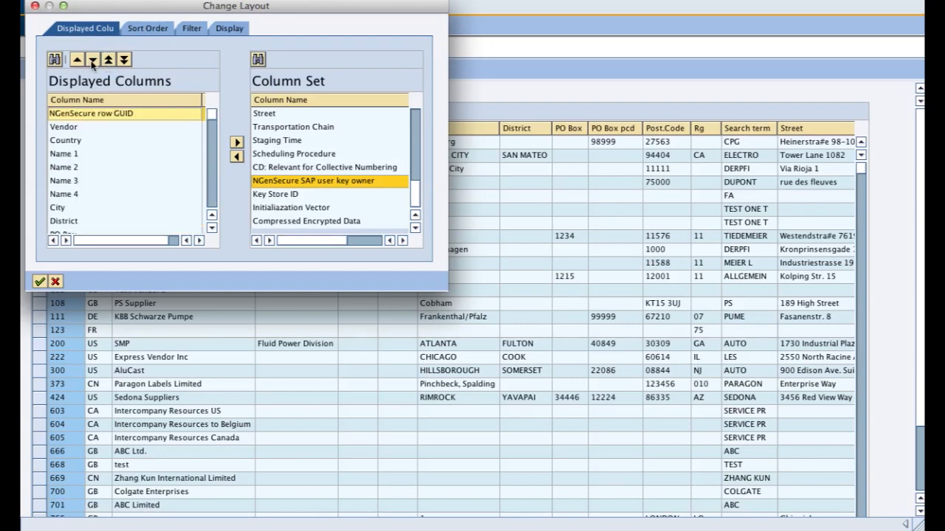
click(91, 61)
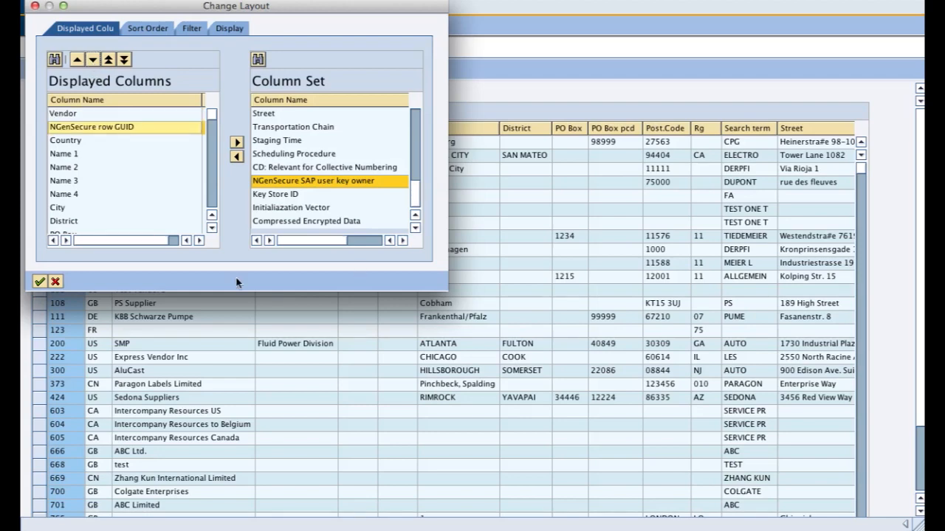
click(40, 283)
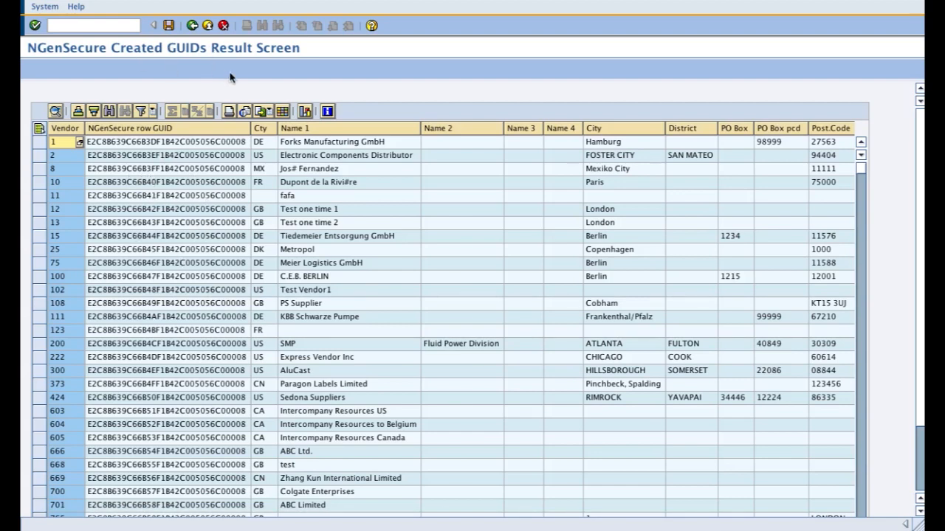
Step: Save the GUIDs created for the vendor records and return to the conversion tool's selection screen
click(169, 26)
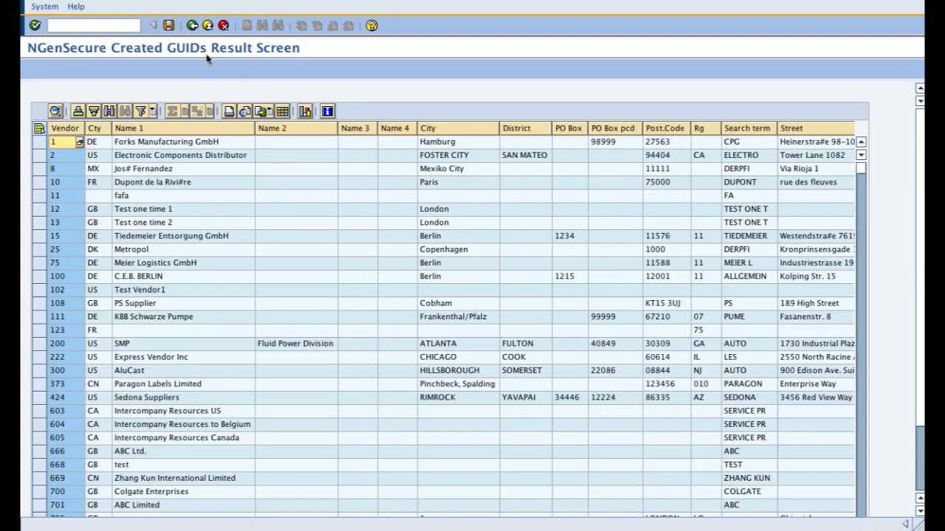
click(191, 26)
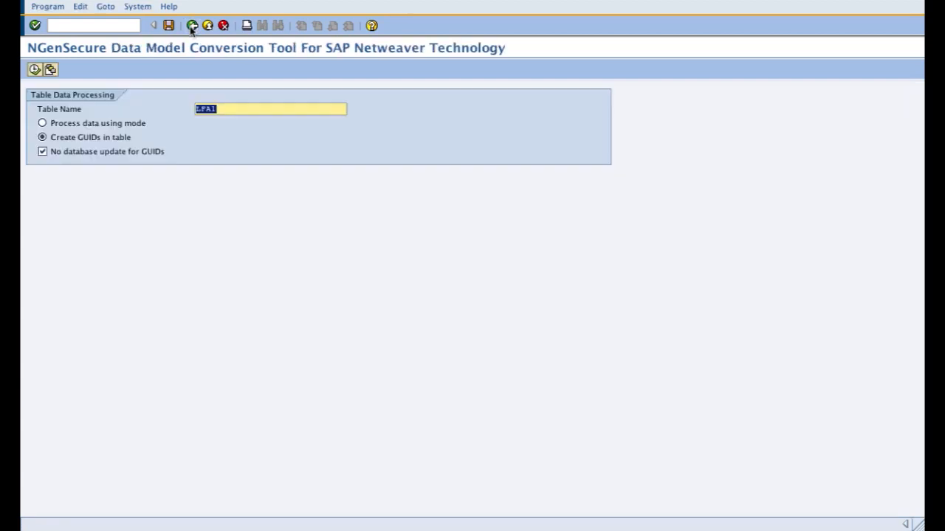
Step: Leave the conversion tool to check the process identifier of the LFA1 fields in the sensitive fields configuration, and return to the solution menu
click(97, 124)
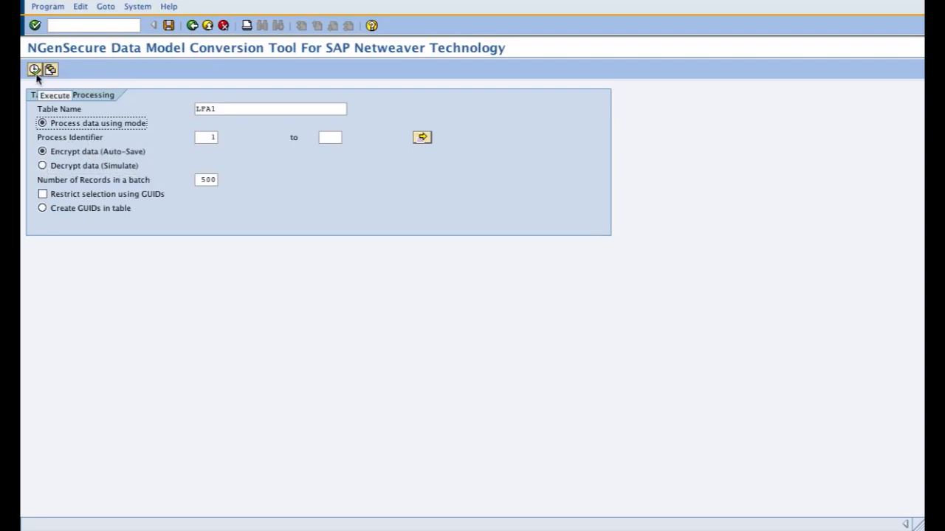
click(214, 137)
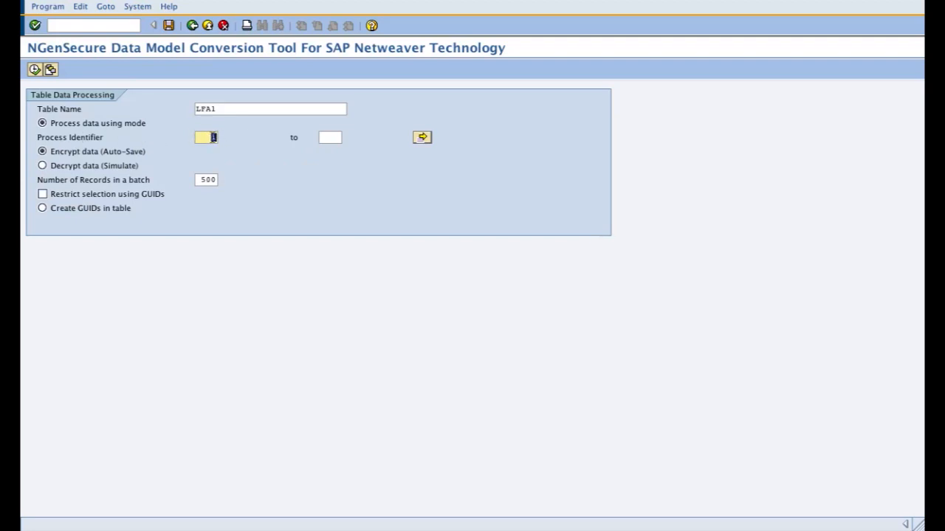
click(192, 27)
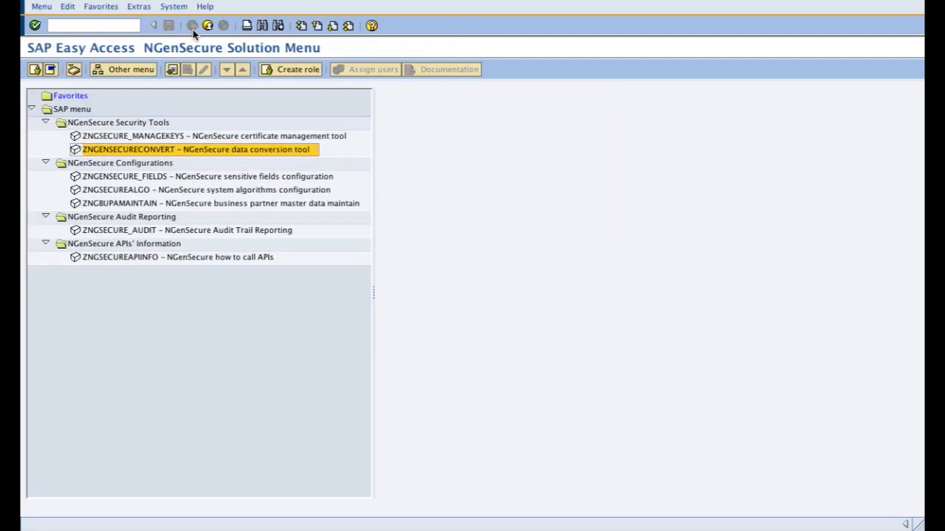
double_click(163, 178)
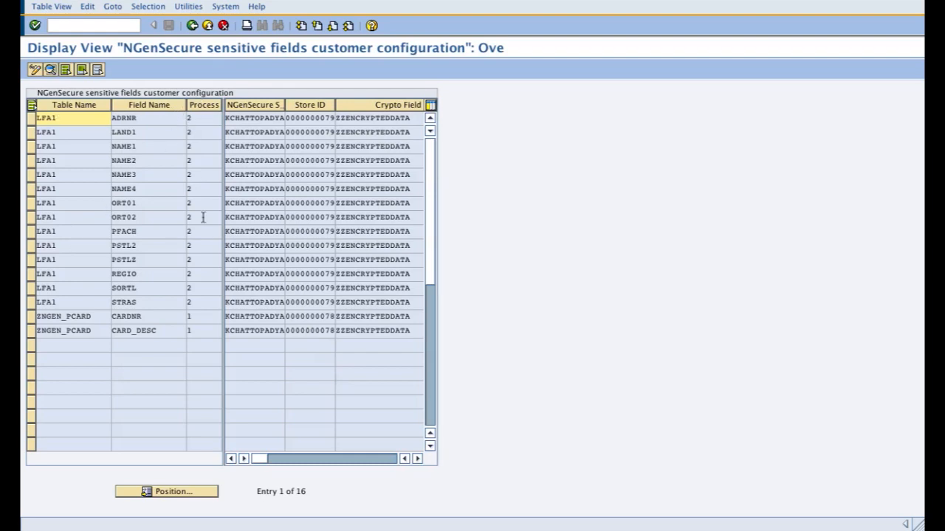
click(192, 26)
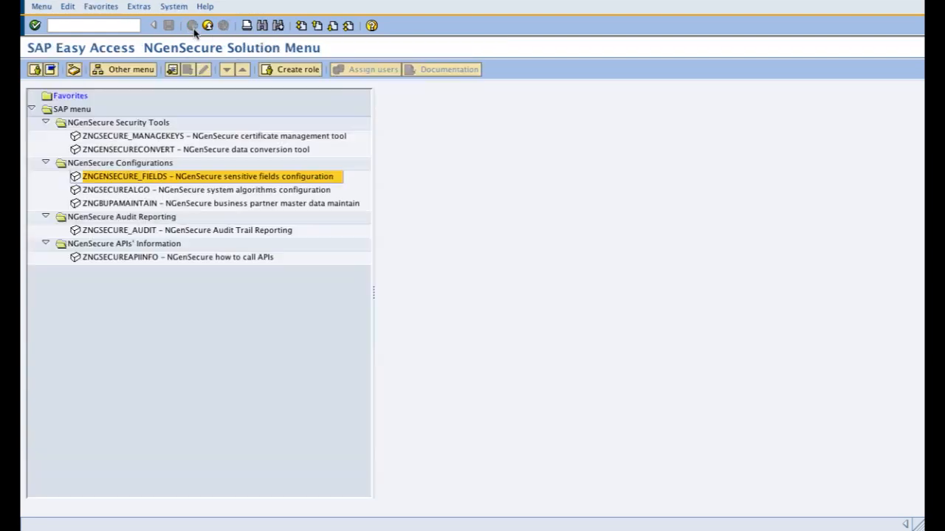
Step: Reopen the data conversion tool, load the ZVENDORMASTER variant for encrypting LFA1 with process identifier 2, and execute it
double_click(154, 150)
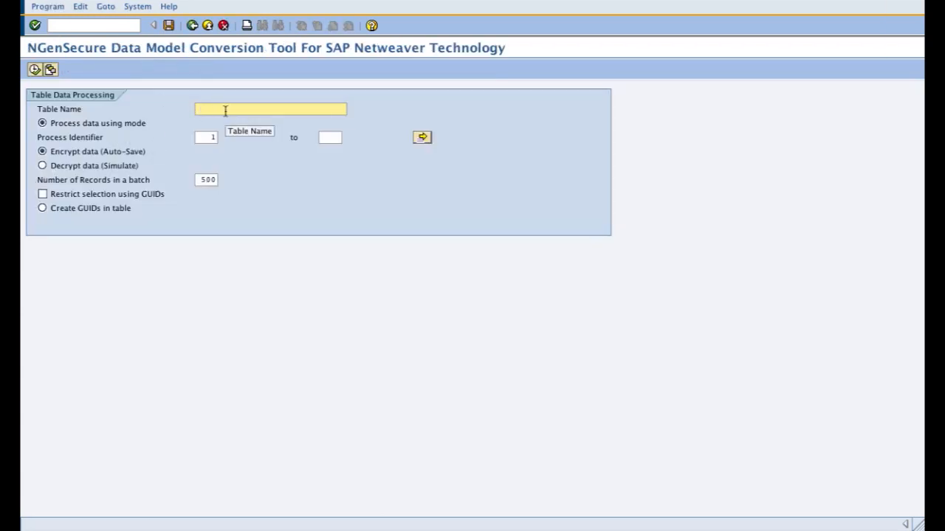
click(52, 71)
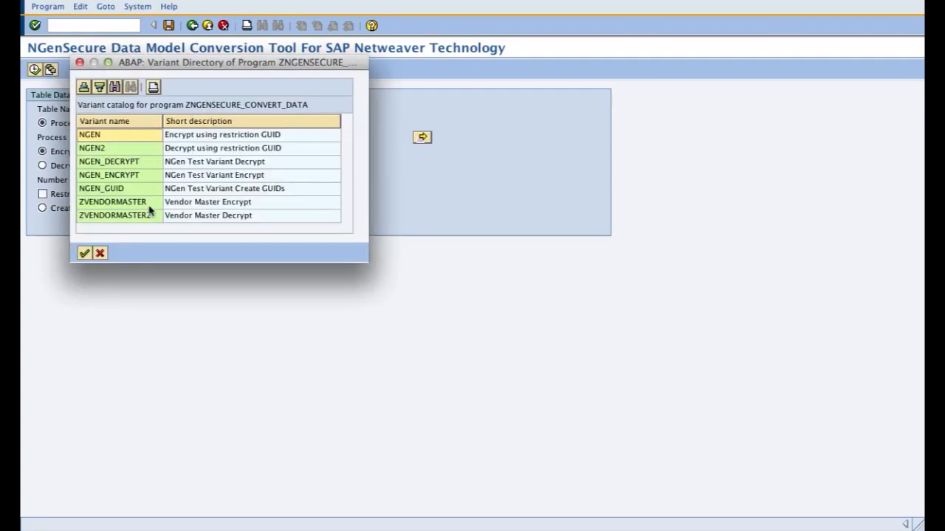
click(153, 207)
double_click(154, 207)
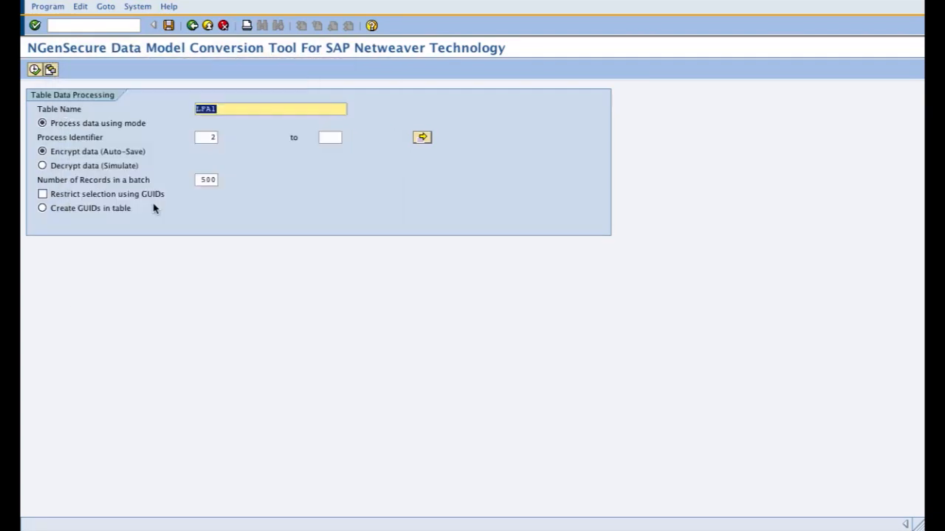
click(206, 137)
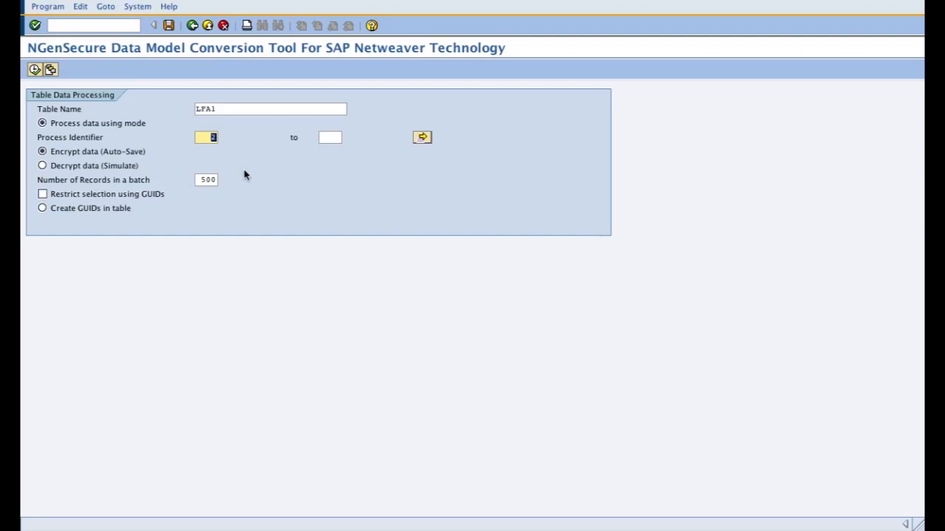
click(202, 179)
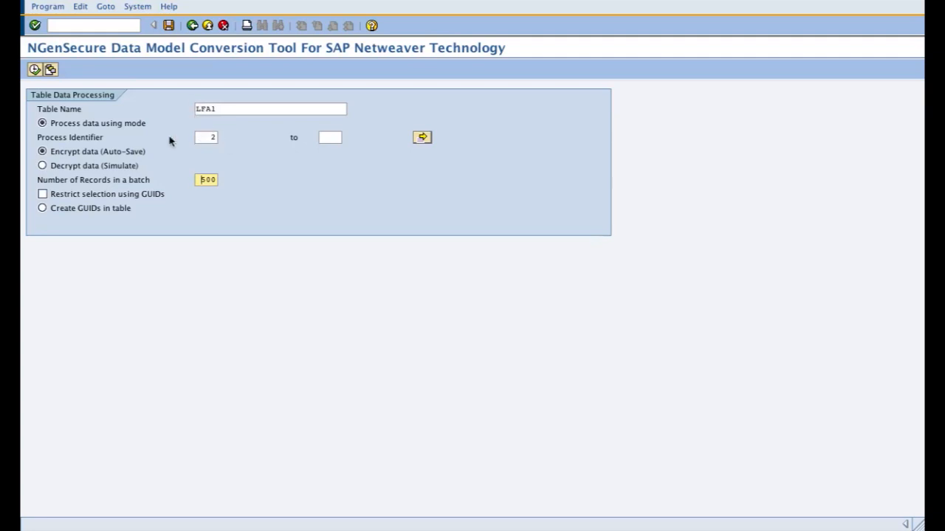
click(34, 71)
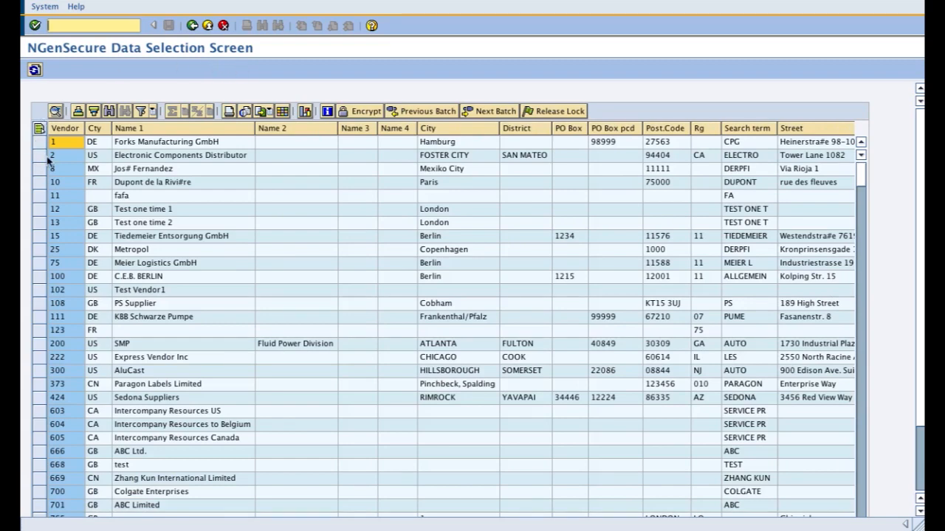
Step: Check the layout's available columns for the NGenSecure fields, from row GUID to Compressed Encrypted Data, and close the layout settings without applying
click(285, 115)
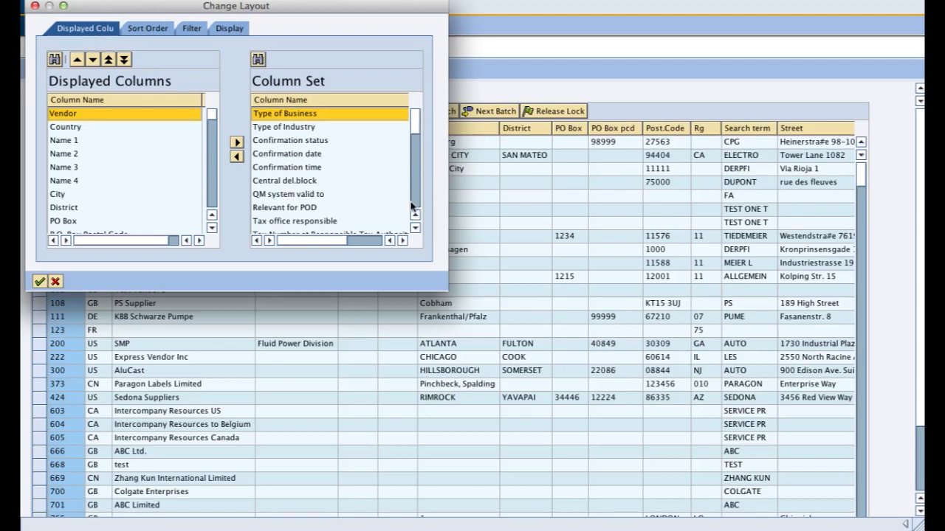
click(417, 177)
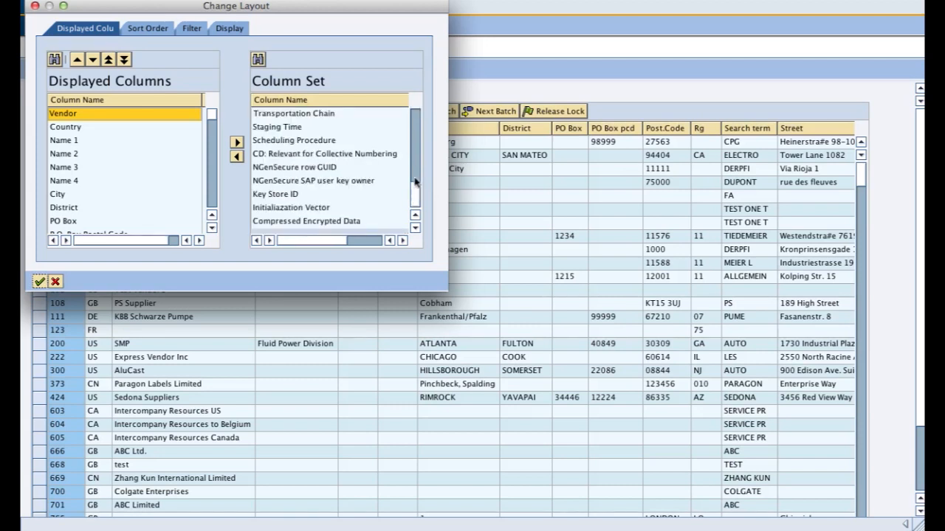
click(295, 179)
click(293, 194)
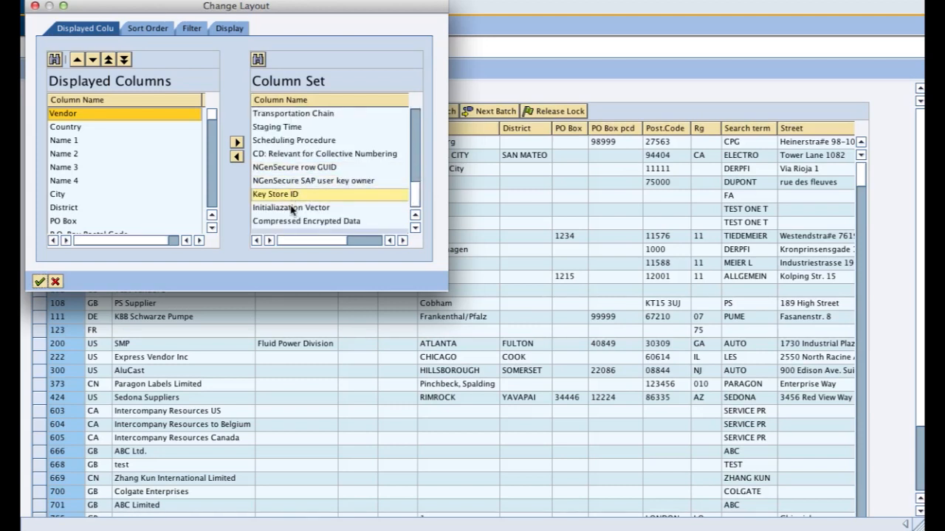
click(301, 220)
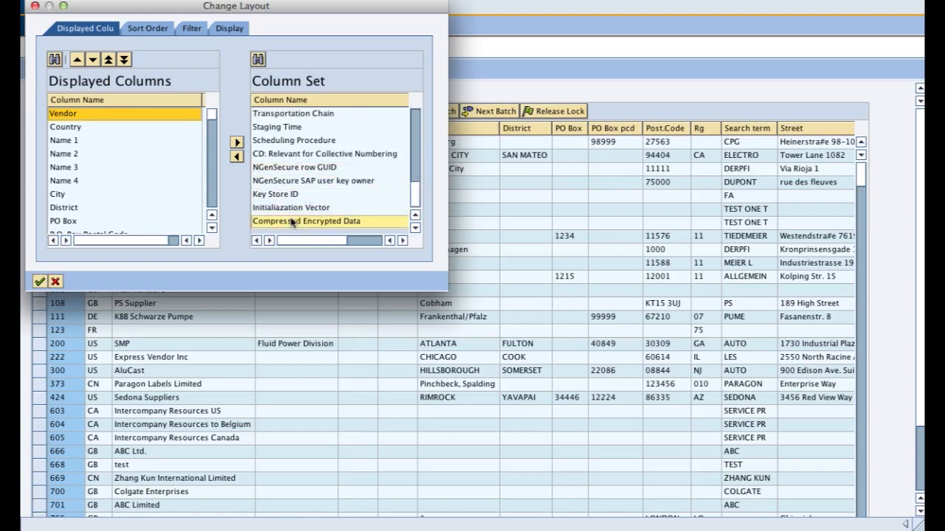
click(55, 282)
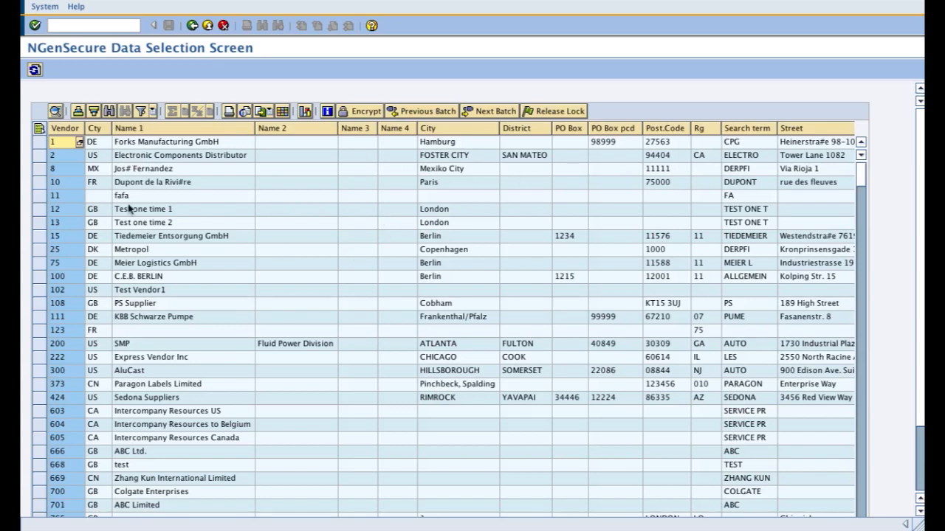
Step: Review the unencrypted vendor columns from District through Address and the following name fields, and return to the Vendor column
click(39, 132)
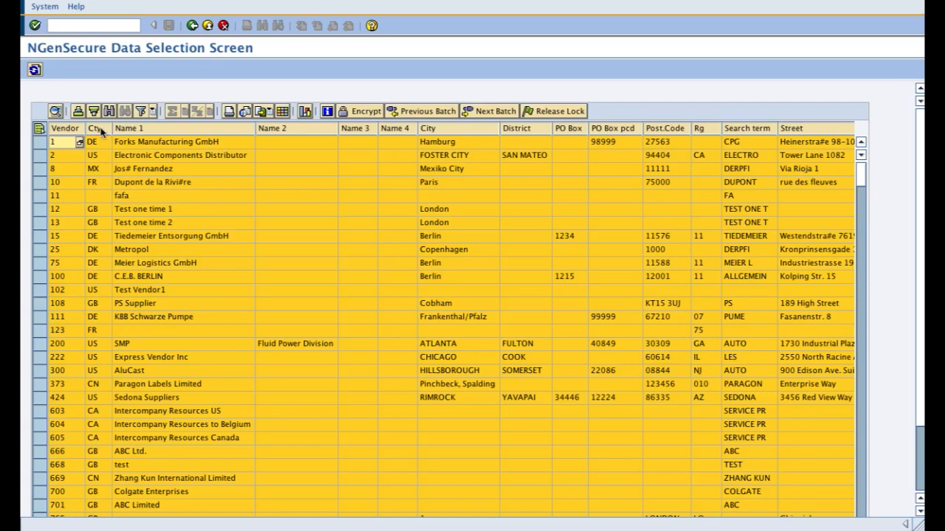
click(656, 143)
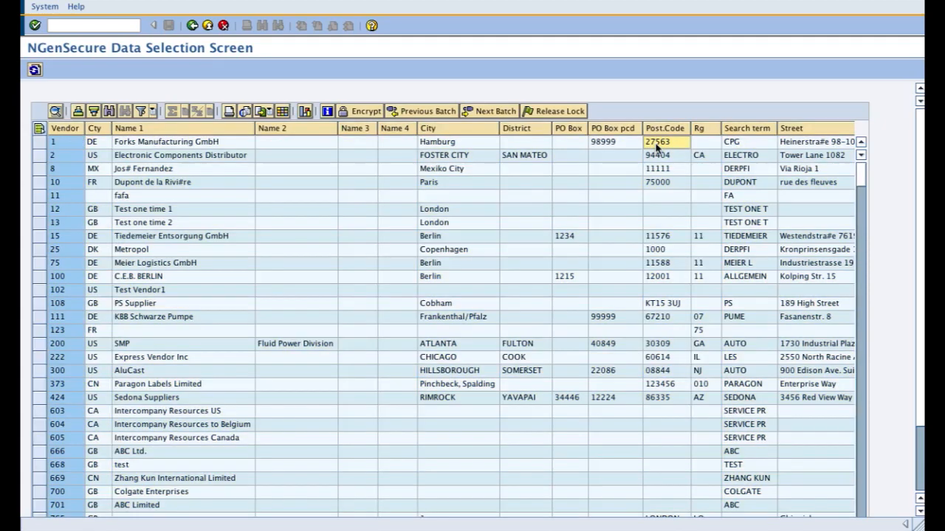
key(Tab)
key(Tab)
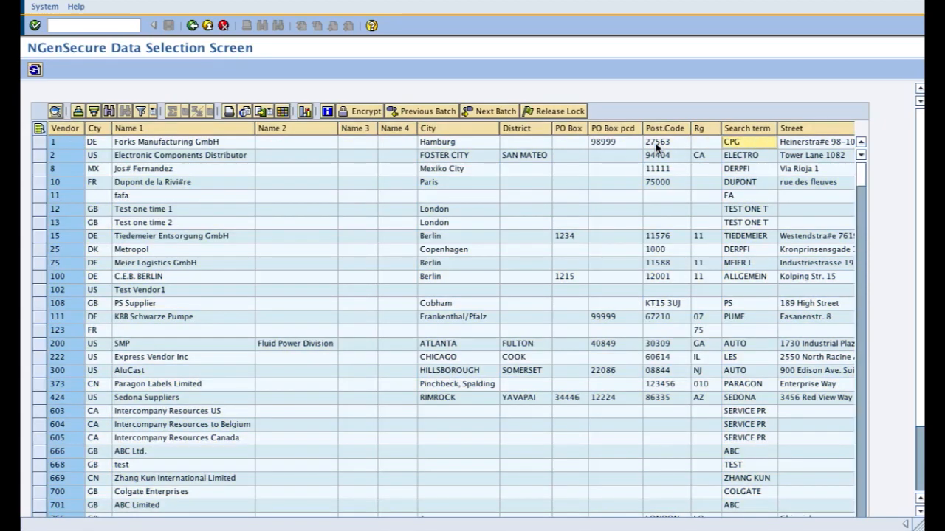
key(Tab)
key(Tab)
key(Tab)
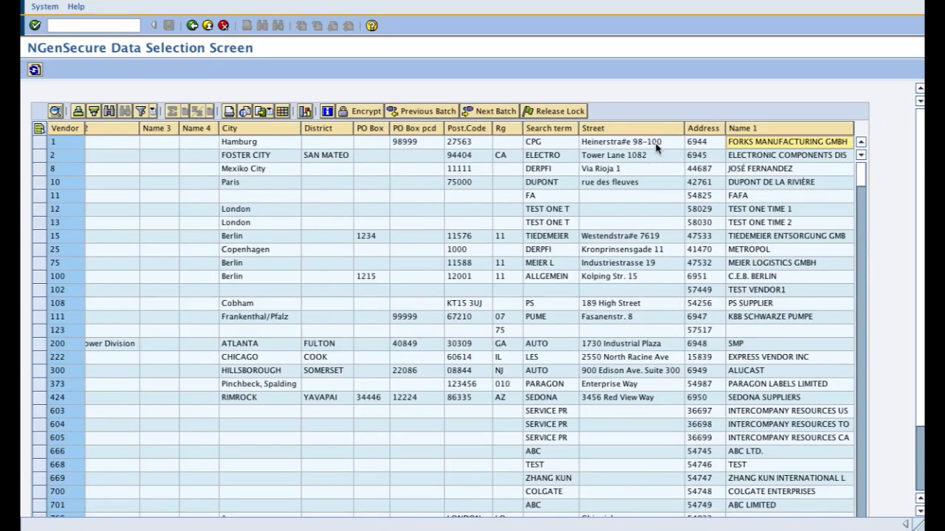
key(Right)
key(Right)
key(Right)
key(Left)
key(Left)
key(Left)
key(Left)
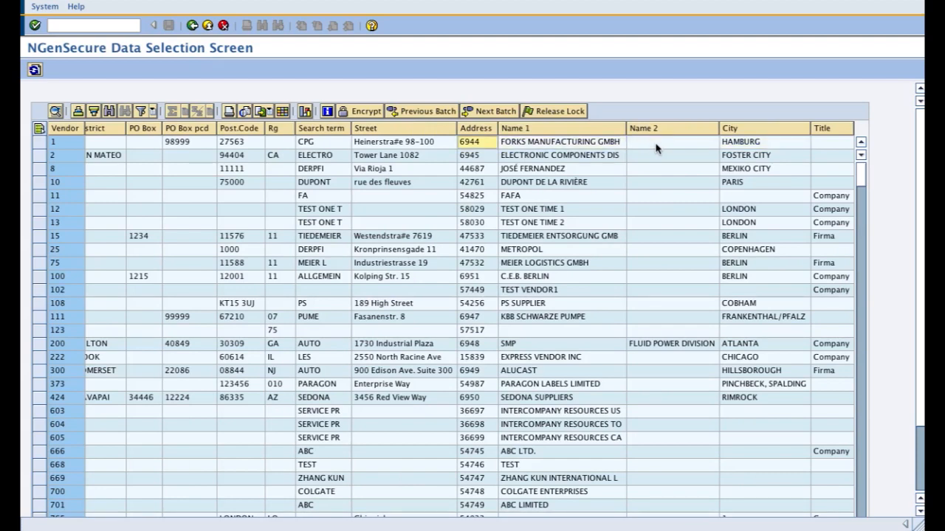
click(479, 128)
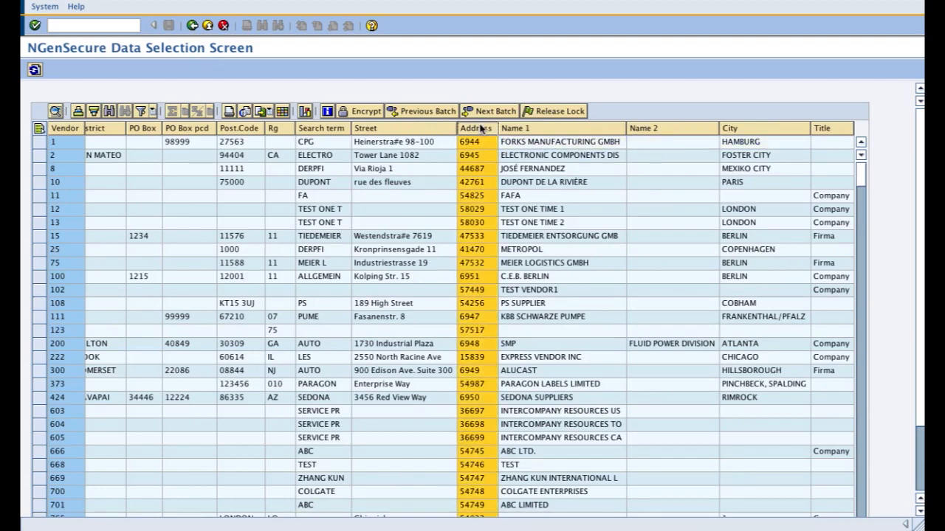
mouse_move(480, 128)
mouse_down()
mouse_move(345, 129)
mouse_move(480, 131)
mouse_up()
click(369, 144)
key(Left)
key(Left)
key(Left)
key(Left)
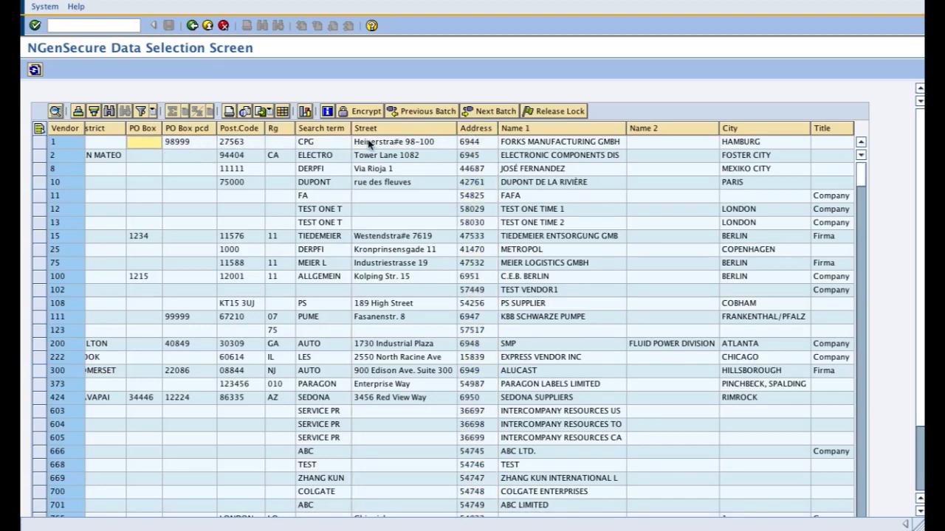
key(Left)
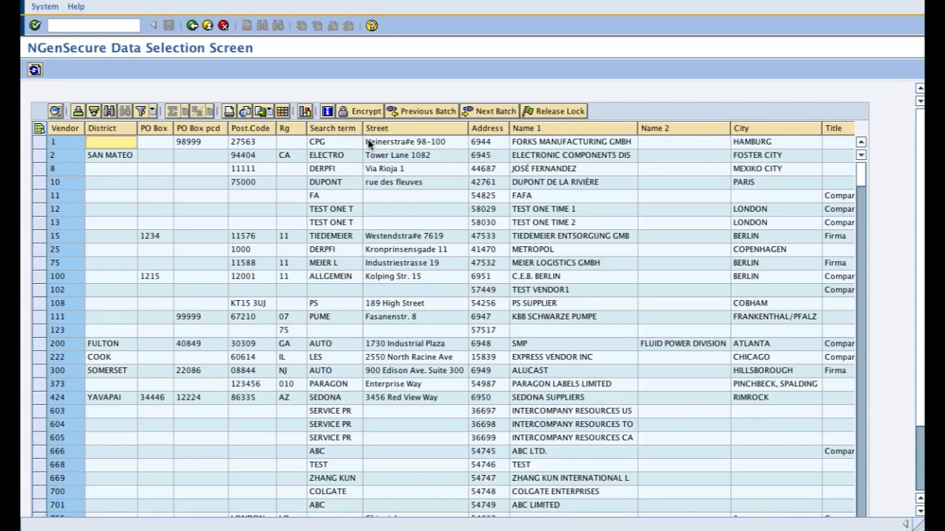
key(Left)
key(Left)
key(Left)
key(Left)
key(Left)
key(Left)
key(Left)
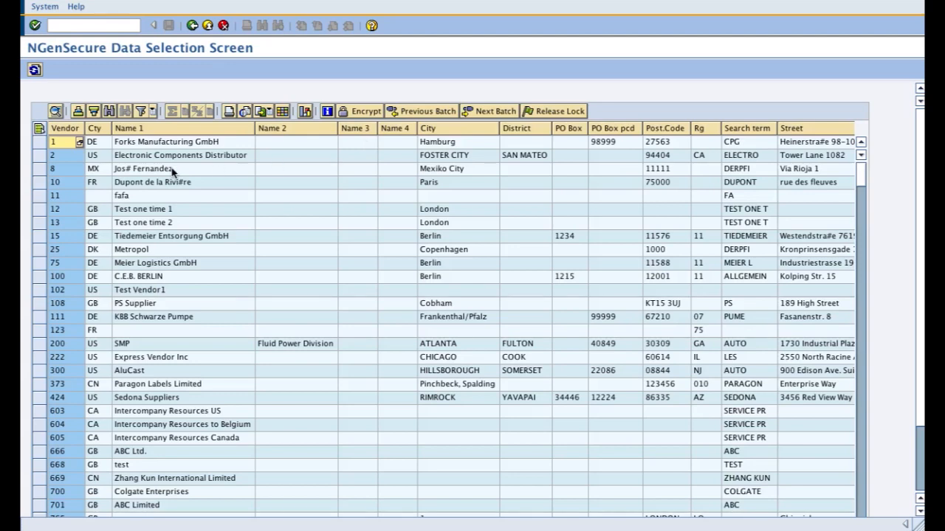
Step: Select all vendor records in the list and encrypt them, entering the passphrase to authenticate and start the process
click(40, 131)
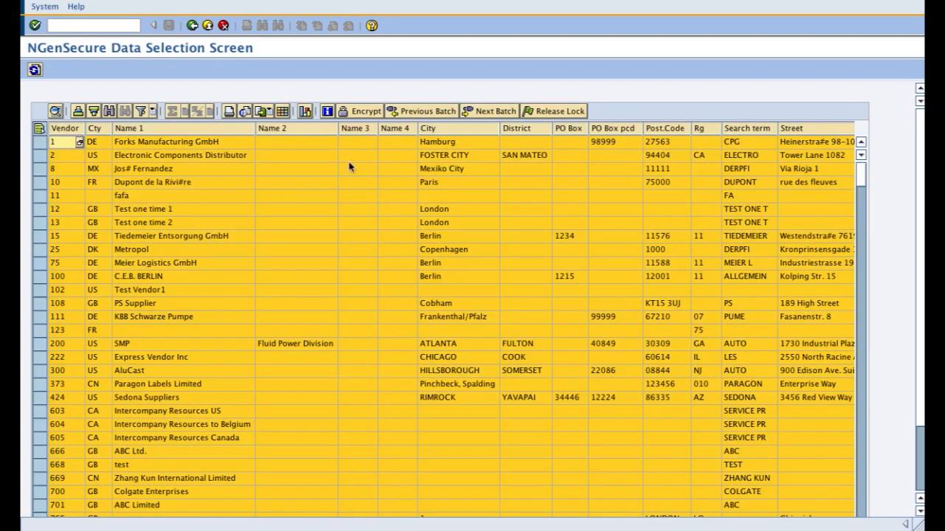
click(355, 115)
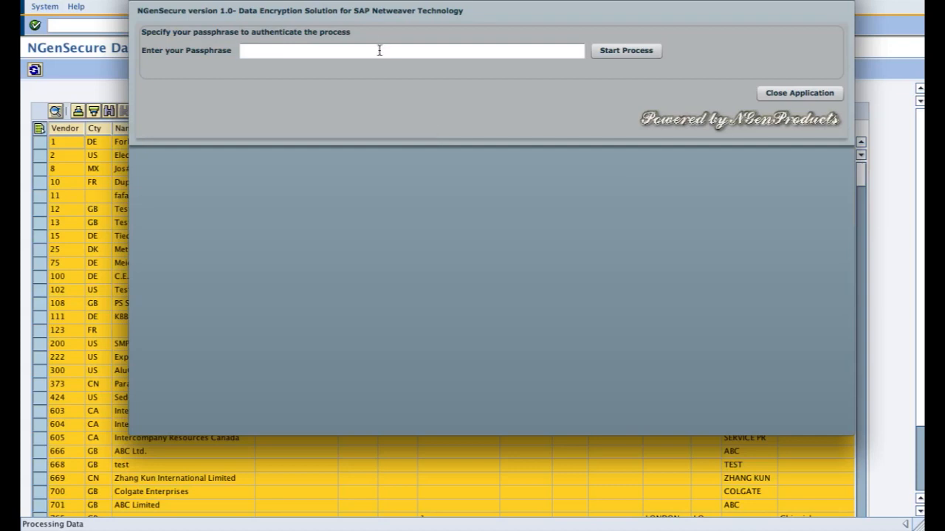
click(379, 50)
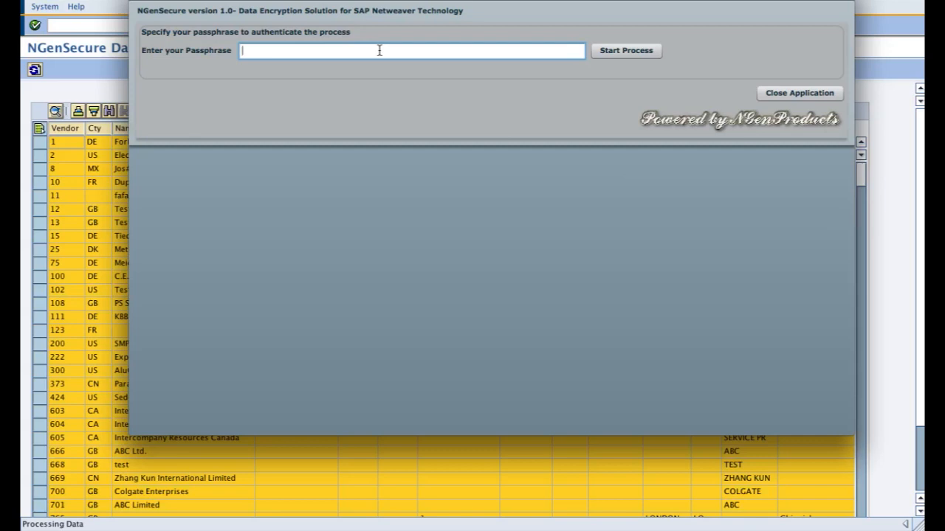
text(***********)
click(617, 52)
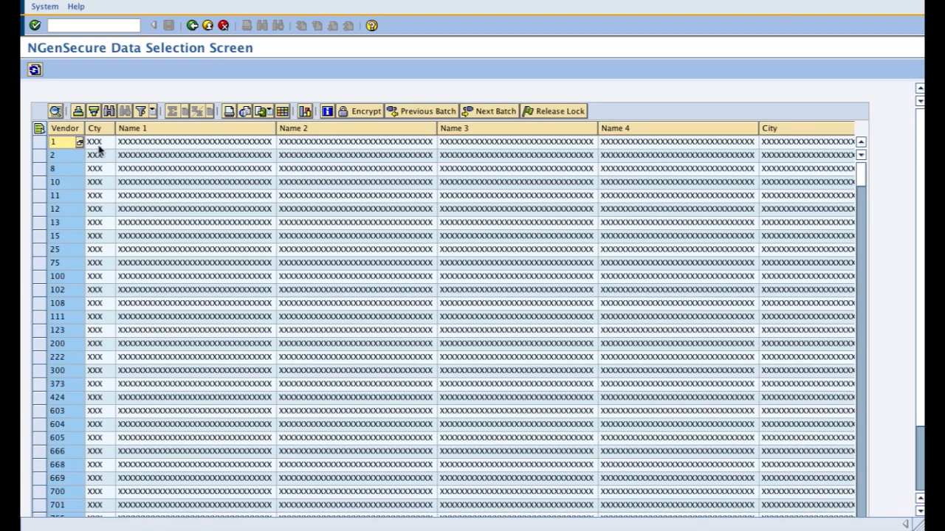
Step: Examine the encrypted vendor fields across the list, from Cty and Name 1 through Street and Address
click(405, 142)
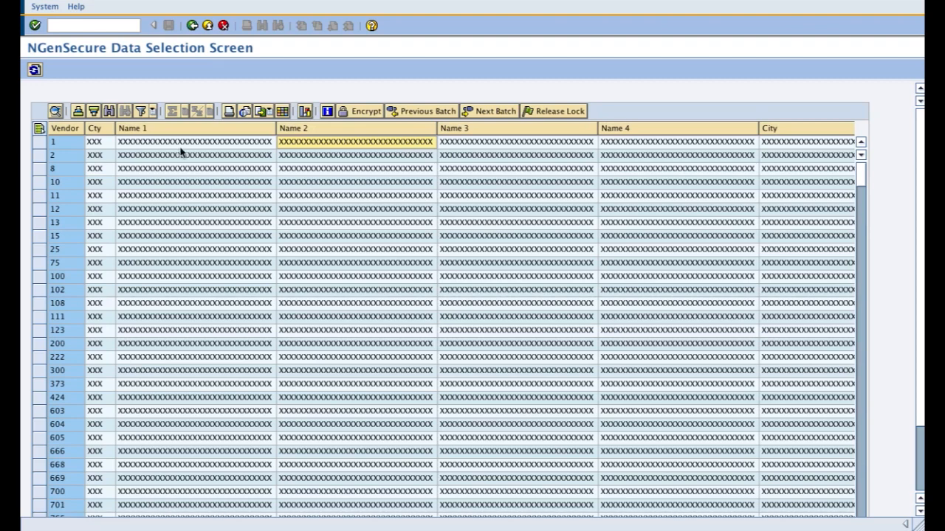
click(96, 144)
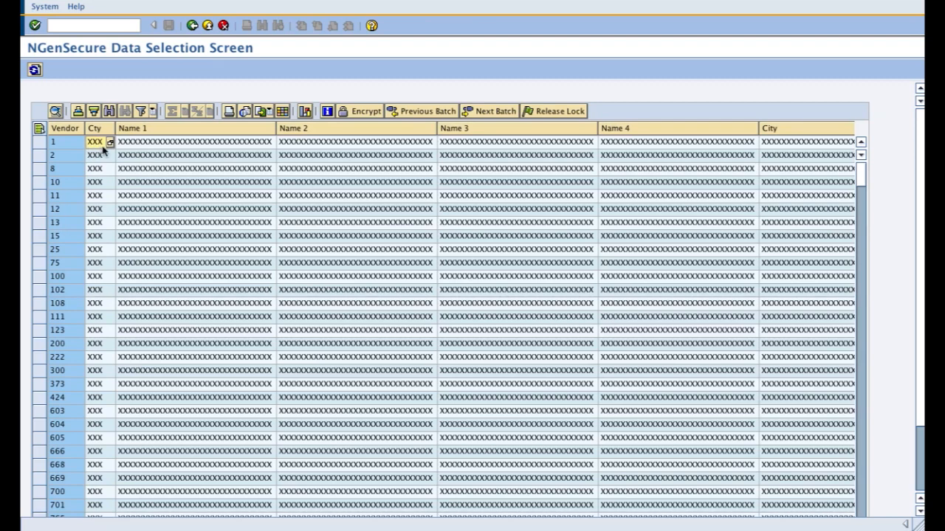
click(138, 144)
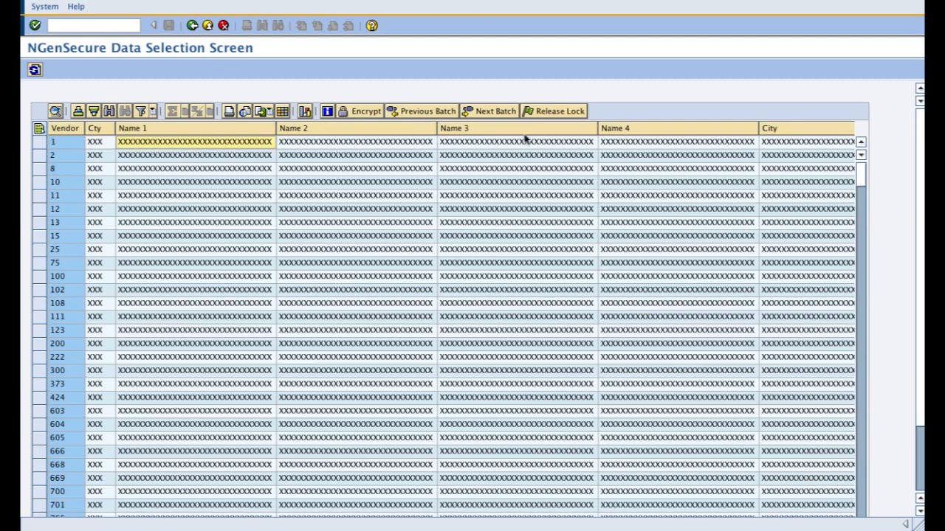
click(635, 147)
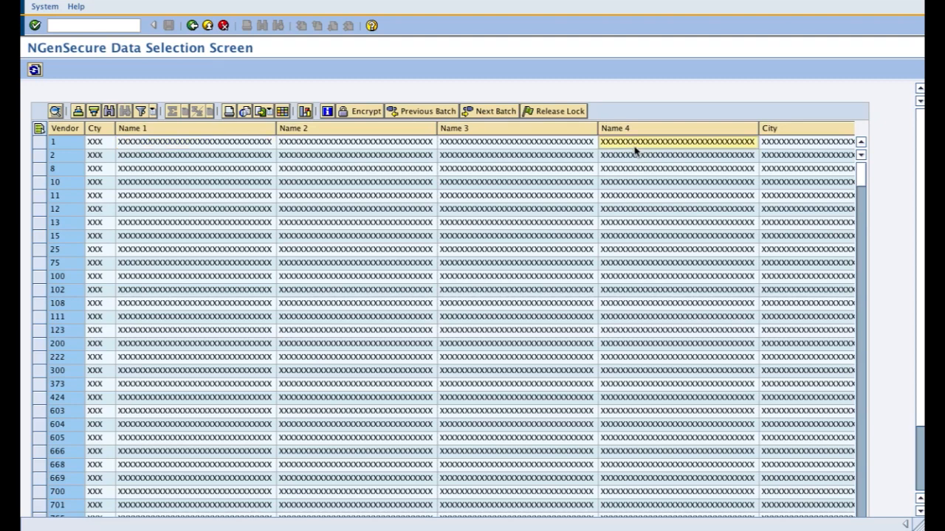
key(Tab)
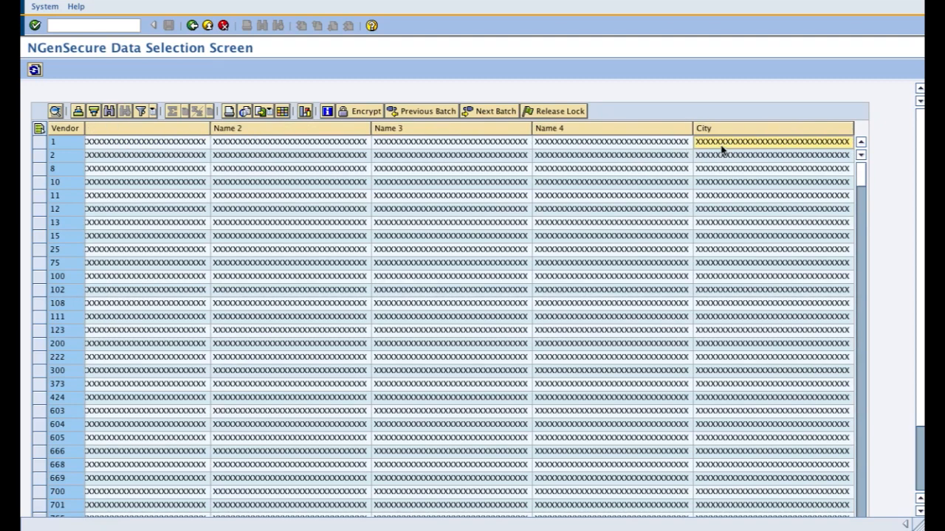
key(Tab)
key(Tab)
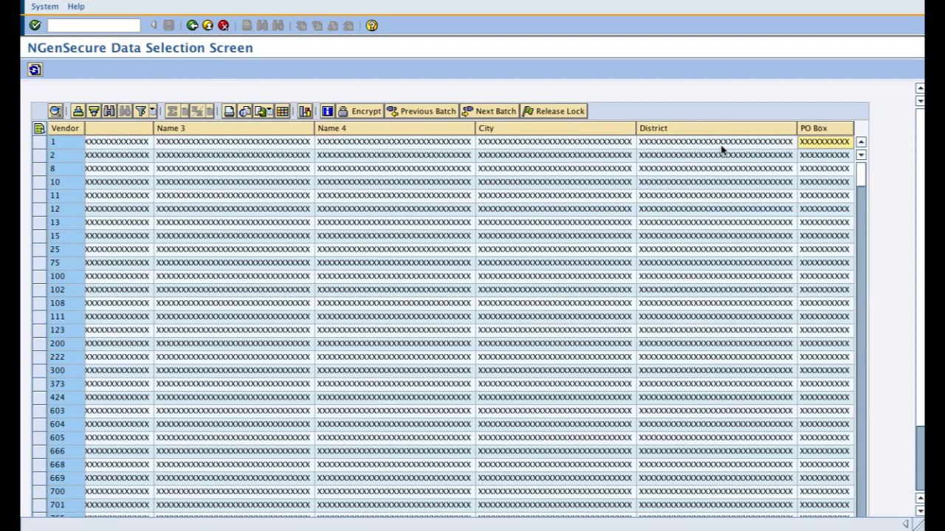
key(Tab)
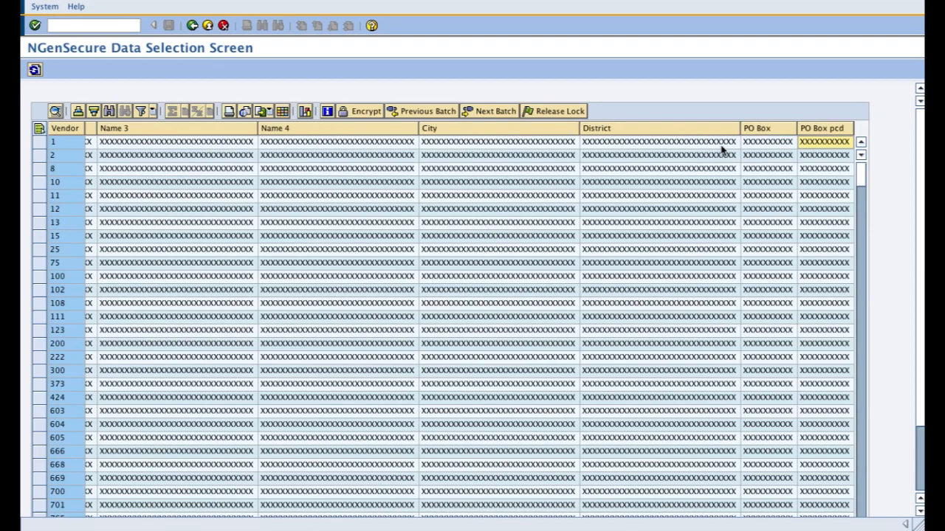
key(Tab)
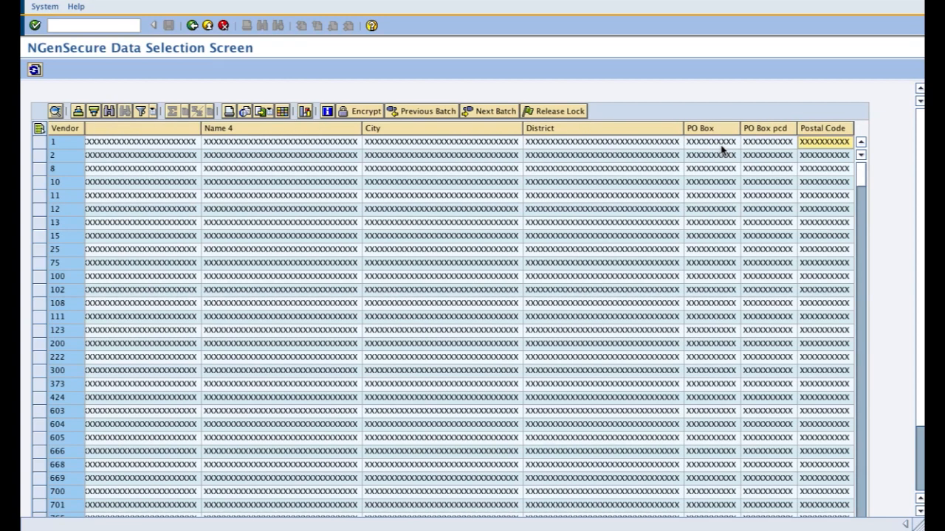
key(Tab)
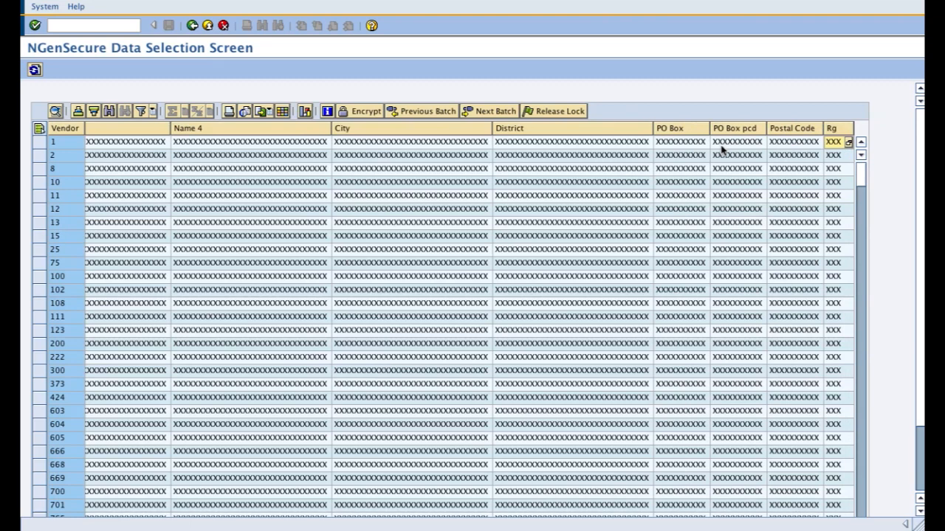
key(Tab)
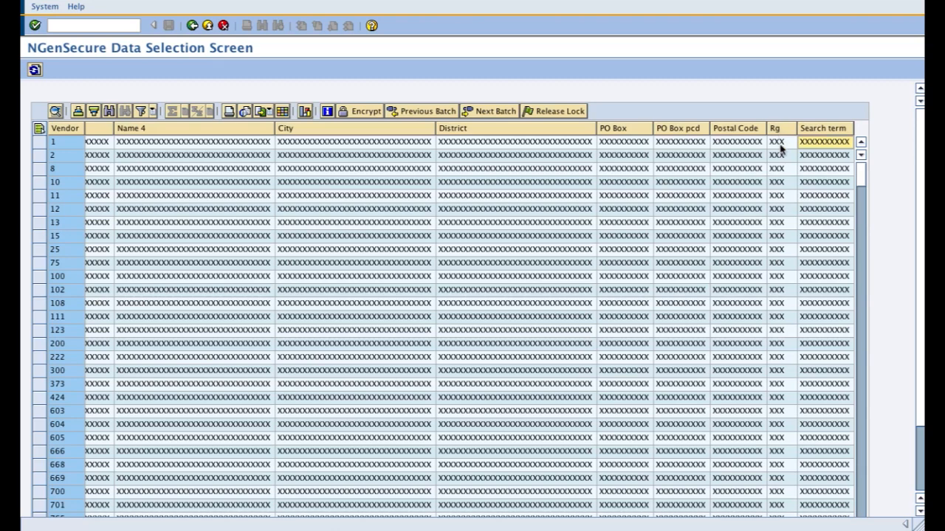
key(Tab)
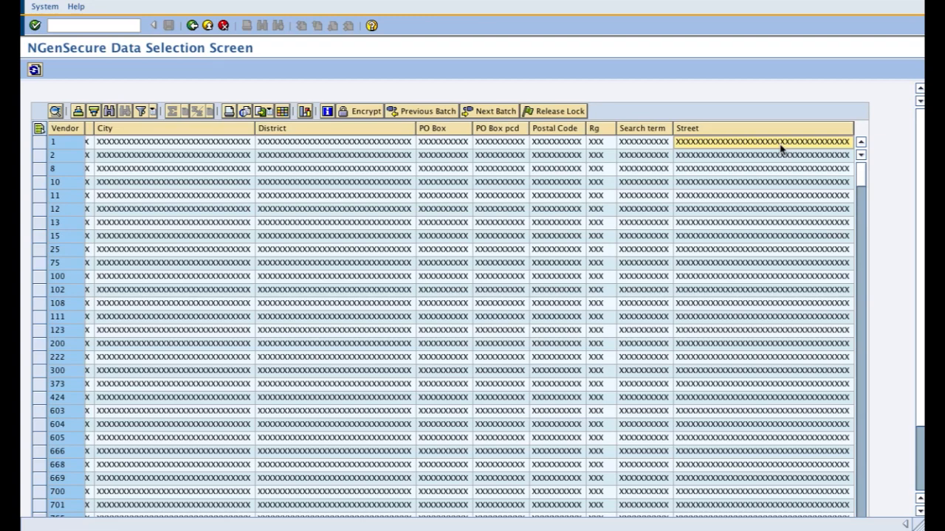
key(Tab)
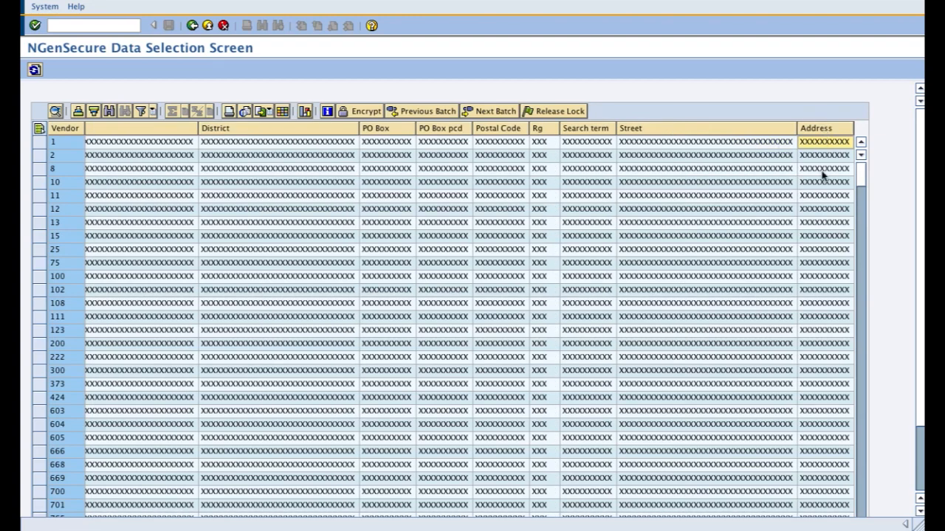
Step: Examine the vendor columns beyond Address, from the second Name 1 and City through Created by and Group
key(Tab)
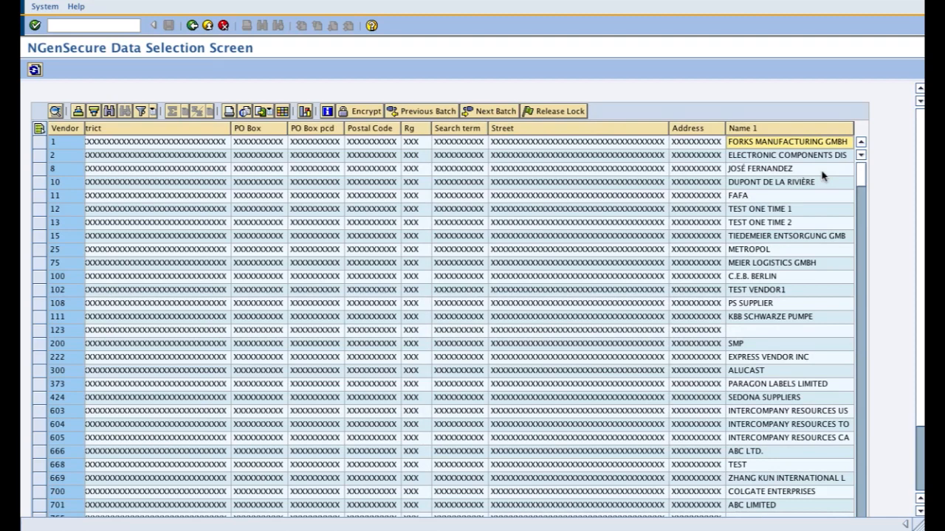
key(Tab)
key(Tab)
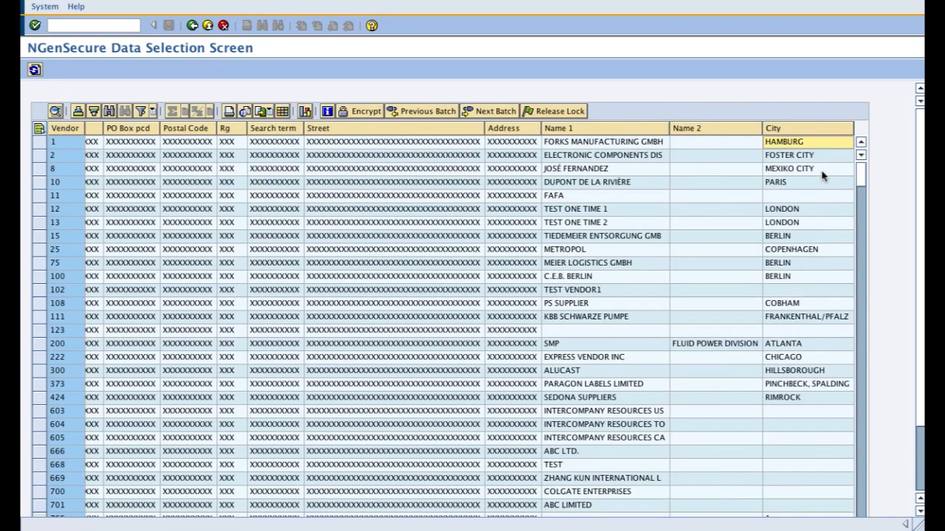
key(Tab)
key(Tab)
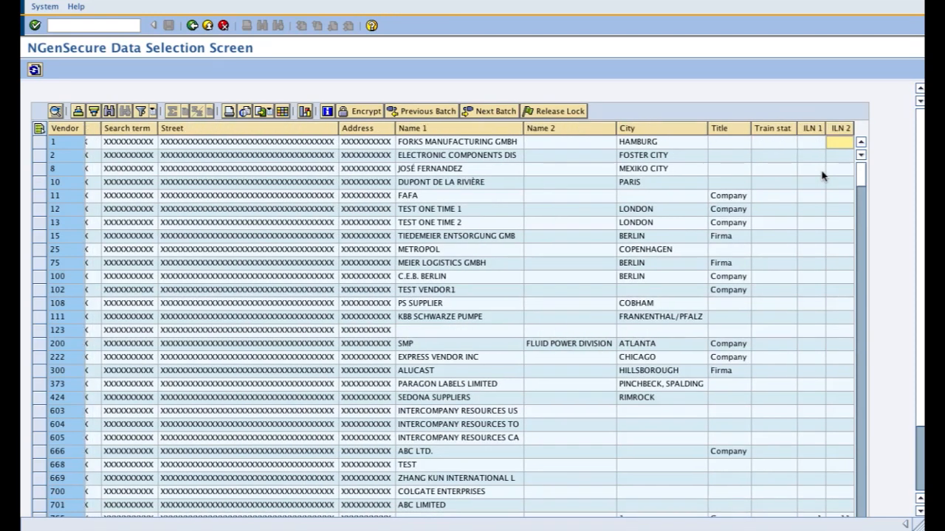
key(Tab)
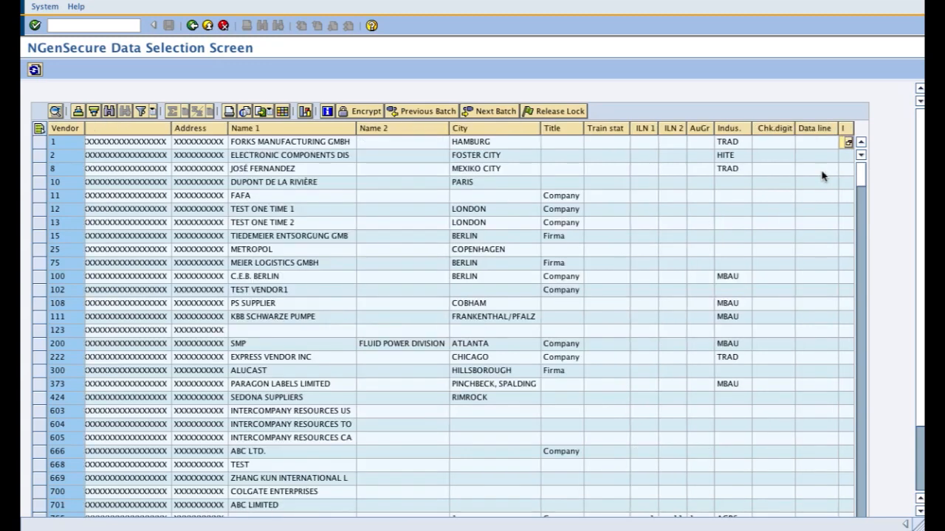
key(Tab)
key(Right)
key(Right)
key(Left)
key(Left)
key(Left)
key(Left)
key(Left)
key(Left)
key(Left)
key(Left)
key(Left)
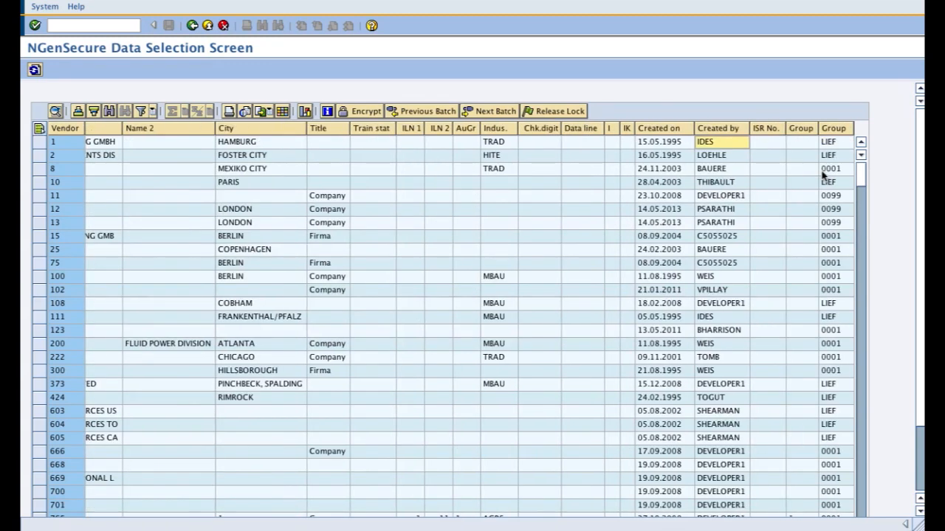
Step: Review the encrypted vendor fields from Street through District and Cty, and return to the Vendor column
key(Left)
key(Left)
key(Left)
key(Left)
key(Left)
key(Left)
key(Left)
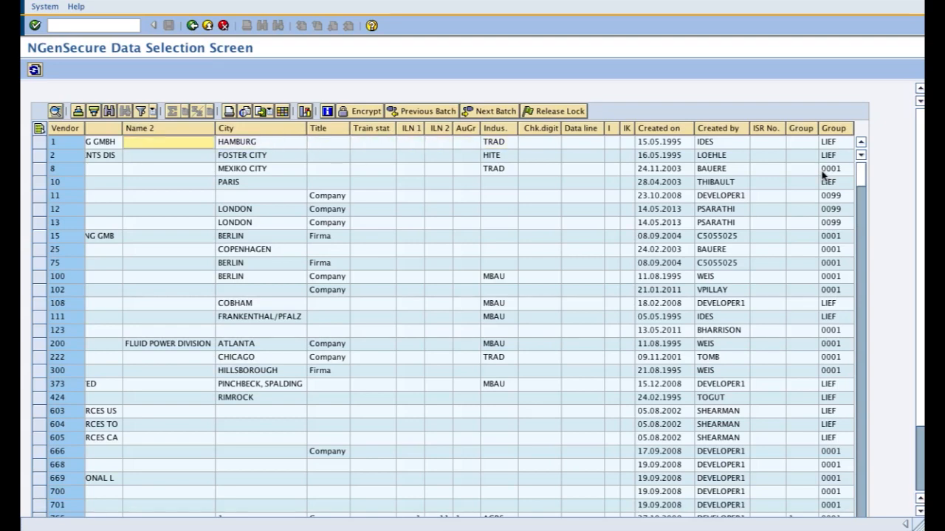
key(Left)
key(Left)
key(Left)
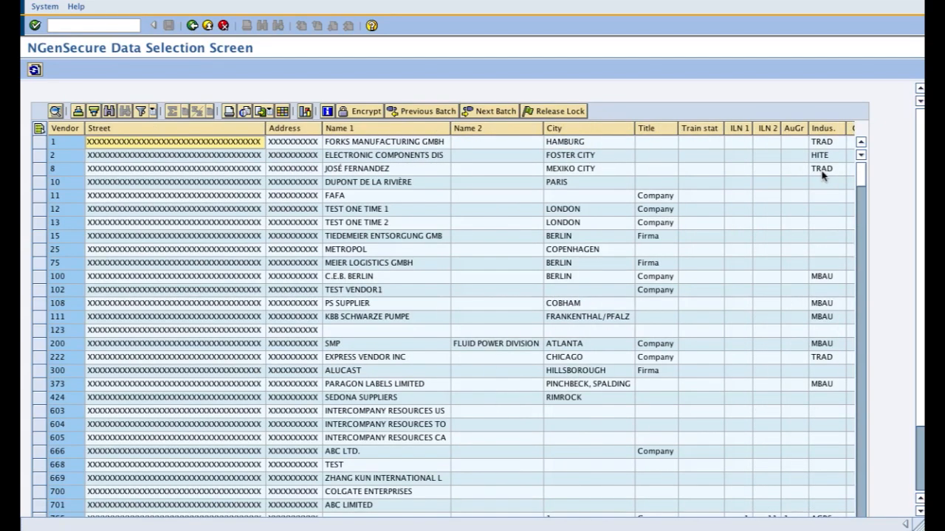
key(Left)
key(Left)
key(Left)
key(Left)
key(Left)
key(Left)
key(Left)
key(Left)
key(Left)
key(Left)
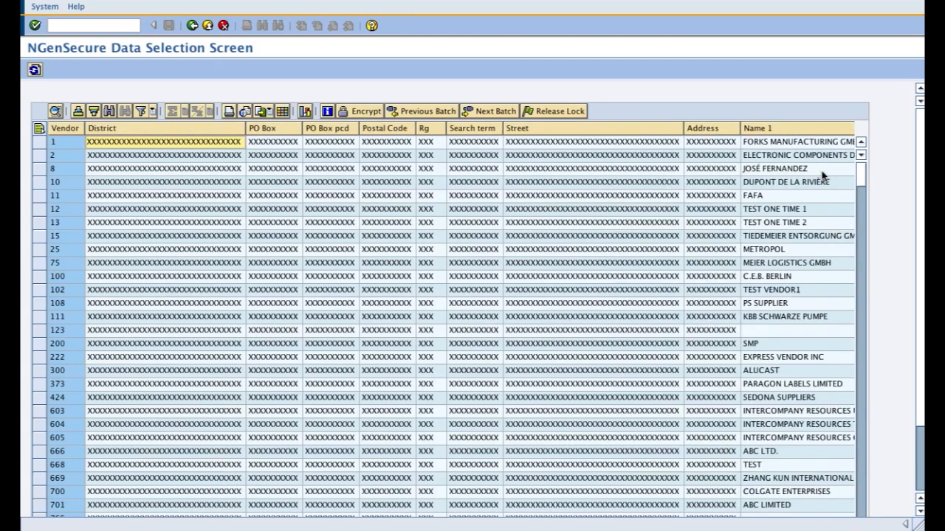
key(Left)
key(Left)
key(Left)
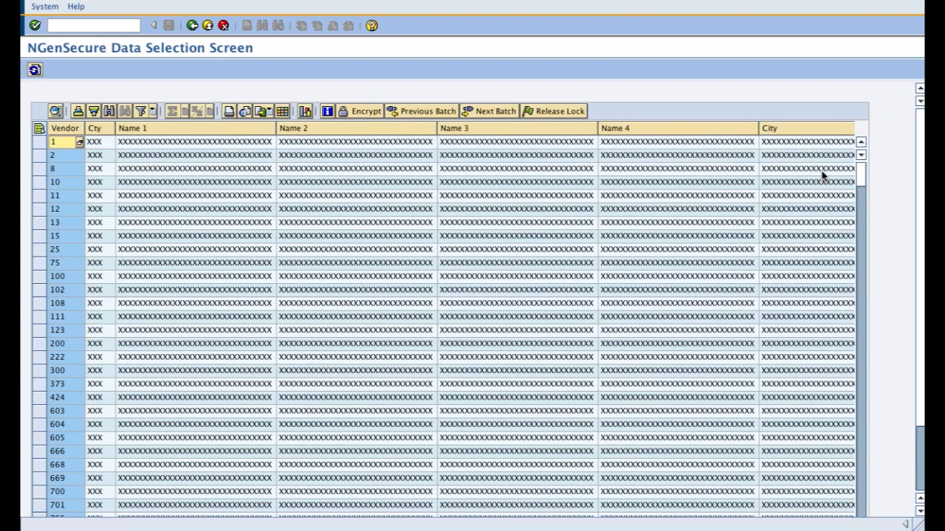
Step: Load the next batch of vendors, select all its records and try to encrypt them with the passphrase
click(501, 112)
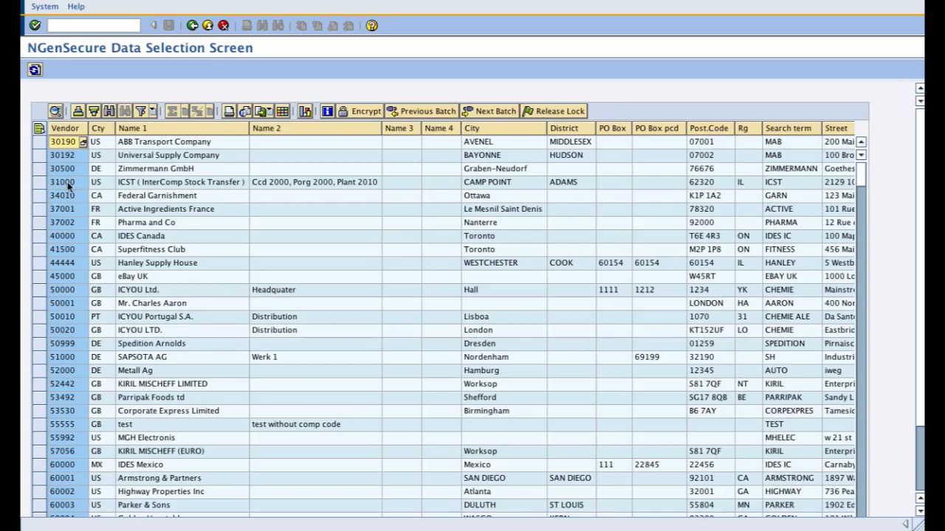
click(39, 130)
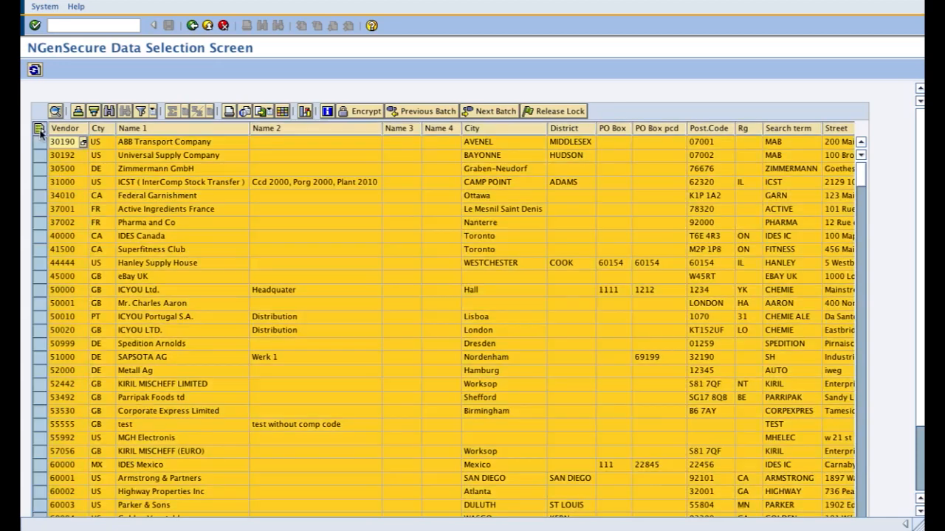
click(361, 113)
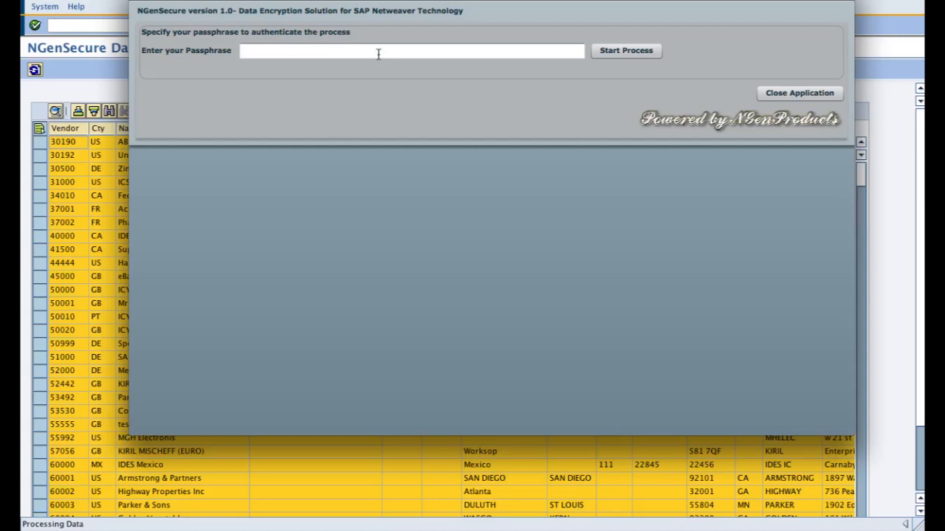
click(378, 53)
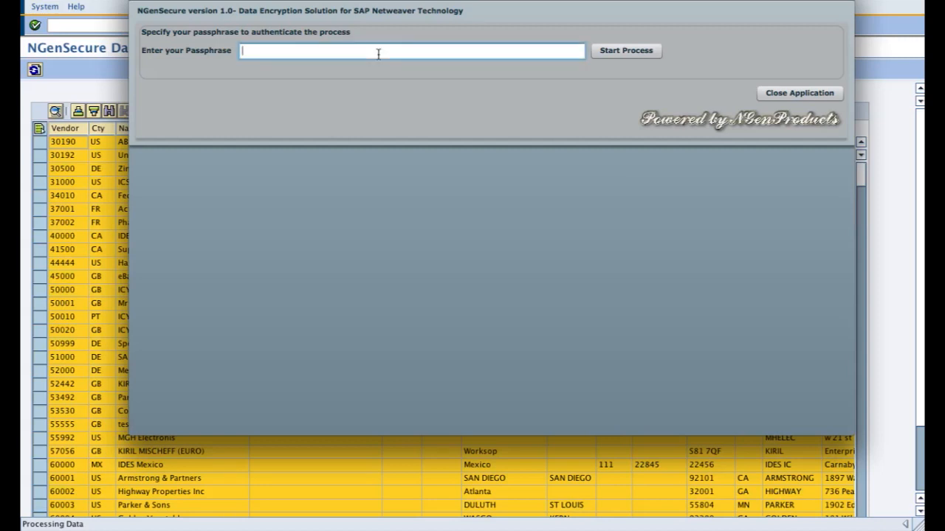
text(*******)
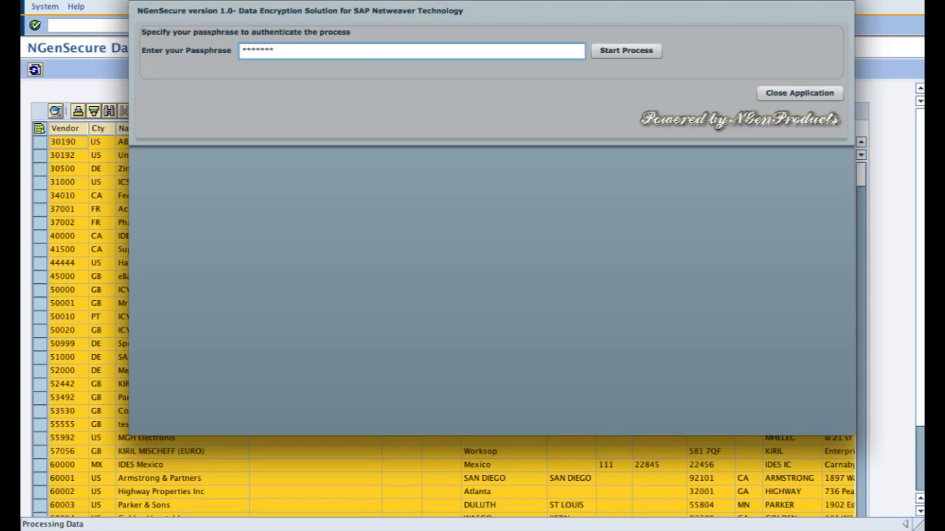
click(614, 52)
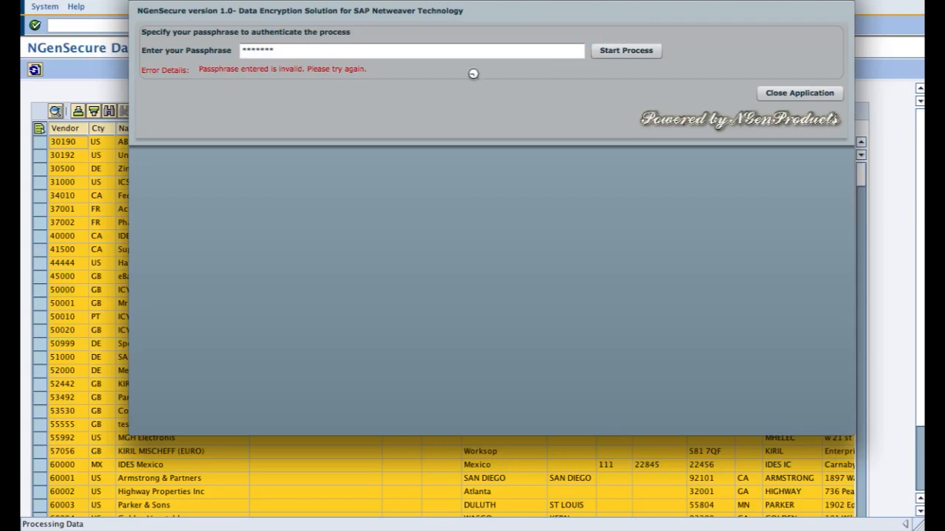
Step: Replace the entered passphrase and try again to start the encryption process
click(337, 51)
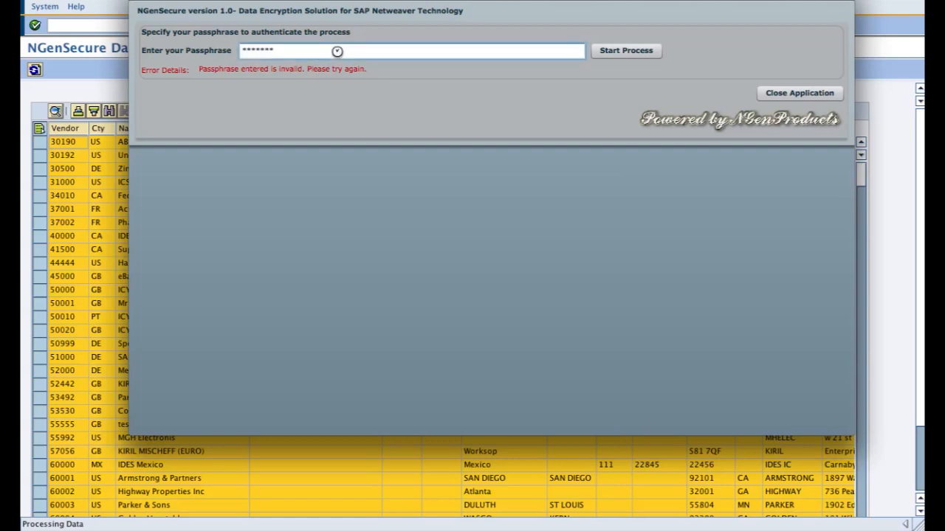
key(BackSpace)
key(BackSpace)
key(BackSpace)
key(BackSpace)
key(BackSpace)
key(BackSpace)
key(BackSpace)
key(BackSpace)
text(*******)
click(646, 51)
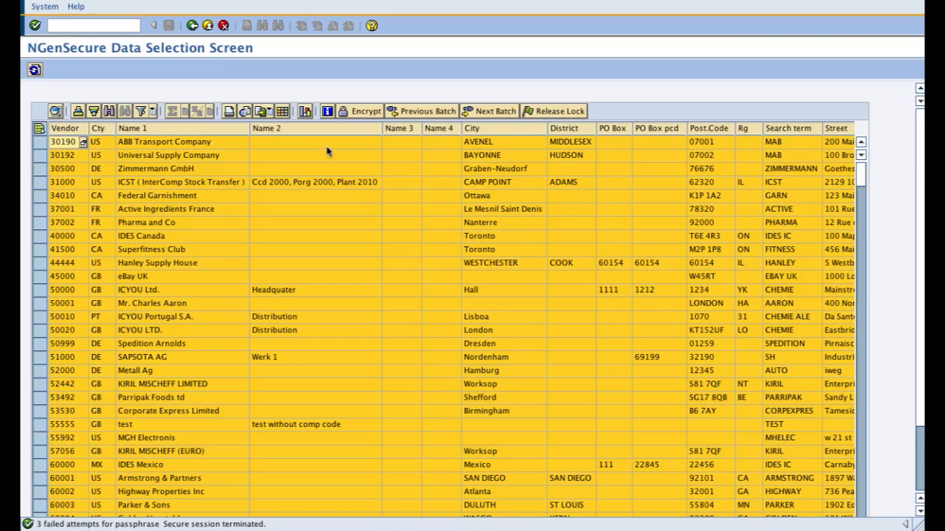
Step: Restart the encryption of the selected vendor batch, entering the passphrase to authenticate the process
click(354, 112)
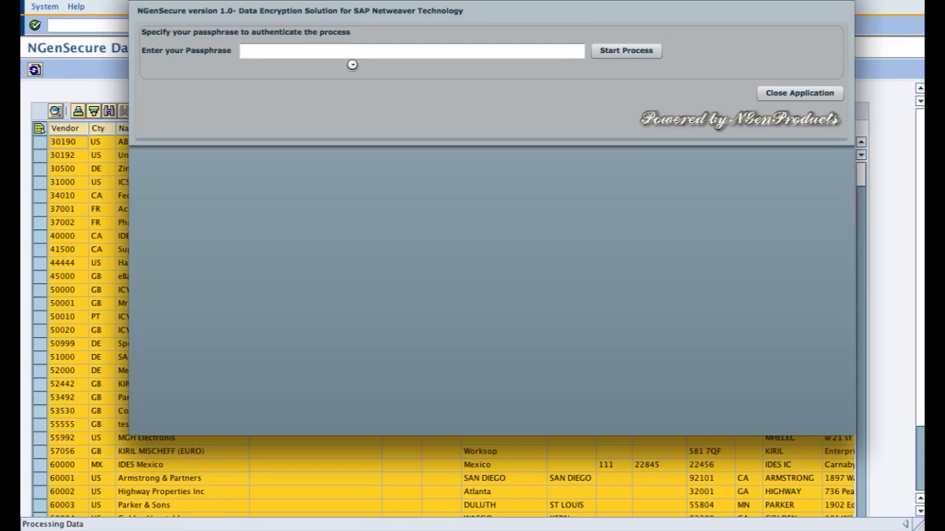
click(350, 49)
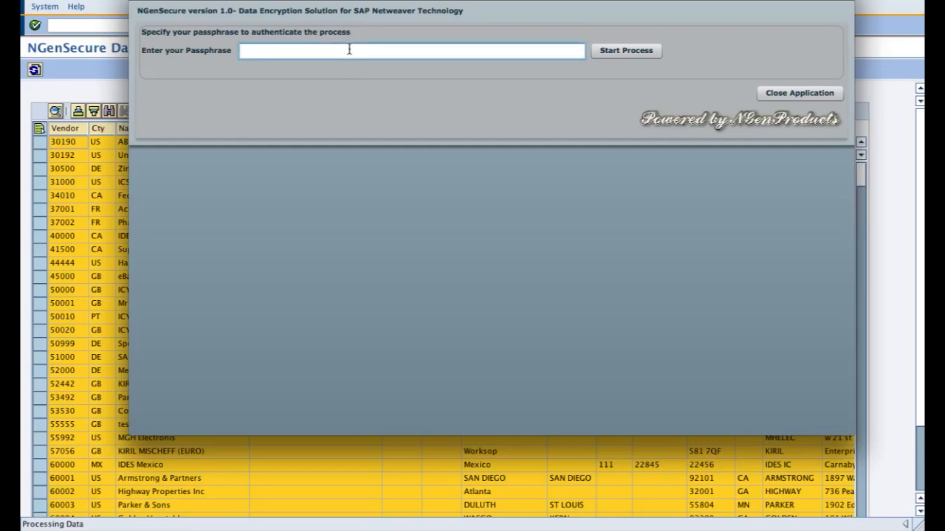
text(**********)
click(614, 50)
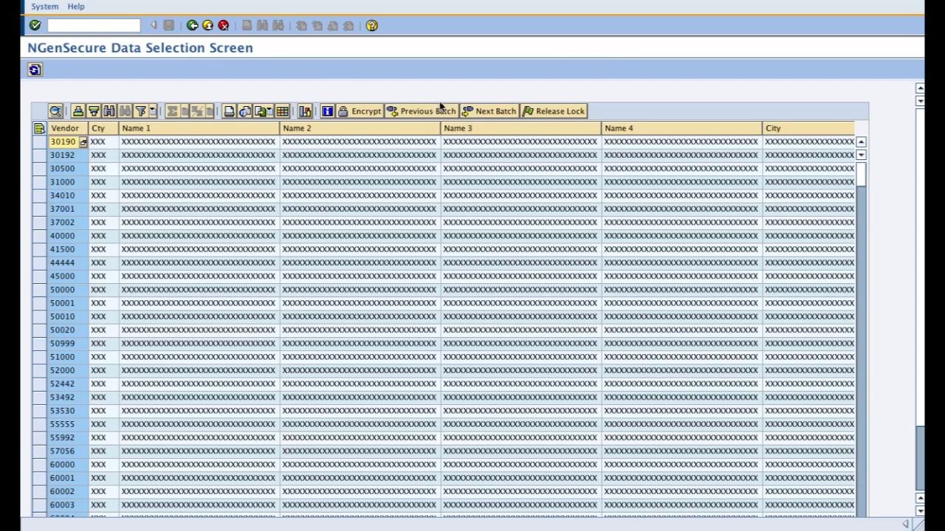
Step: View the next batch of vendors, and go back through the previous batches to the first one
click(475, 112)
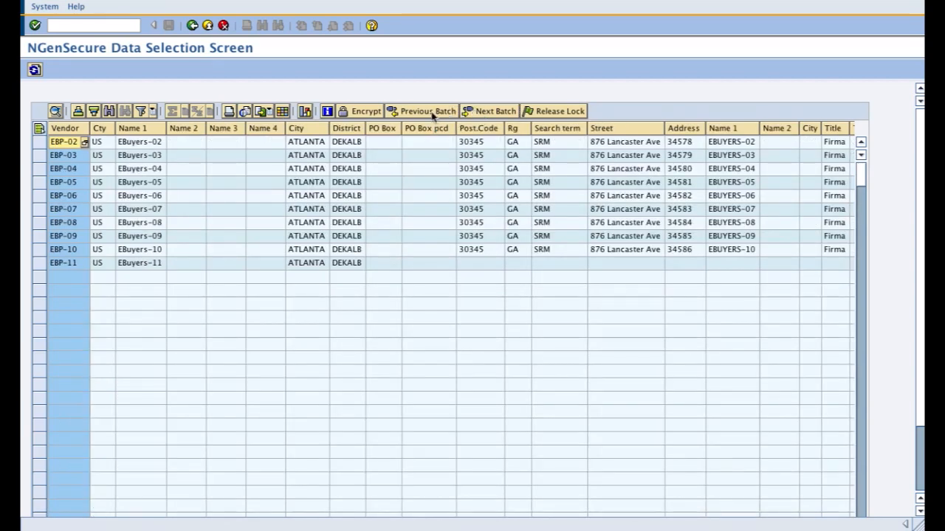
click(432, 112)
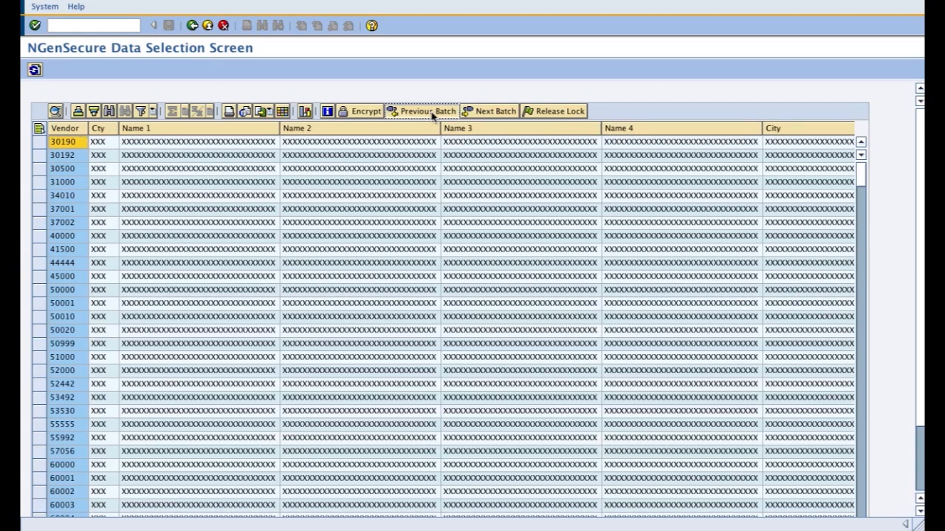
click(433, 115)
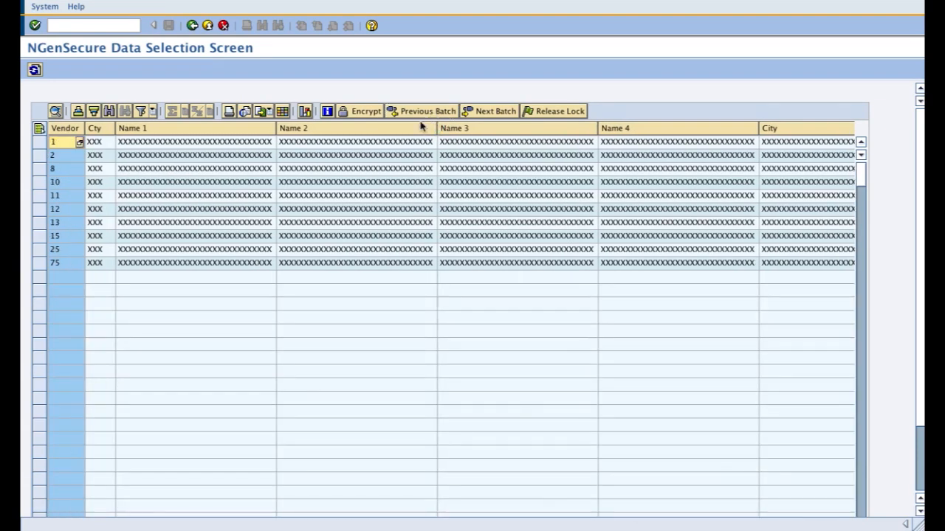
Step: Return to the conversion tool and run it for table LFA1 in the Decrypt data (Simulate) mode
click(192, 26)
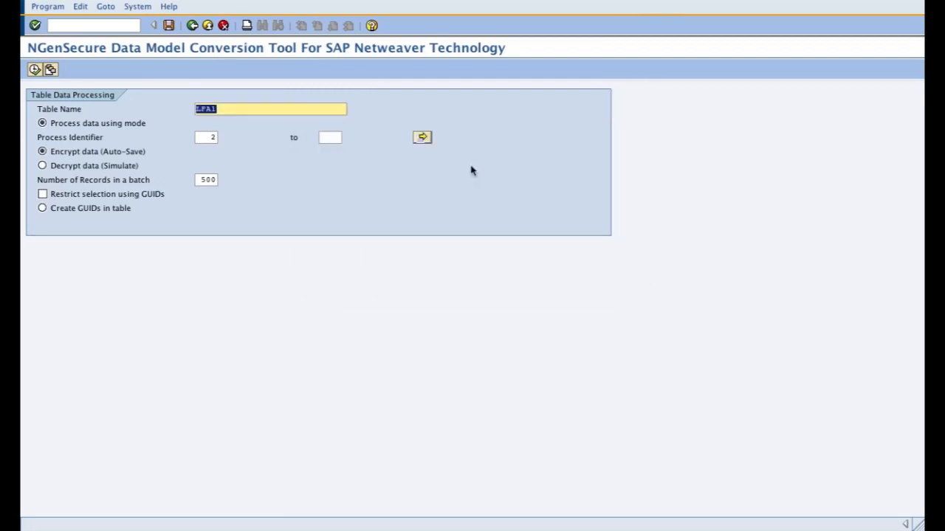
click(118, 169)
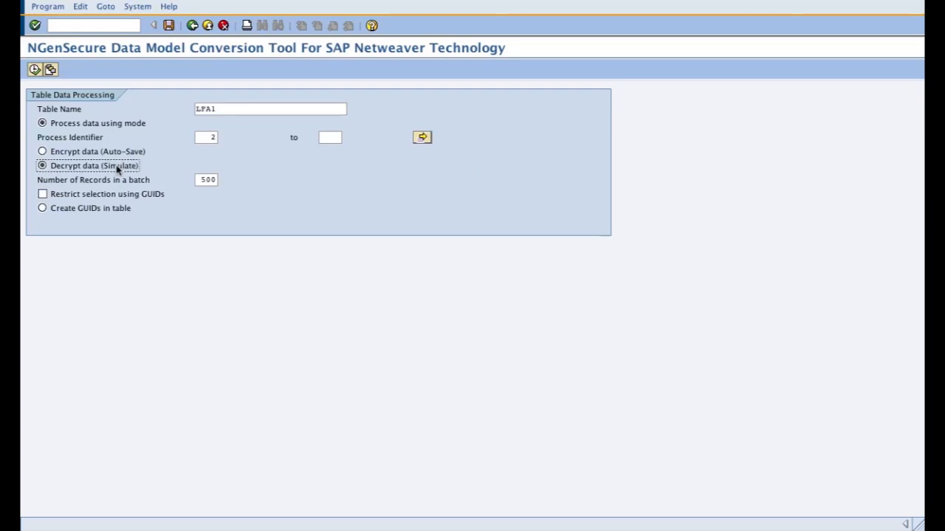
click(34, 71)
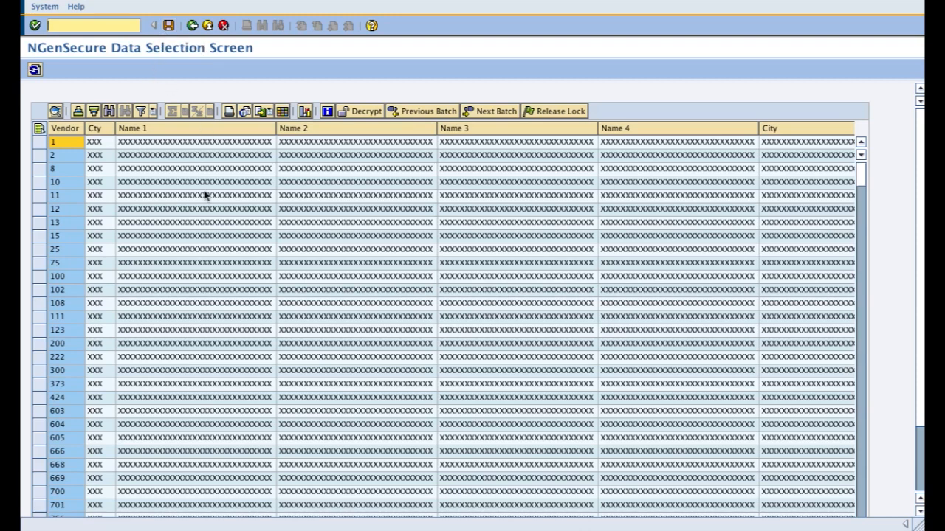
Step: Select all encrypted vendor records in the batch and try to decrypt them with the passphrase
click(40, 130)
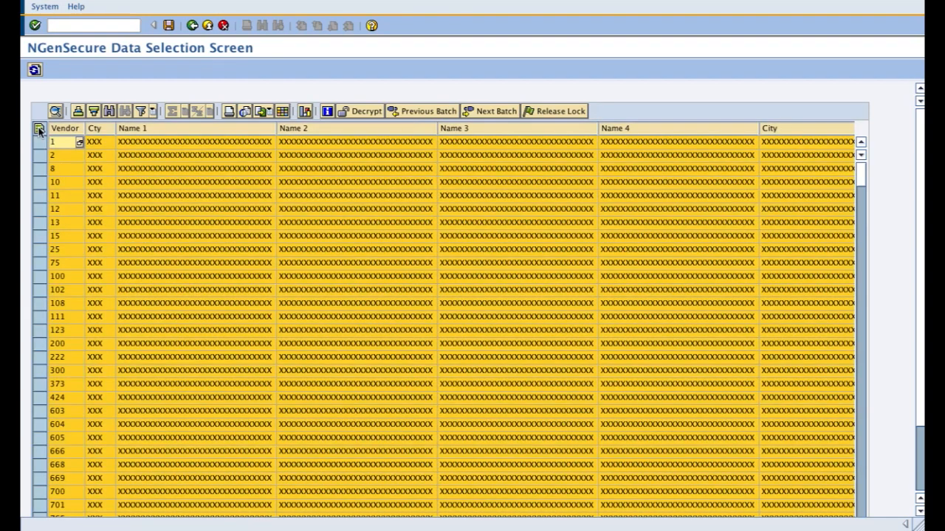
click(348, 114)
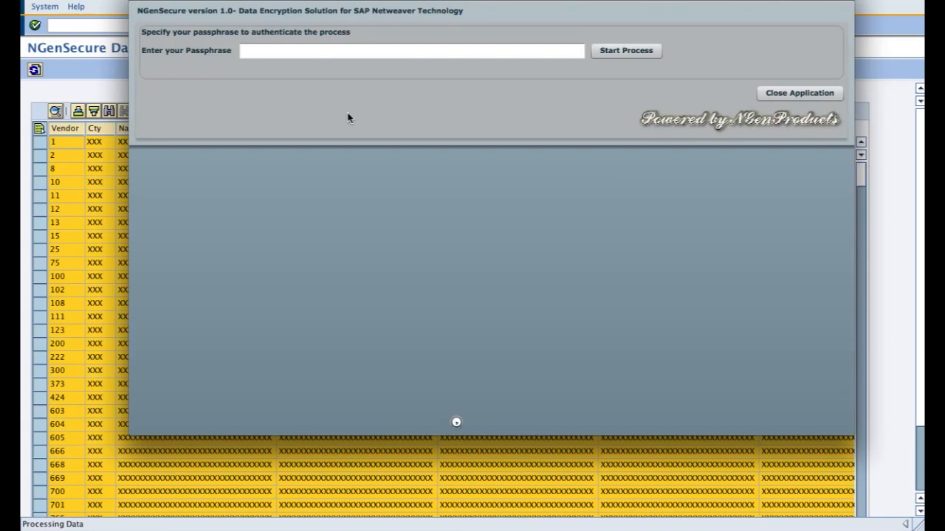
click(322, 50)
text(*)
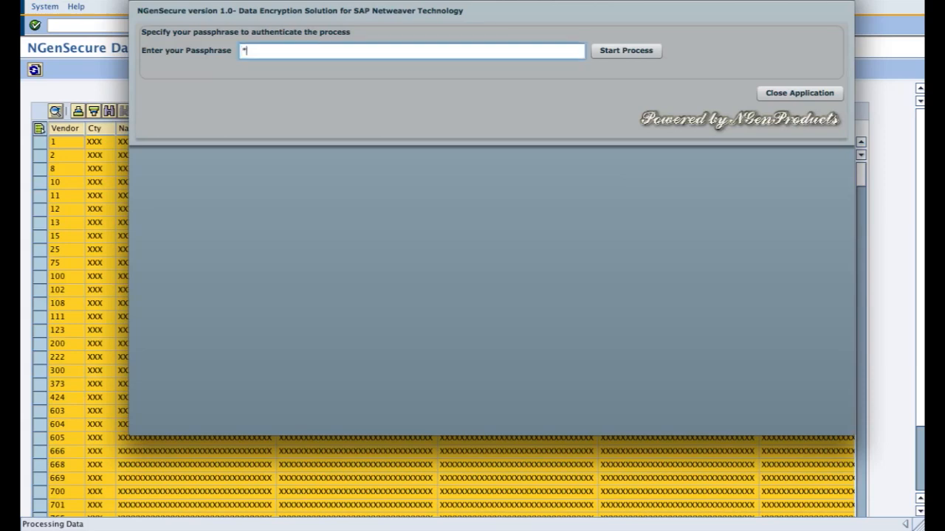
text(*********)
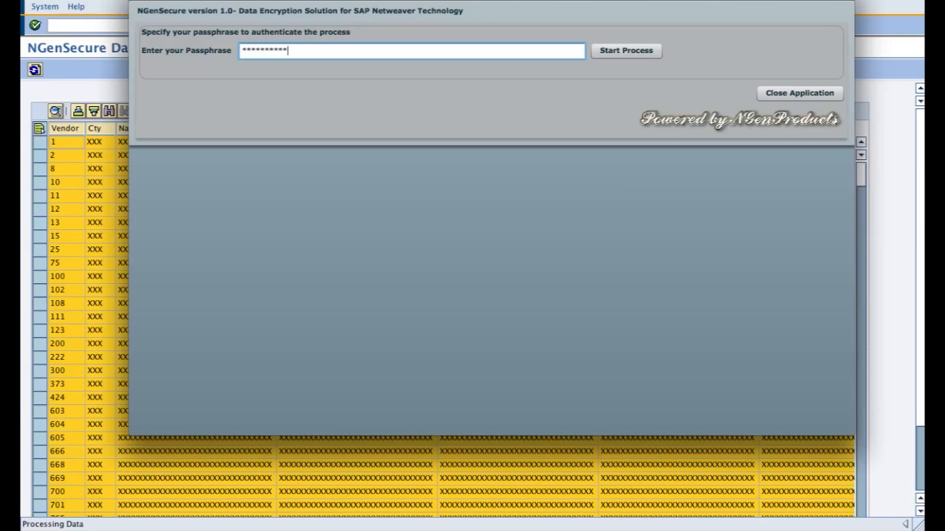
click(604, 52)
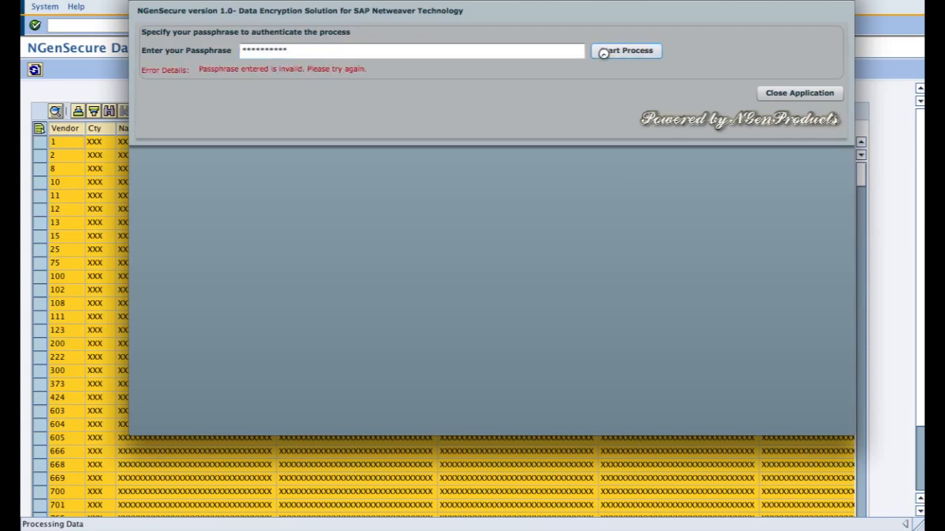
Step: Re-enter the passphrase and start the decryption process for the selected vendor records again
click(440, 48)
key(BackSpace)
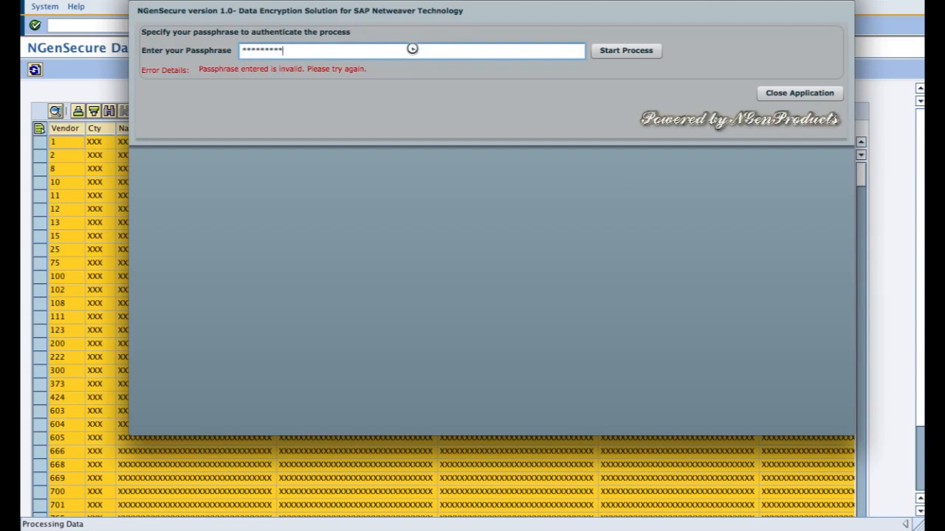
key(BackSpace)
key(BackSpace)
key(BackSpace)
key(BackSpace)
key(BackSpace)
key(BackSpace)
key(BackSpace)
key(BackSpace)
key(BackSpace)
text(***********)
click(631, 51)
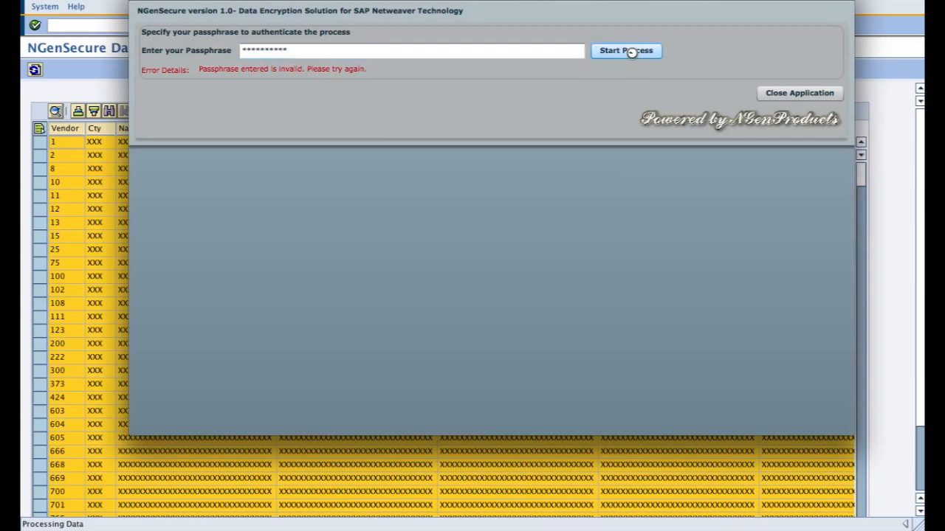
Step: Start decrypting the selected vendor records, save the decrypted data to the database and confirm the storage
click(631, 52)
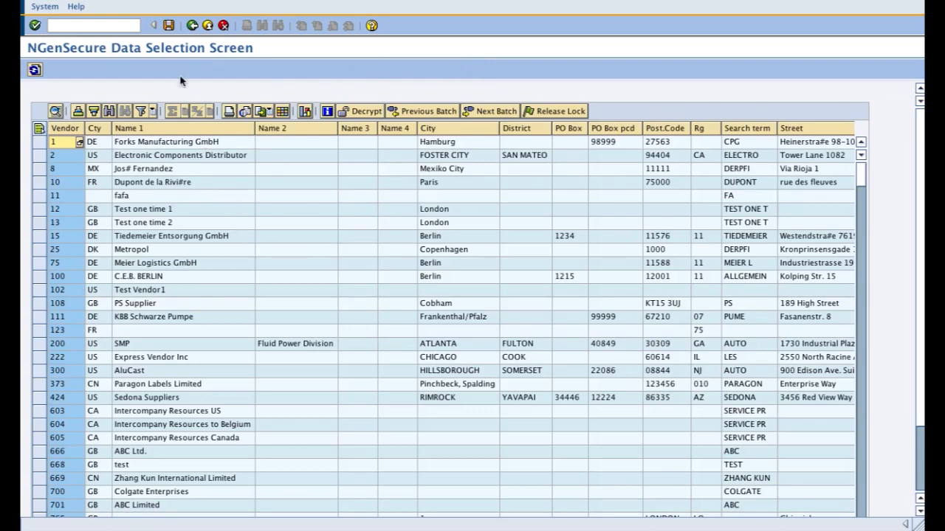
click(169, 27)
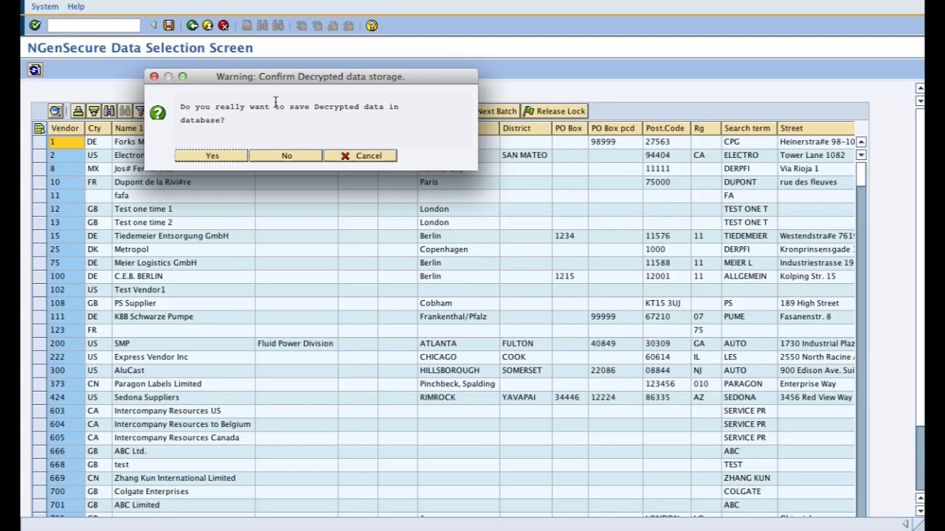
click(212, 156)
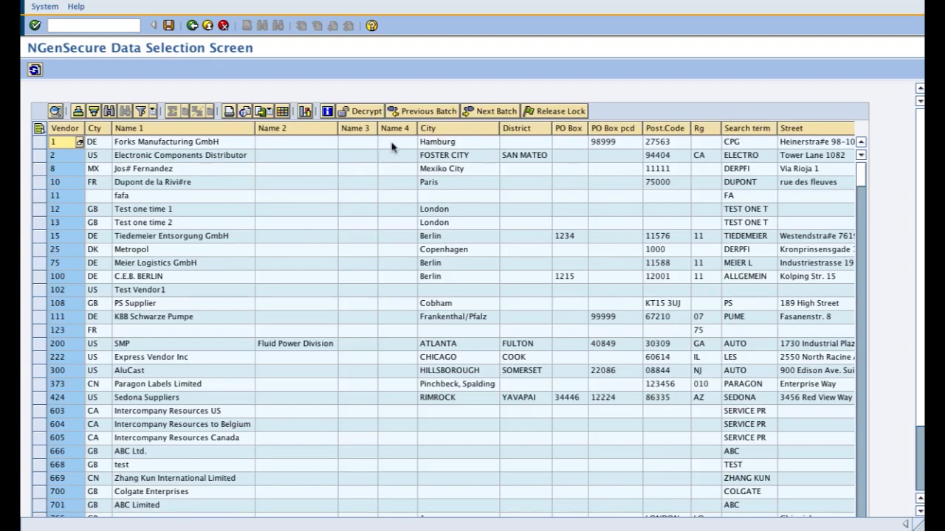
Step: Move to the next vendor batch, select all its encrypted records and start decrypting them with the passphrase
click(480, 112)
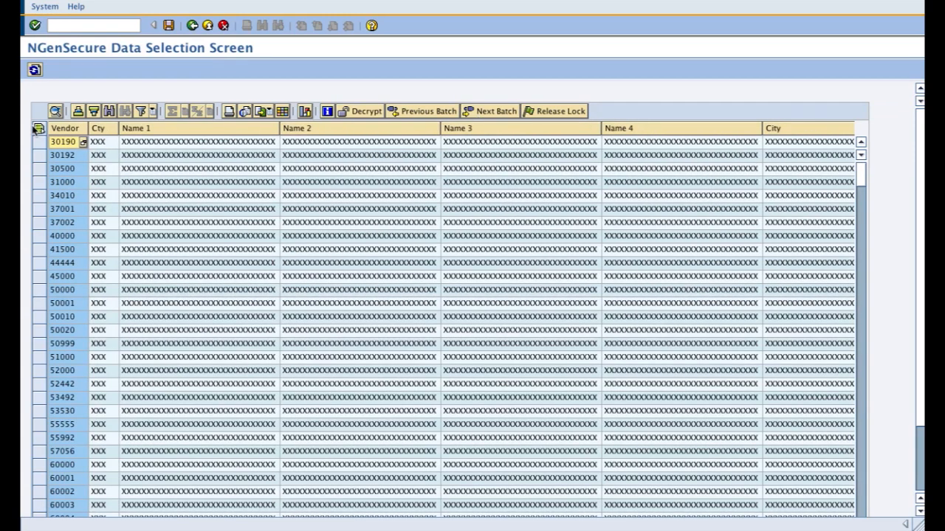
click(39, 129)
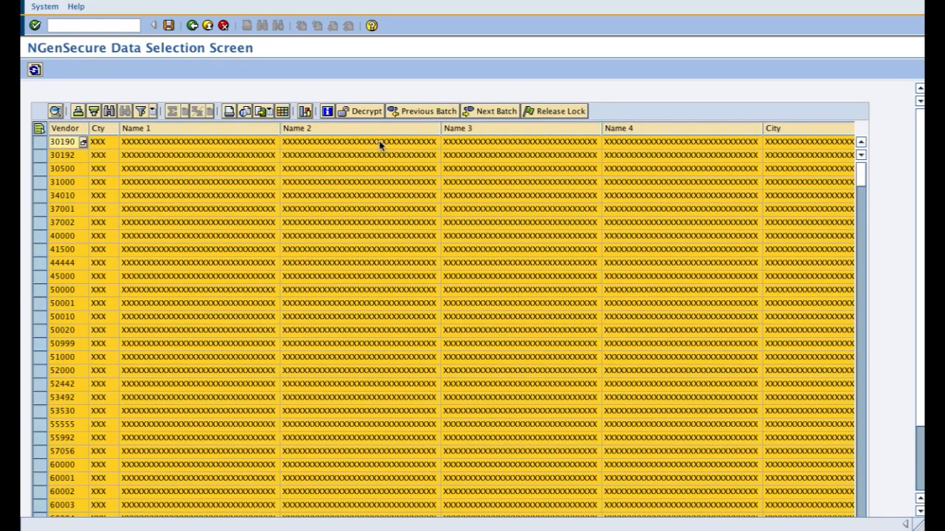
click(367, 111)
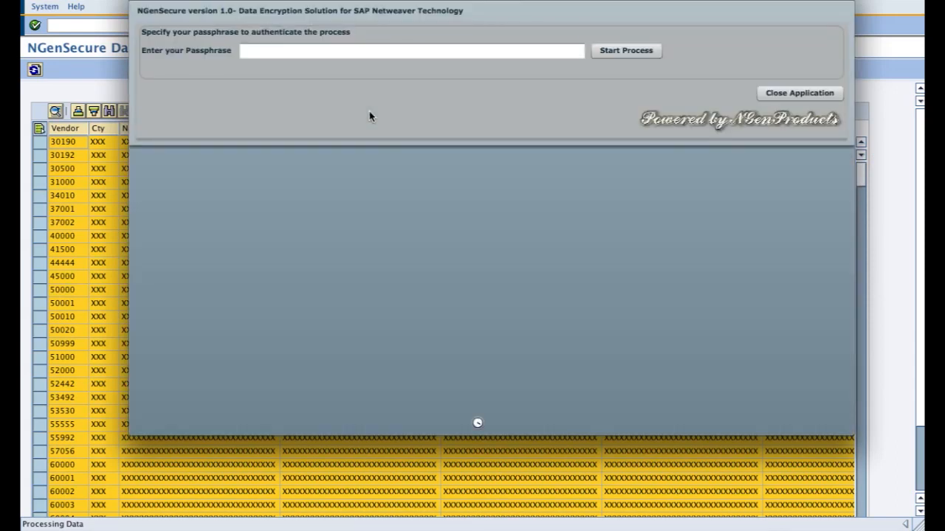
click(330, 49)
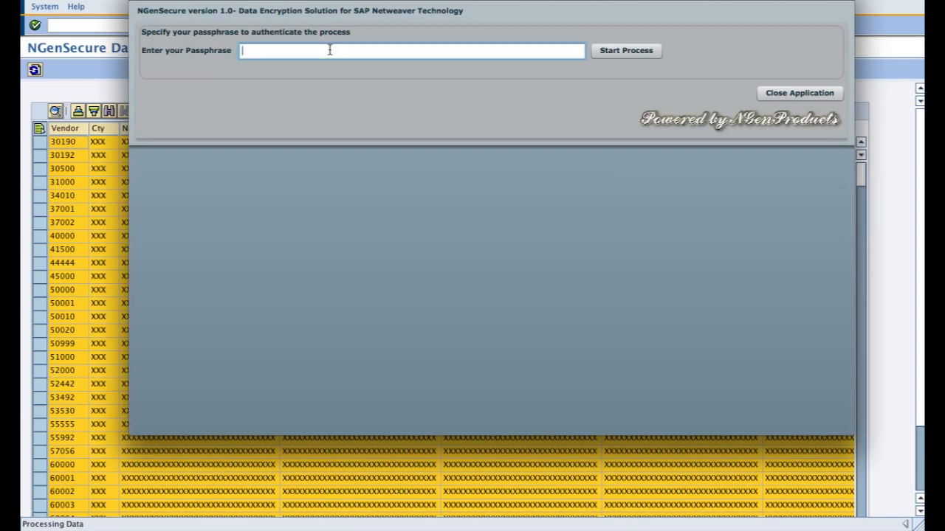
text(***********)
click(626, 50)
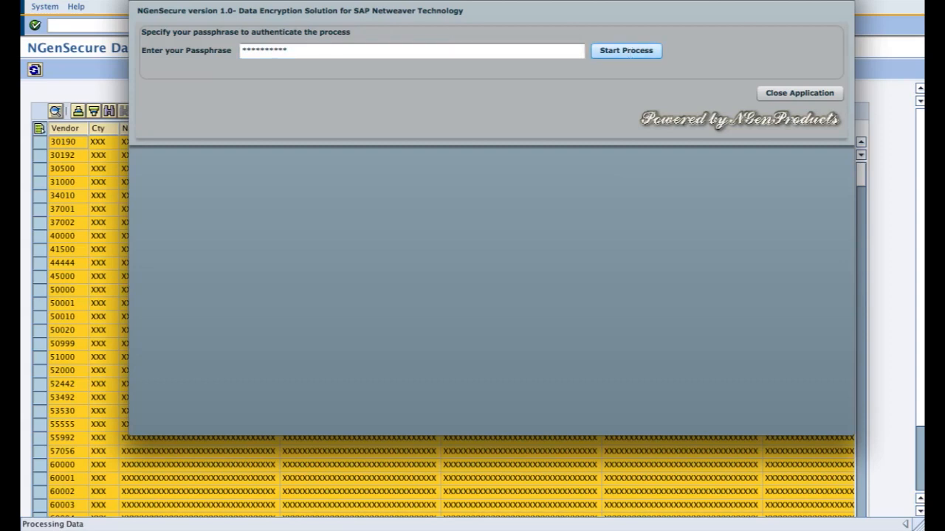
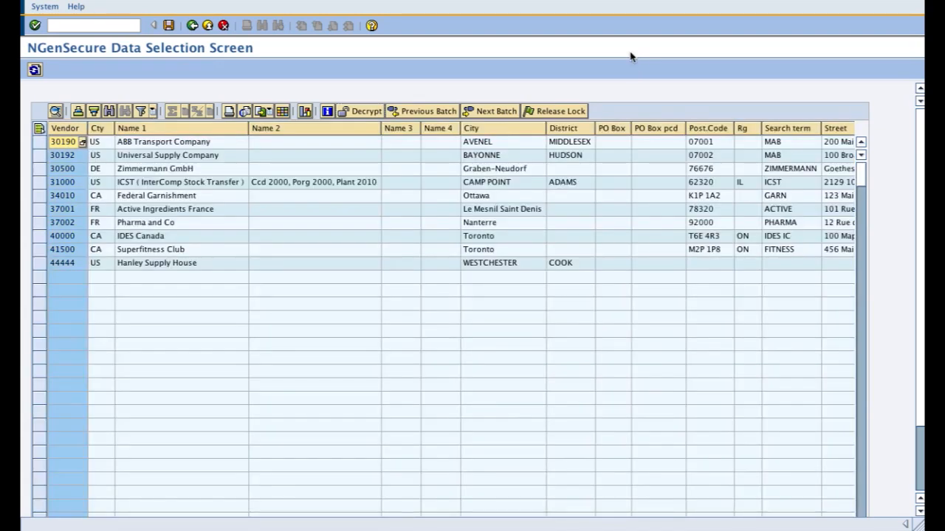
Step: Save the decrypted vendor data to the database, confirm the storage and return to the NGenSecure solution menu
click(169, 25)
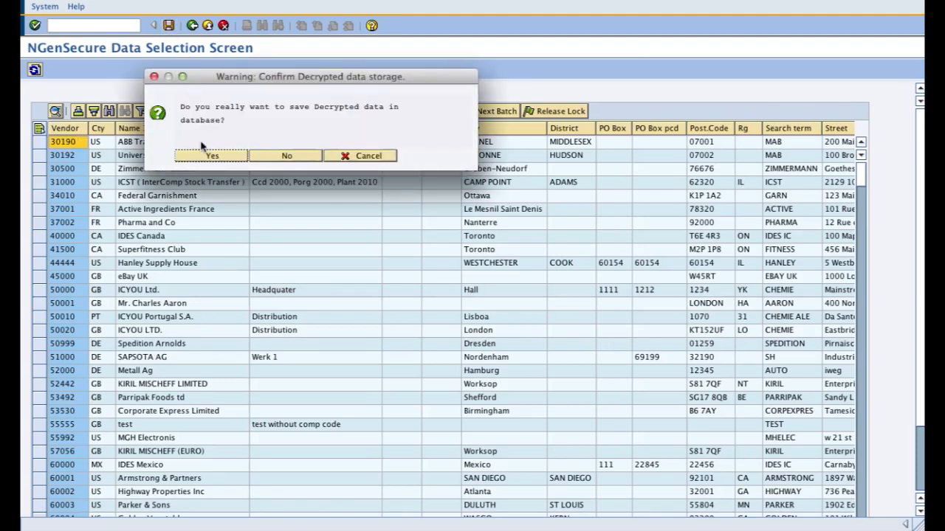
click(207, 158)
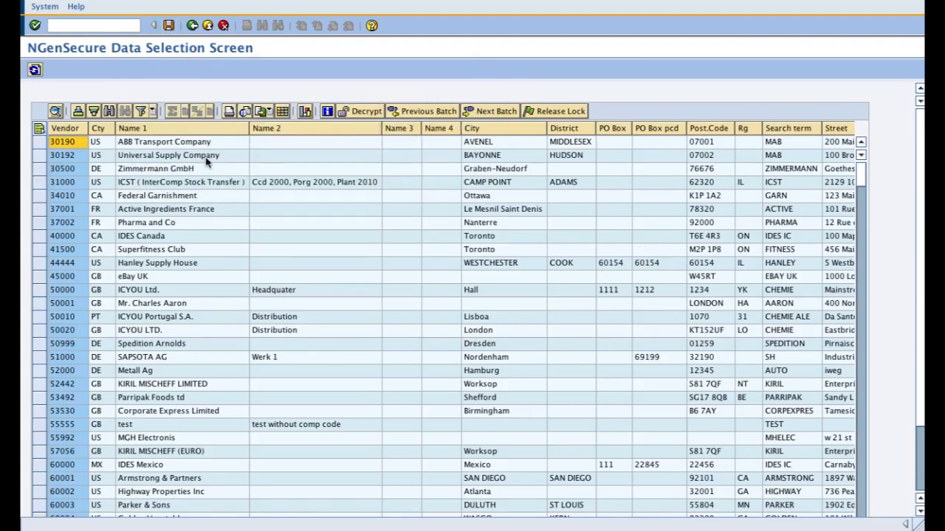
click(193, 28)
click(192, 26)
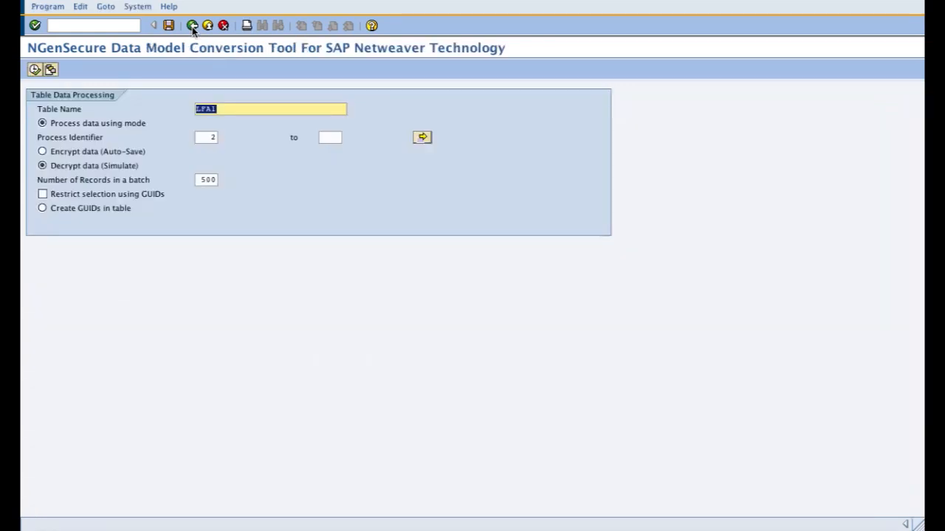
click(192, 26)
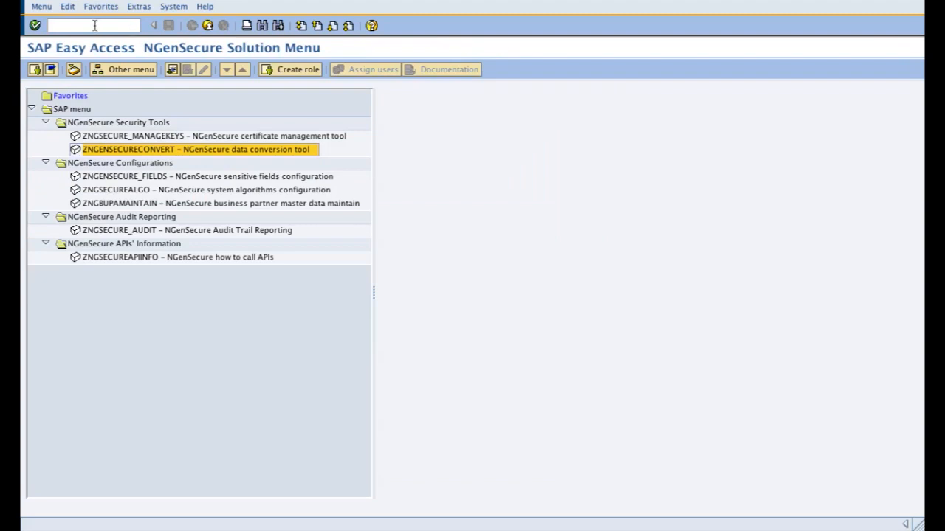
Step: Open the Data Browser with transaction SE16 and display the entries of table LFA1
click(93, 25)
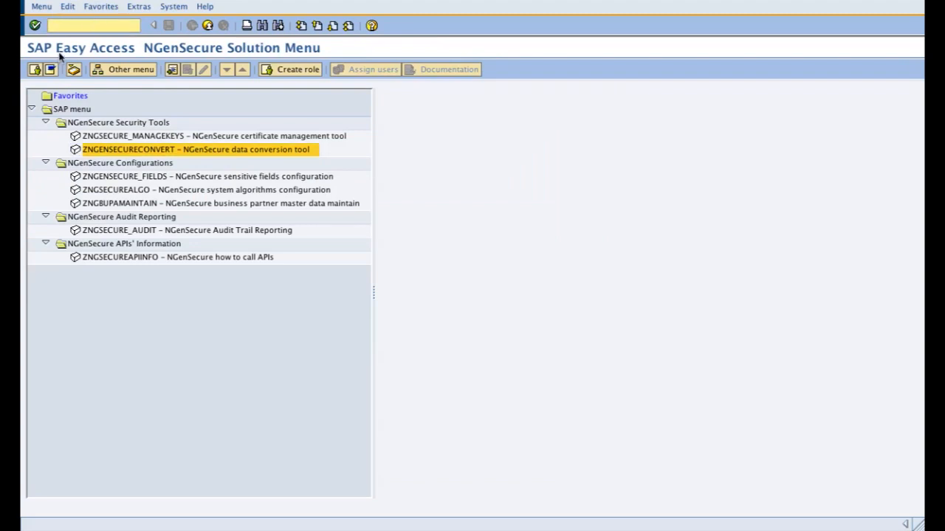
text(/nse16)
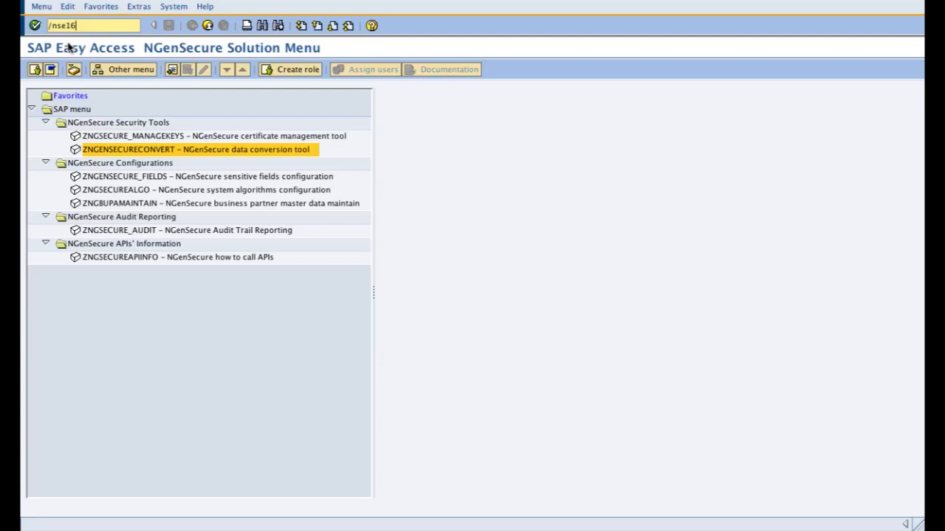
key(Return)
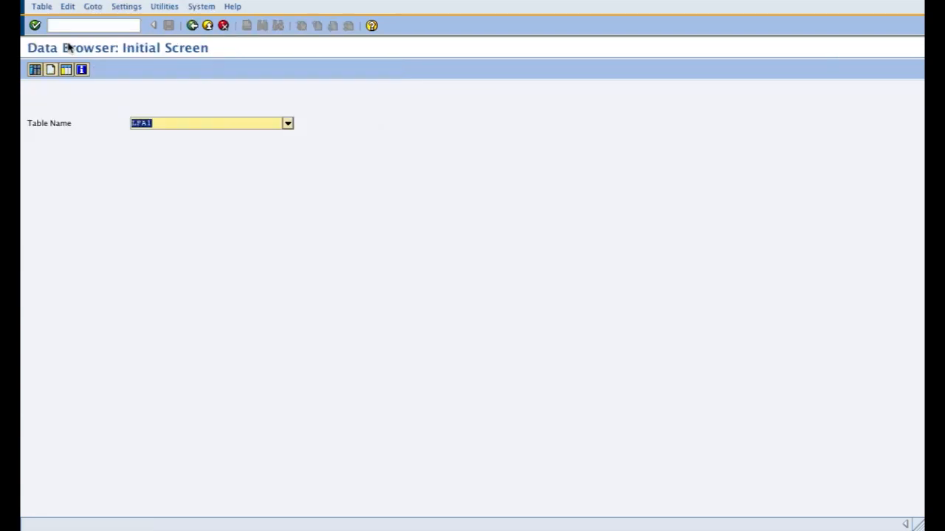
key(Return)
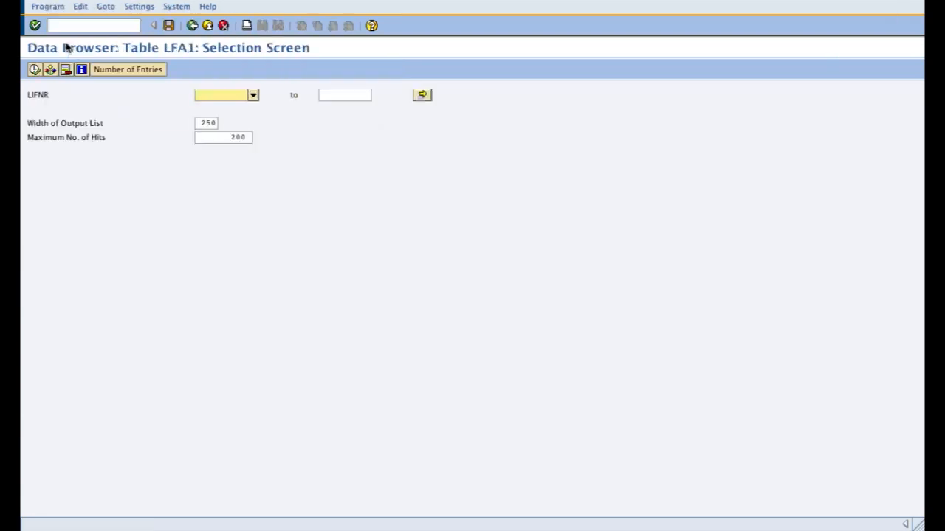
click(34, 70)
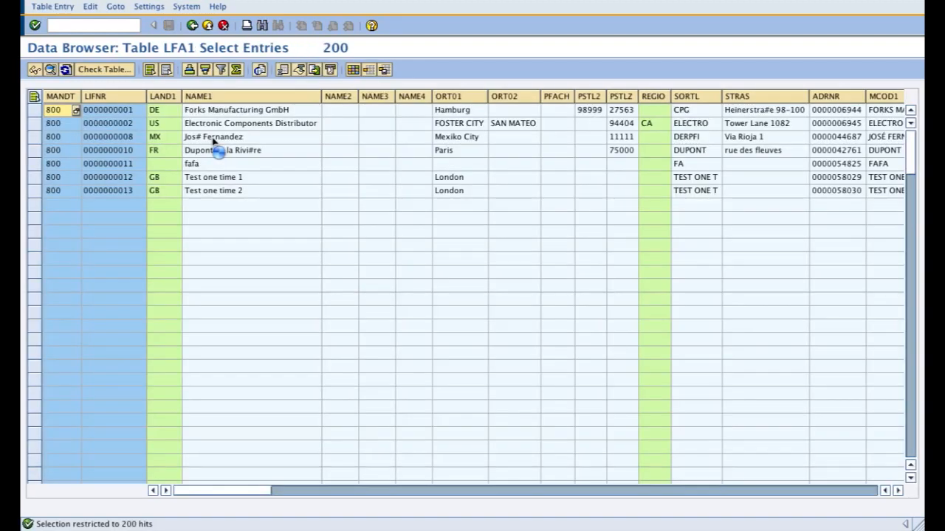
Step: Examine the decrypted vendor fields across the LFA1 columns, from names and addresses to account details, then return to the solution menu
click(115, 114)
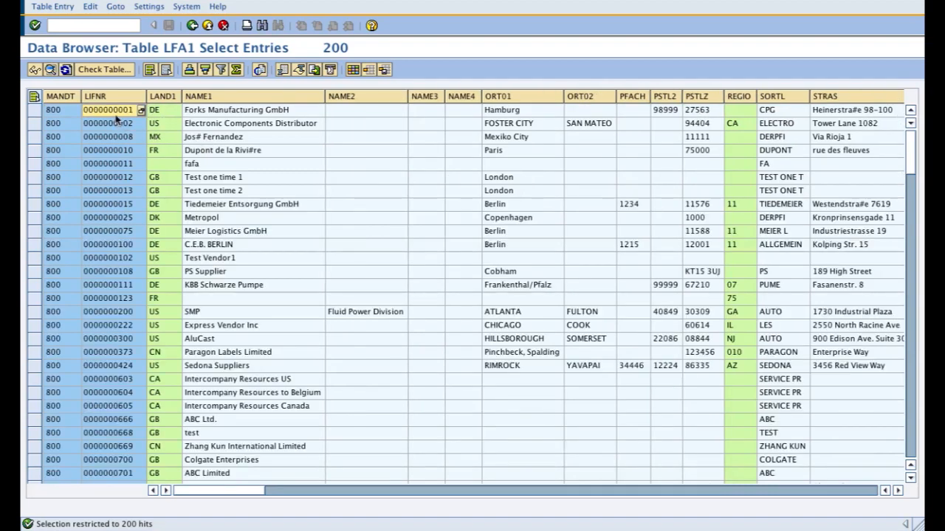
click(216, 115)
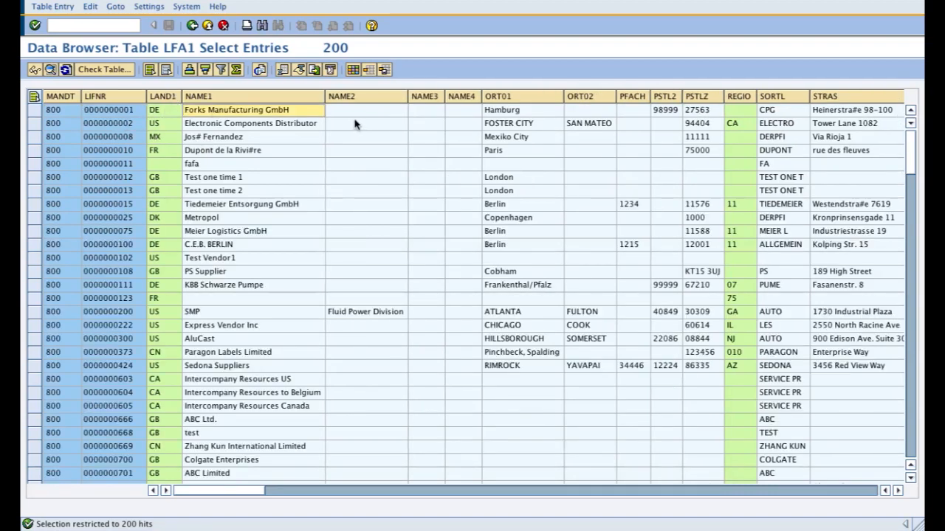
key(Right)
key(Right)
key(Right)
key(Right)
key(Right)
key(Right)
key(Right)
key(Right)
key(Right)
key(Right)
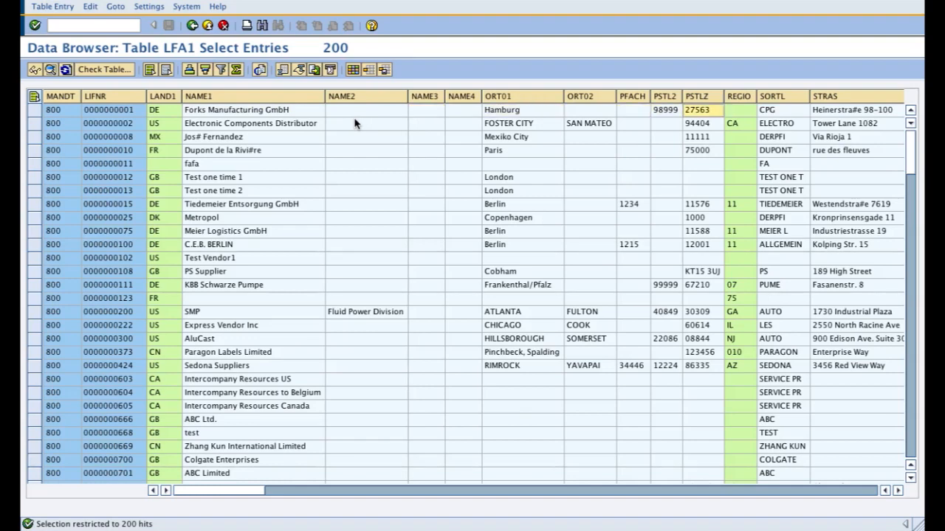
key(Right)
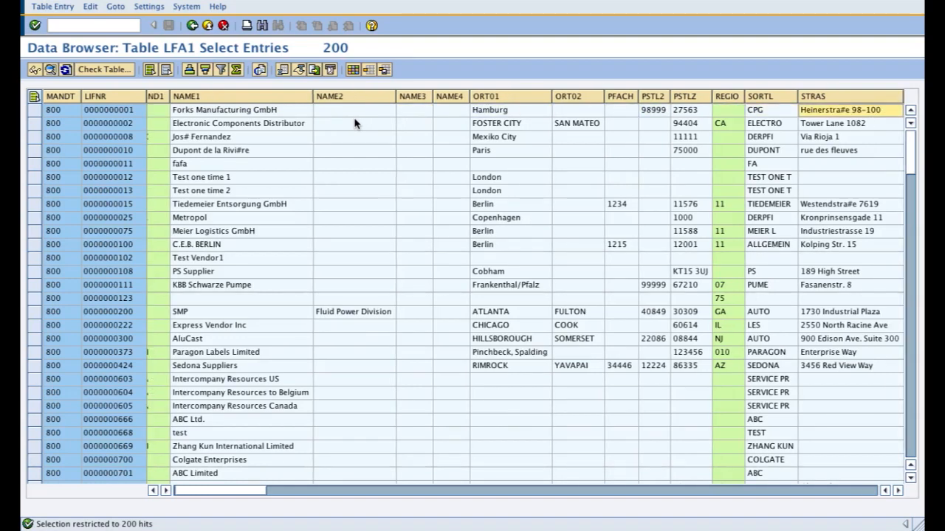
key(Right)
key(Right)
key(Right)
key(Right)
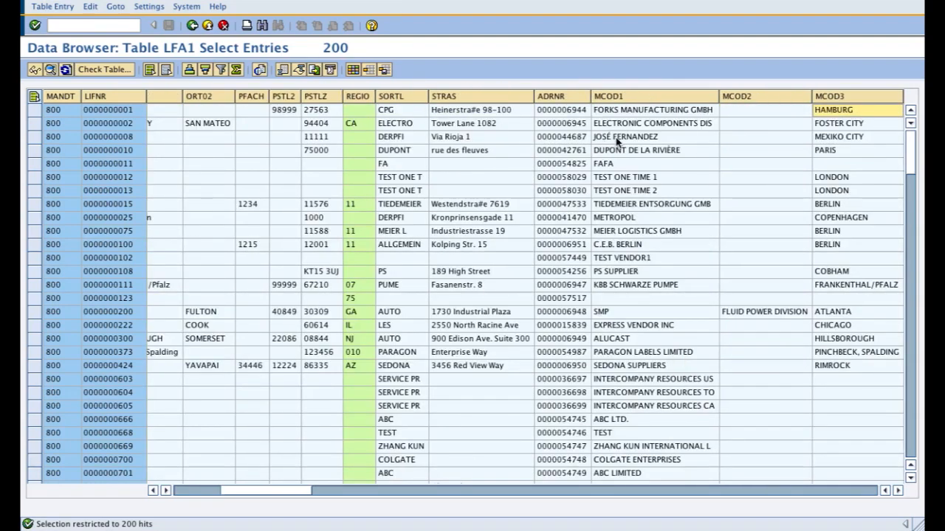
key(Right)
key(Right)
key(Right)
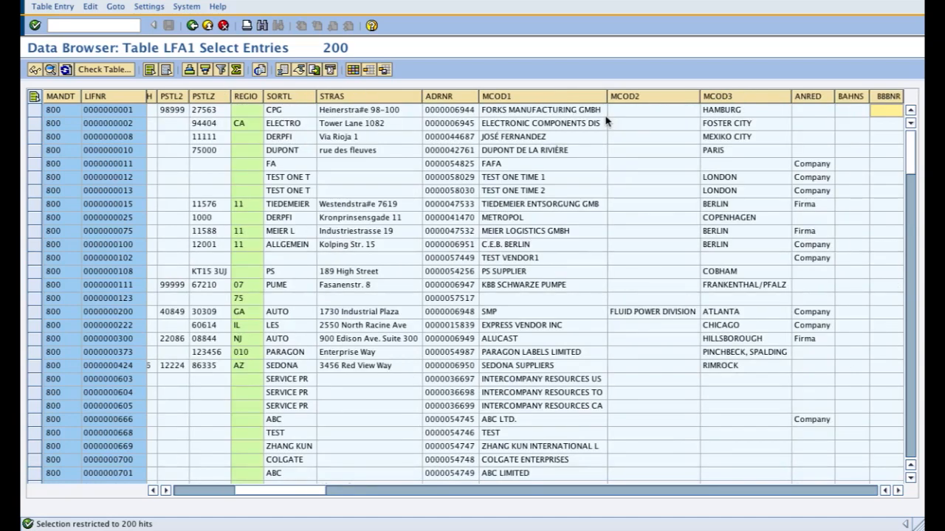
key(Right)
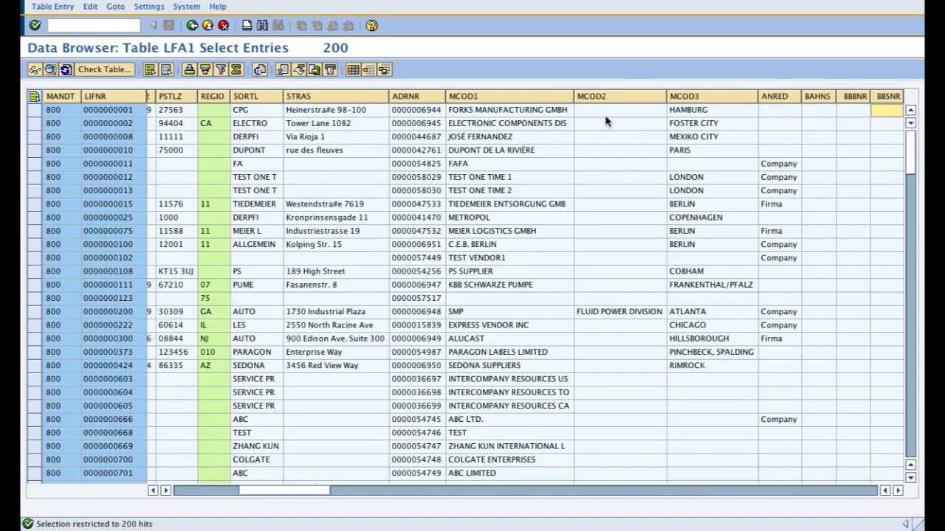
key(Right)
key(Right)
key(Right)
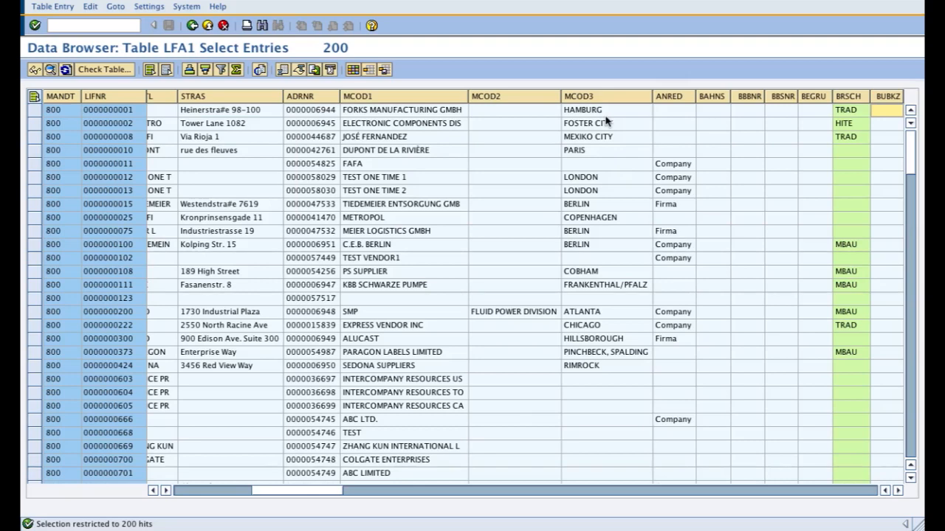
key(Right)
key(Right)
key(Right)
key(Right)
key(Right)
key(Right)
key(Right)
key(Right)
key(Right)
key(Right)
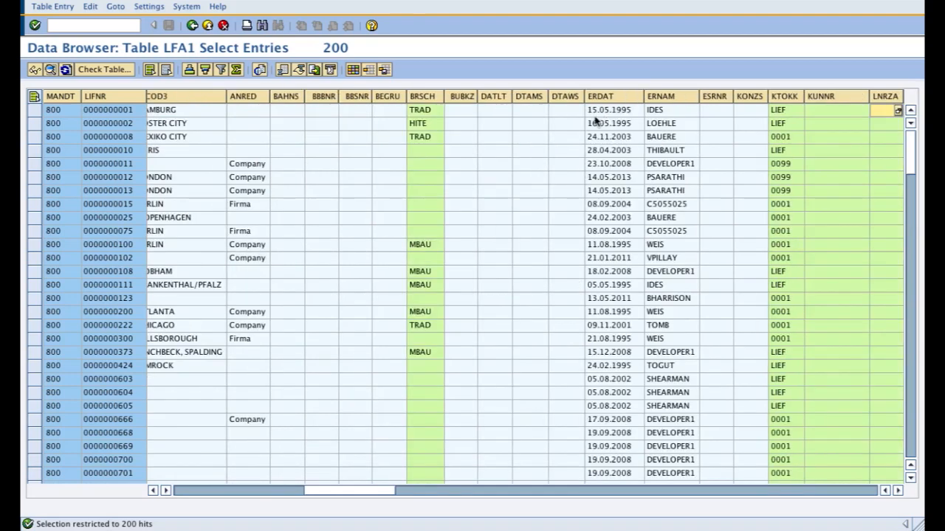
key(Right)
key(Right)
key(Right)
key(Right)
key(Right)
key(Right)
key(Right)
key(Right)
key(Right)
key(Right)
click(192, 26)
click(192, 26)
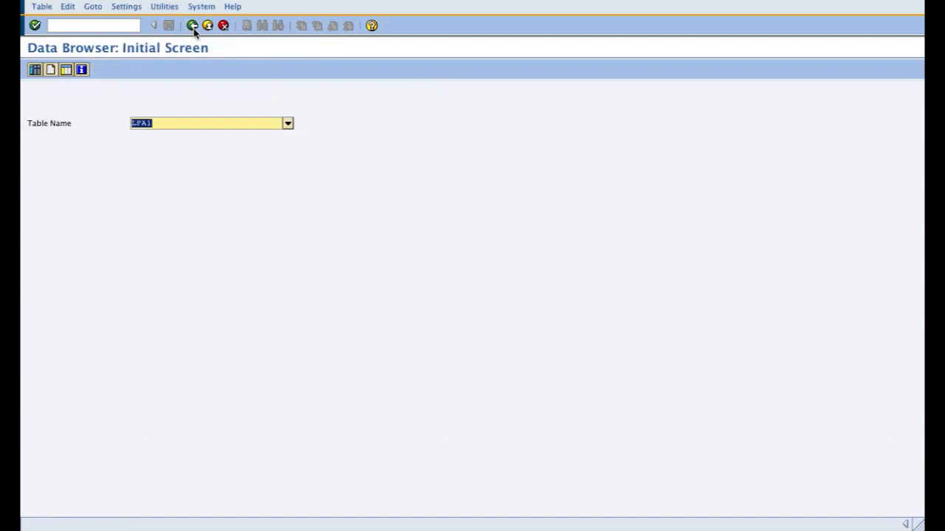
click(192, 26)
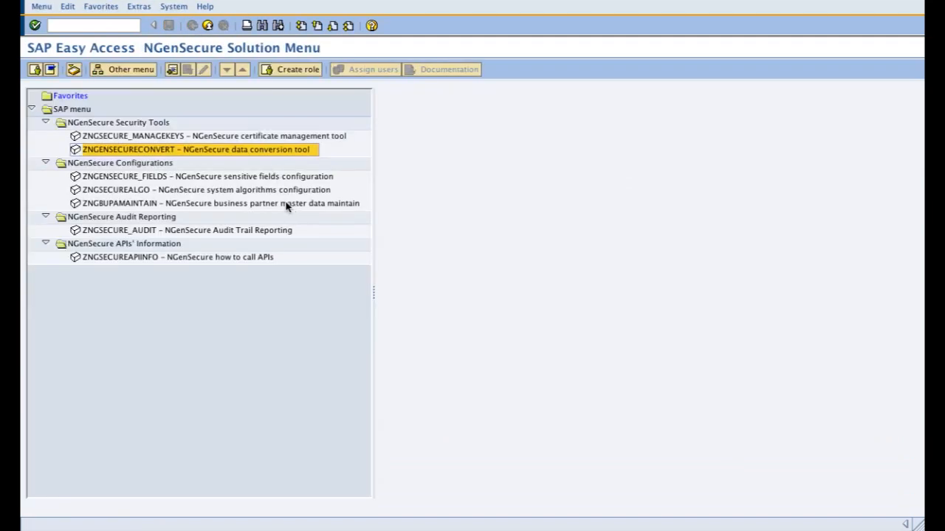
Step: Open NGenSecure Audit Trail Reporting and run the check for certificates due to expire, dismissing each result message
click(261, 231)
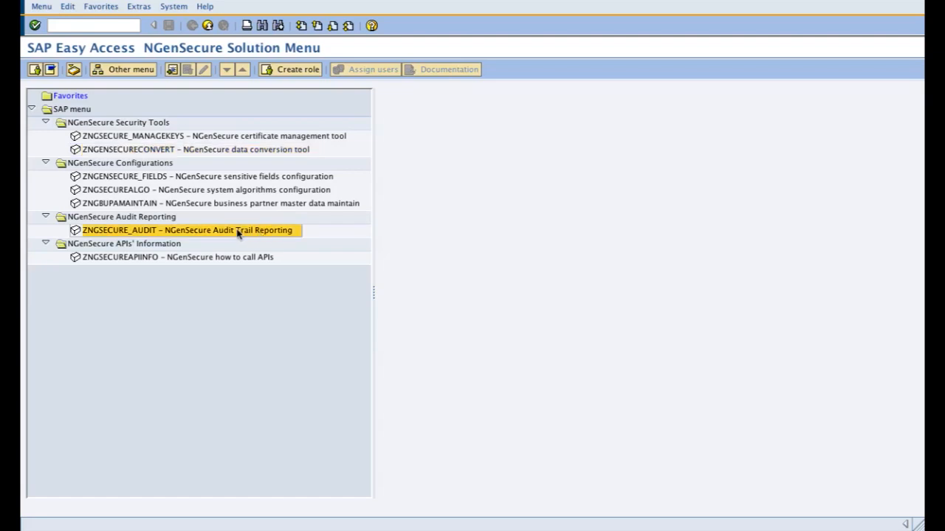
double_click(237, 234)
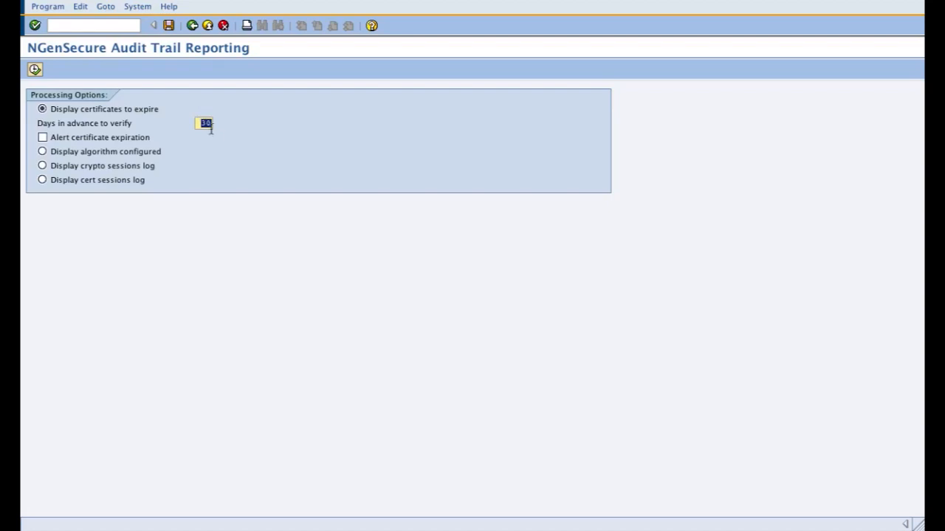
drag(199, 124, 213, 125)
click(35, 70)
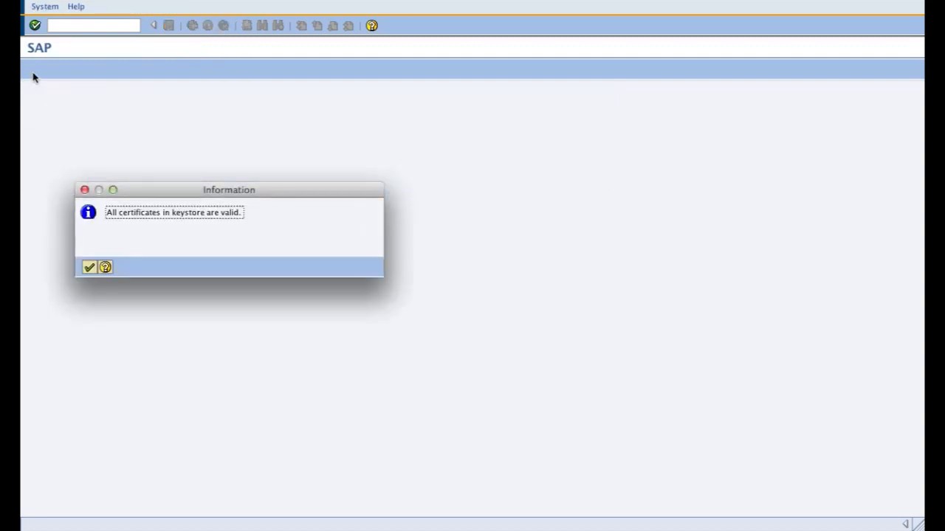
key(Return)
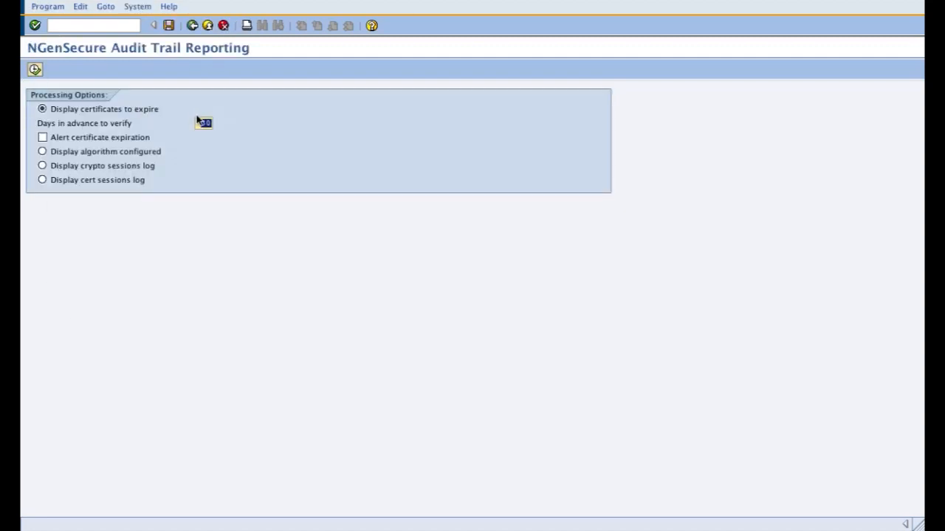
click(34, 70)
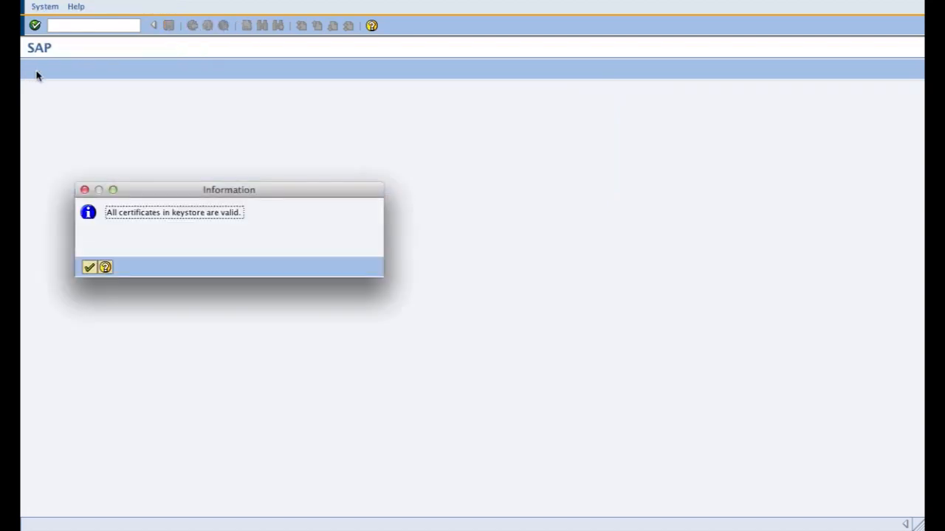
key(Return)
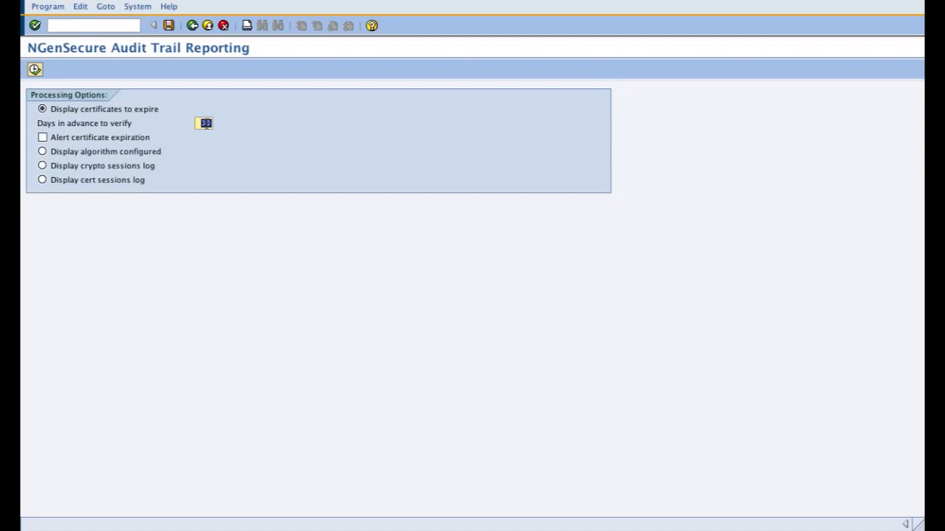
Step: Set the days in advance to verify to 364 and run the digital certificate expiration report
key(BackSpace)
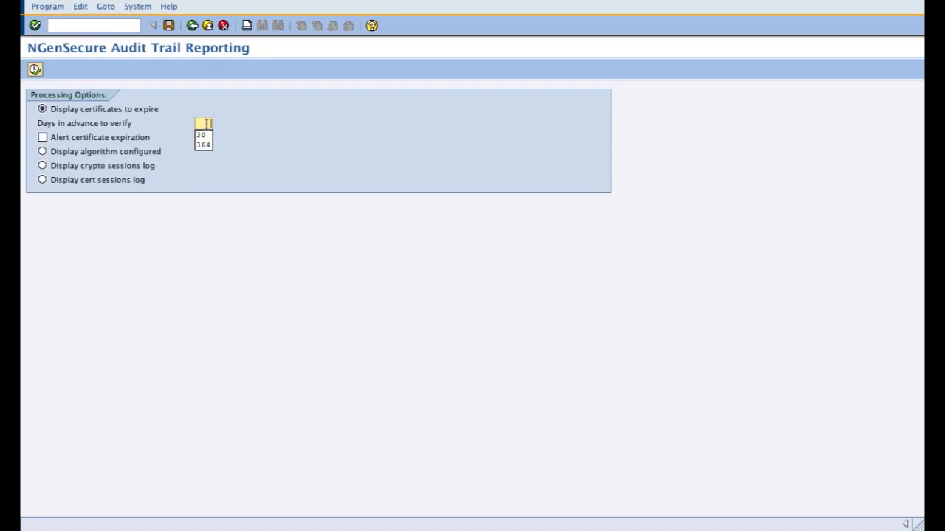
text(60)
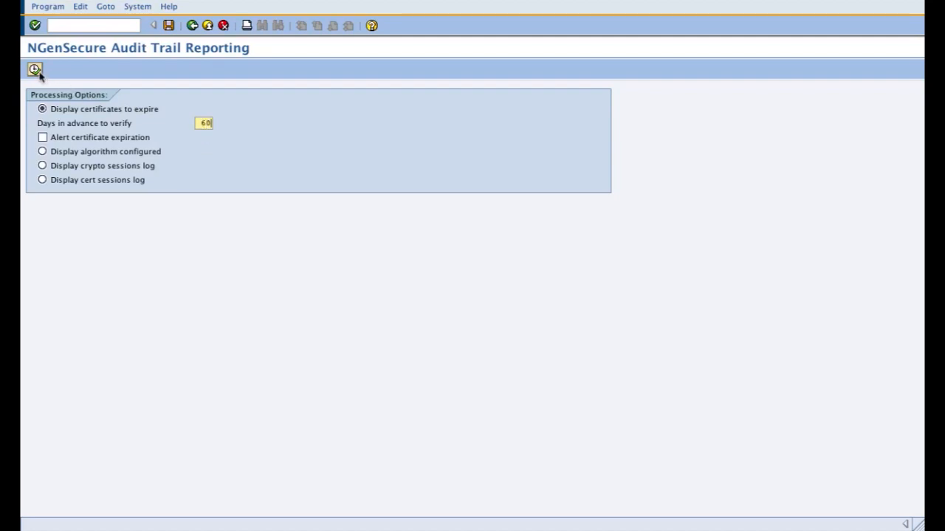
double_click(210, 124)
text(364)
click(35, 70)
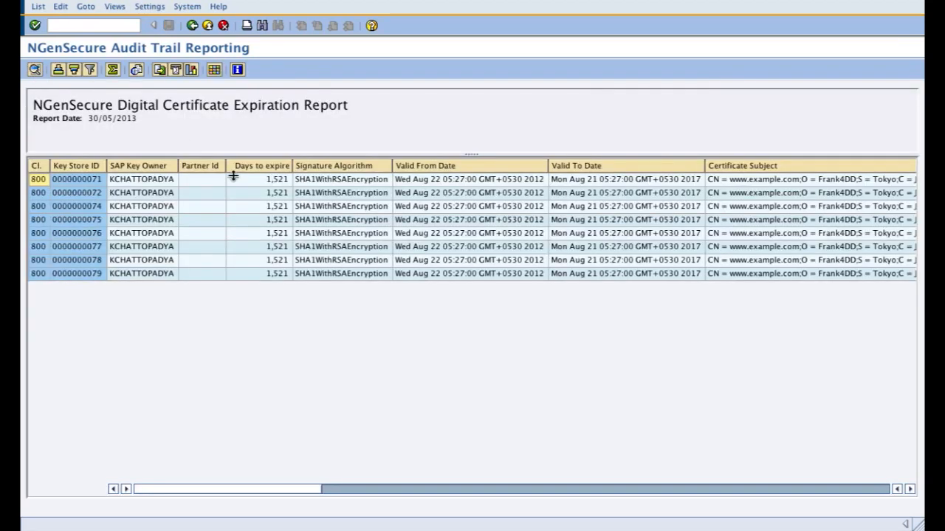
Step: Review the days to expire and validity dates in the certificate expiration report, then return to the processing options
click(273, 181)
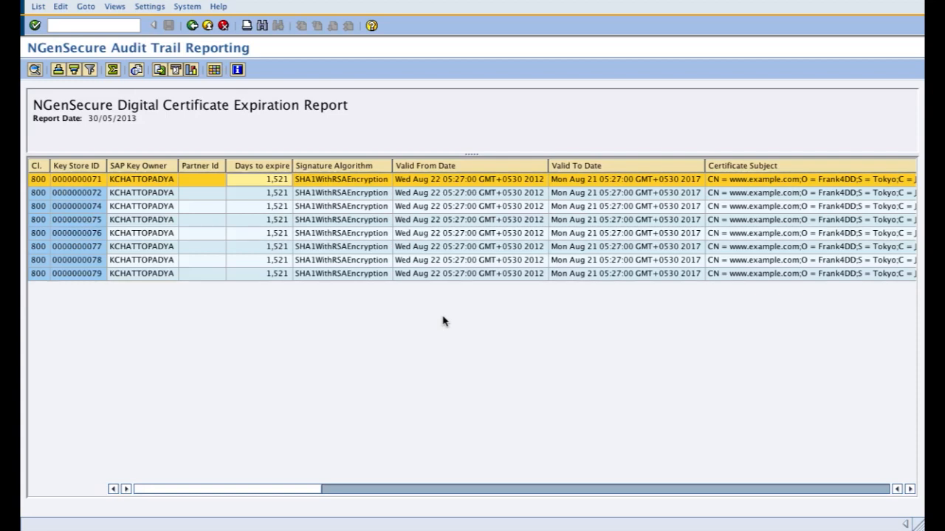
click(448, 167)
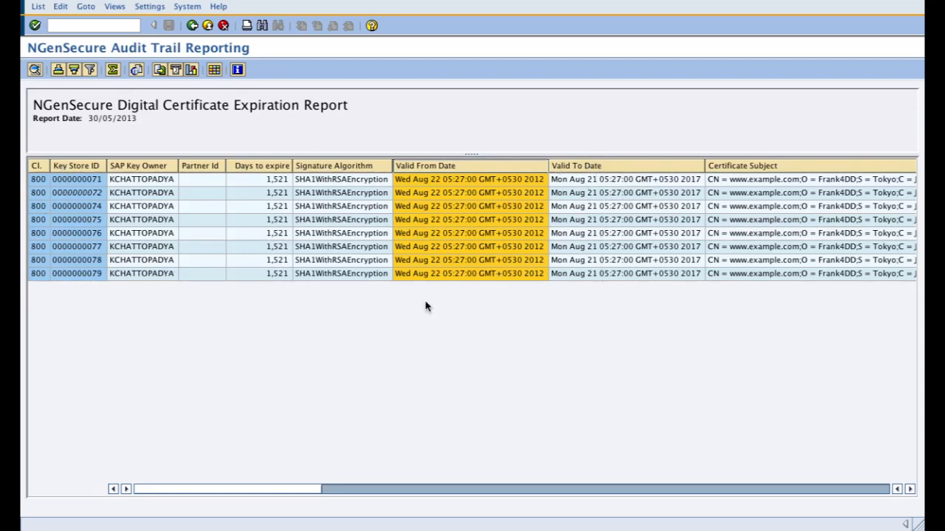
click(575, 274)
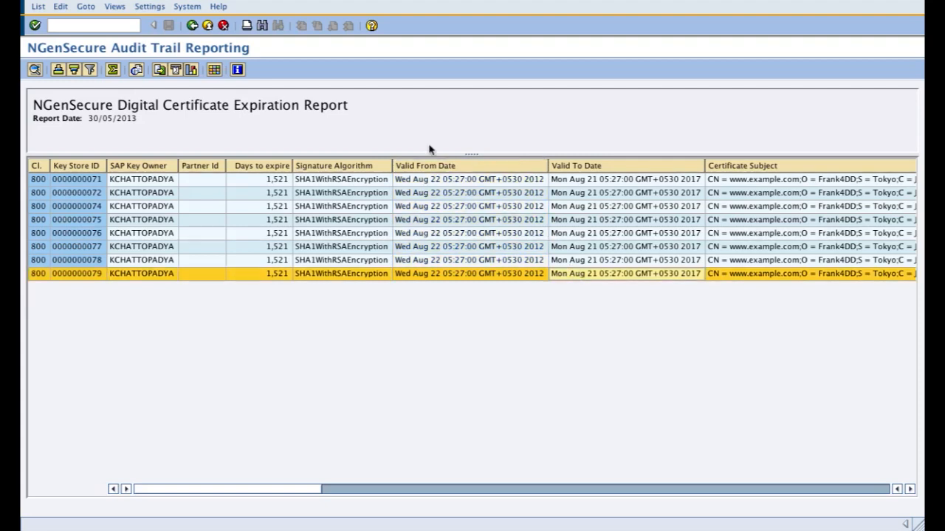
click(192, 26)
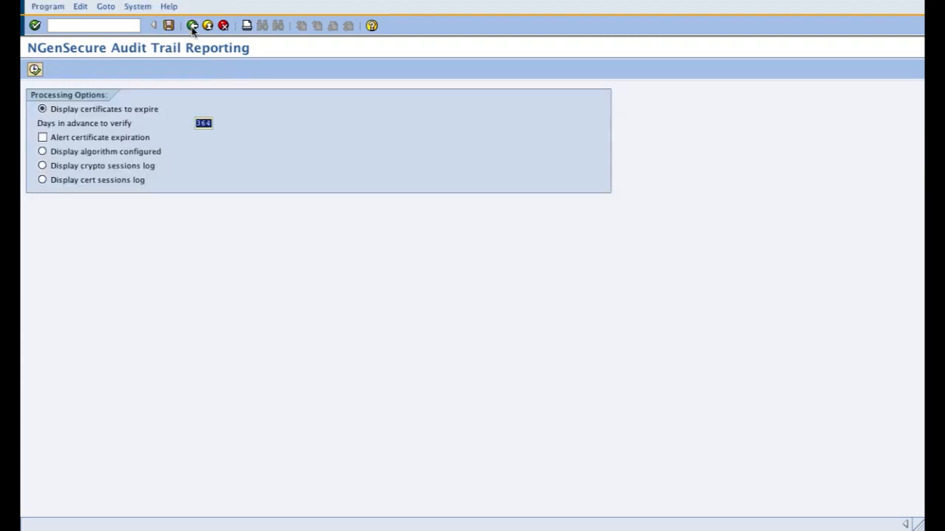
Step: Enable the certificate expiration alert, run the digital certificate expiration report, and return to the processing options
click(86, 139)
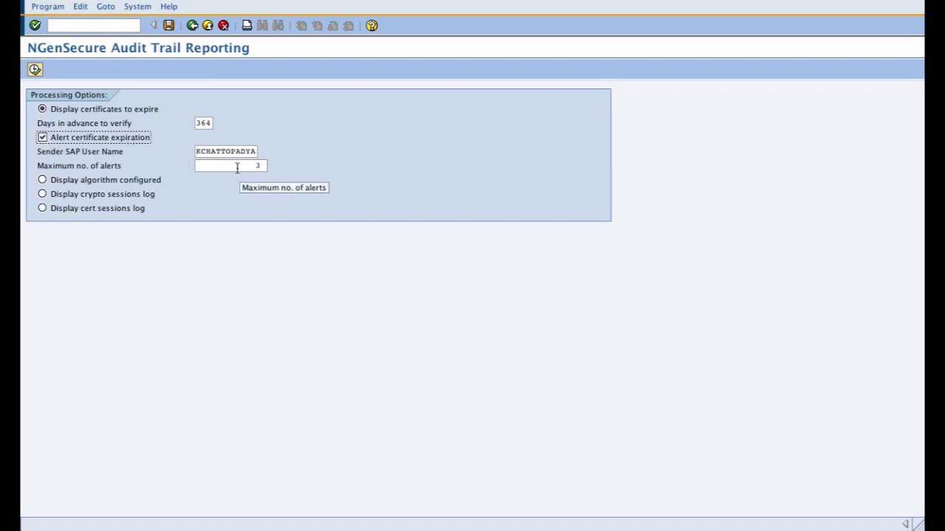
click(35, 70)
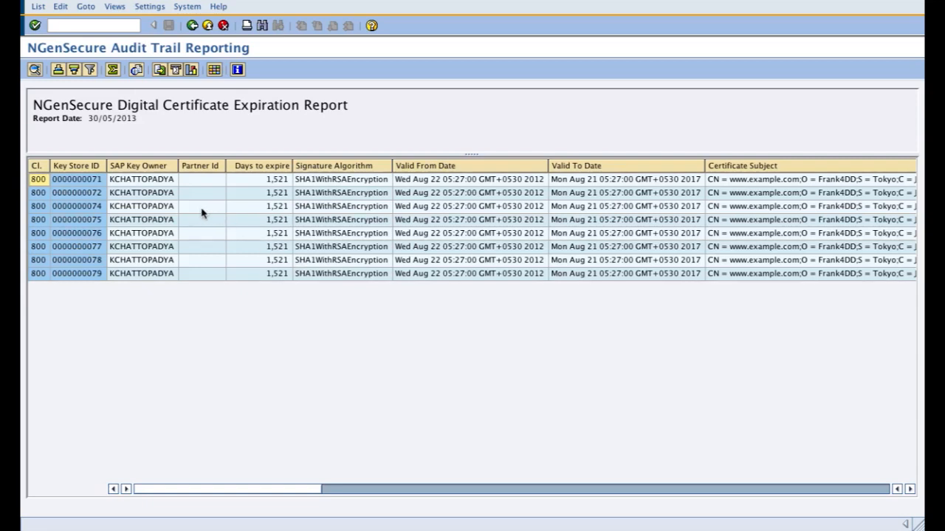
click(221, 248)
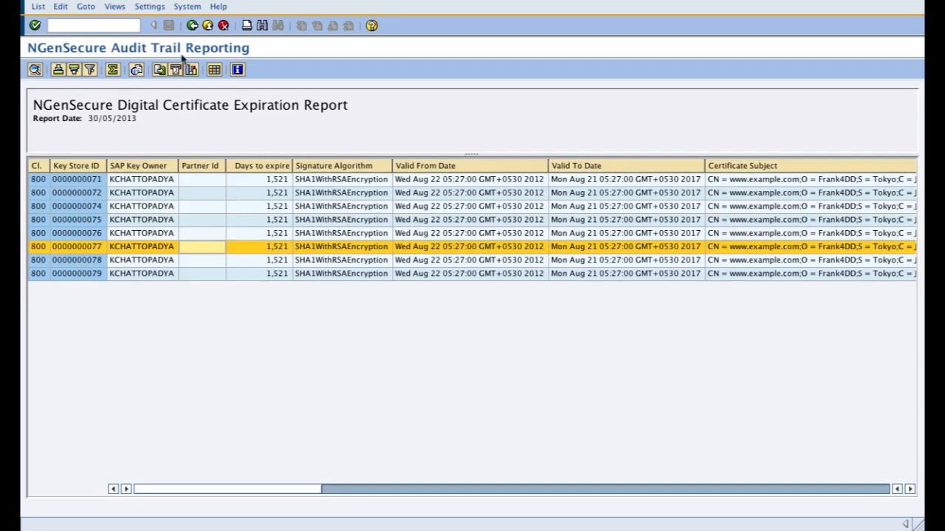
click(192, 27)
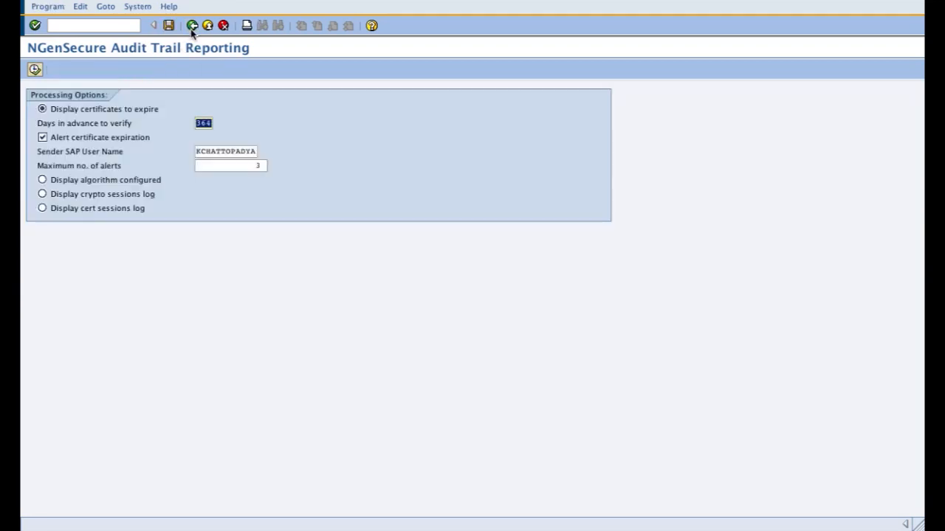
Step: Leave audit trail reporting and open the SAPconnect transmission requests with transaction SOST
click(192, 27)
click(112, 26)
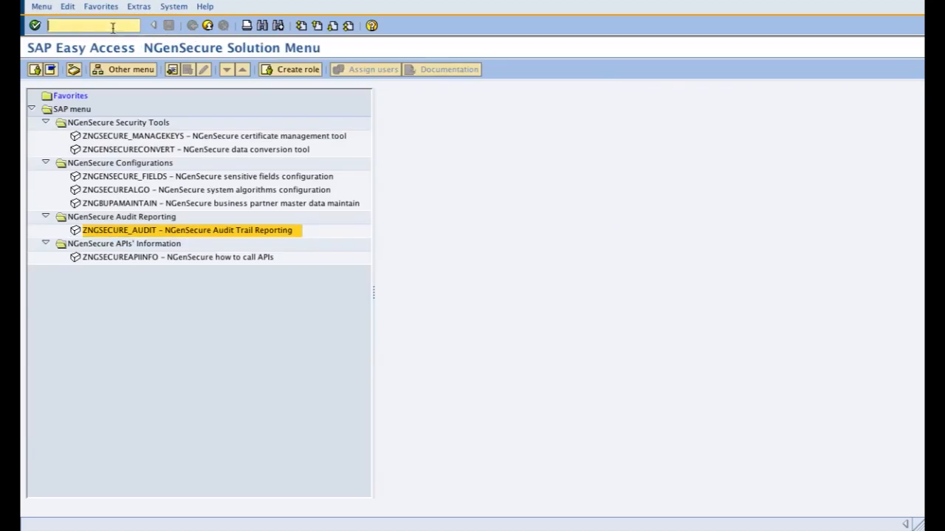
text(sost)
key(Return)
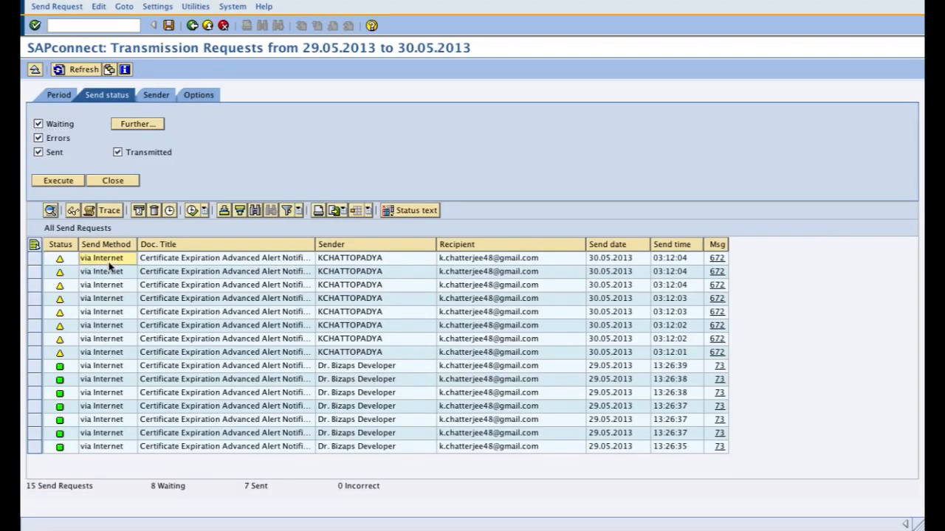
Step: Display the waiting certificate expiration alerts, check the keystore ID and days to expiry in the message, and return to the solution menu
drag(35, 259, 35, 352)
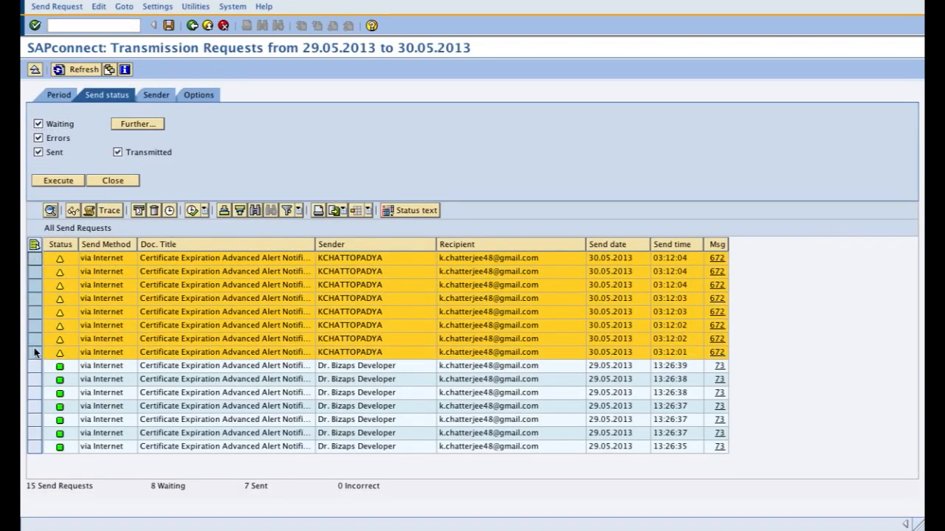
click(73, 211)
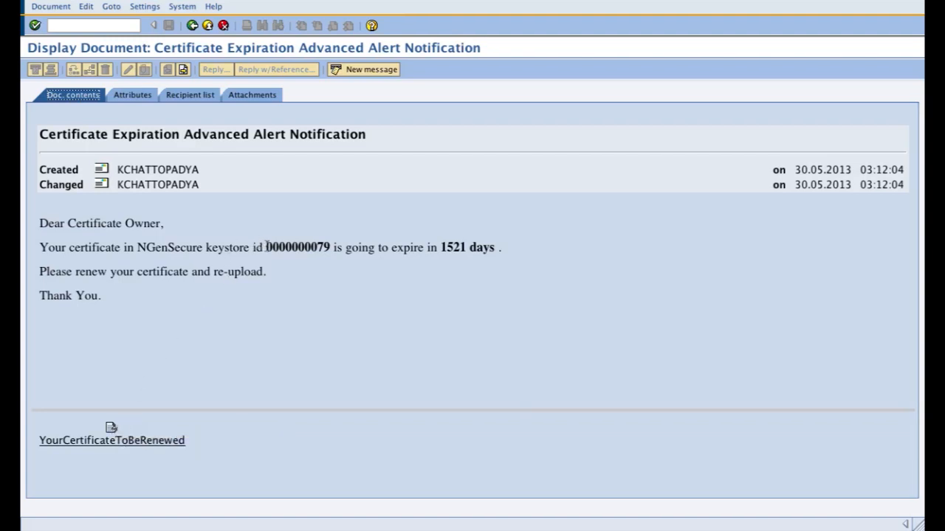
drag(265, 247, 329, 246)
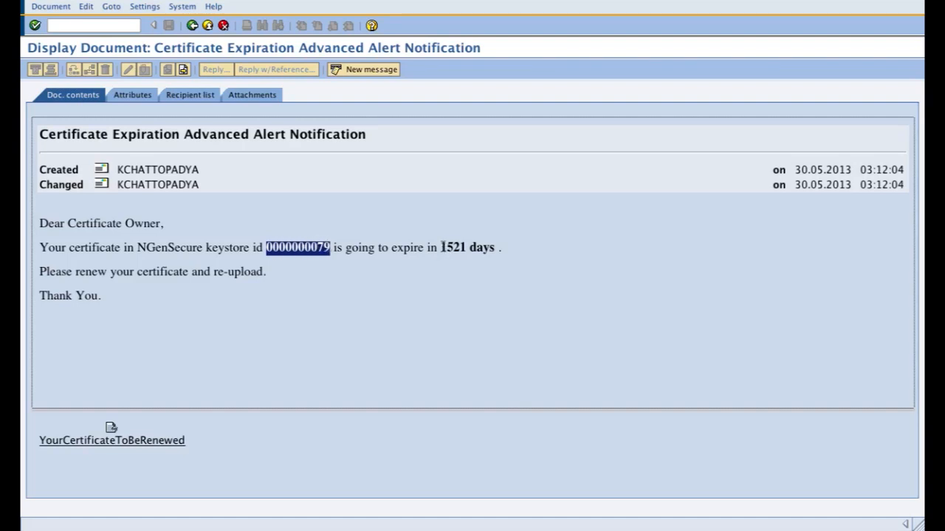
drag(441, 246, 498, 247)
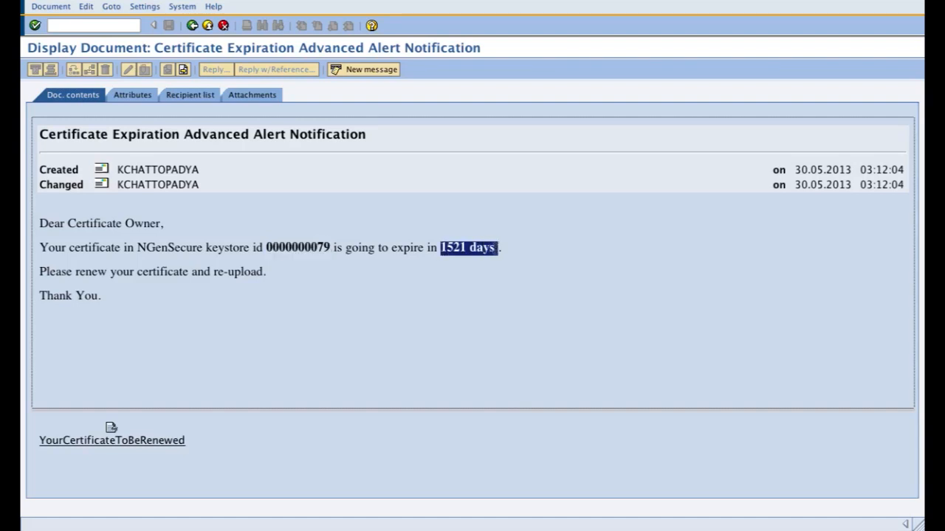
click(193, 26)
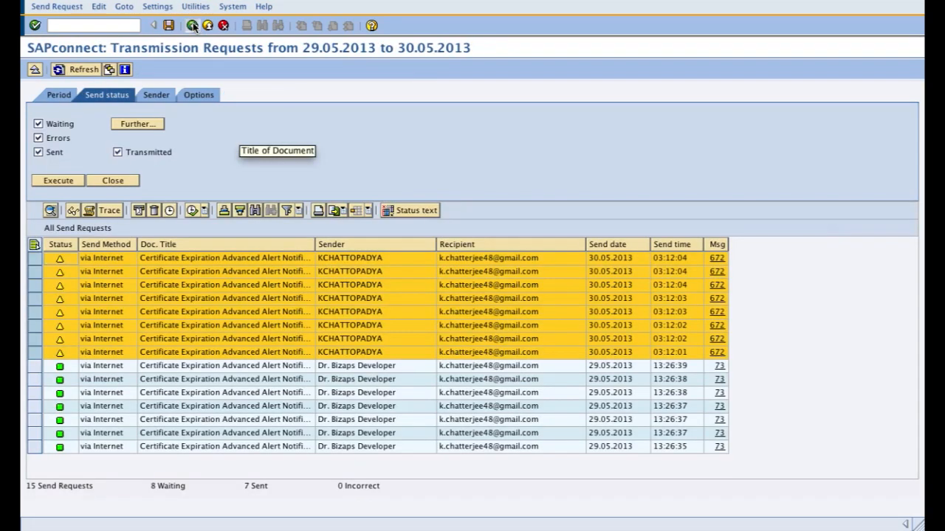
click(192, 26)
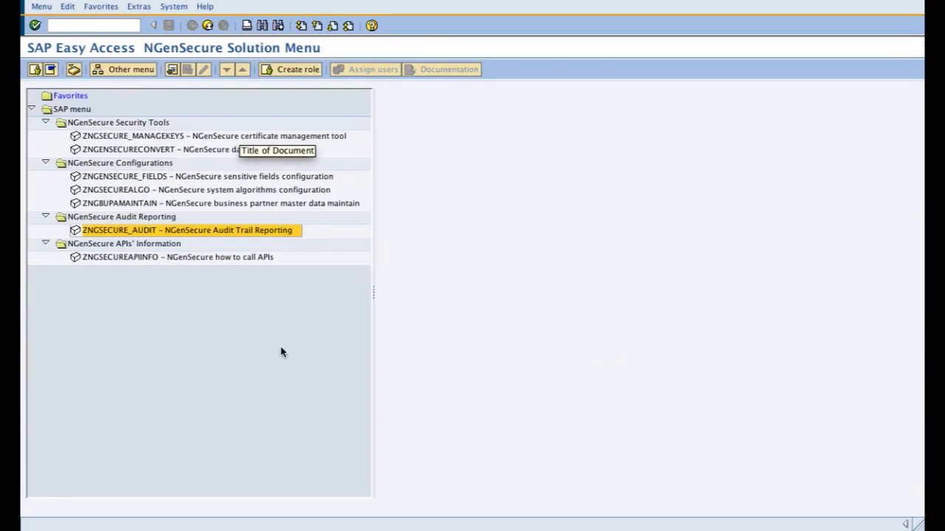
Step: Open NGenSecure Audit Trail Reporting, display the configured algorithm report, and return to the processing options
double_click(224, 231)
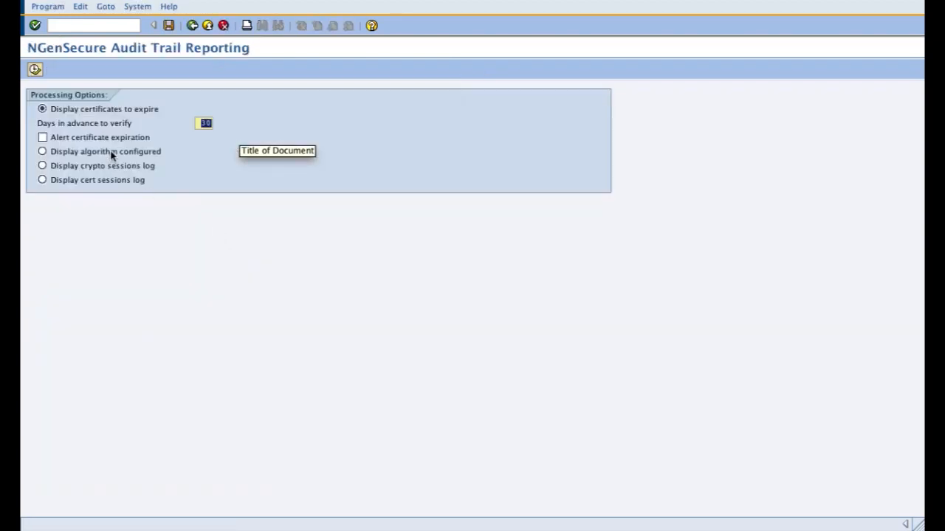
click(112, 152)
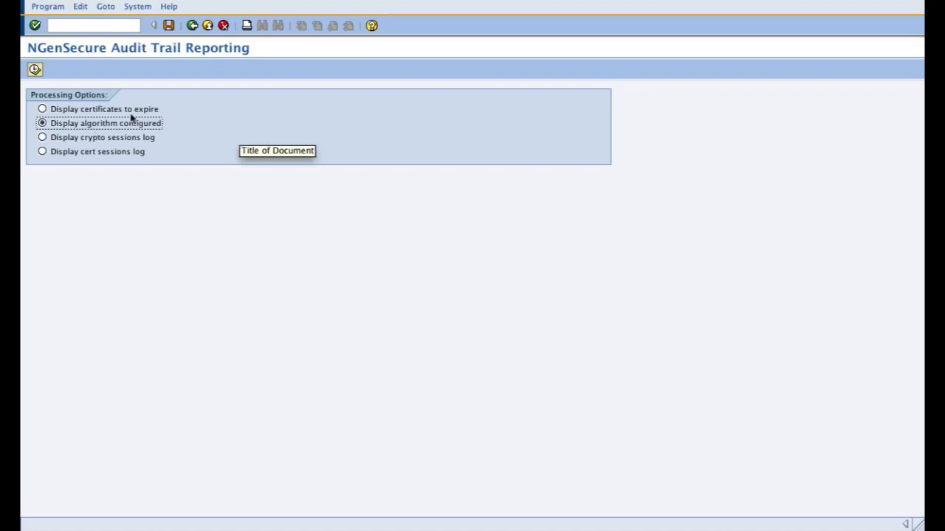
click(35, 69)
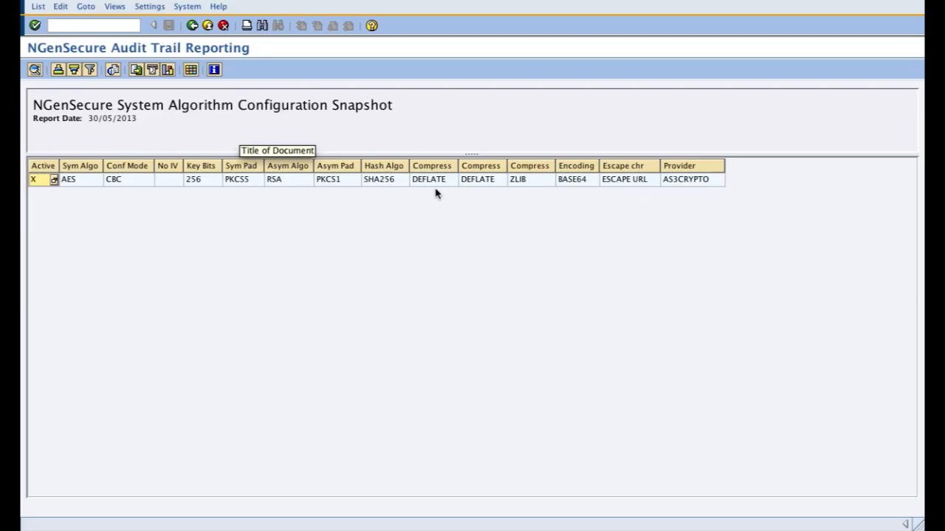
click(195, 29)
click(194, 28)
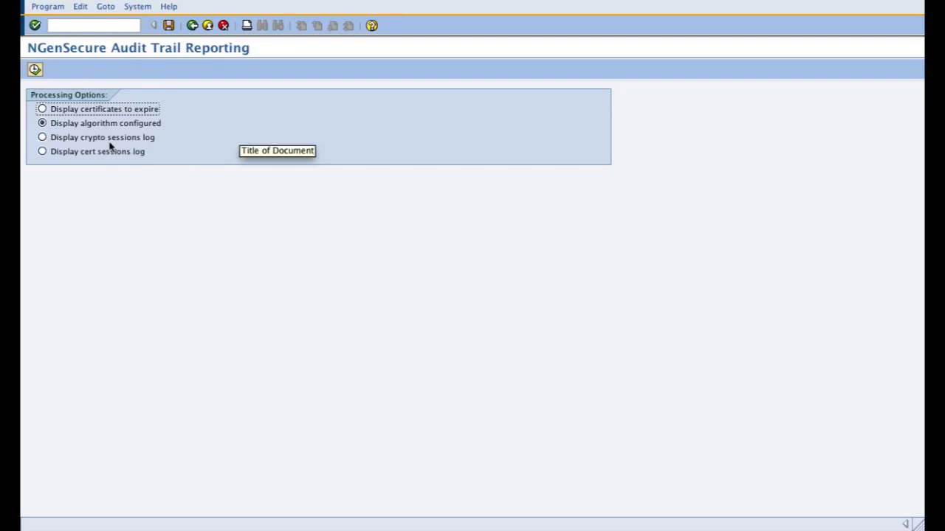
Step: Run the cert sessions log report for session log date 30.05.2013 with completed sessions included
click(65, 154)
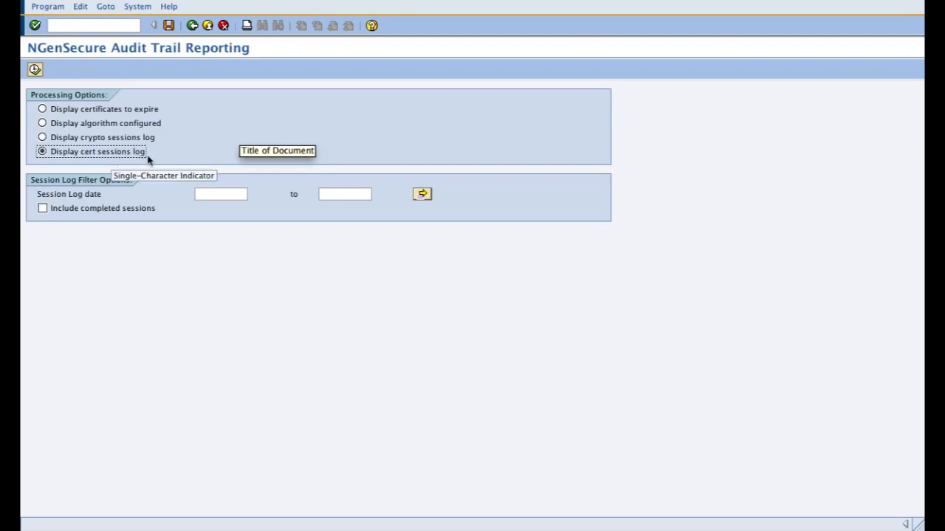
click(83, 211)
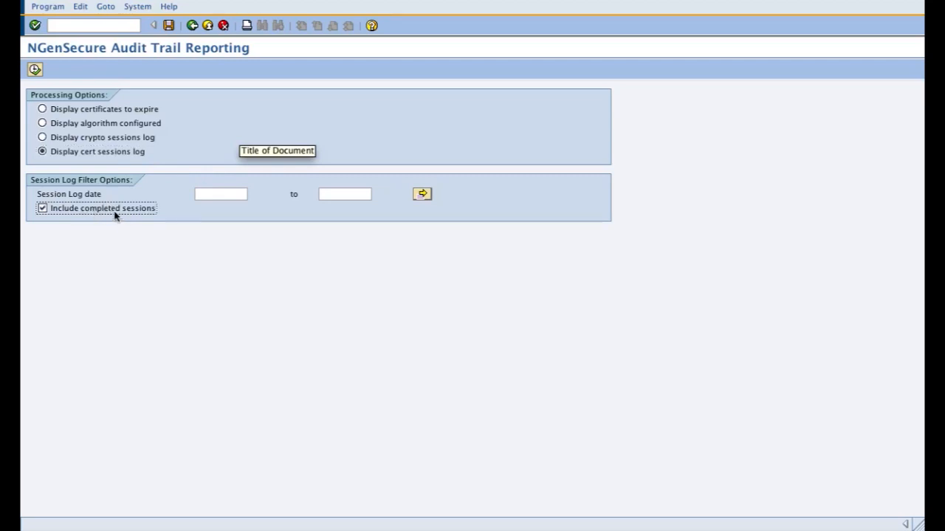
click(233, 194)
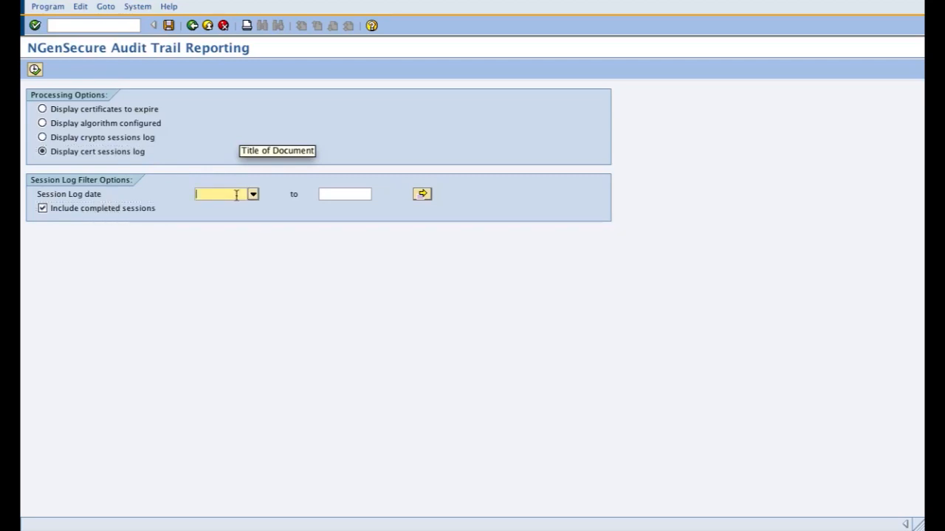
click(253, 195)
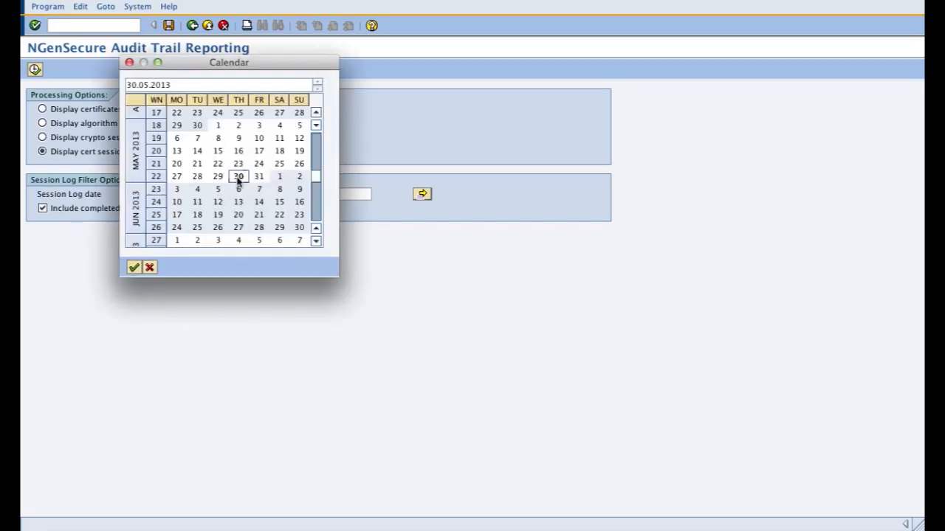
double_click(236, 178)
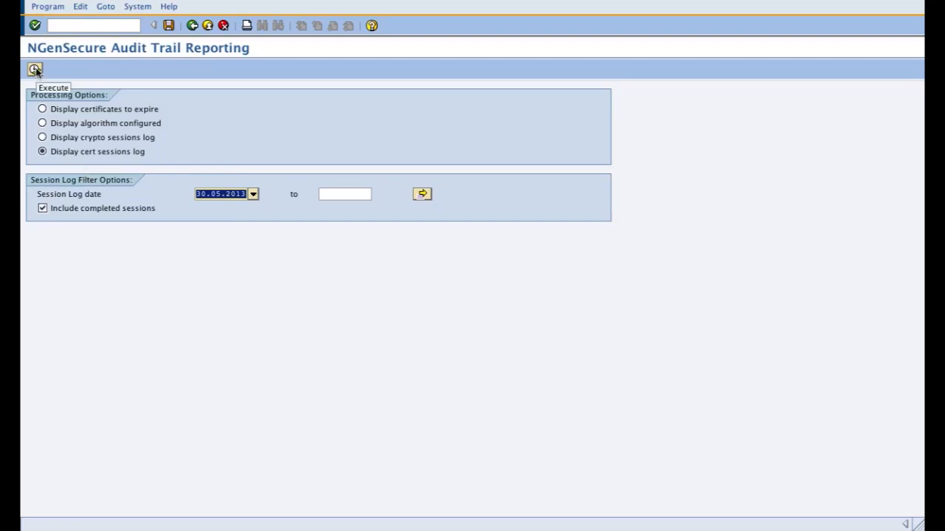
click(35, 70)
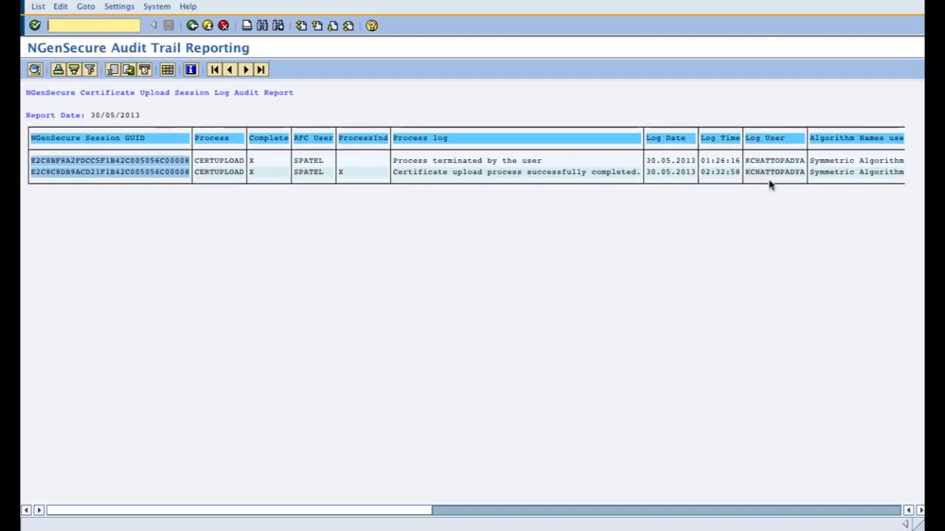
Step: Examine the algorithm details used in the certificate upload sessions, then return to the processing options
click(578, 515)
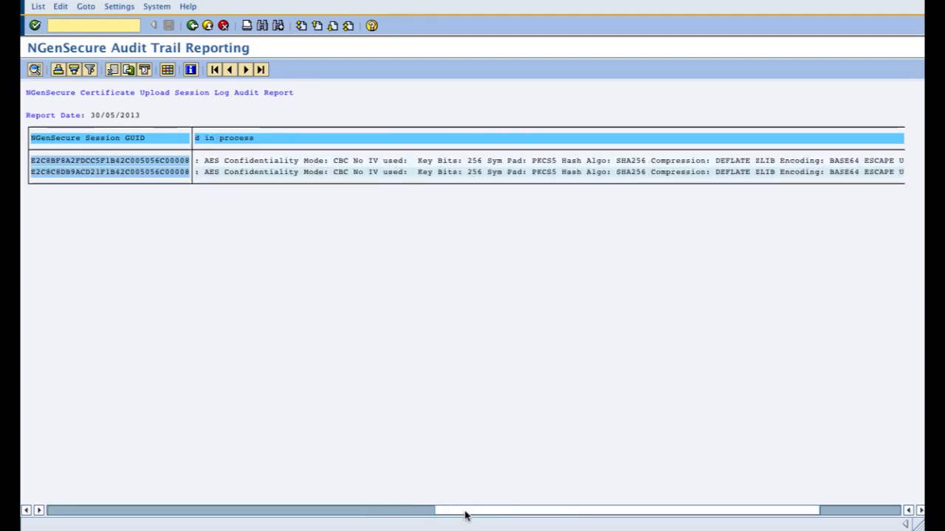
drag(465, 515, 641, 517)
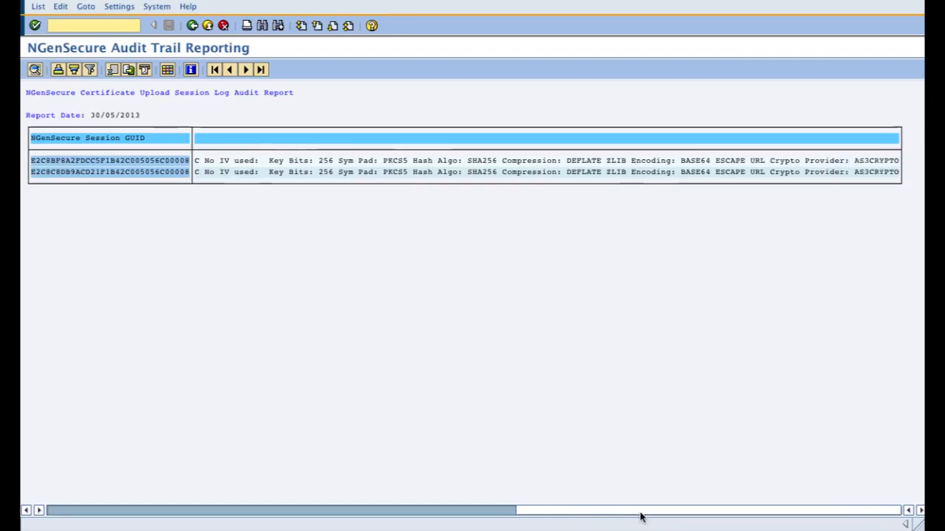
click(192, 26)
Step: Run the crypto sessions log report with the same date and completed-session filters
click(108, 139)
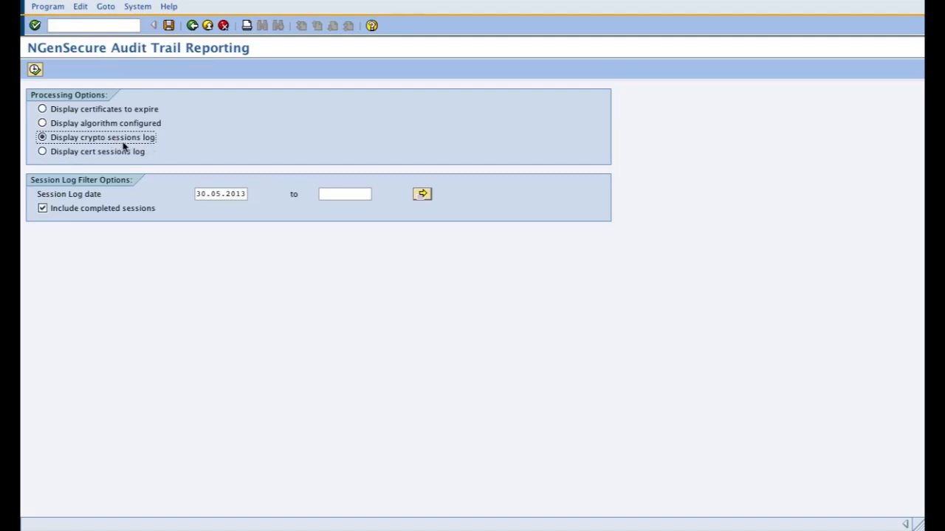
click(34, 70)
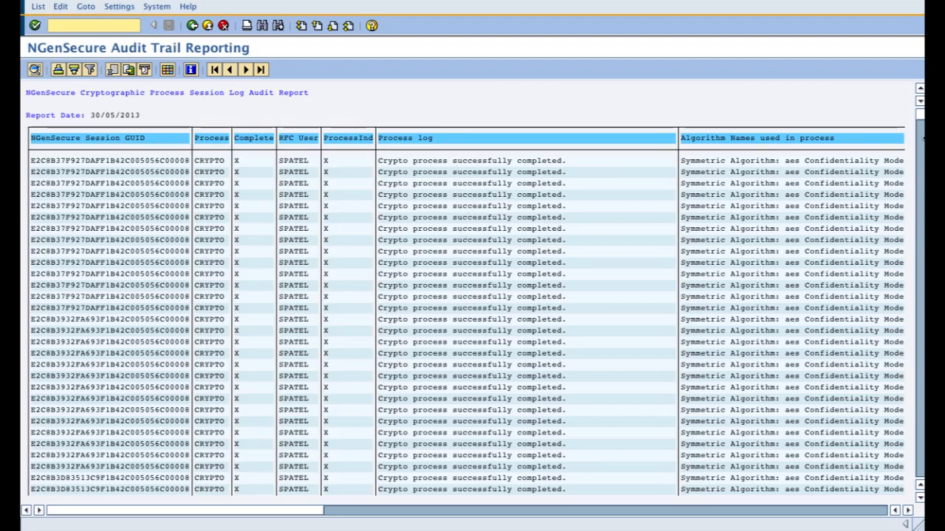
Step: Examine the cryptographic session log entries across the process log, algorithm names, field, table, mode, owner and log date columns
drag(920, 114, 922, 274)
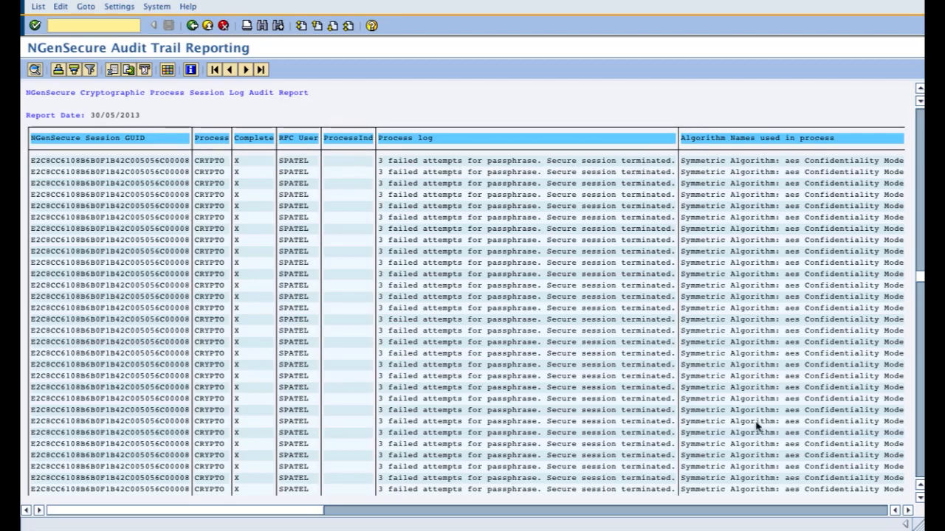
click(908, 510)
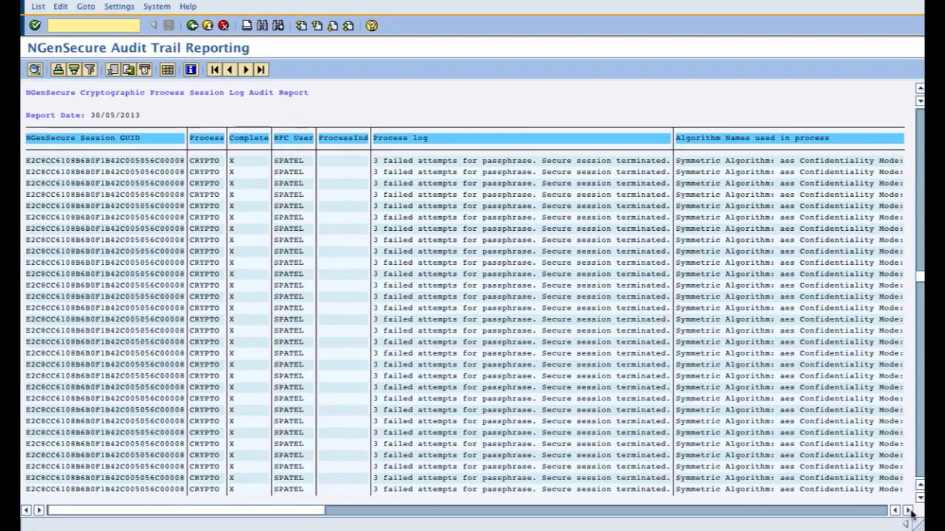
click(908, 511)
click(909, 511)
click(909, 511)
click(908, 510)
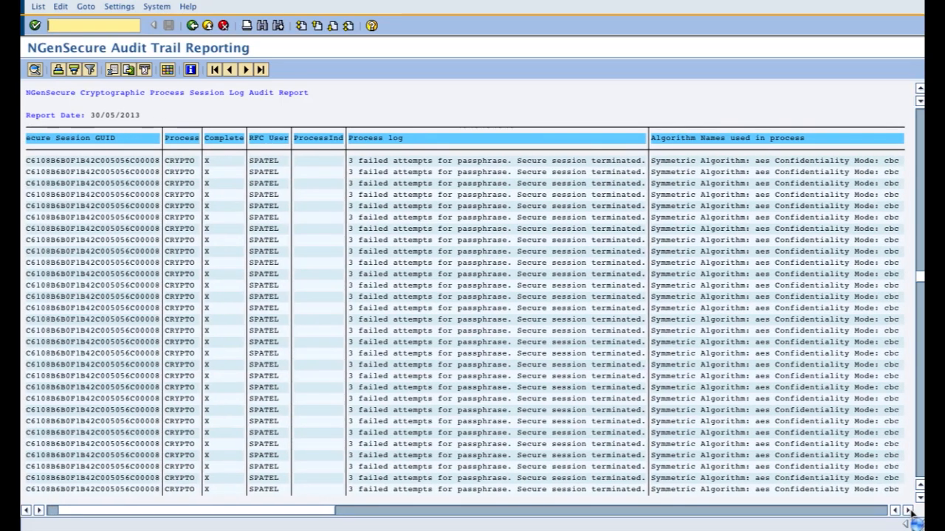
click(909, 511)
click(908, 511)
click(909, 510)
click(909, 511)
click(909, 511)
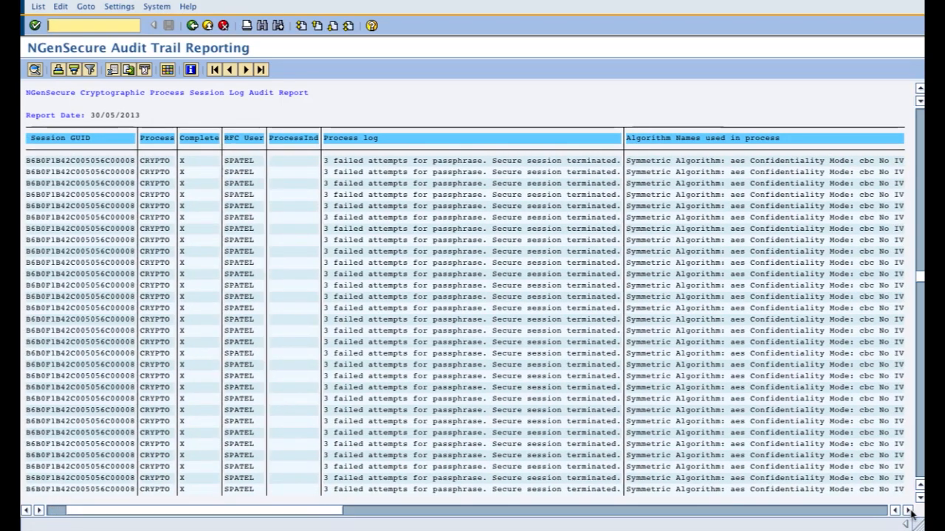
click(908, 511)
click(908, 510)
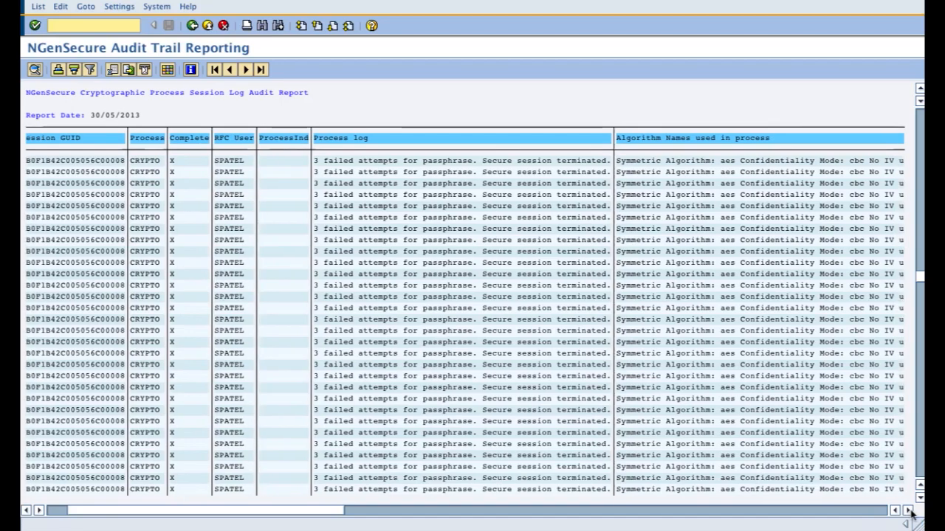
click(379, 511)
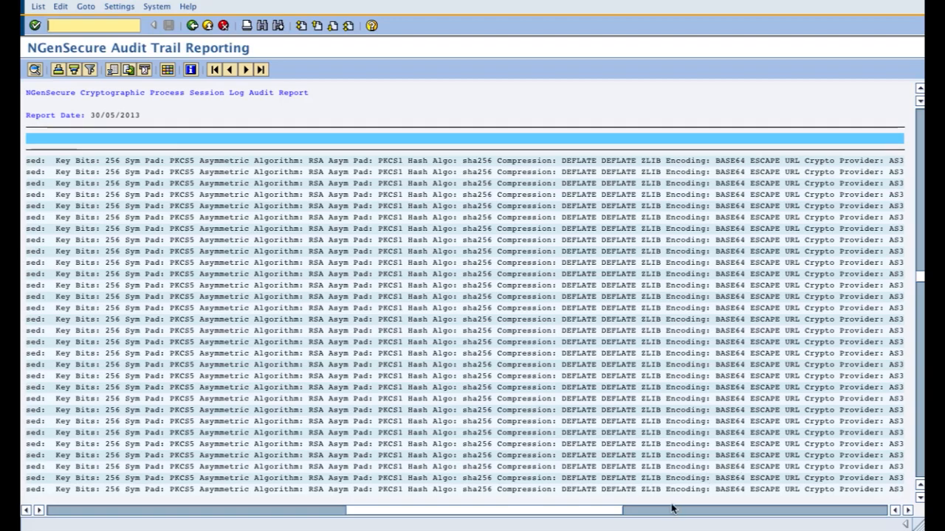
click(655, 511)
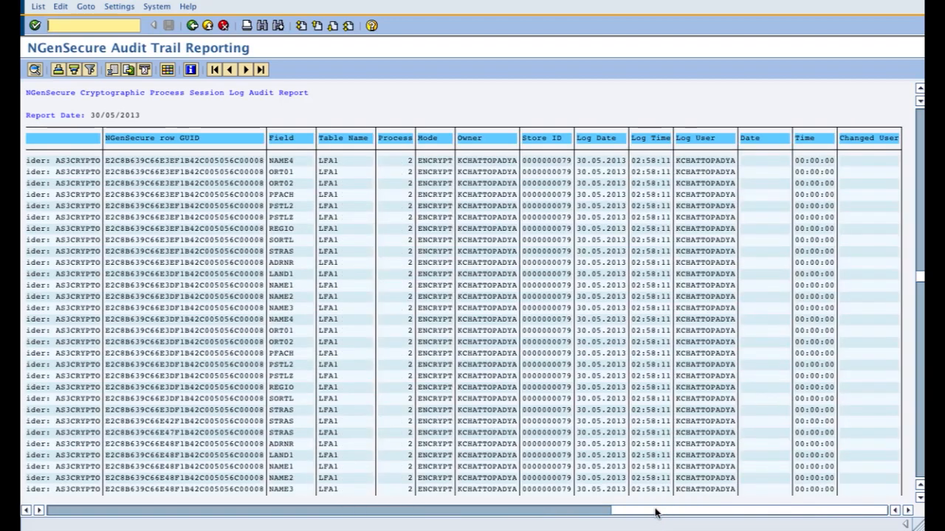
click(445, 512)
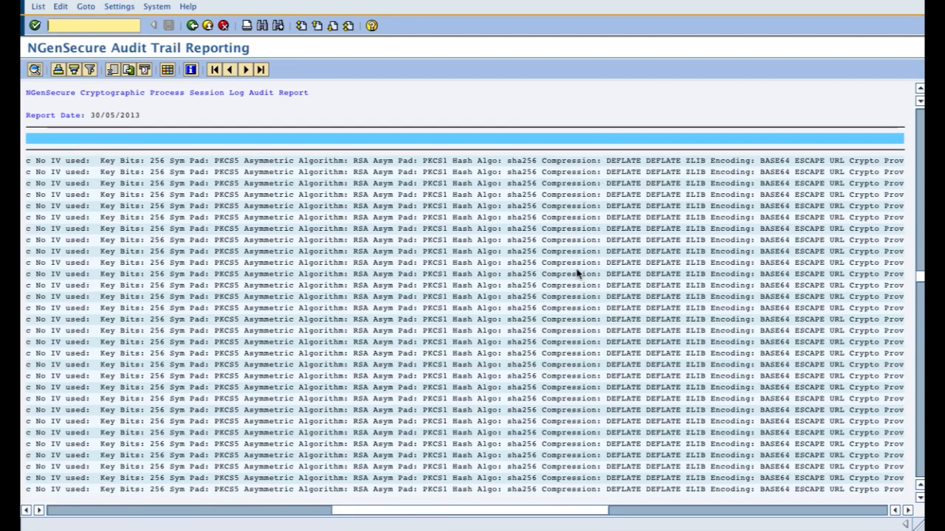
click(657, 516)
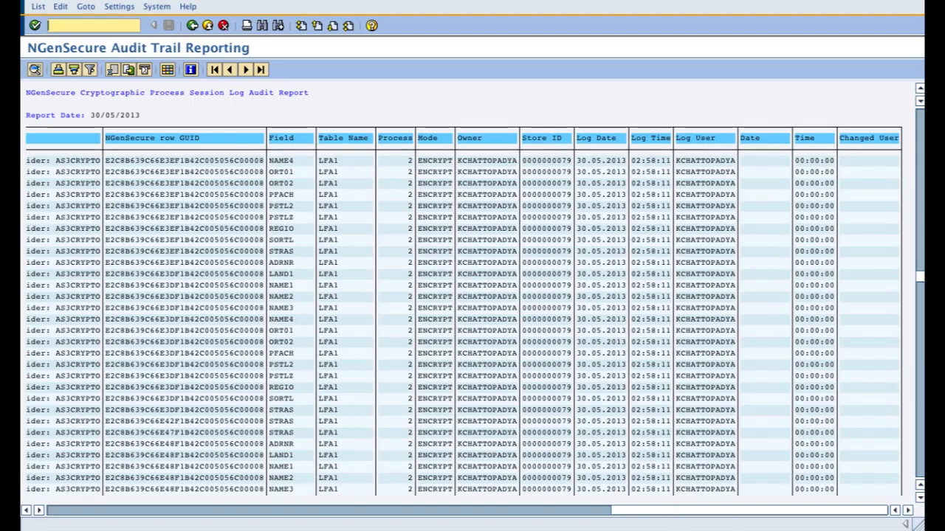
Step: Examine the crypto log entries' change dates, changing users, algorithms and process log outcomes, then leave audit reporting for the solution menu
drag(922, 284, 922, 151)
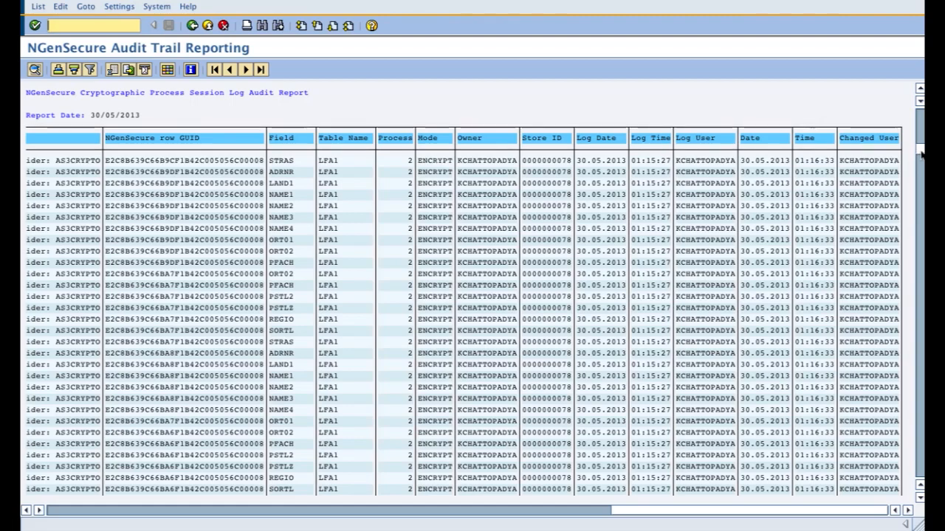
click(921, 233)
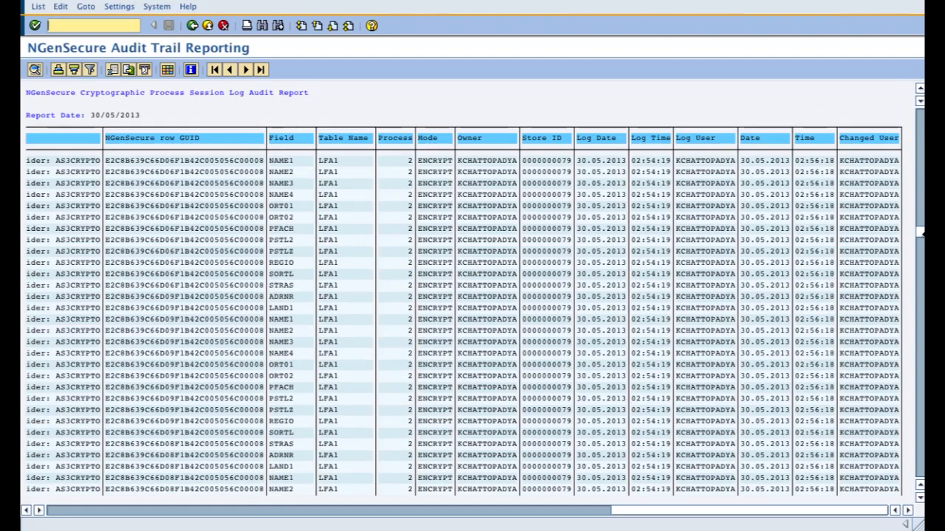
click(921, 284)
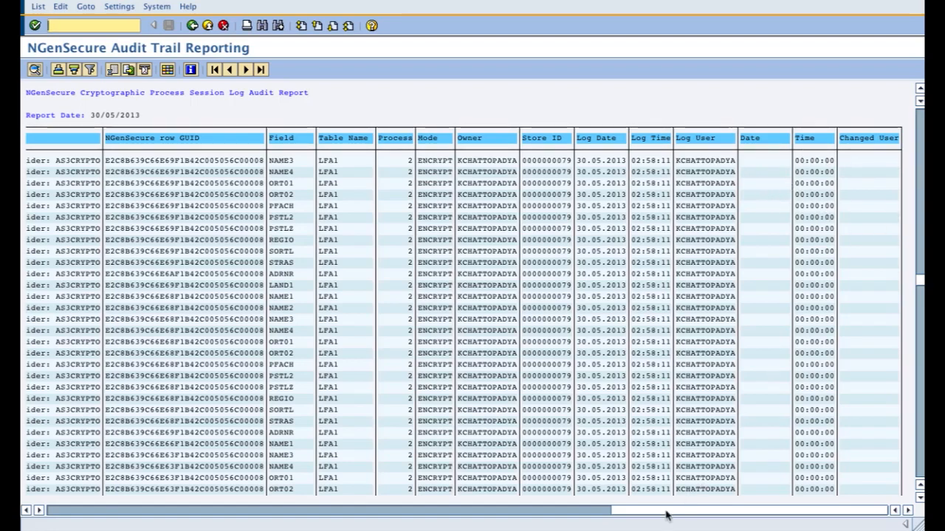
drag(663, 514, 273, 515)
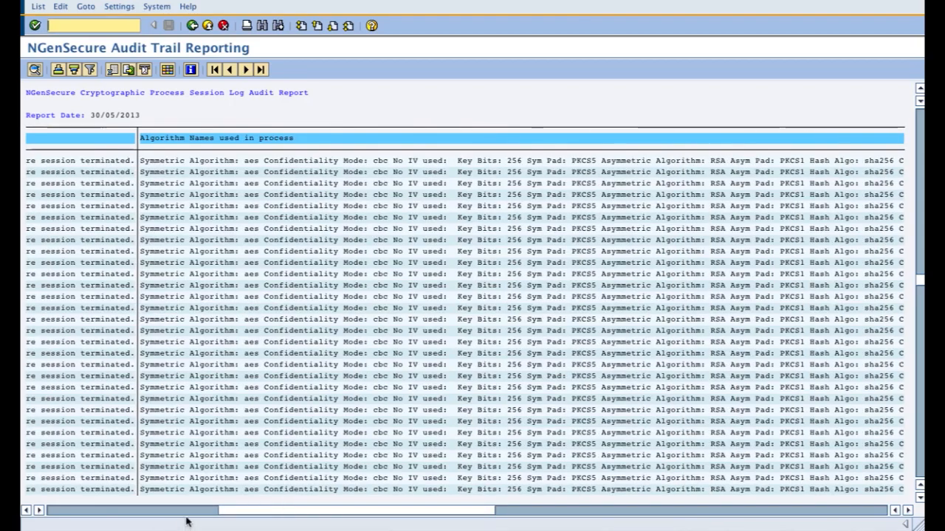
click(173, 516)
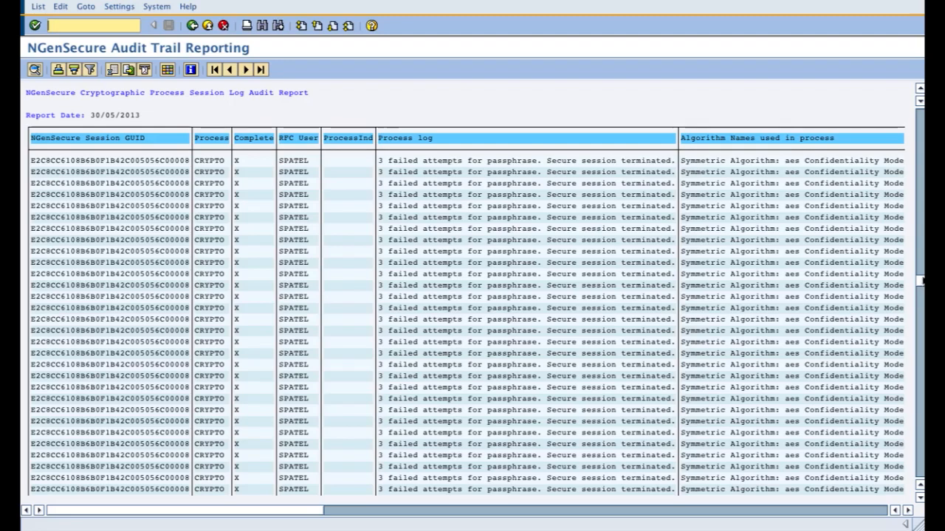
drag(921, 452, 921, 454)
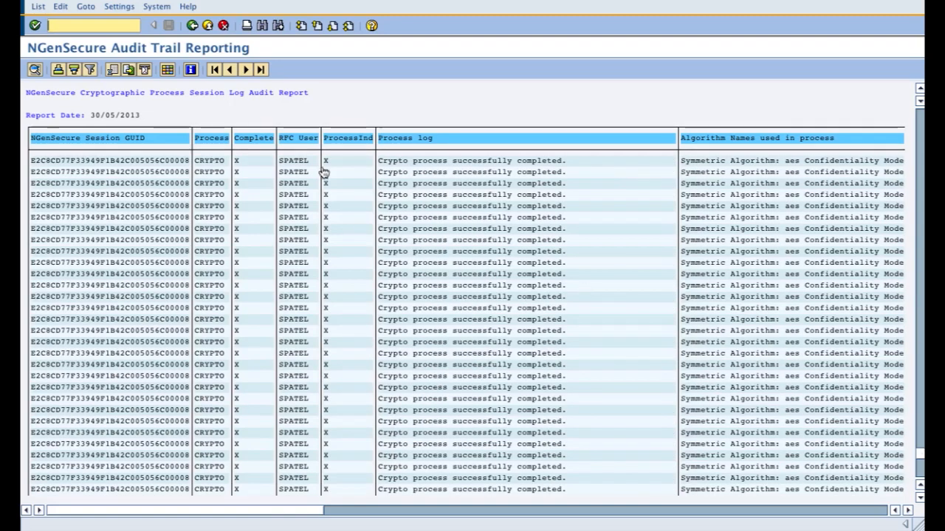
click(192, 25)
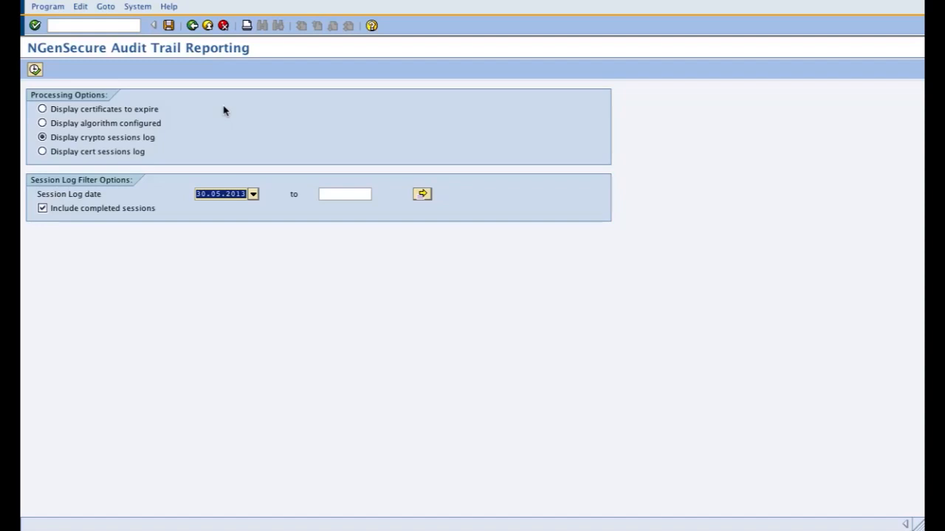
click(192, 26)
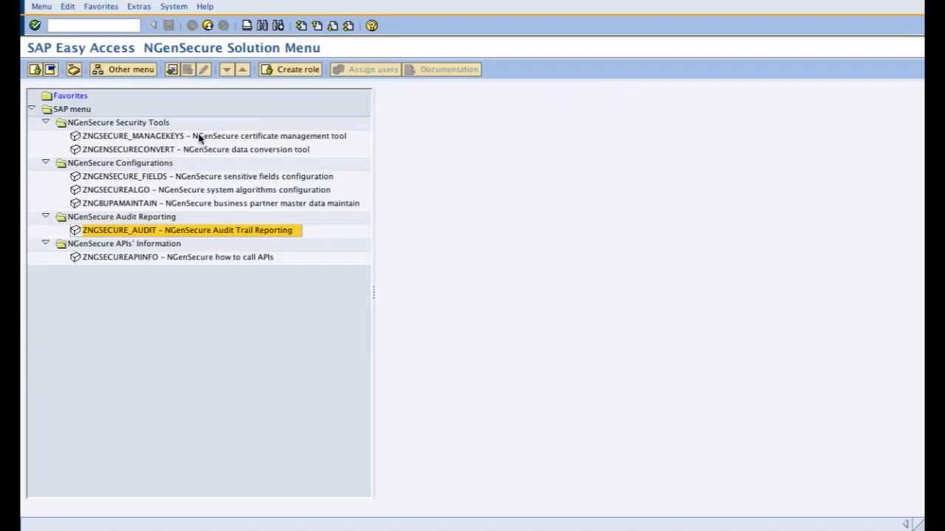
Step: Open the NGenSecure how to call APIs test program and display its ABAP source code from the system status details
click(208, 260)
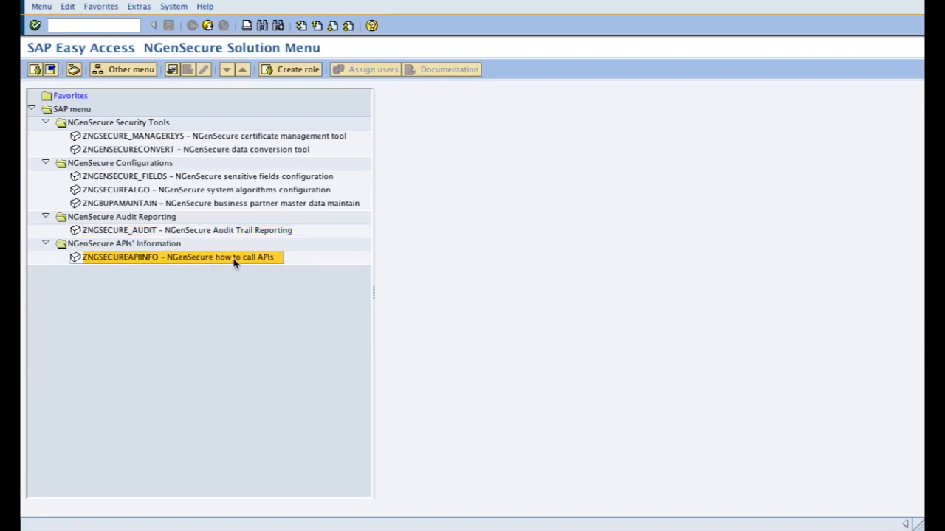
double_click(234, 262)
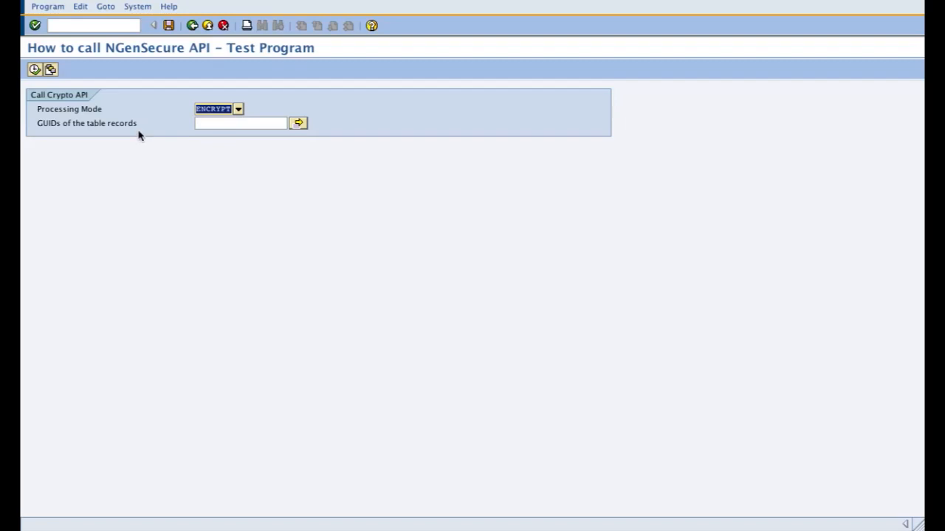
click(137, 7)
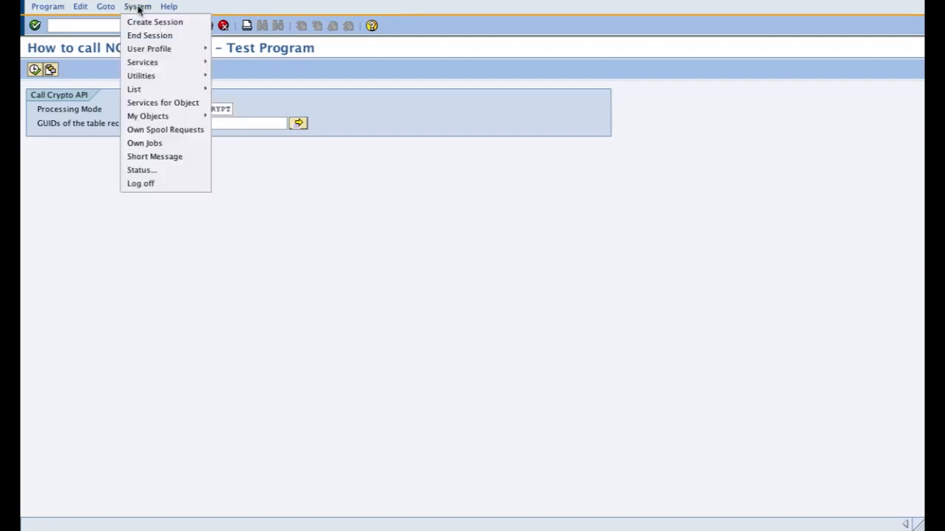
click(147, 173)
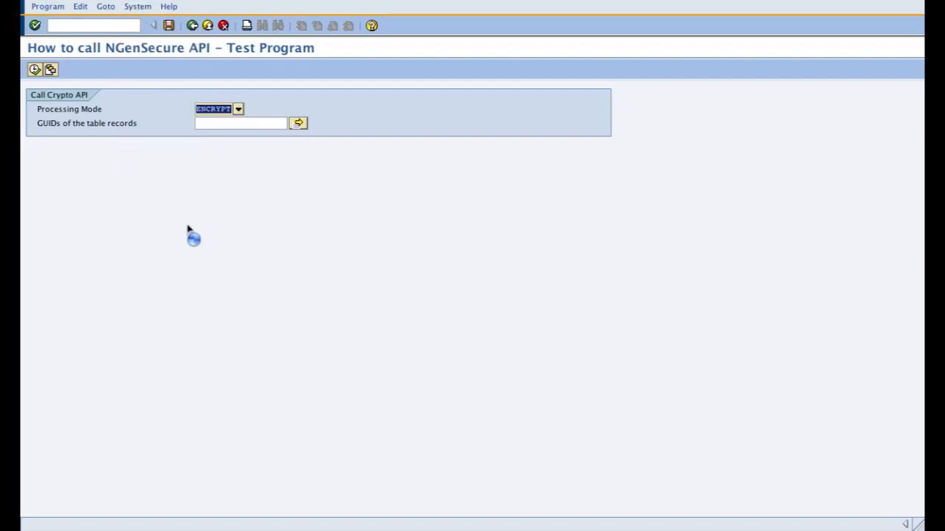
click(178, 144)
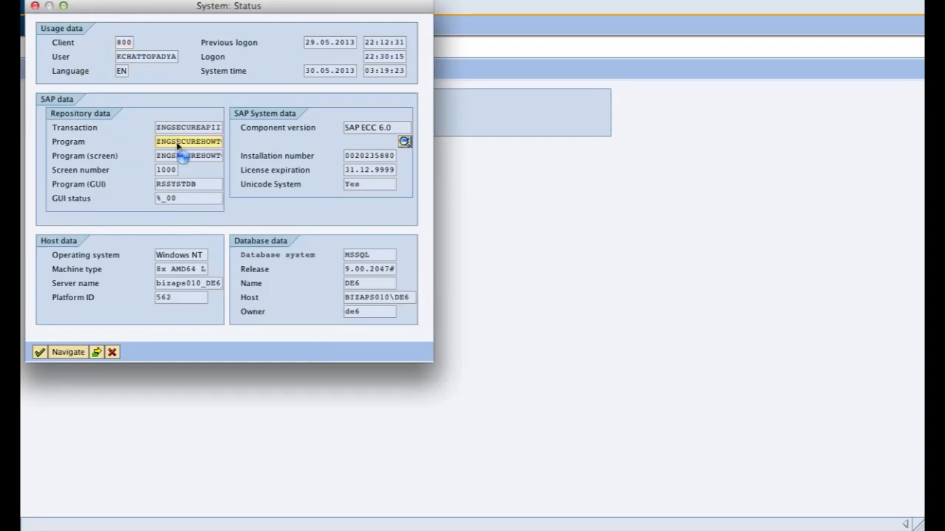
double_click(177, 145)
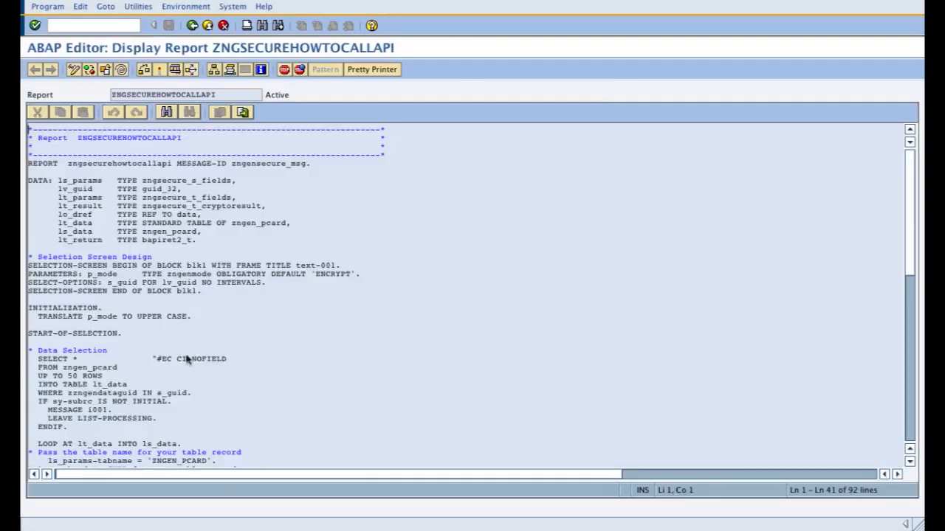
Step: Examine how the report passes parameters to ZNGSECURE_CRYPTO_API and uses its result, then return to the solution menu
scroll(187, 359, down, 6)
scroll(187, 359, down, 10)
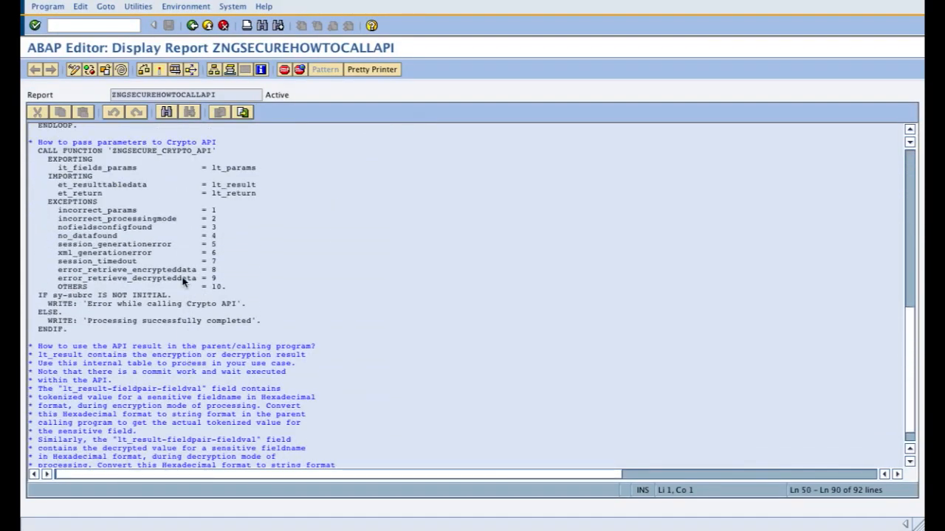
scroll(182, 277, up, 1)
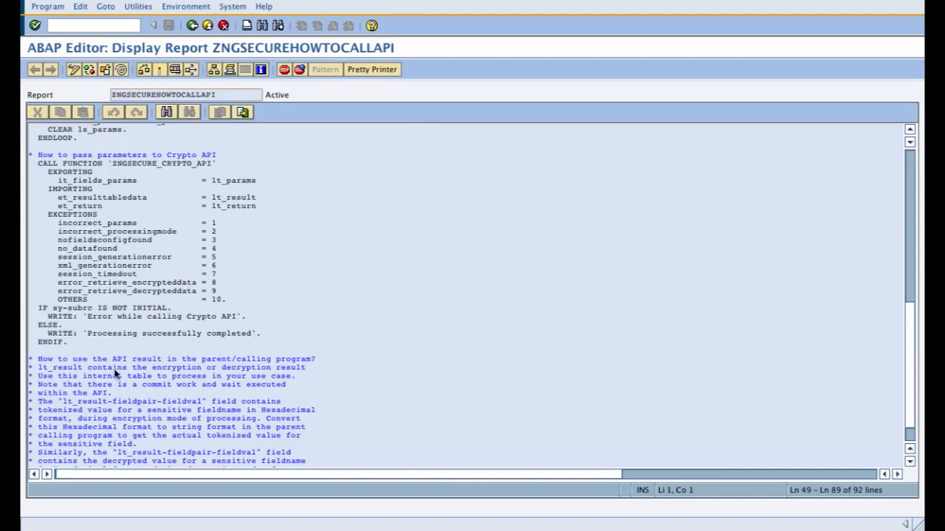
drag(37, 360, 296, 471)
scroll(246, 318, up, 12)
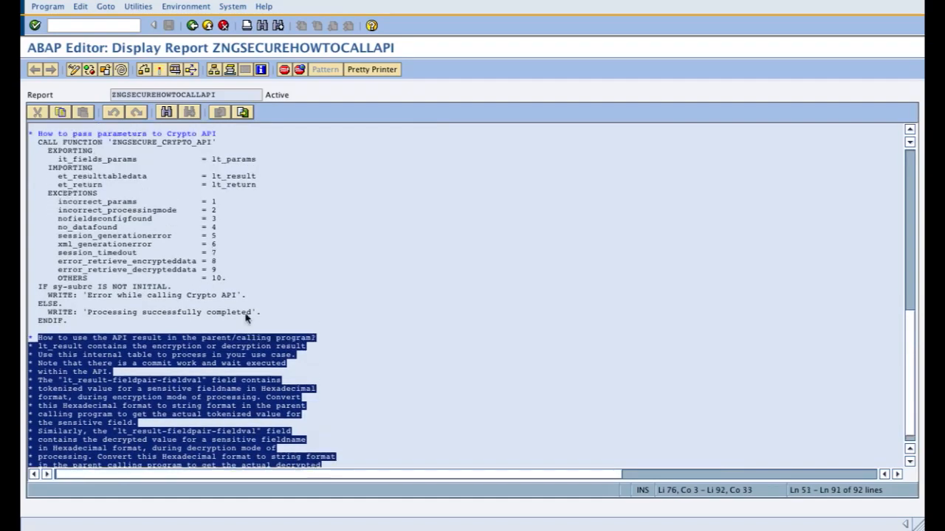
scroll(245, 318, up, 2)
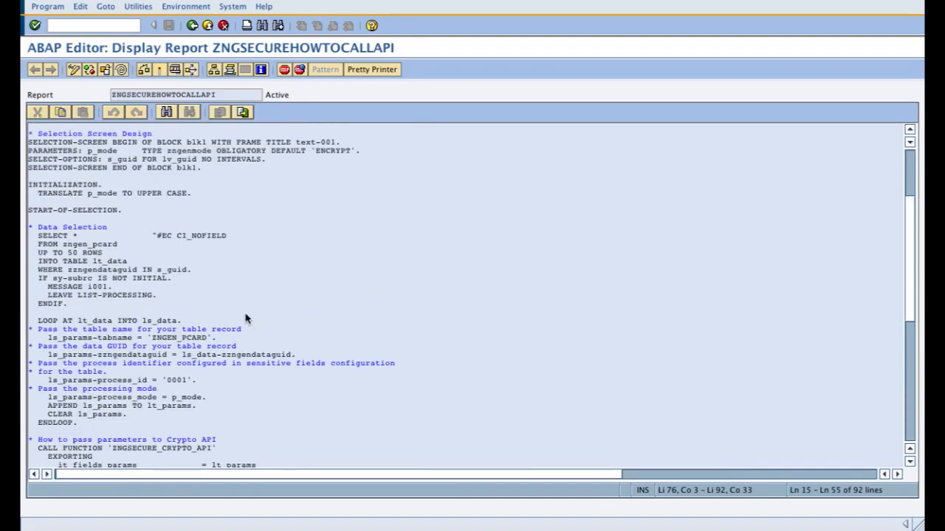
click(191, 30)
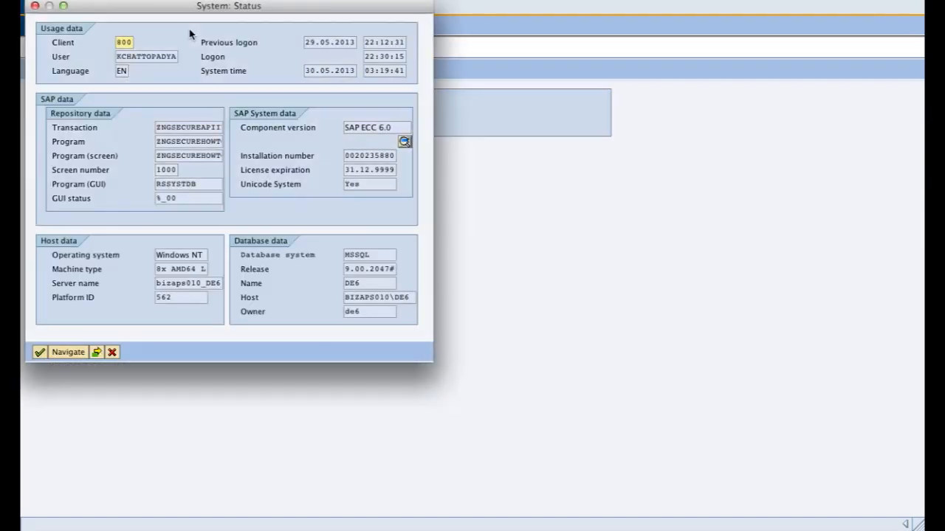
click(112, 352)
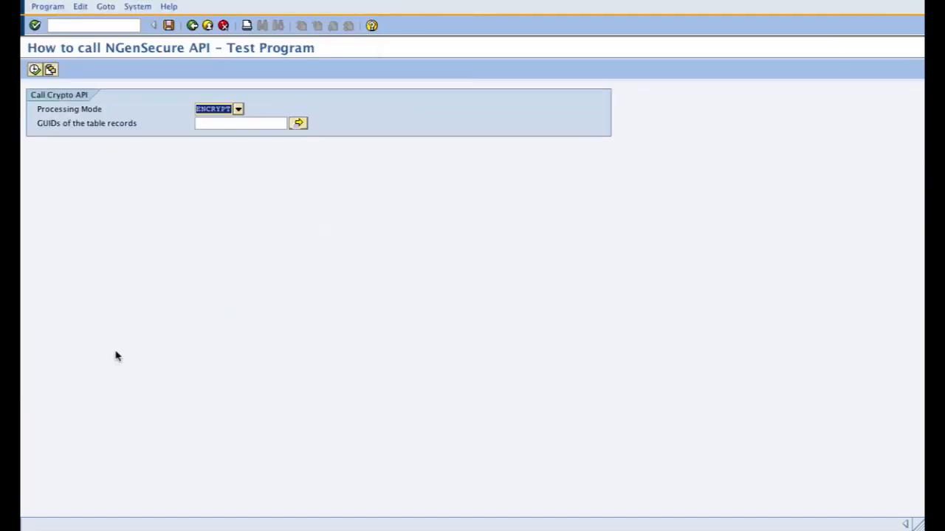
click(192, 26)
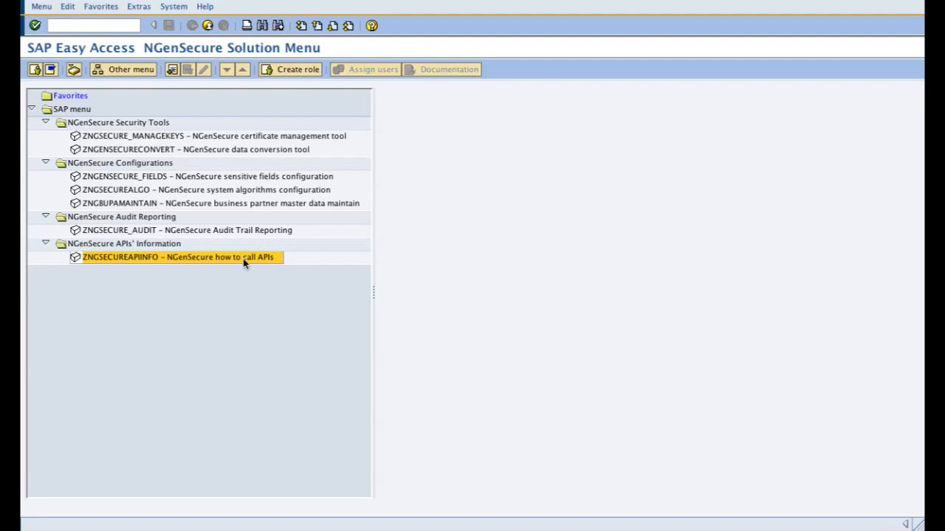
Step: Open the NGenSecure business partner master data maintenance and display the NGenSecure partner's details
click(250, 136)
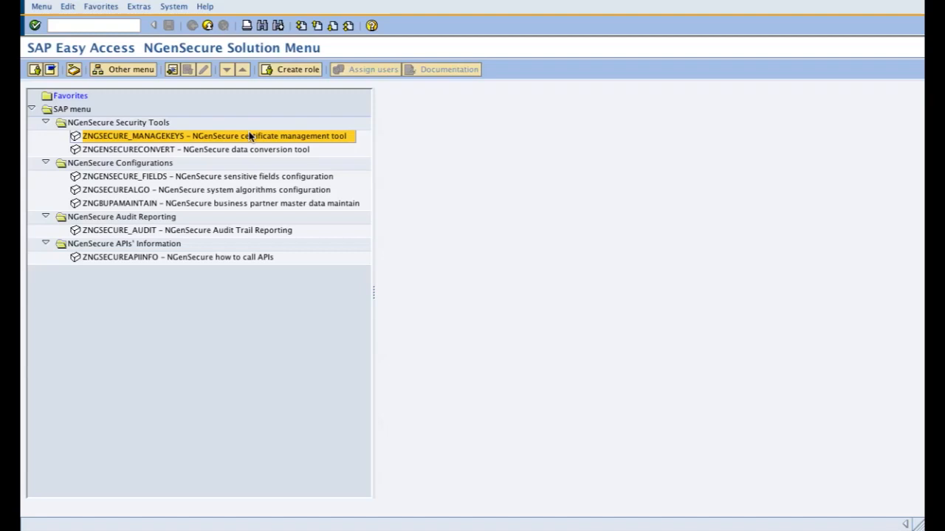
click(241, 260)
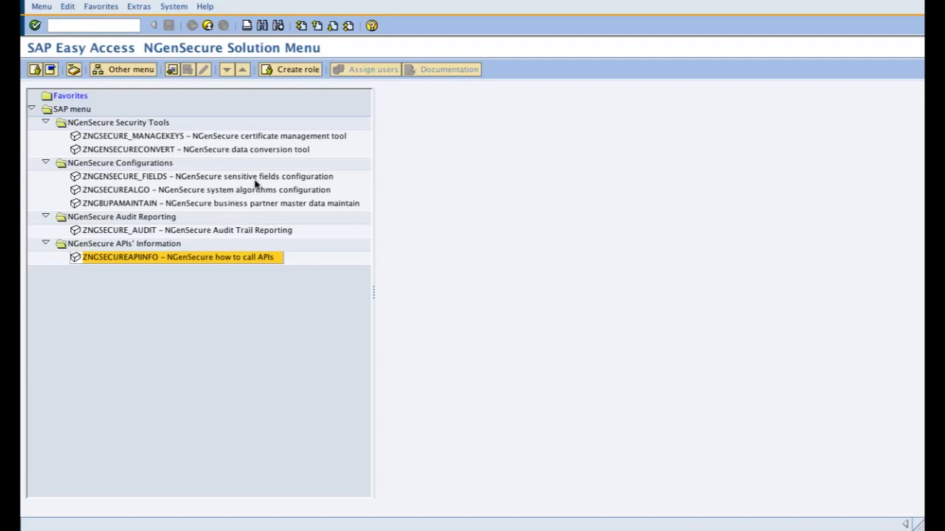
click(231, 206)
double_click(231, 207)
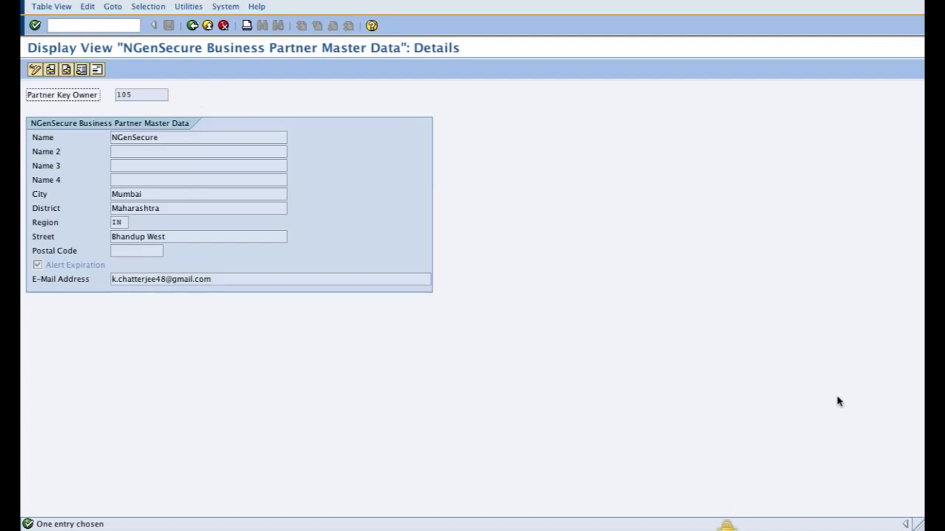
mouse_move(894, 520)
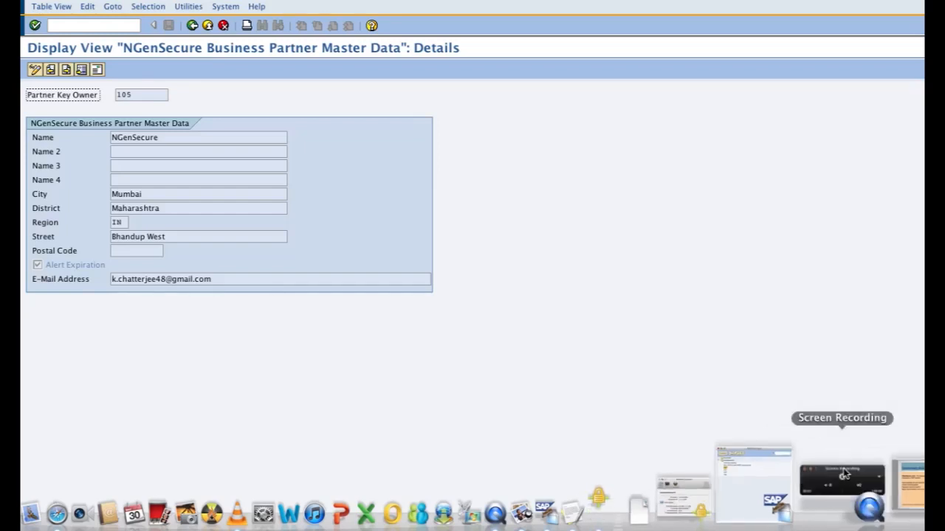
click(845, 474)
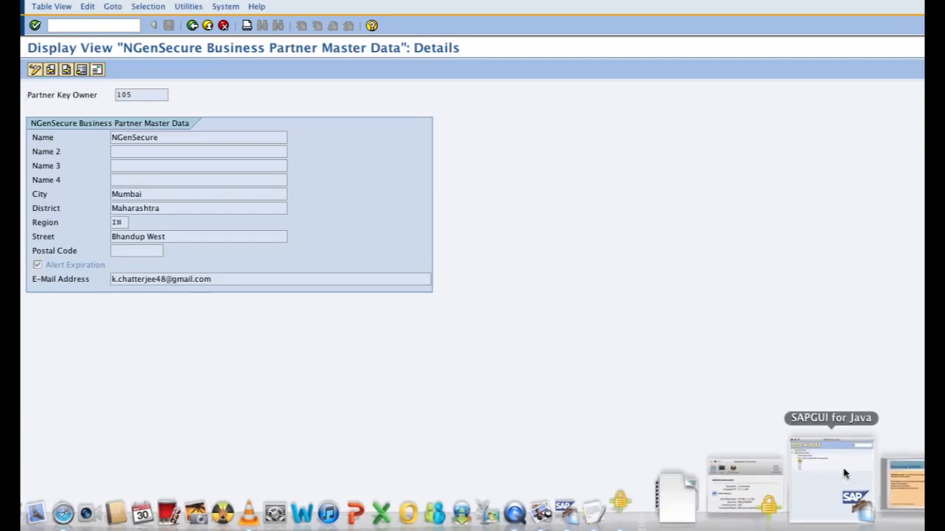